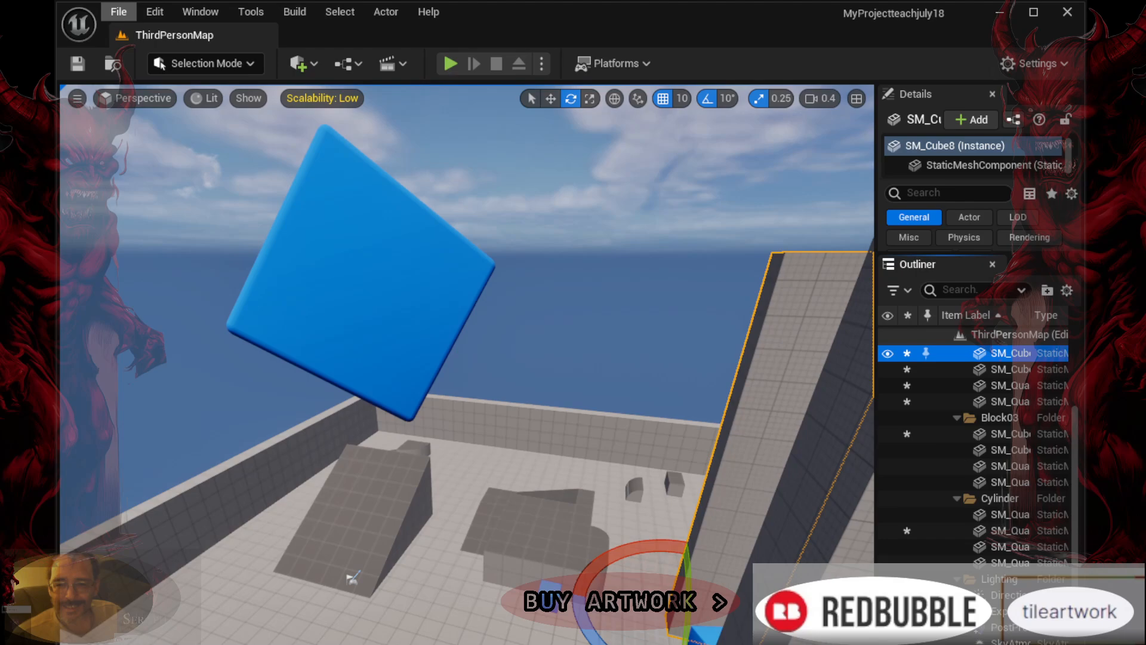
left_click(118, 12)
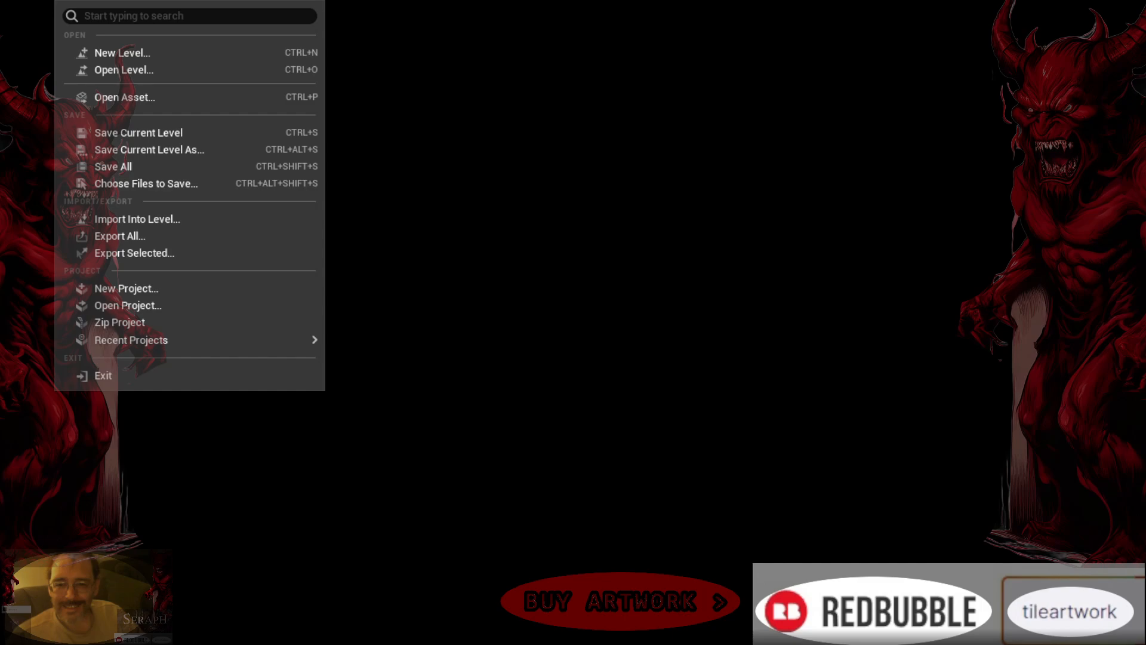
key("Escape")
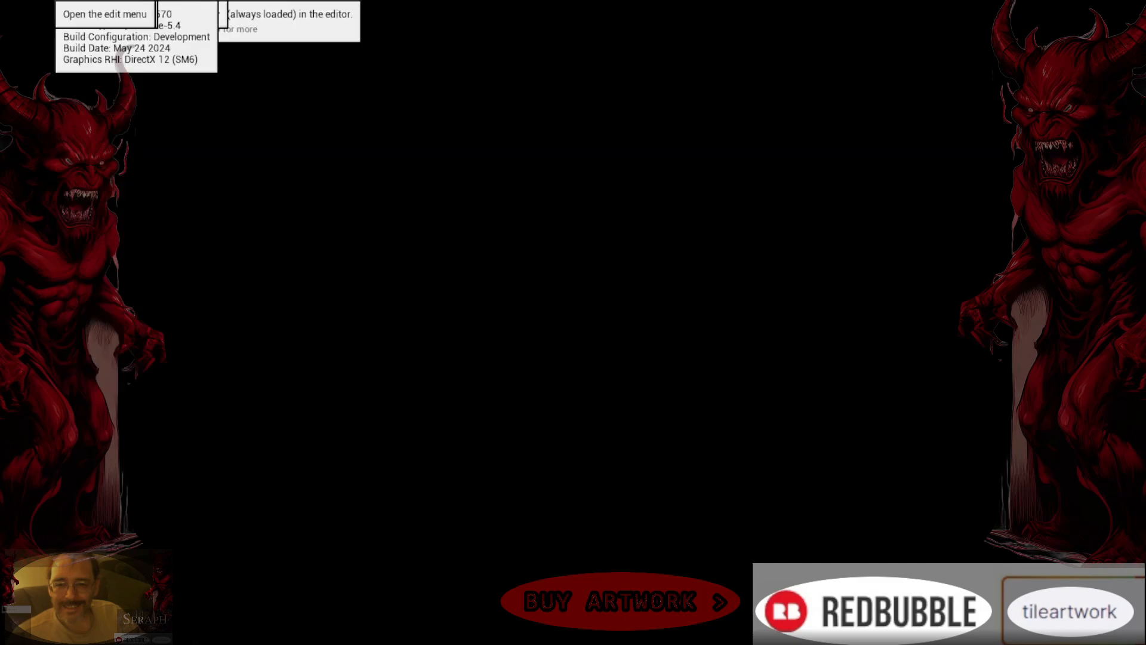
left_click(59, 7)
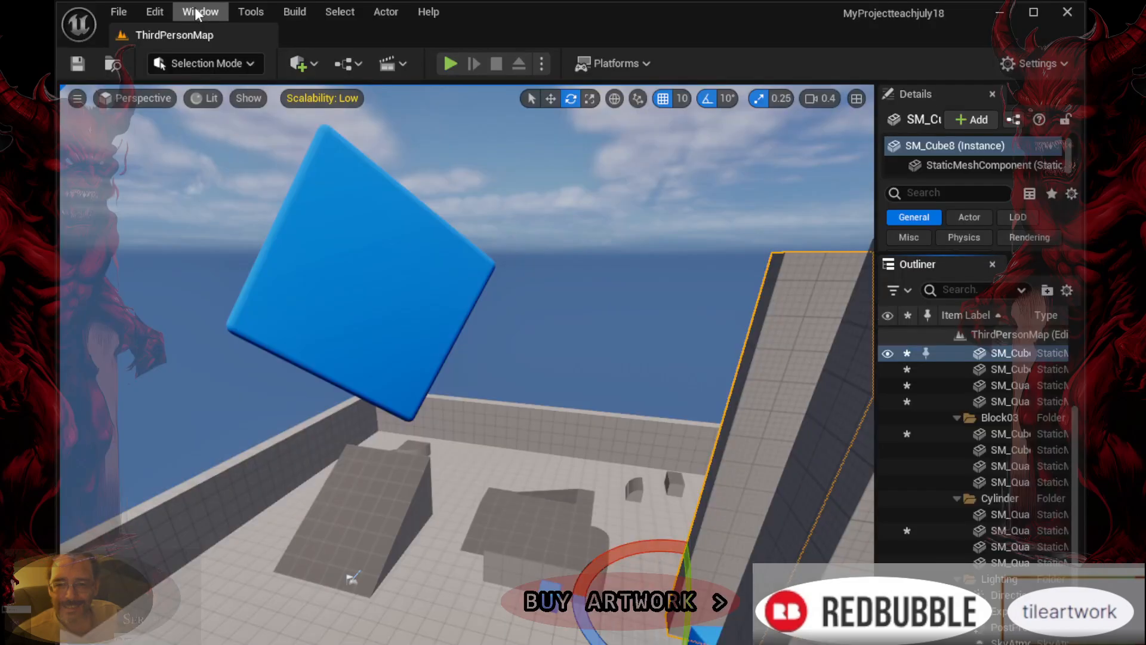
left_click(199, 13)
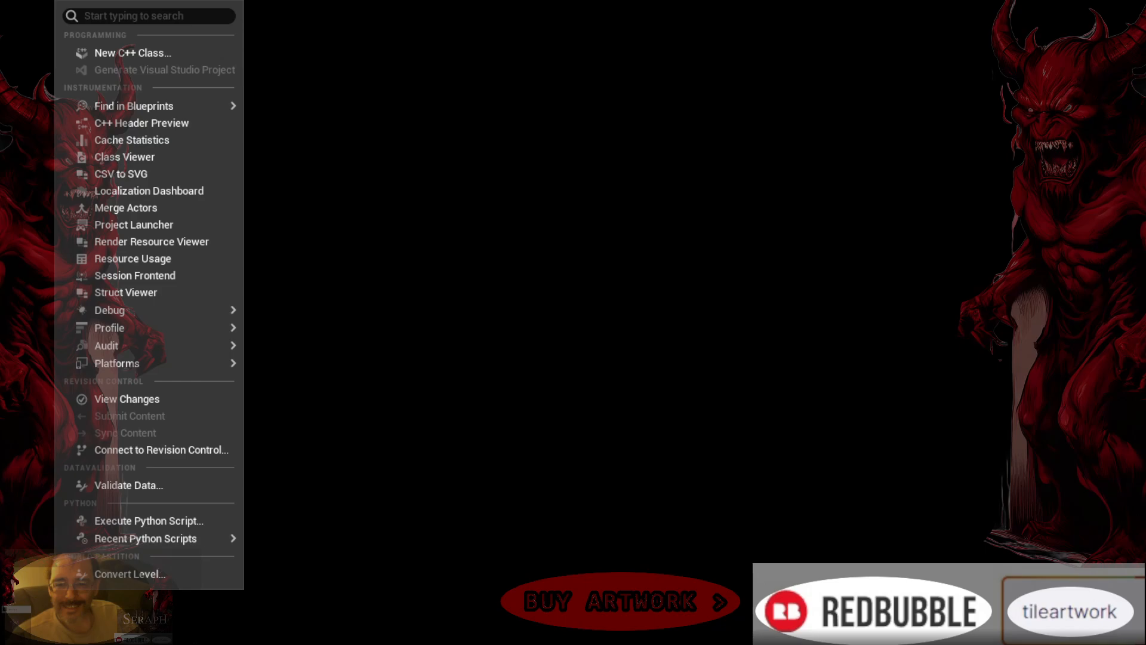
left_click(293, 13)
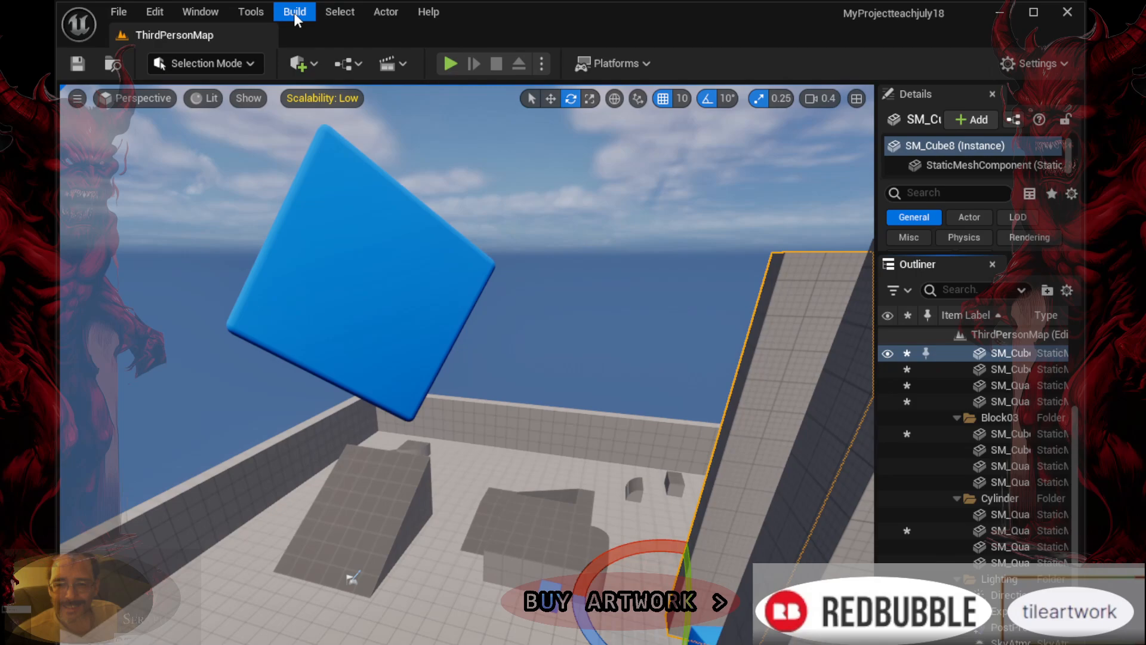
left_click(340, 11)
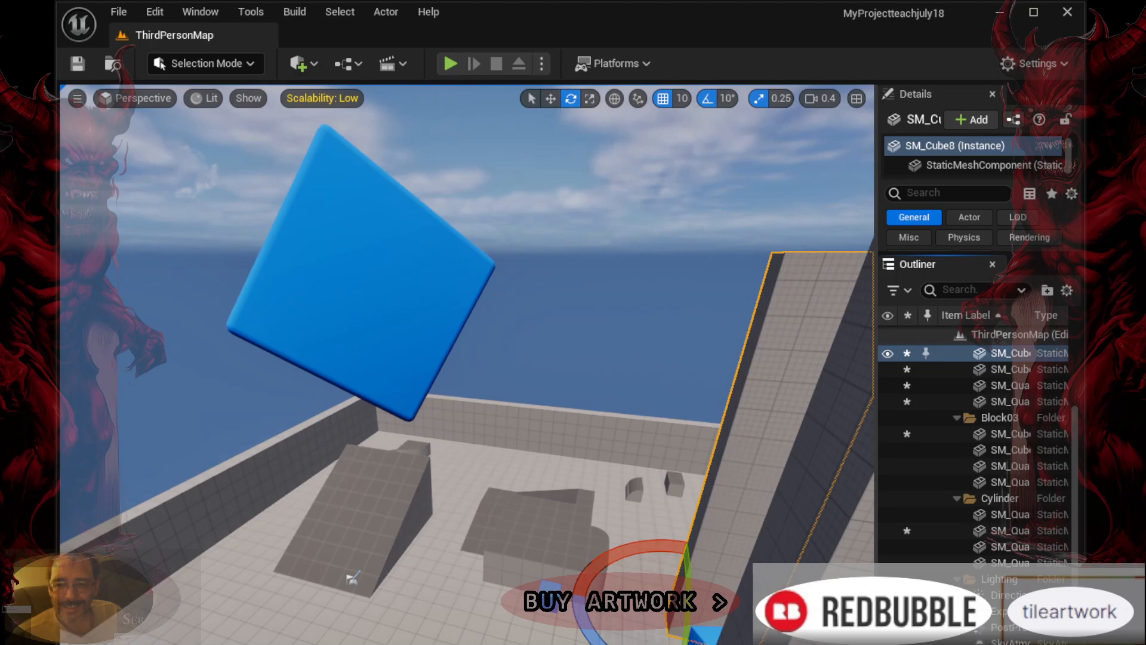
Move the blue chamfer cube in front of the low grey block slightly along its green axis and scale it up uniformly
right_click_drag(467, 364, 496, 328)
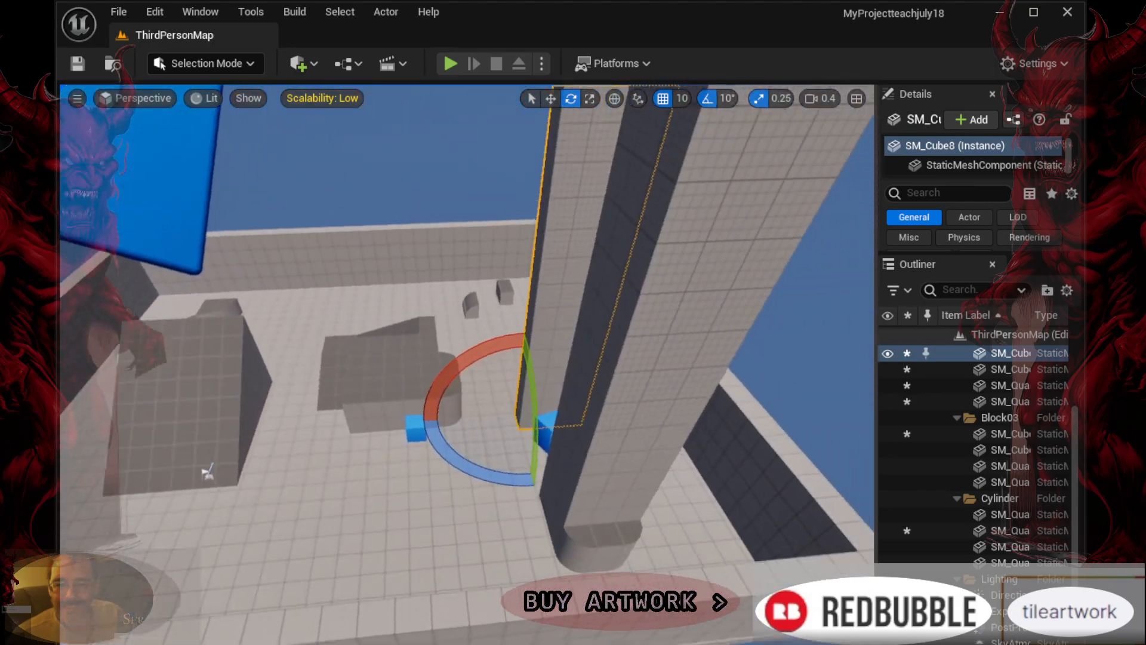
right_click_drag(406, 353, 409, 304)
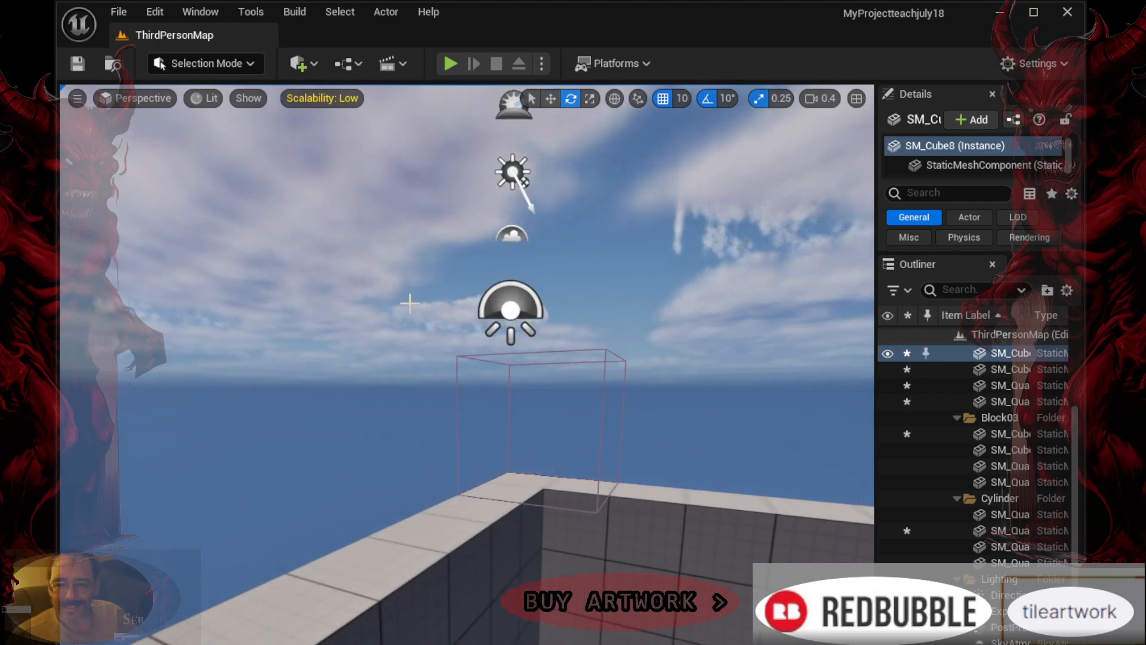
key("w")
left_click_drag(465, 359, 668, 317)
left_click_drag(298, 311, 410, 302)
left_click(550, 97)
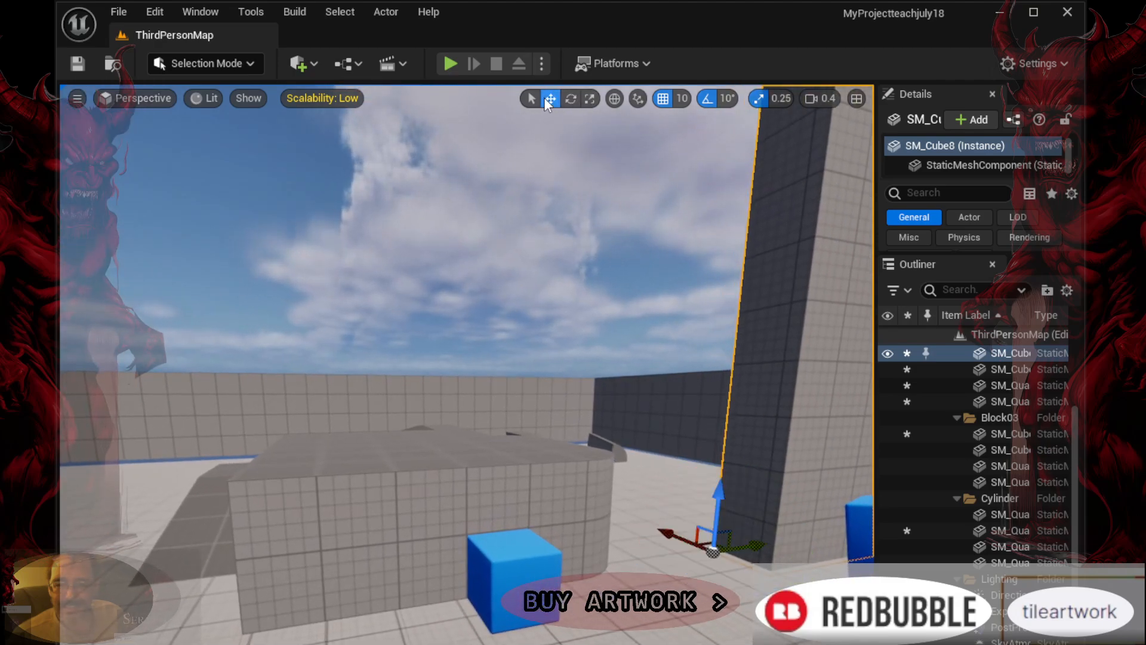
left_click(518, 578)
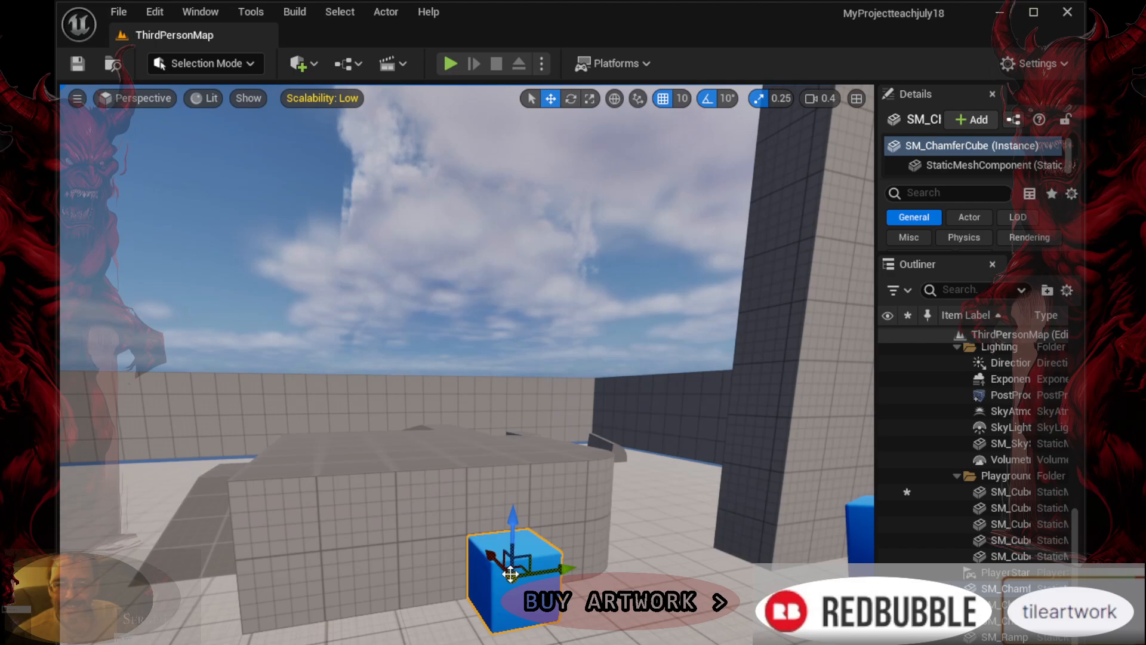
left_click_drag(564, 570, 591, 565)
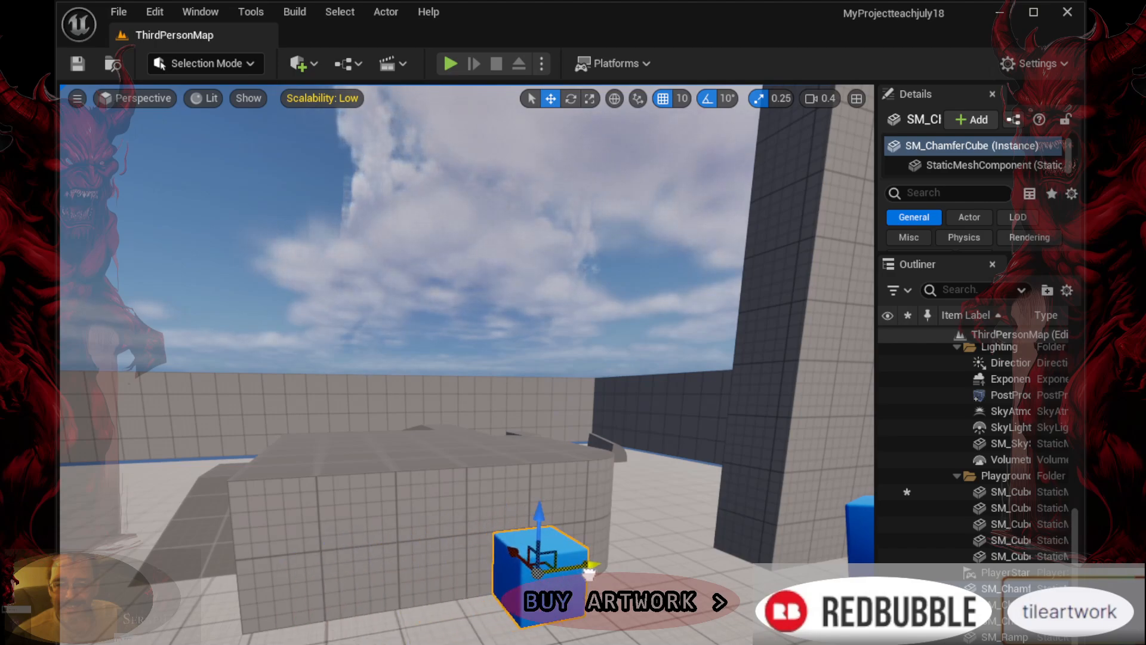
left_click(590, 99)
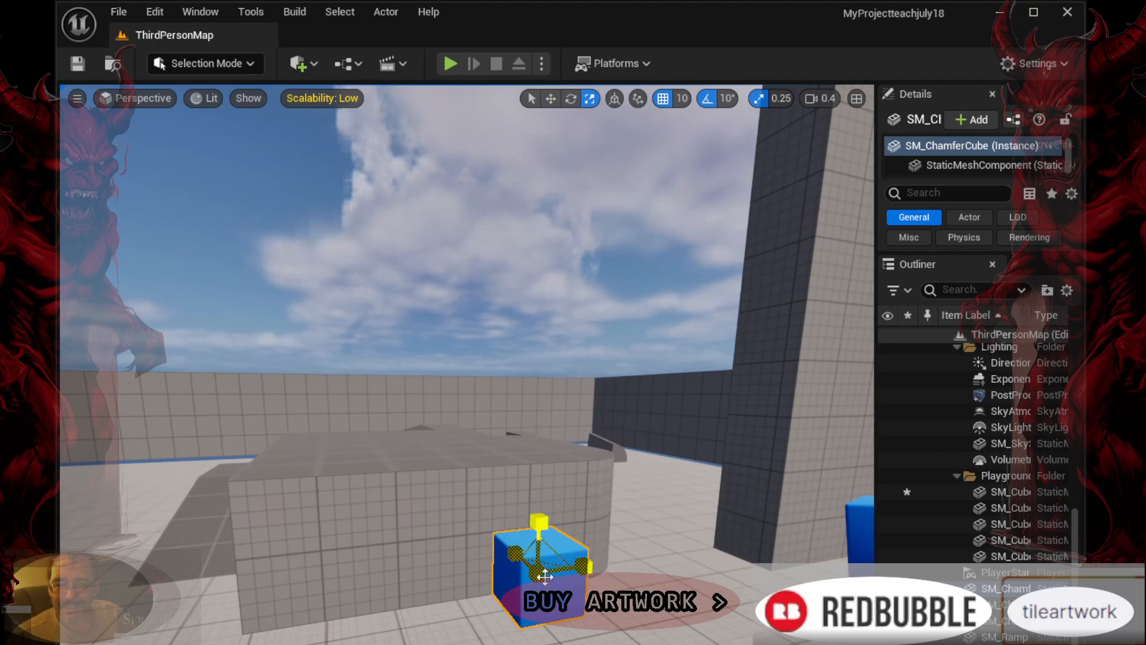
left_click_drag(539, 565, 537, 572)
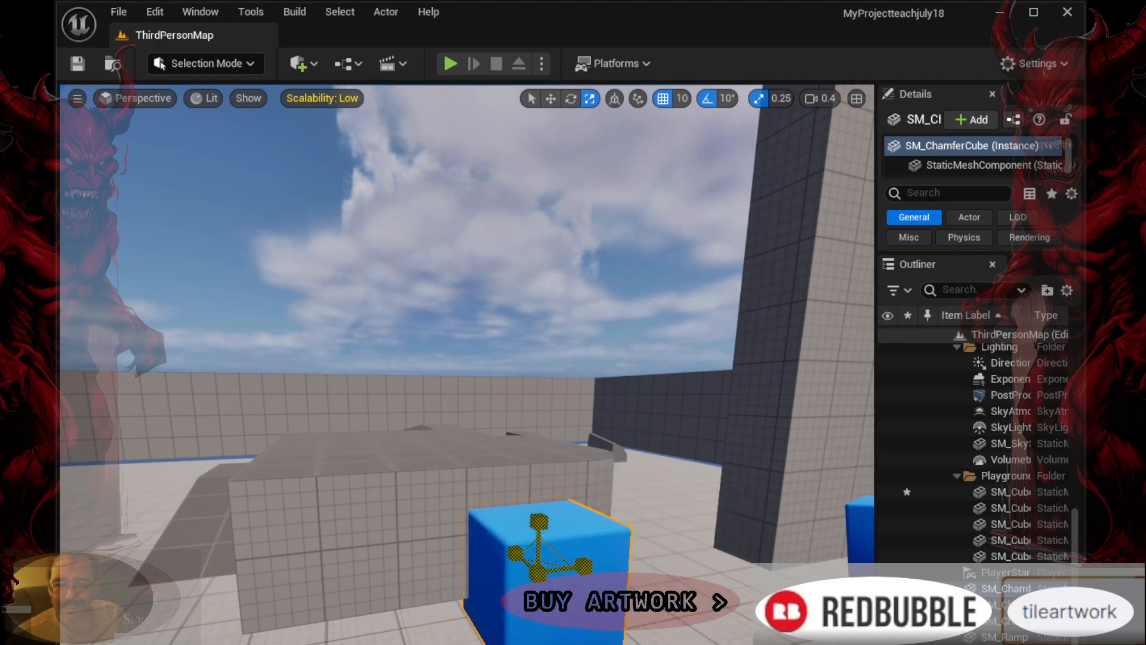
Delete the enlarged blue cube and undo the deletion
key("Delete")
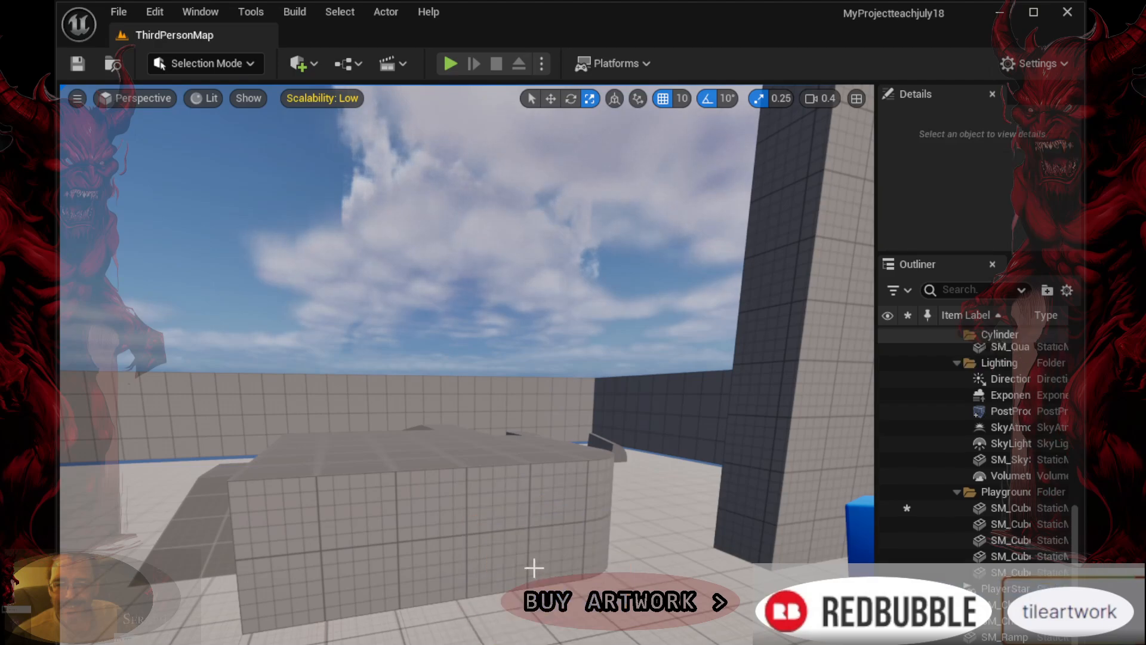
left_click(153, 12)
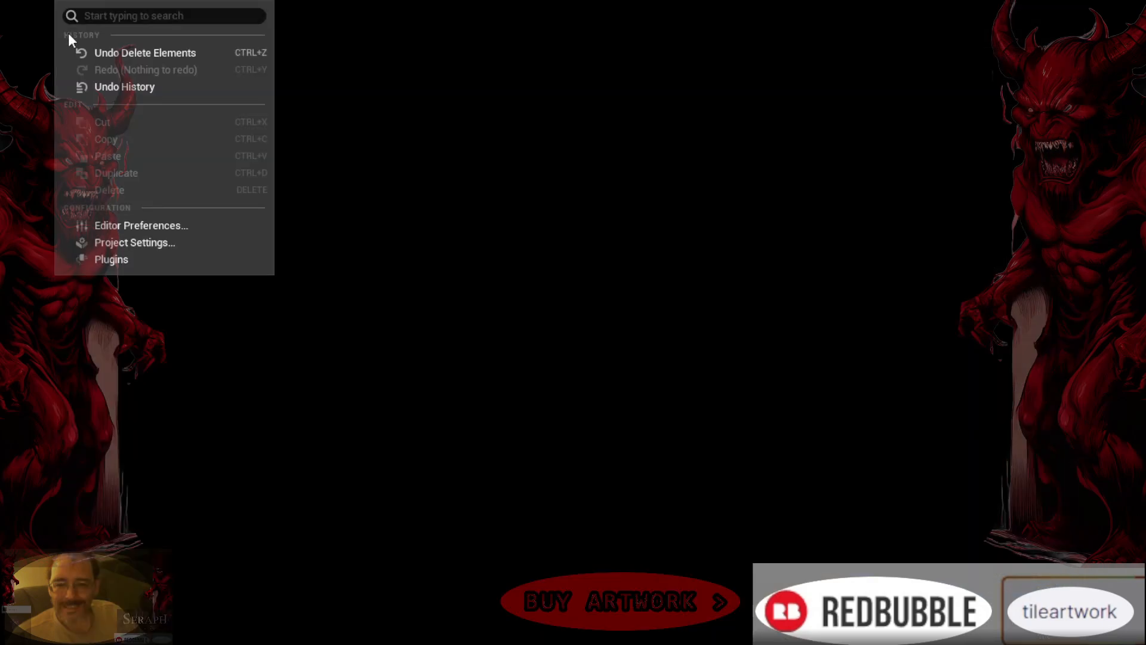
left_click(158, 56)
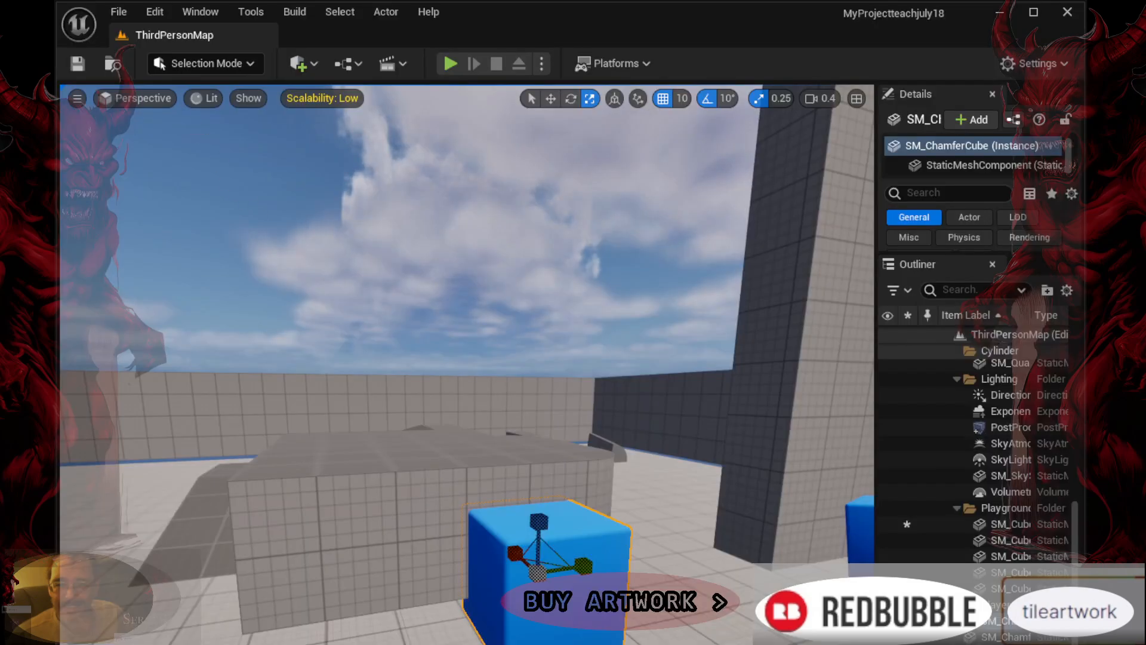
Preview the level in the Wireframe and Detail Lighting view modes and return the viewport to Lit
left_click(203, 98)
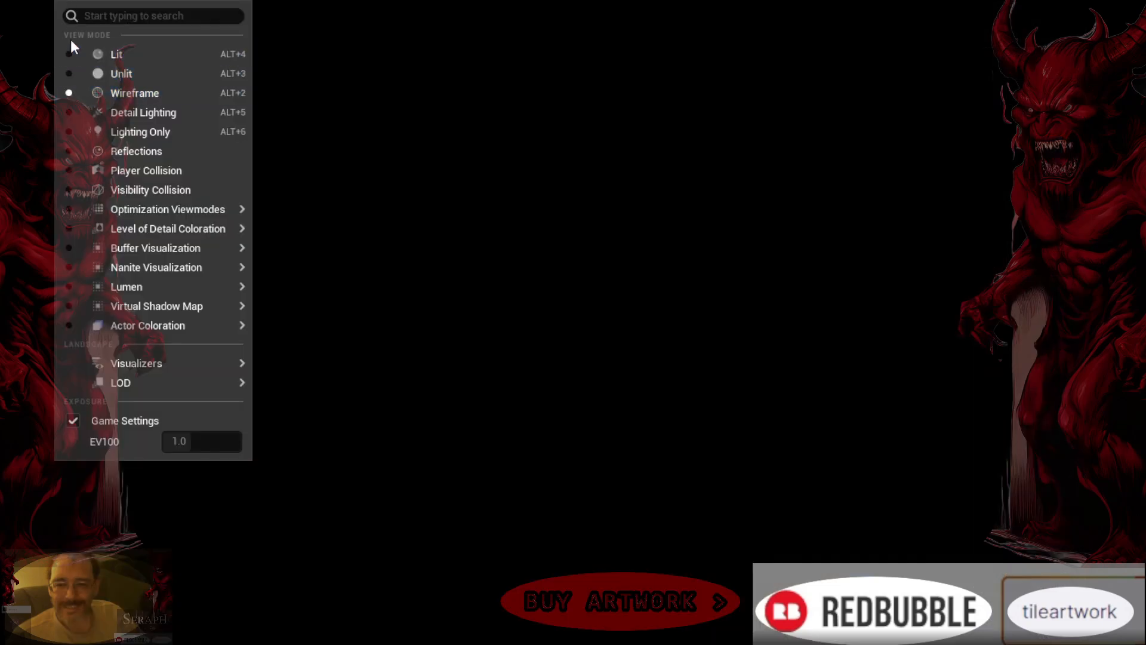
right_click_drag(466, 334, 374, 297)
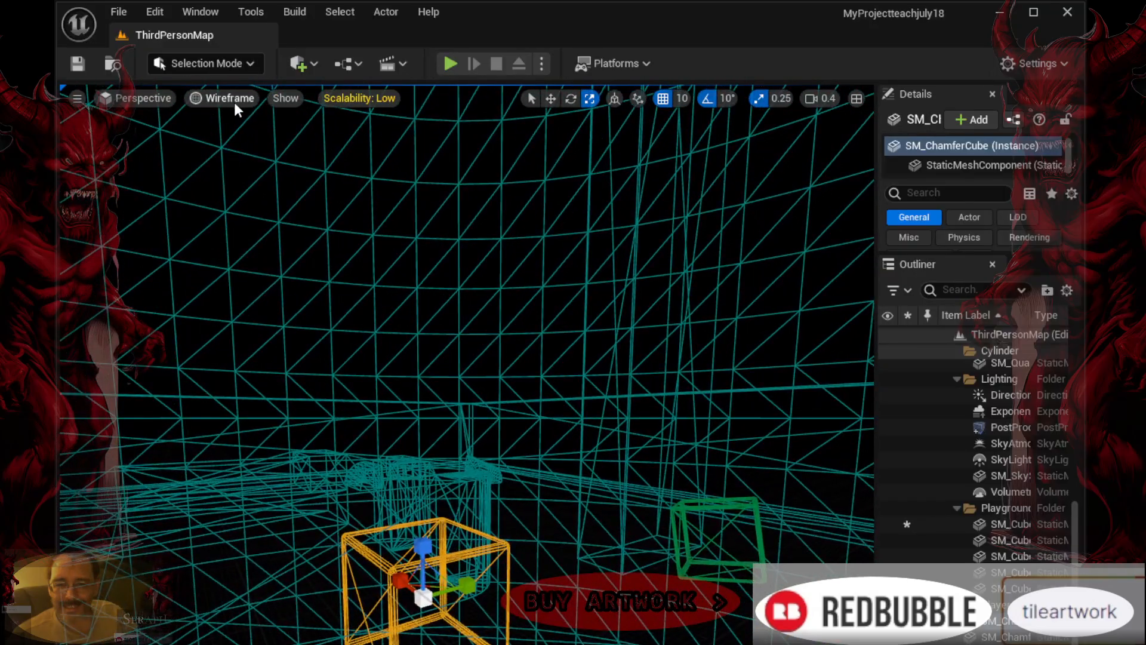
left_click(231, 98)
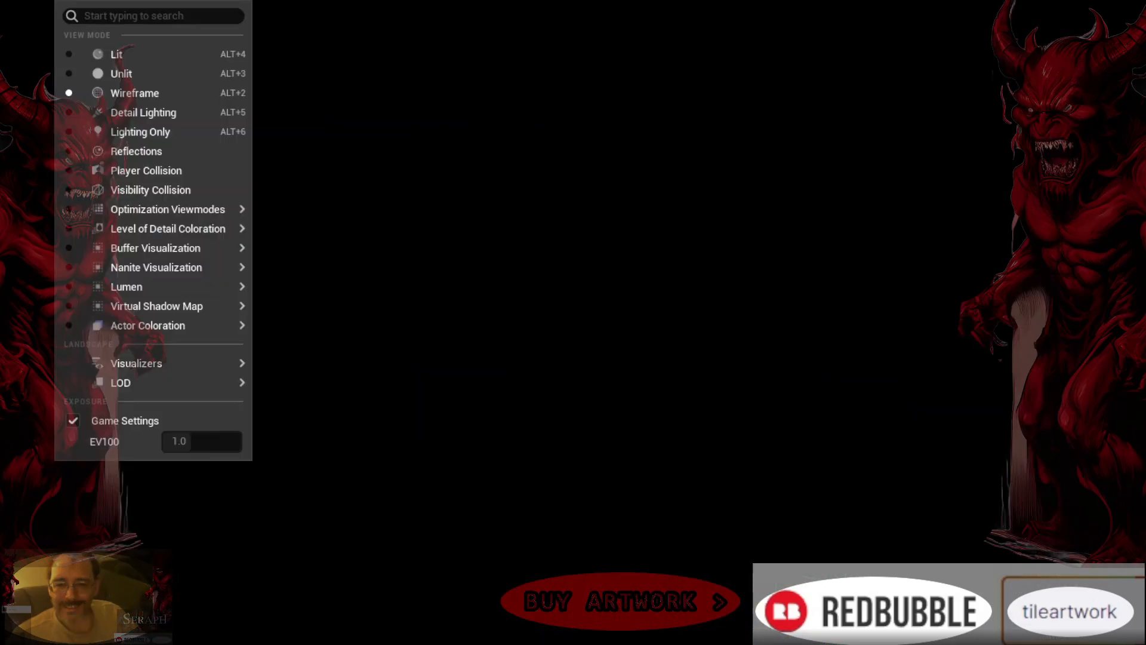
left_click(98, 112)
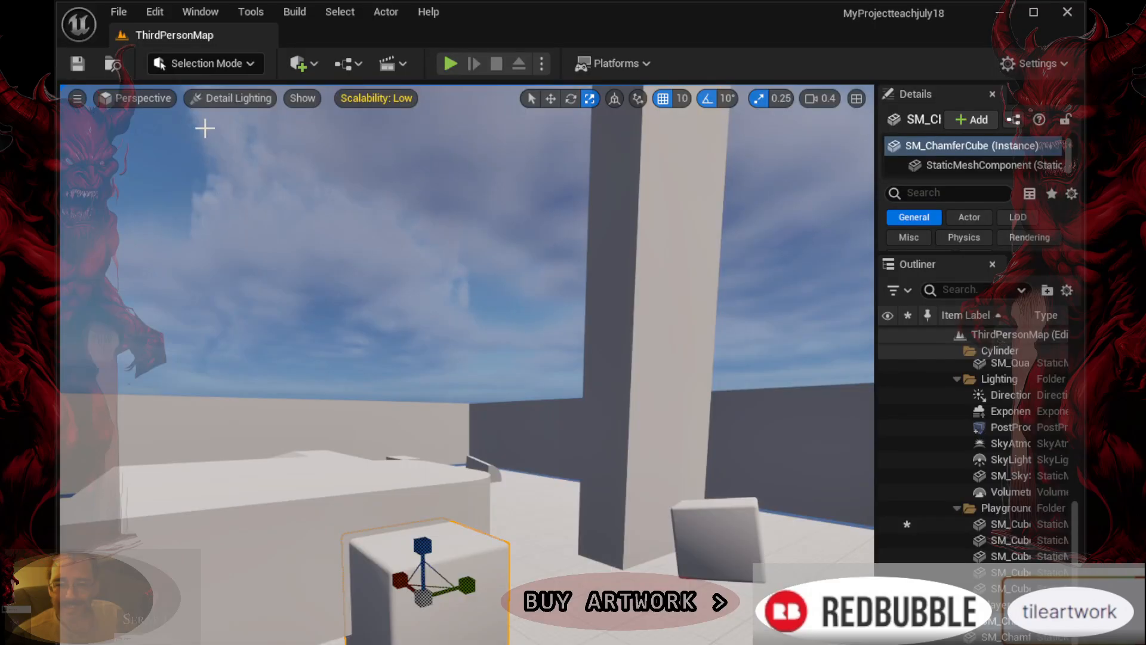
left_click(230, 98)
left_click(96, 54)
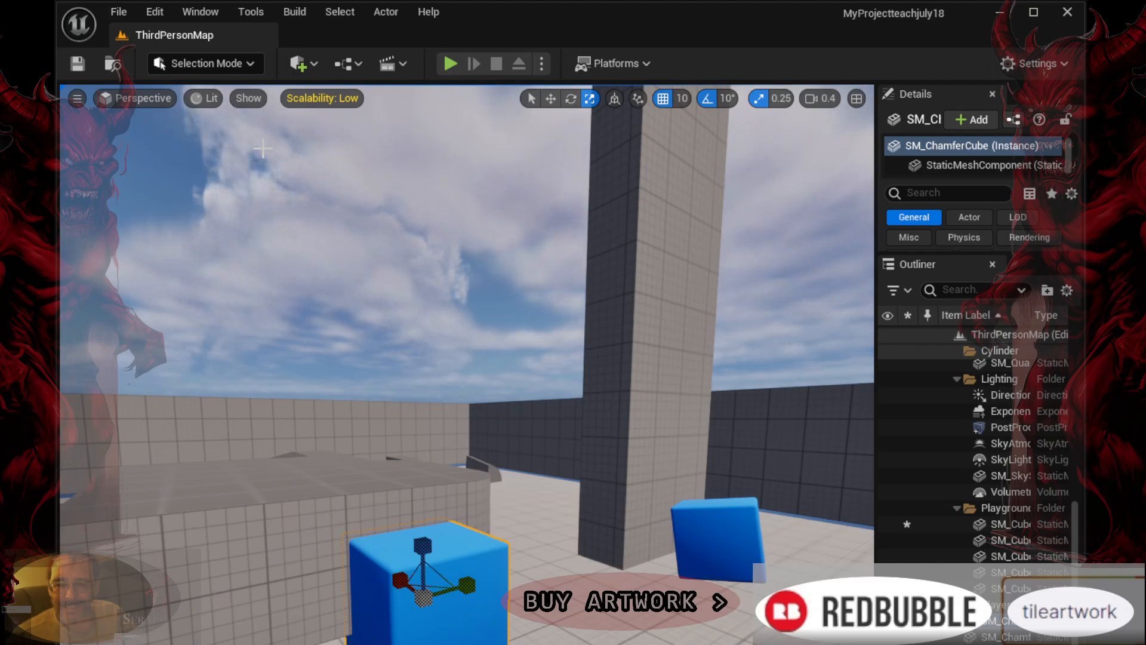
left_click(203, 98)
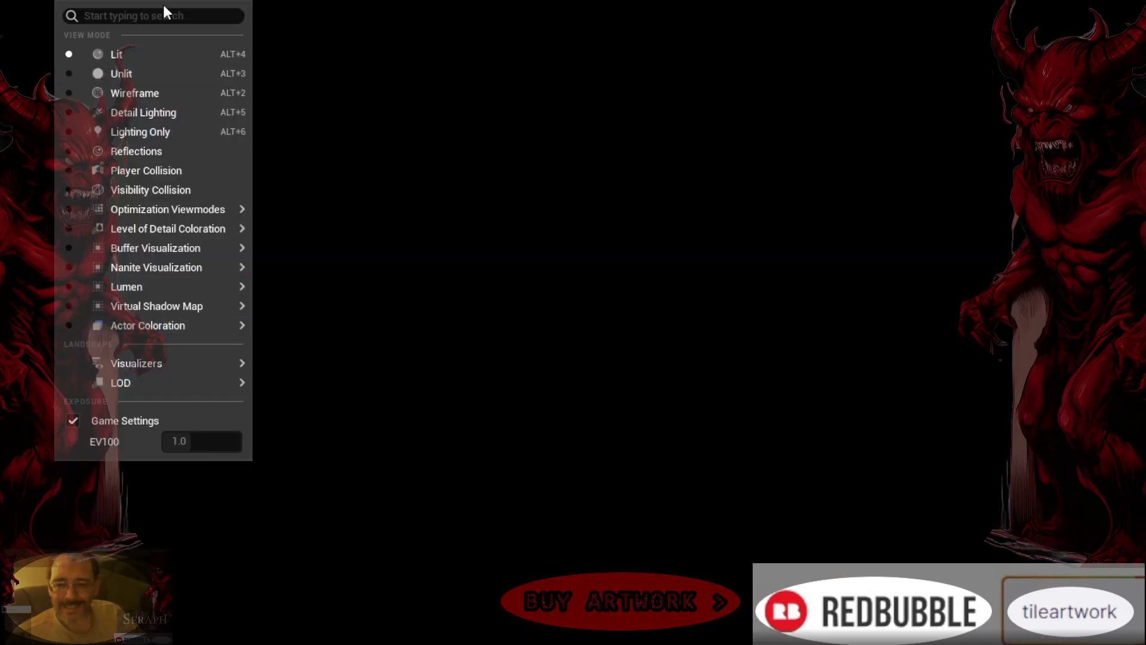
mouse_move(303, 99)
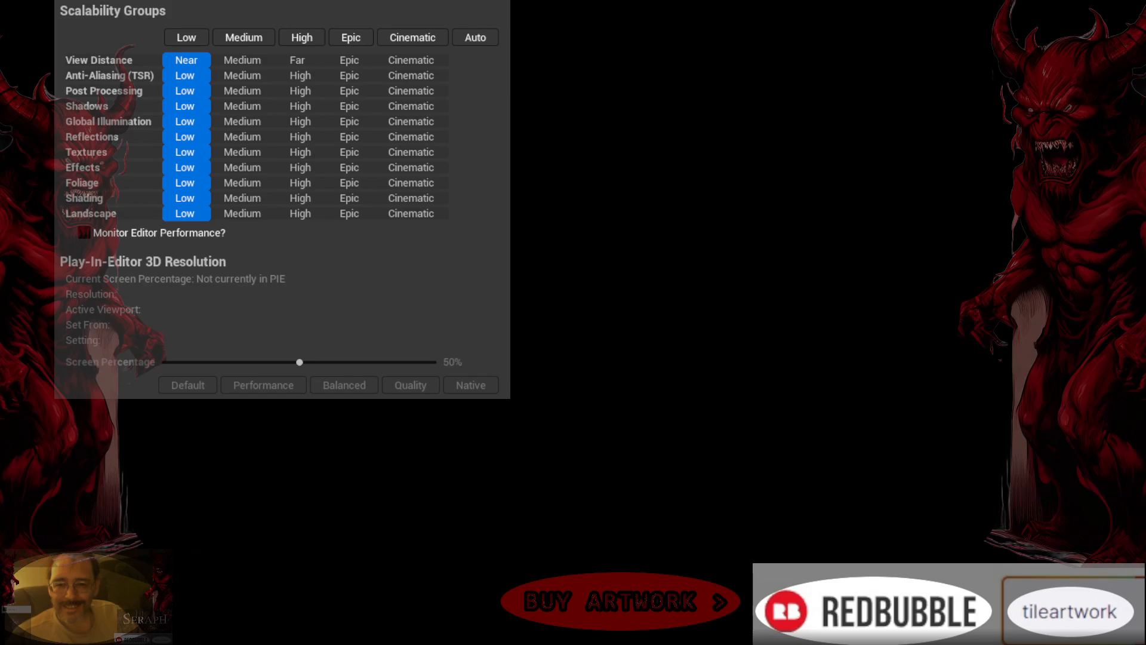
left_click(446, 61)
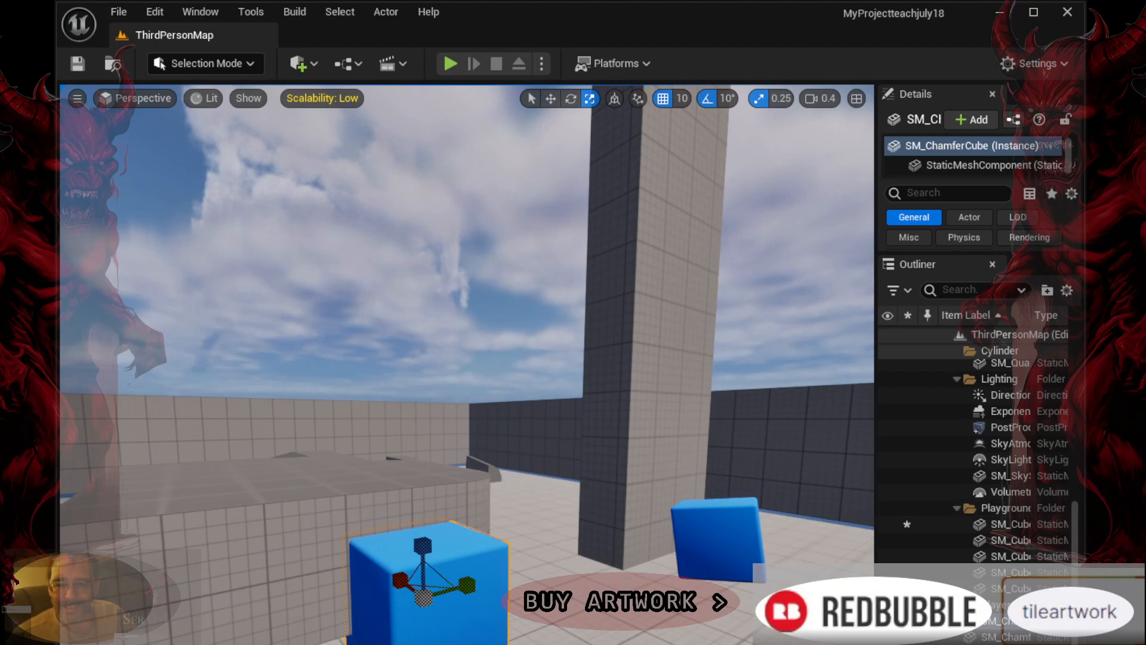
Open the Content Drawer over the viewport and make it taller
key("ctrl+space")
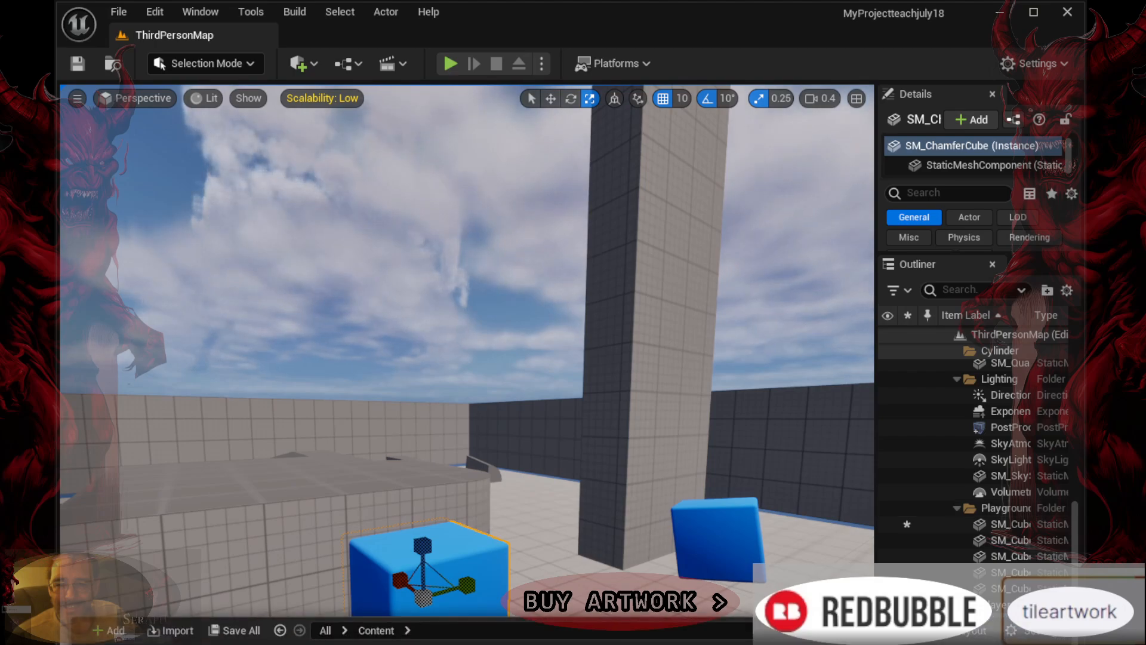
key("ctrl+space")
key("ctrl+space")
key("ctrl+space")
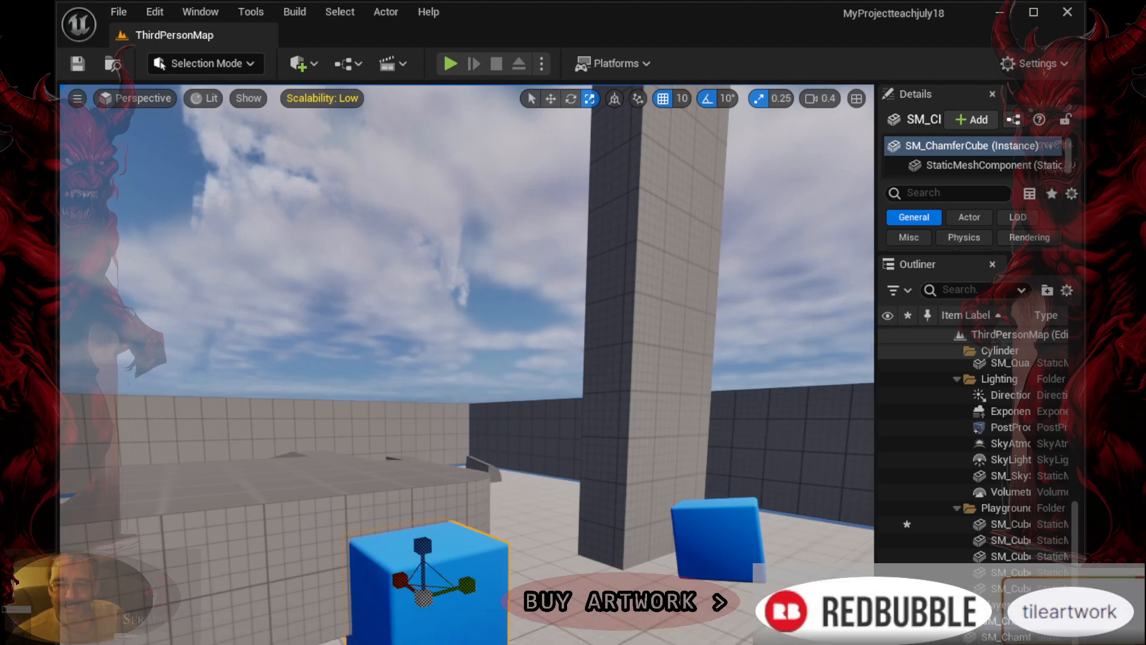
key("ctrl+space")
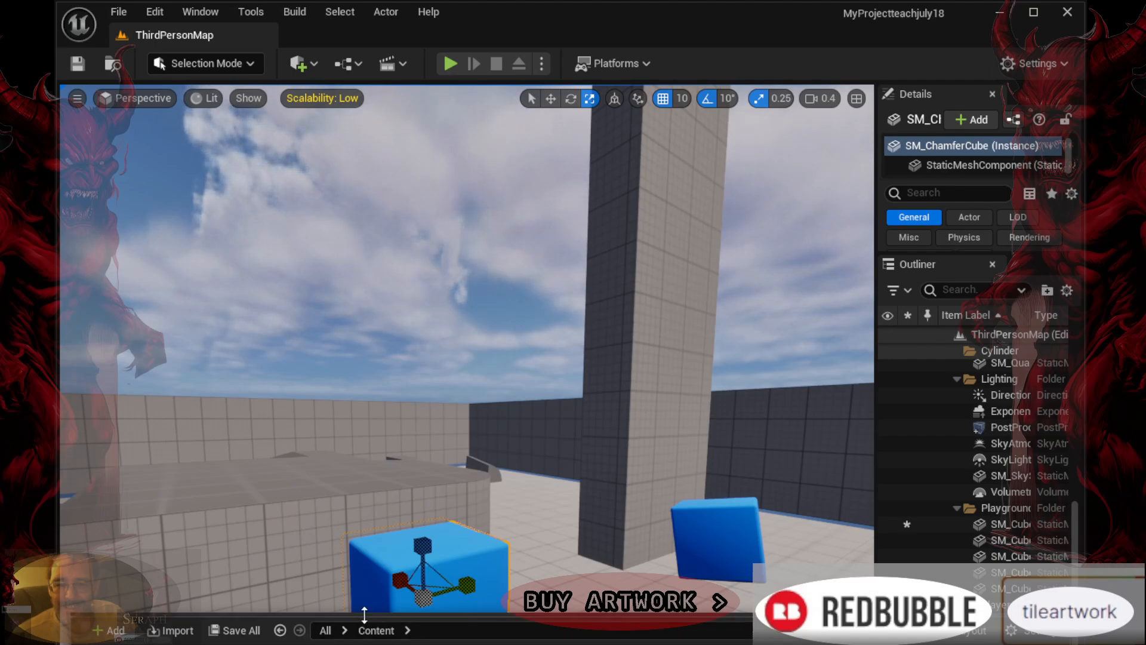
left_click_drag(364, 618, 335, 596)
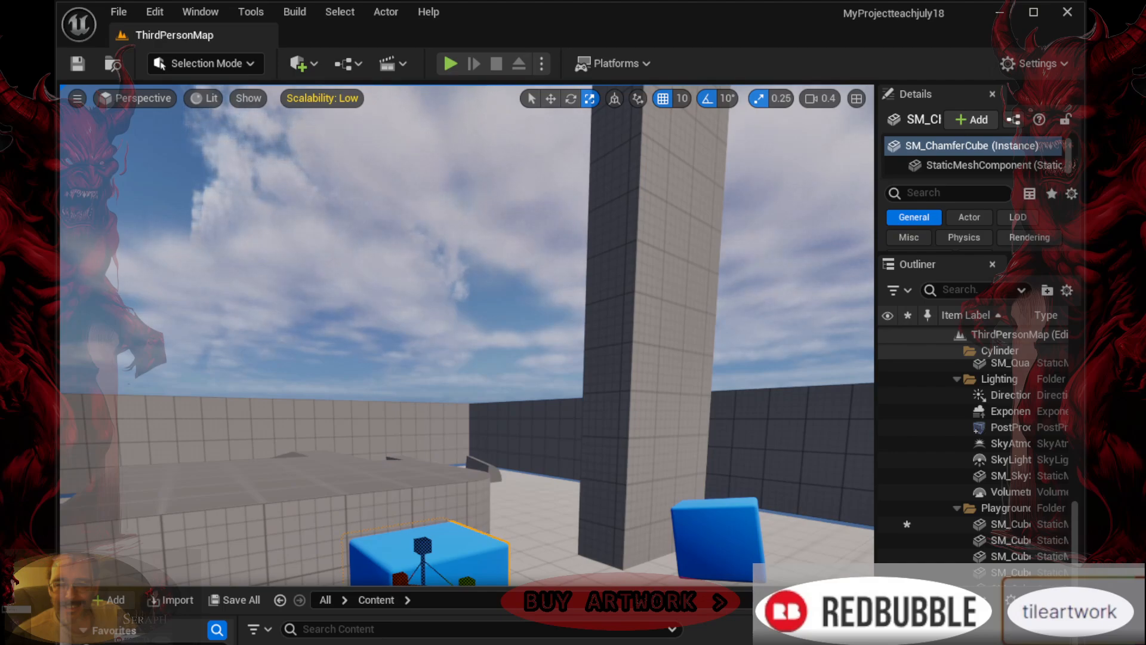
Try a search for "MI" in the Mannequin_UE4 content folder, and go to the Characters folder with the search cleared
left_click(326, 600)
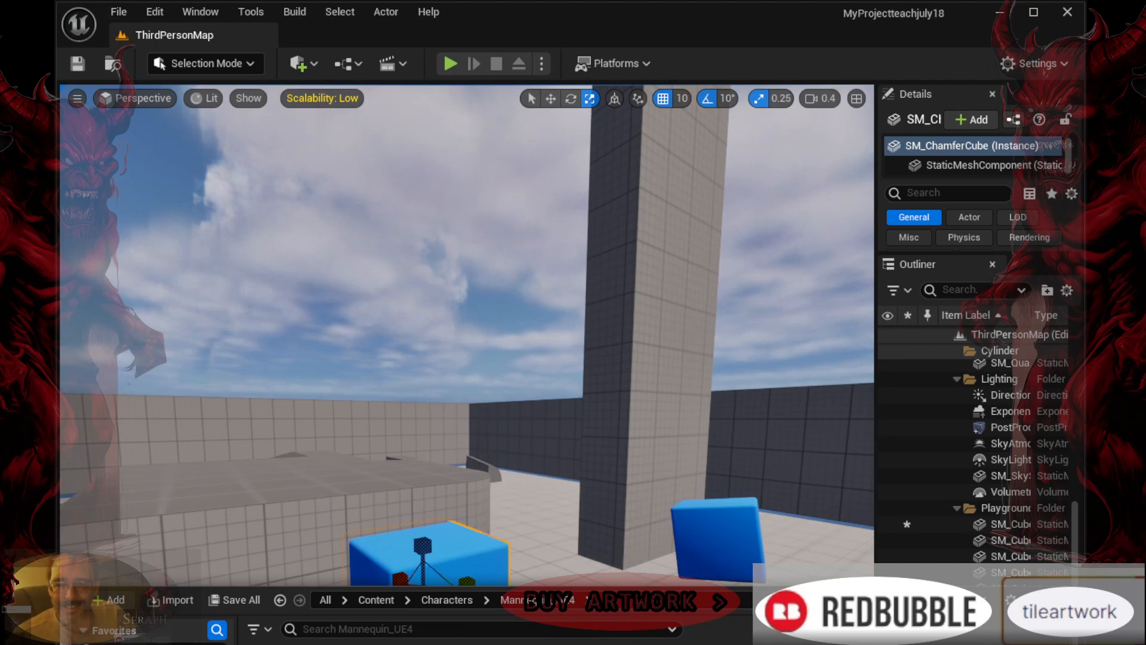
left_click(324, 628)
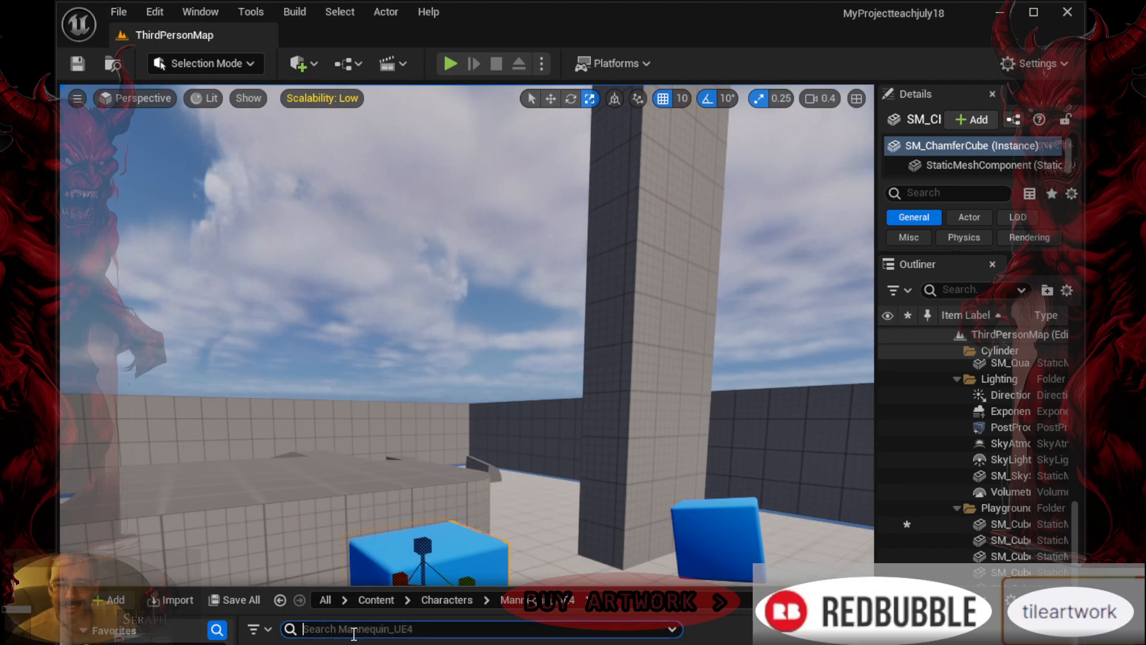
type("MI")
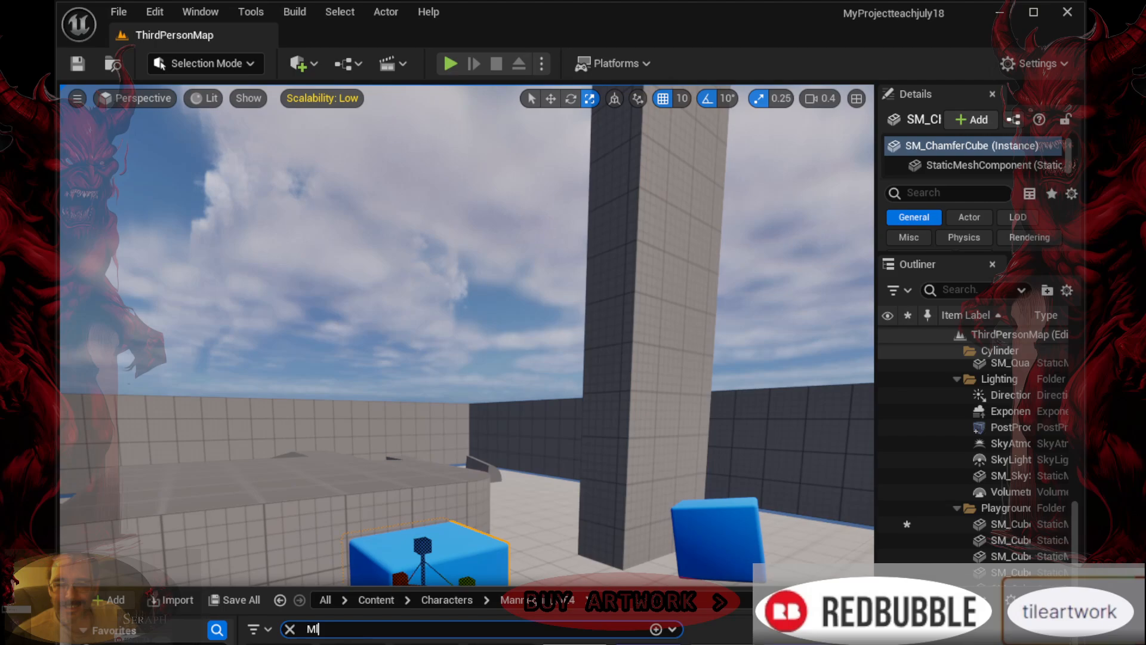
left_click(412, 644)
left_click(312, 634)
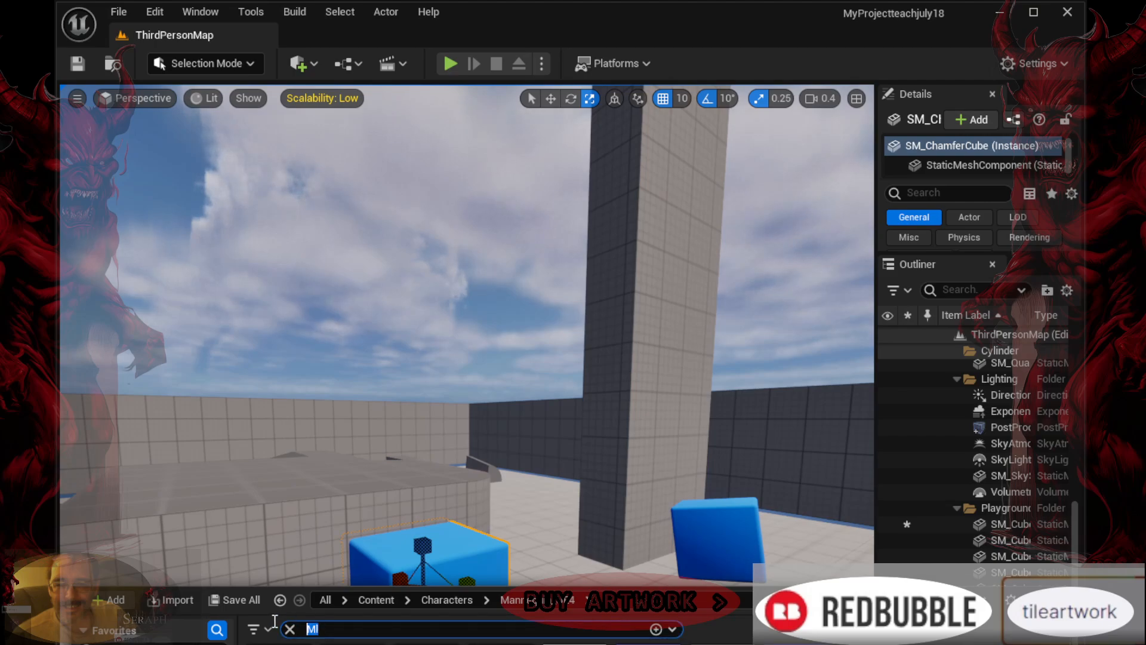
key("BackSpace")
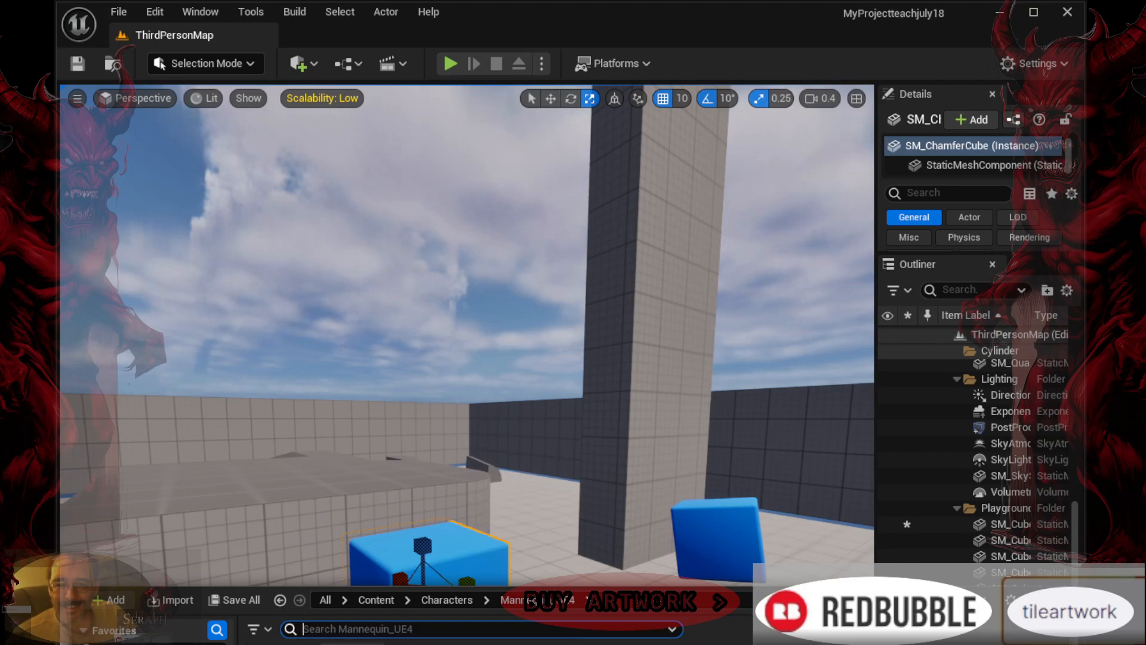
left_click(391, 644)
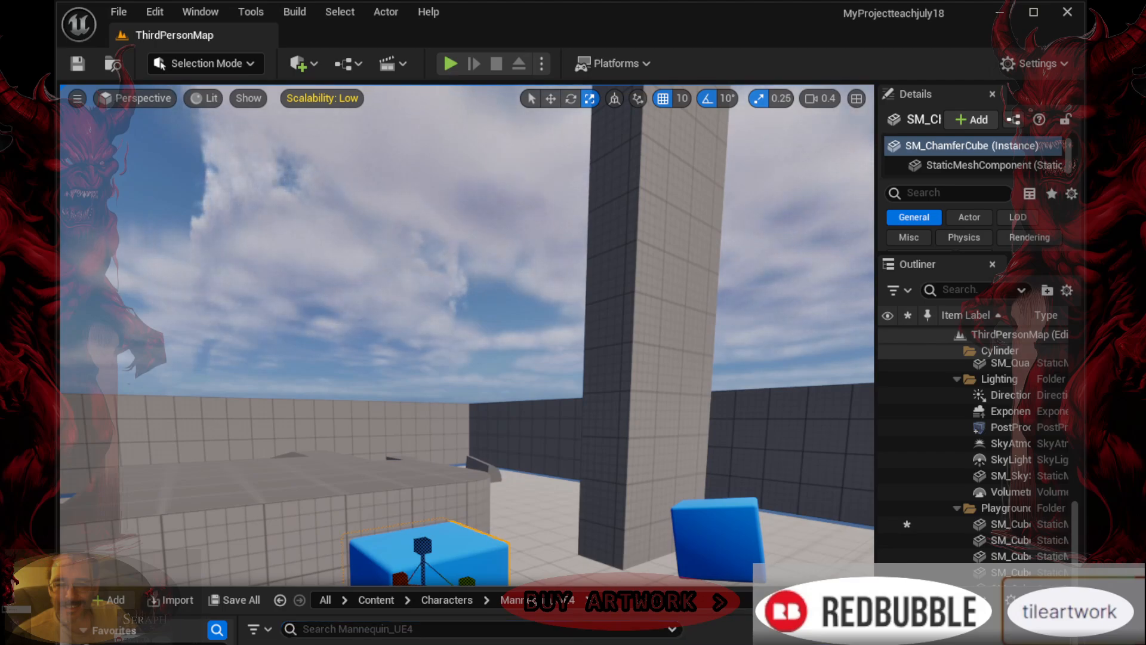
left_click(149, 644)
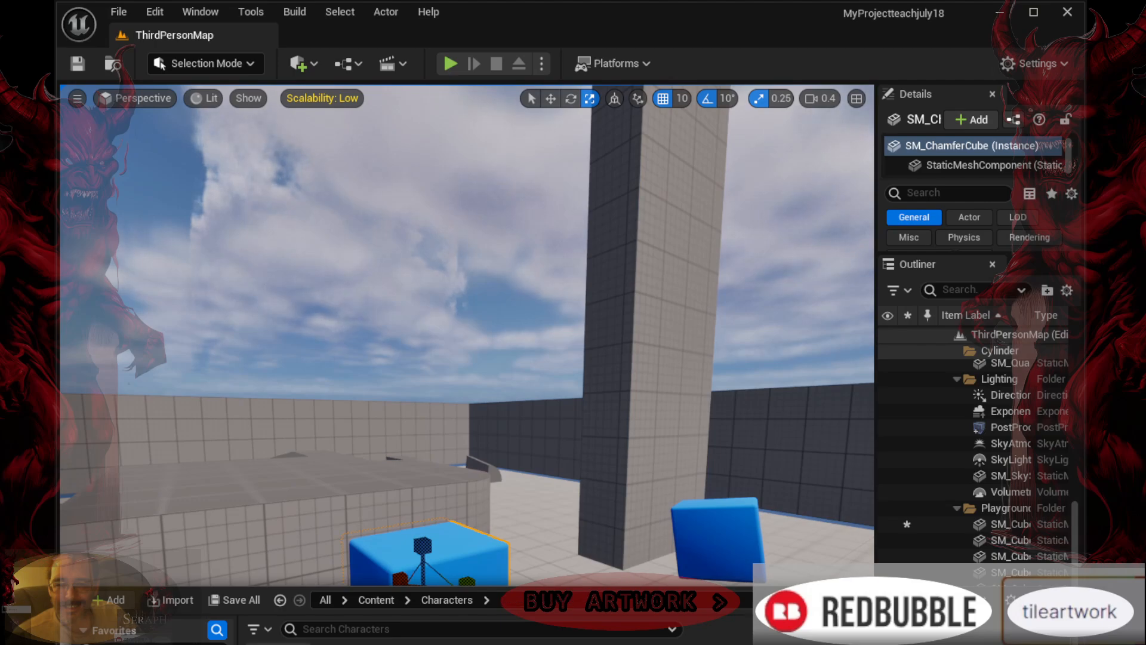
Apply materials from the Mannequin_UE4 Materials folder to the blue chamfer cubes in the level
double_click(351, 644)
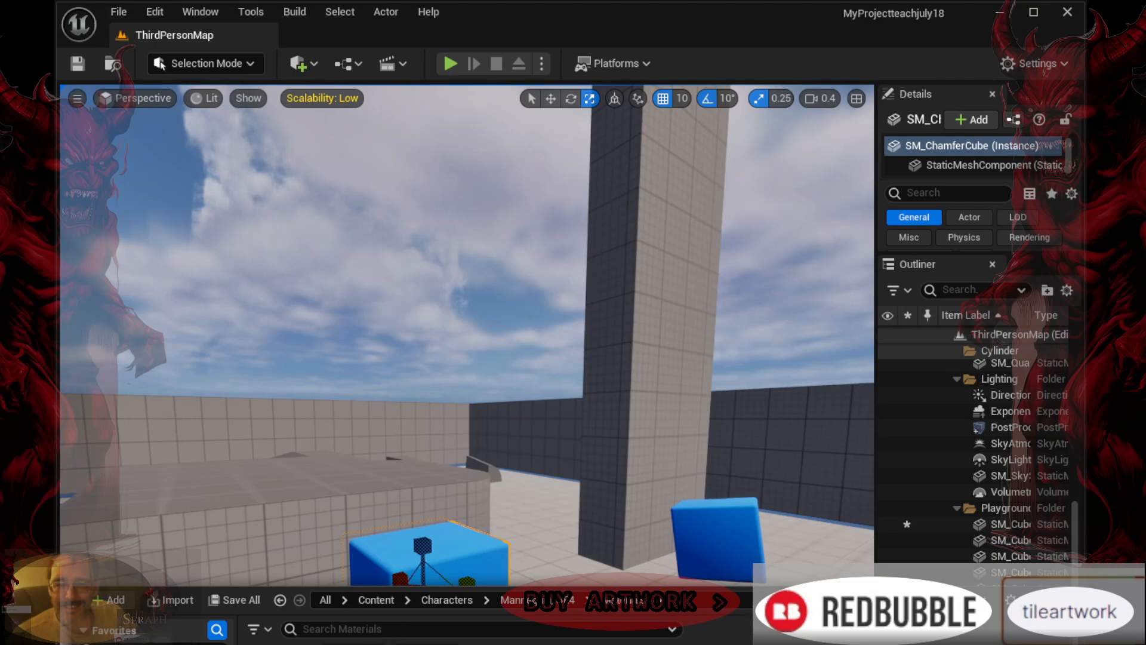
left_click_drag(422, 639, 459, 516)
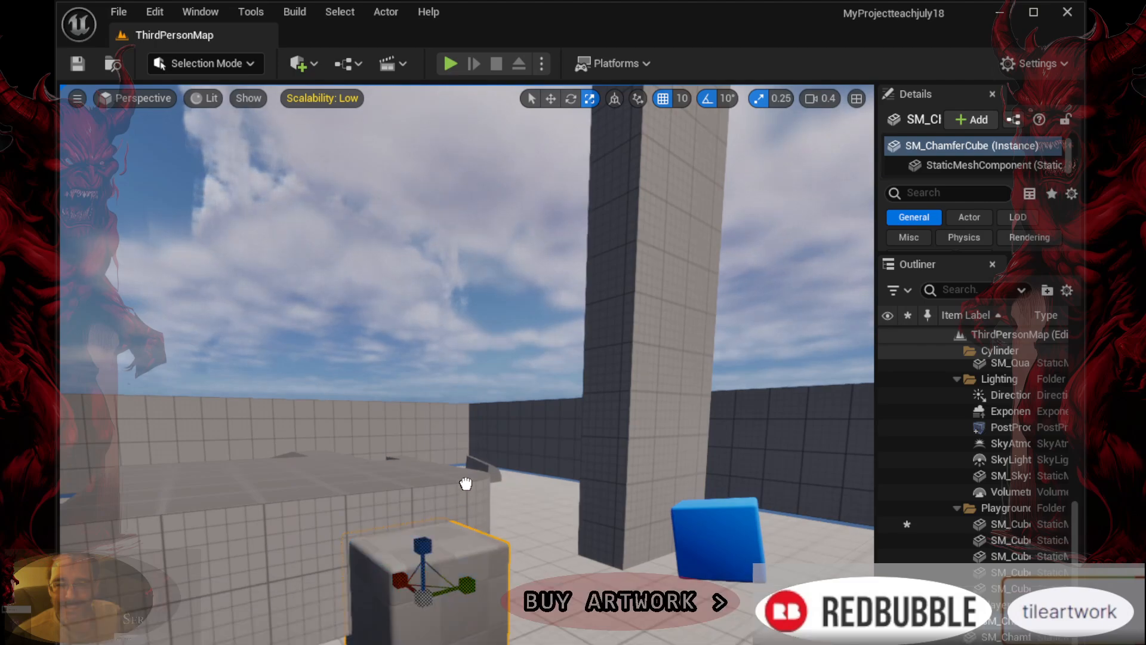
left_click_drag(464, 575, 461, 577)
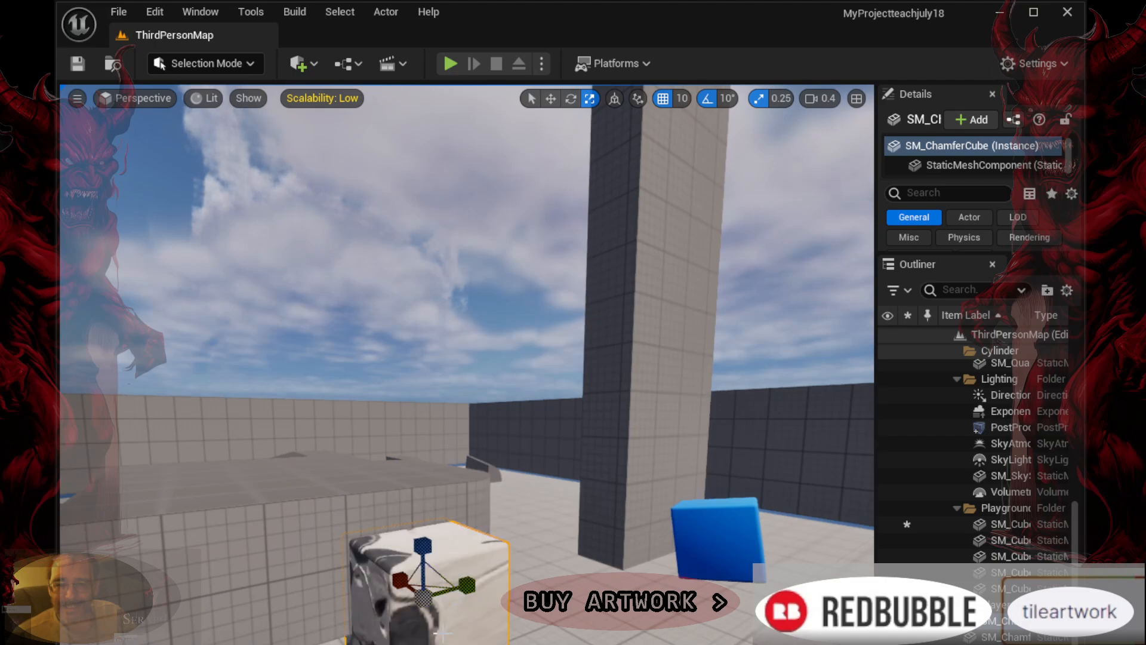
right_click_drag(461, 577, 542, 577)
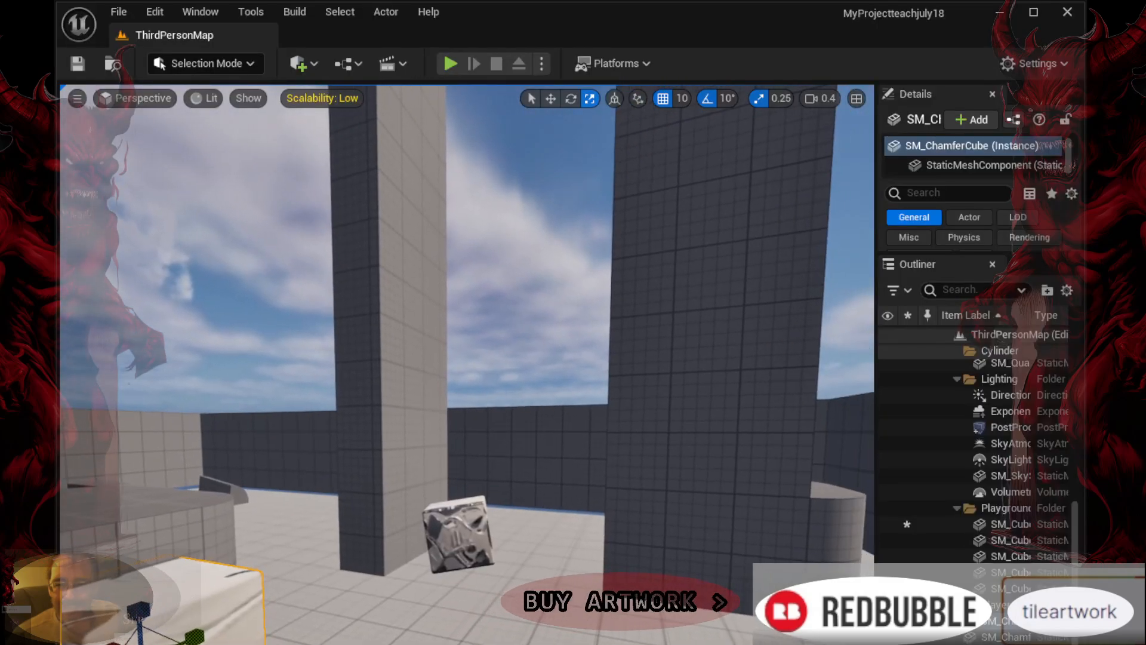
right_click_drag(467, 364, 316, 360)
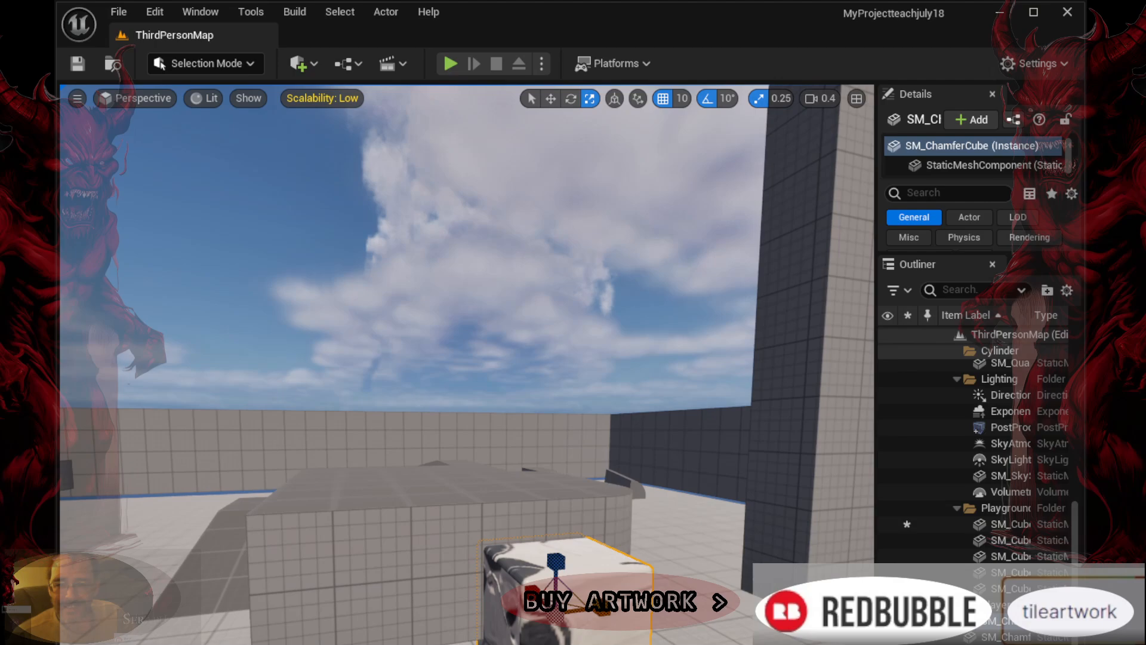
Check the Output Log's display options and select the large SM_Cube4 block
key("grave")
left_click(977, 570)
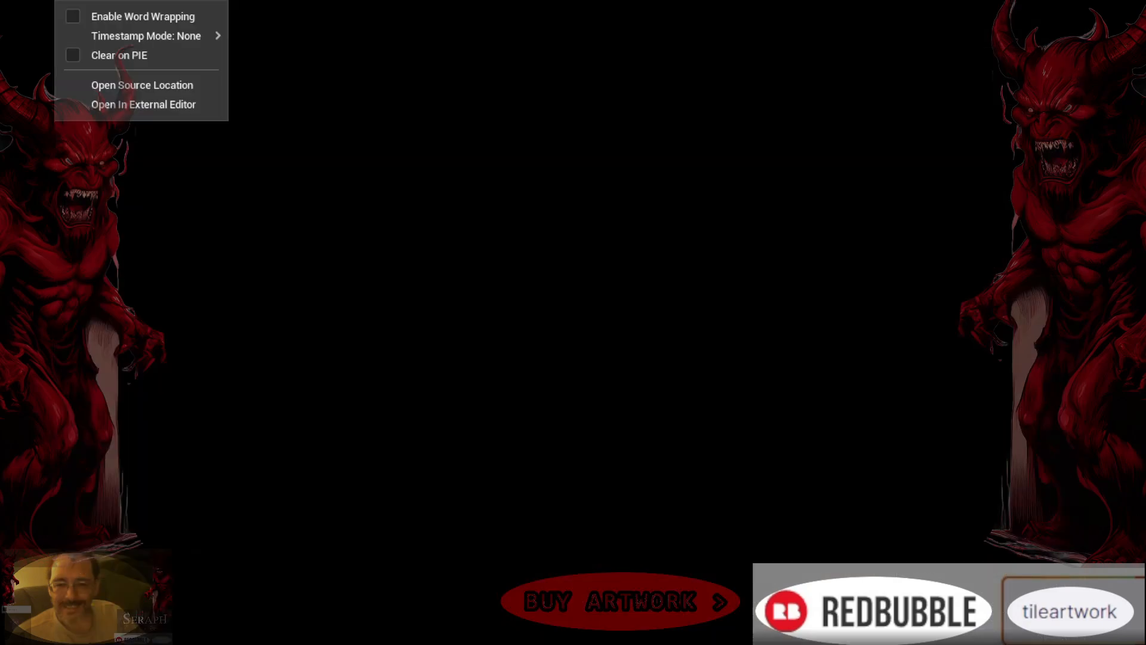
left_click(539, 554)
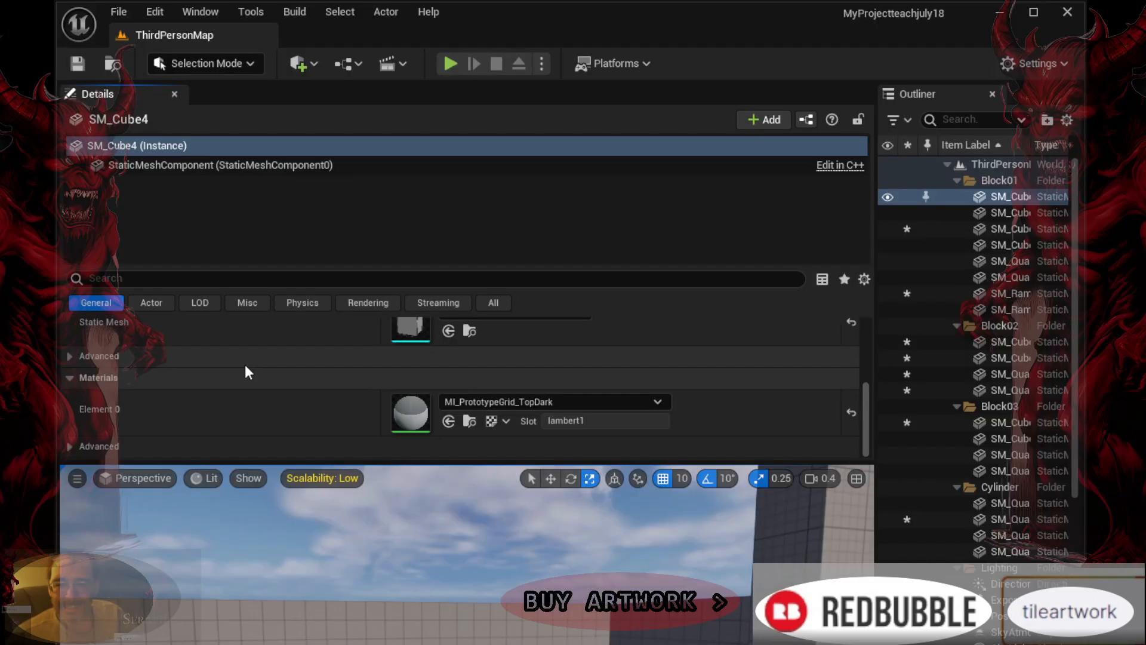
Dock the Details panel as a tab beside the Outliner, and review the block's Transform and Static Mesh properties with the panel widened
scroll(244, 364, "up", 3)
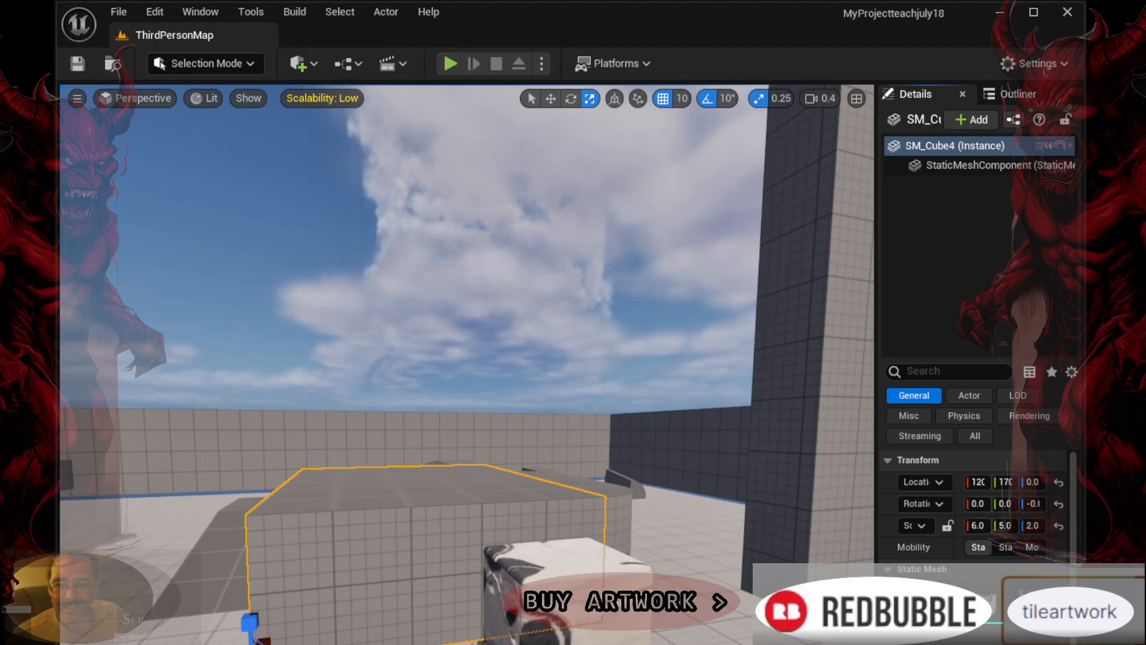
scroll(937, 550, "down", 2)
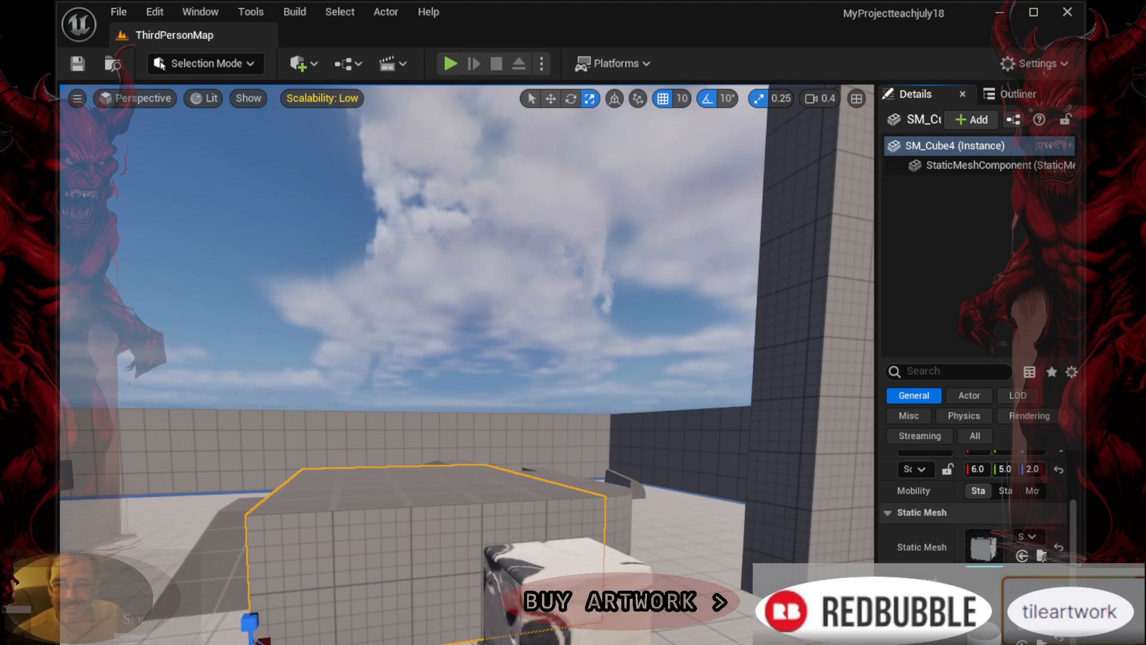
scroll(973, 507, "up", 2)
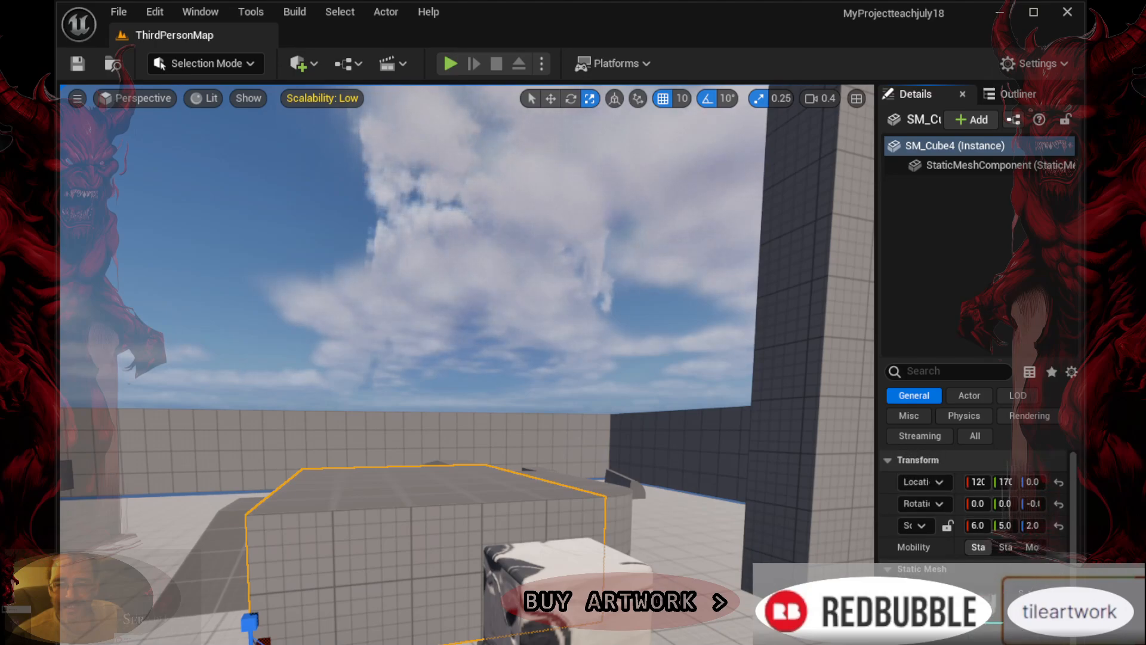
scroll(936, 581, "down", 2)
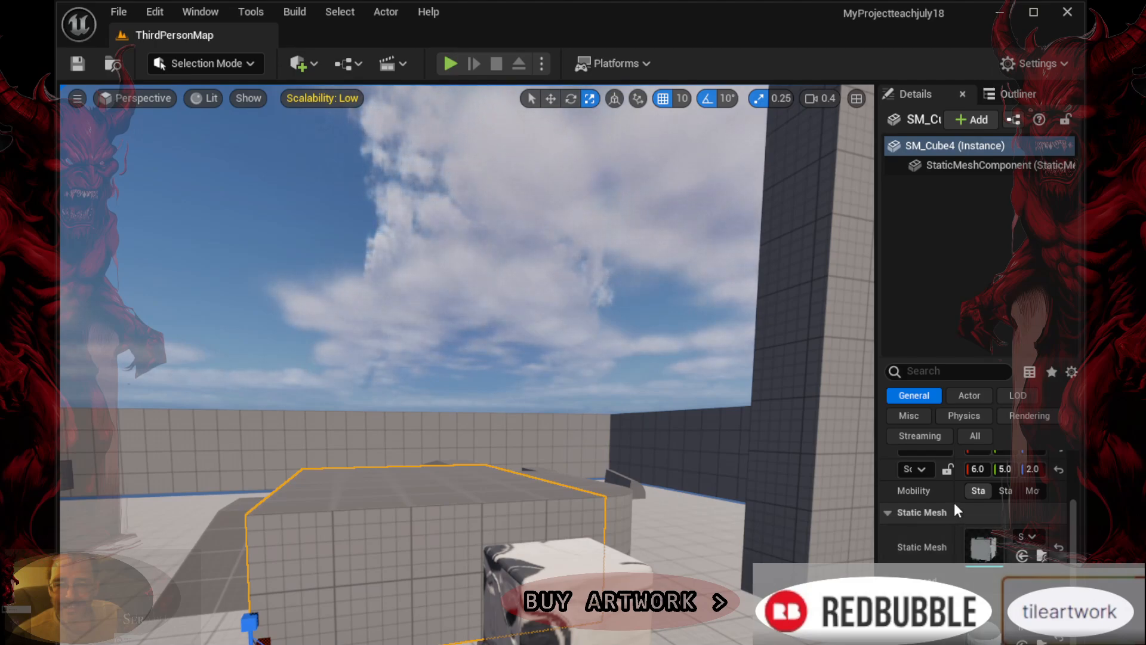
scroll(952, 499, "up", 2)
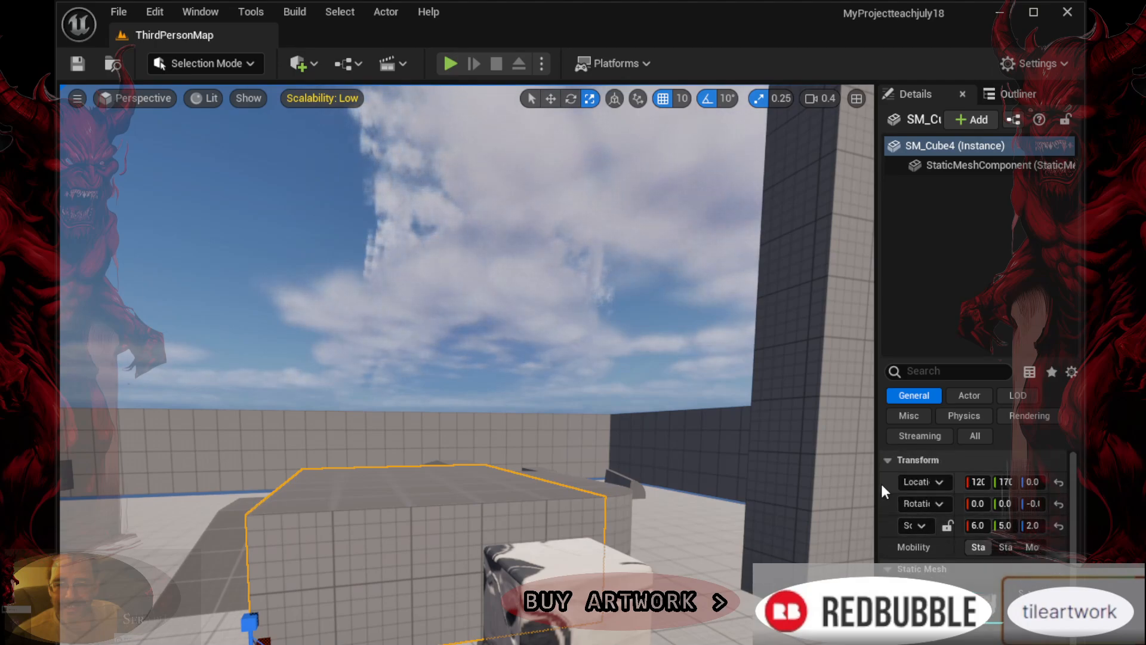
left_click_drag(874, 484, 471, 488)
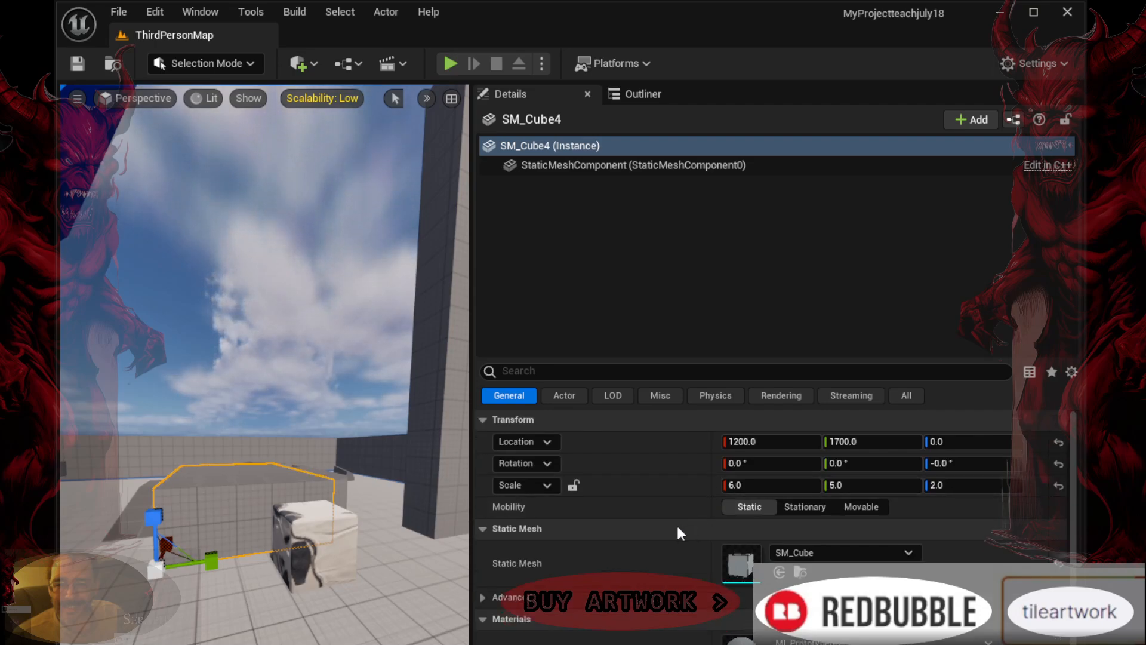
scroll(676, 520, "down", 1)
scroll(677, 524, "up", 1)
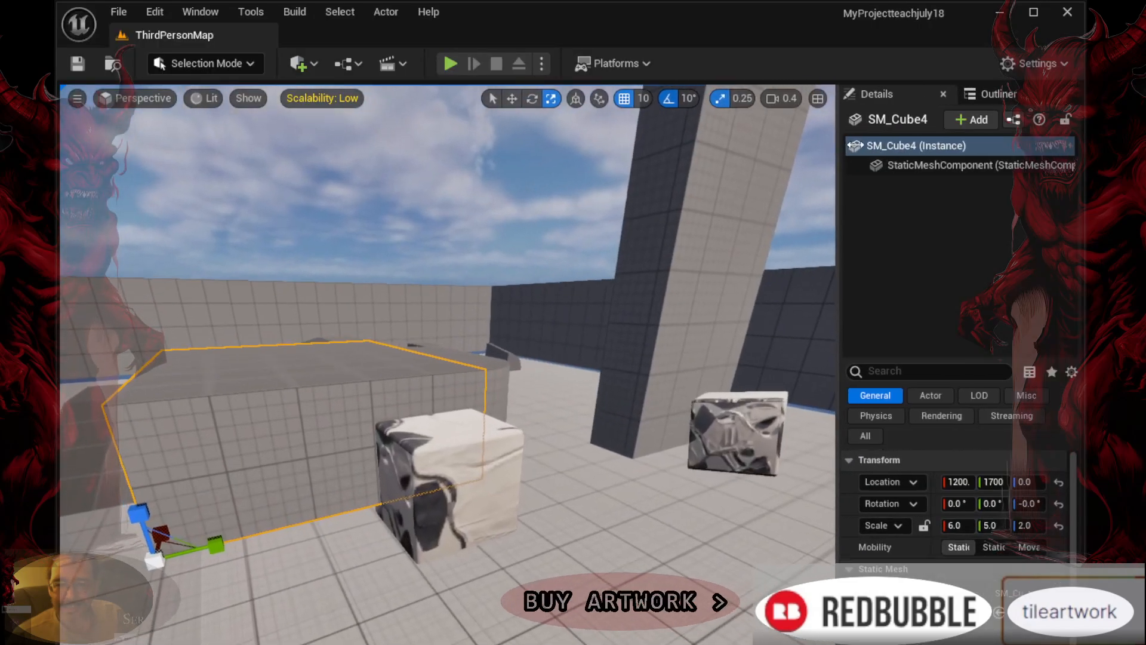
Compare the Details of the tall pillar and the dark back wall, and resize the panel to share the window with the viewport
left_click_drag(838, 147, 915, 148)
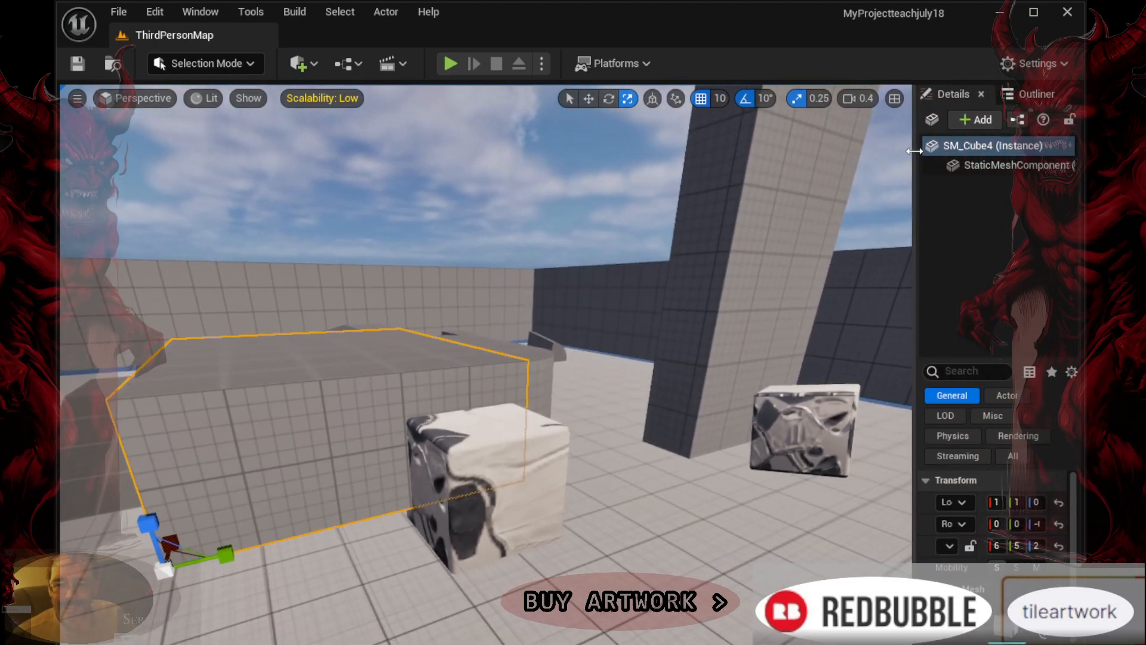
left_click(683, 384)
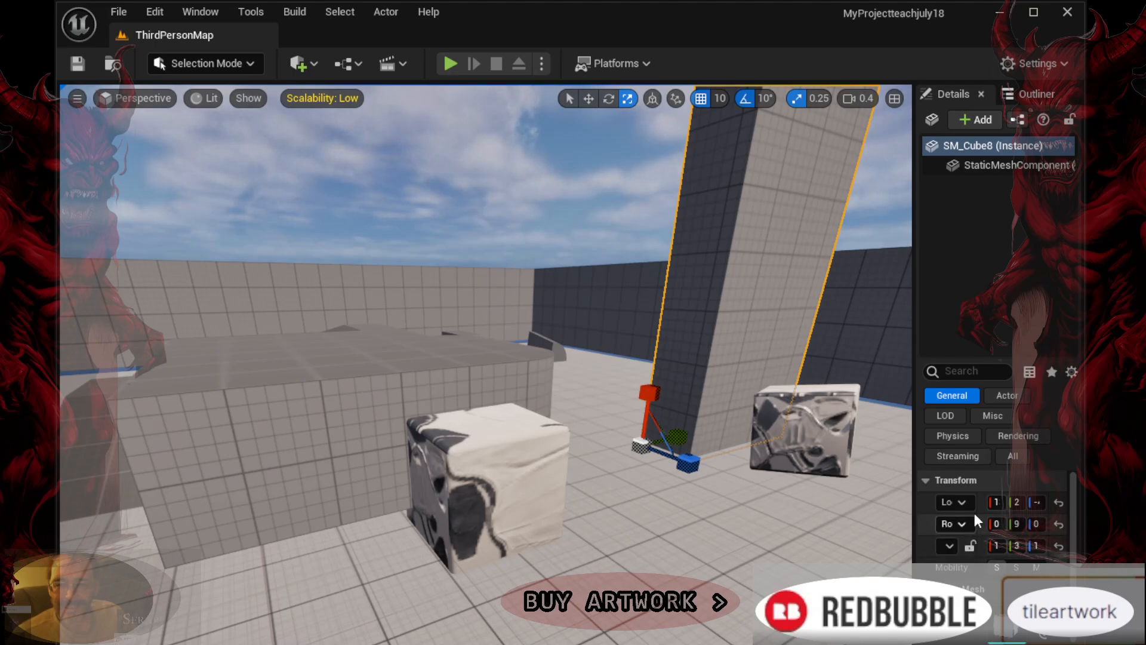
left_click(910, 340)
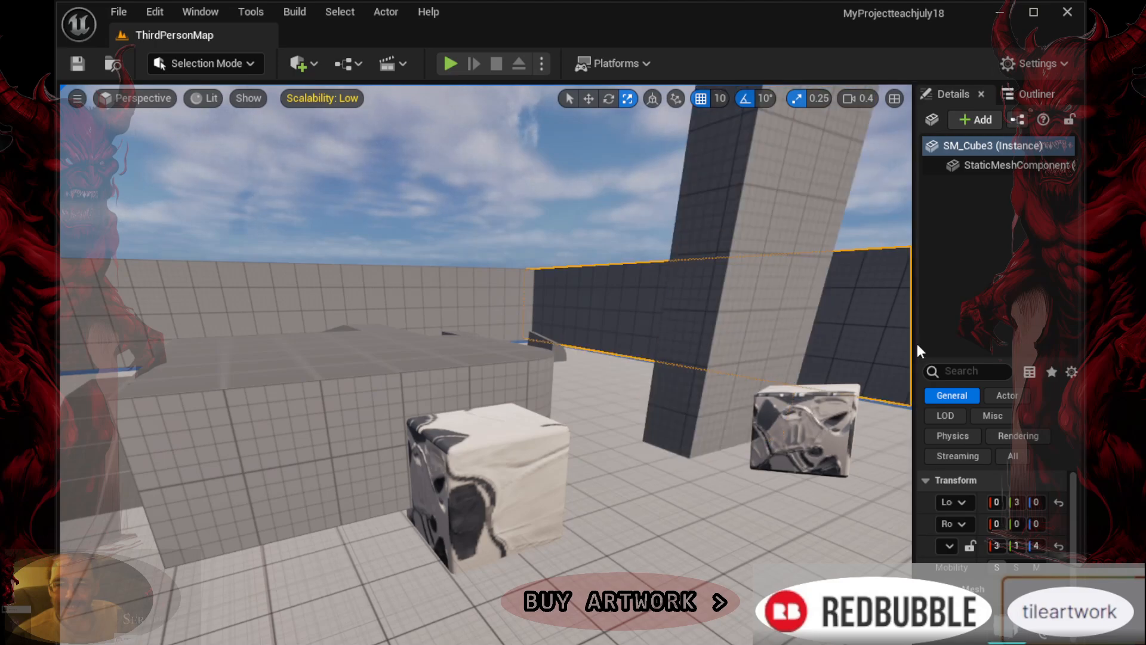
left_click_drag(913, 339, 95, 362)
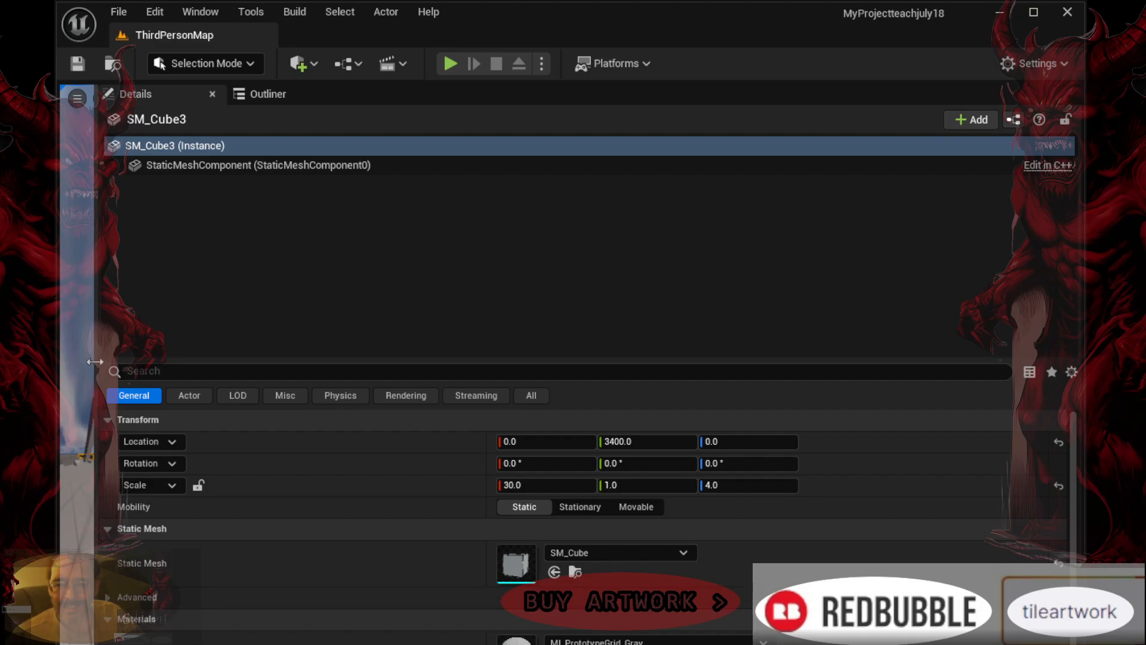
left_click_drag(95, 362, 668, 421)
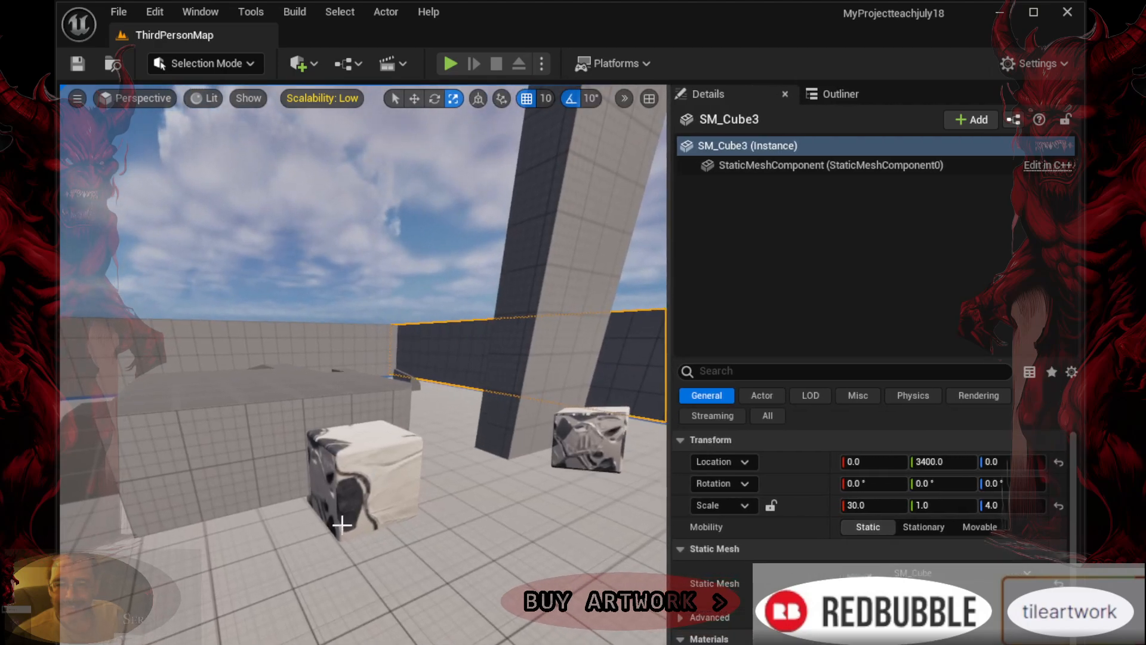
mouse_move(497, 552)
right_mouse_down()
mouse_move(621, 537)
mouse_move(491, 554)
right_mouse_up()
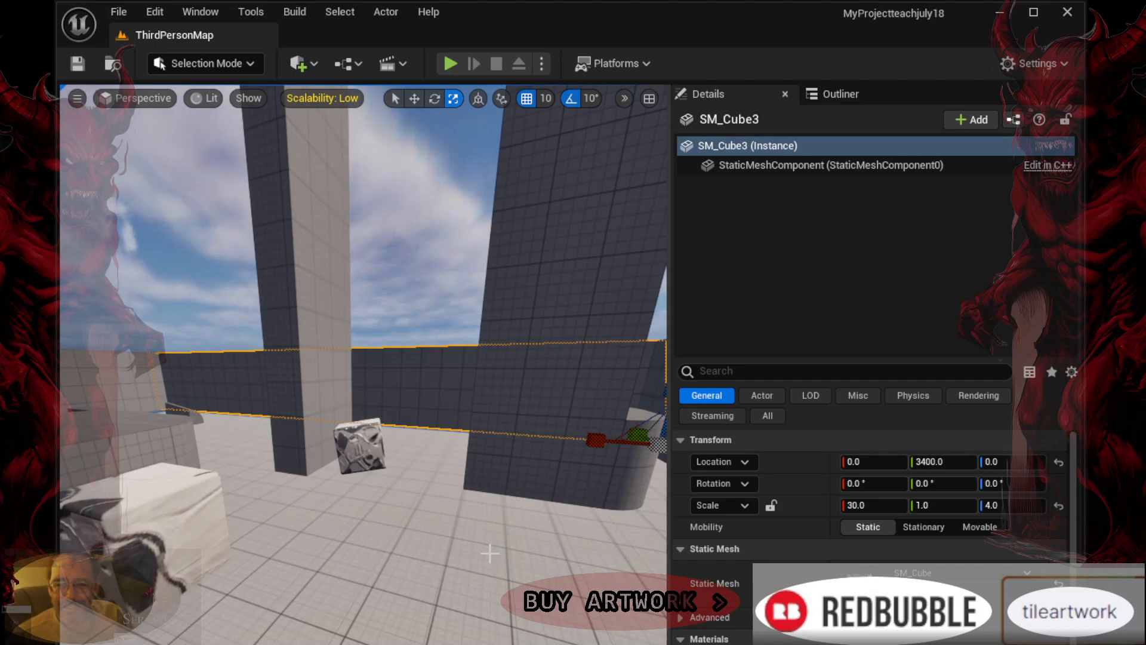
right_click_drag(489, 554, 331, 549)
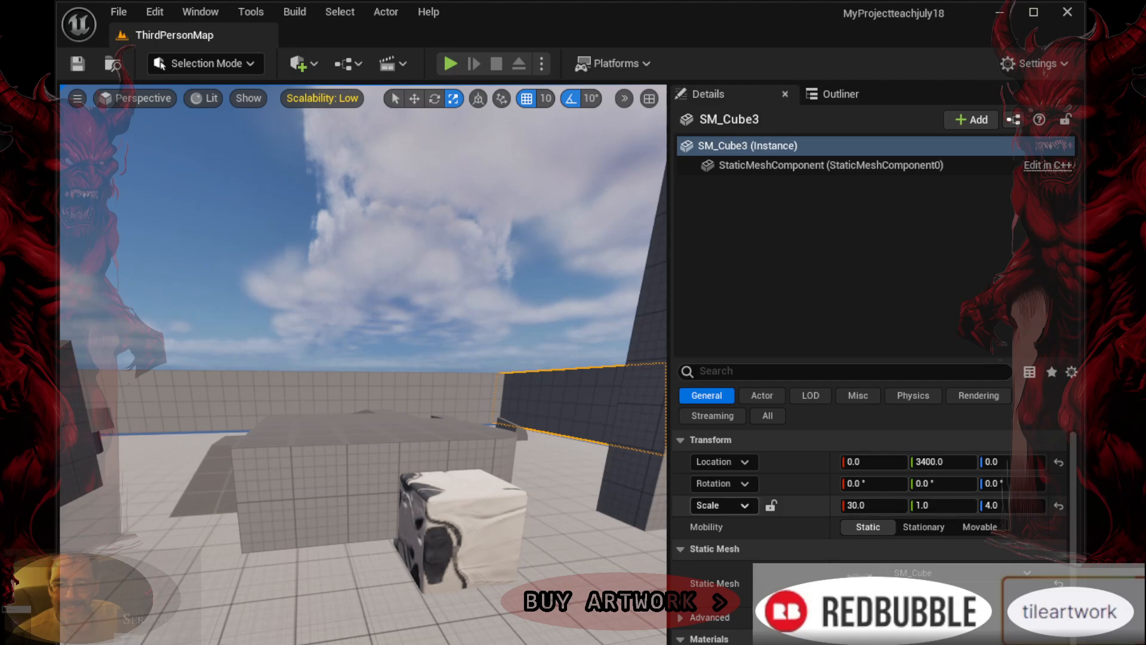
Browse the level's actors in the Outliner at full window width, and bring the viewport back beside it
left_click(842, 95)
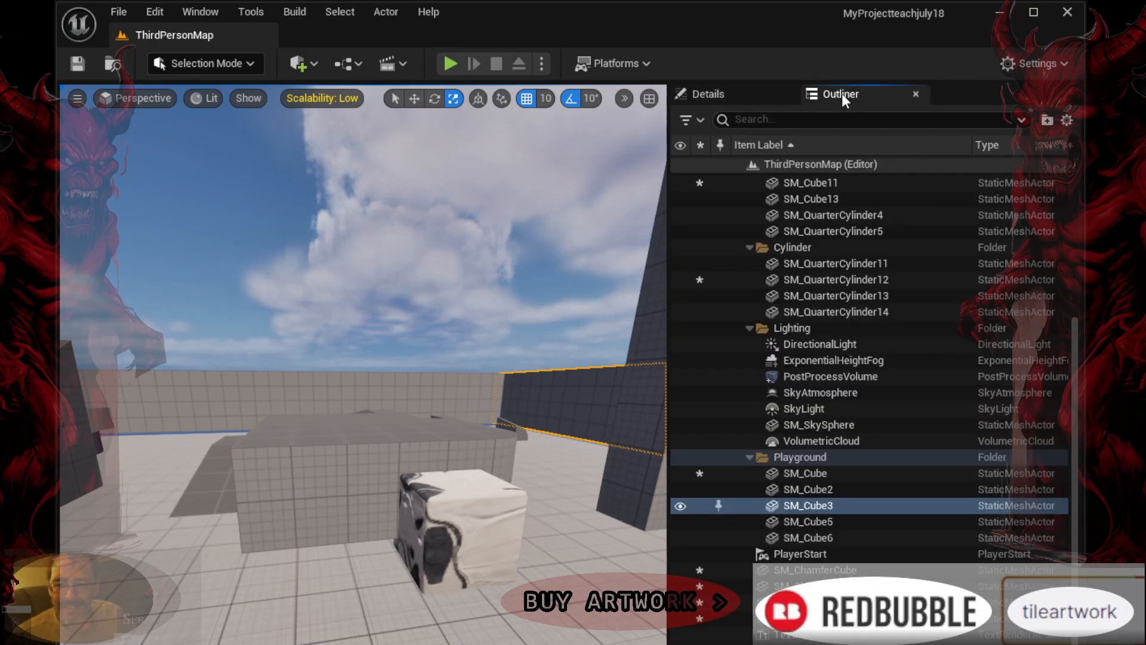
mouse_move(843, 99)
left_mouse_down()
mouse_move(821, 99)
mouse_move(863, 95)
left_mouse_up()
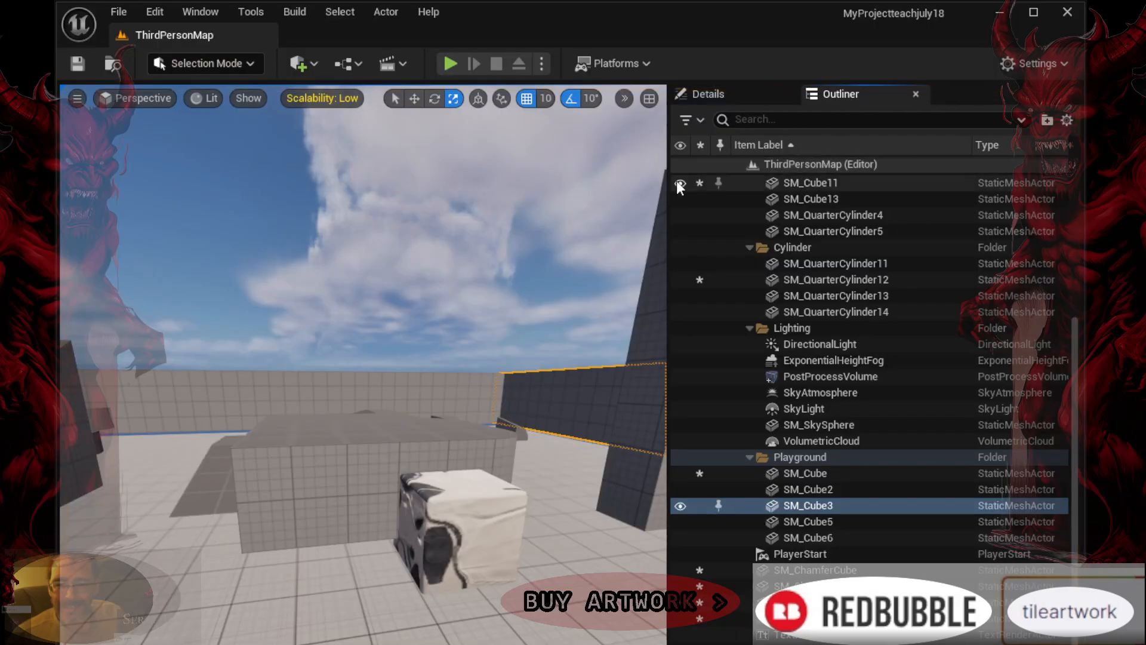
left_click_drag(669, 186, 62, 197)
scroll(238, 317, "up", 5)
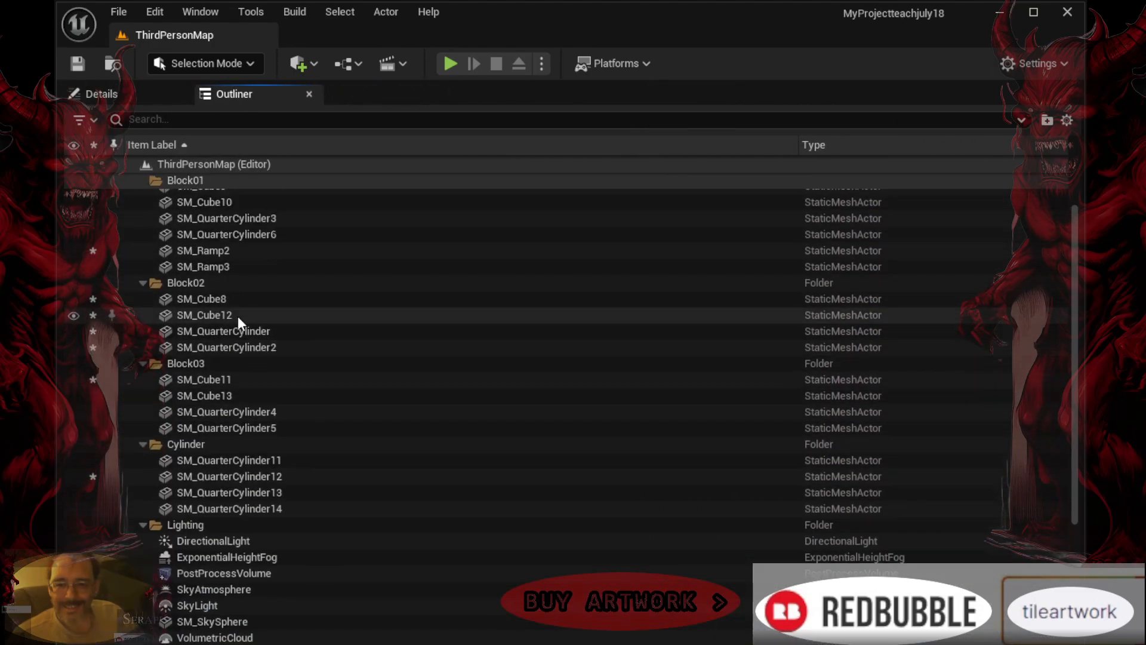
scroll(232, 304, "down", 5)
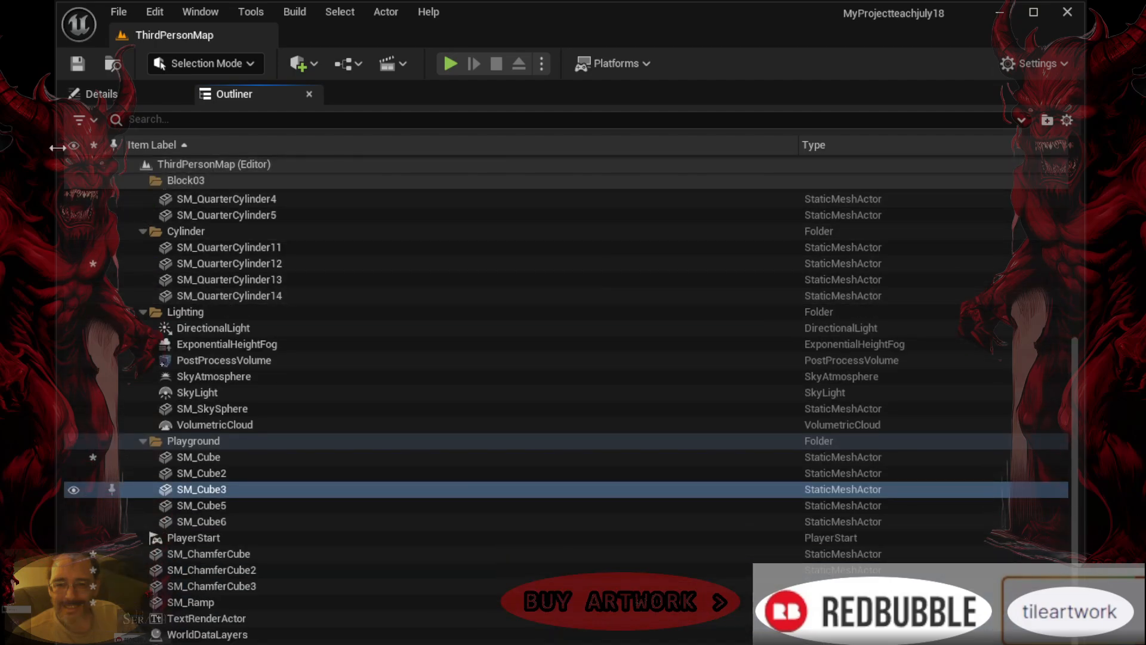
left_click_drag(58, 172, 53, 173)
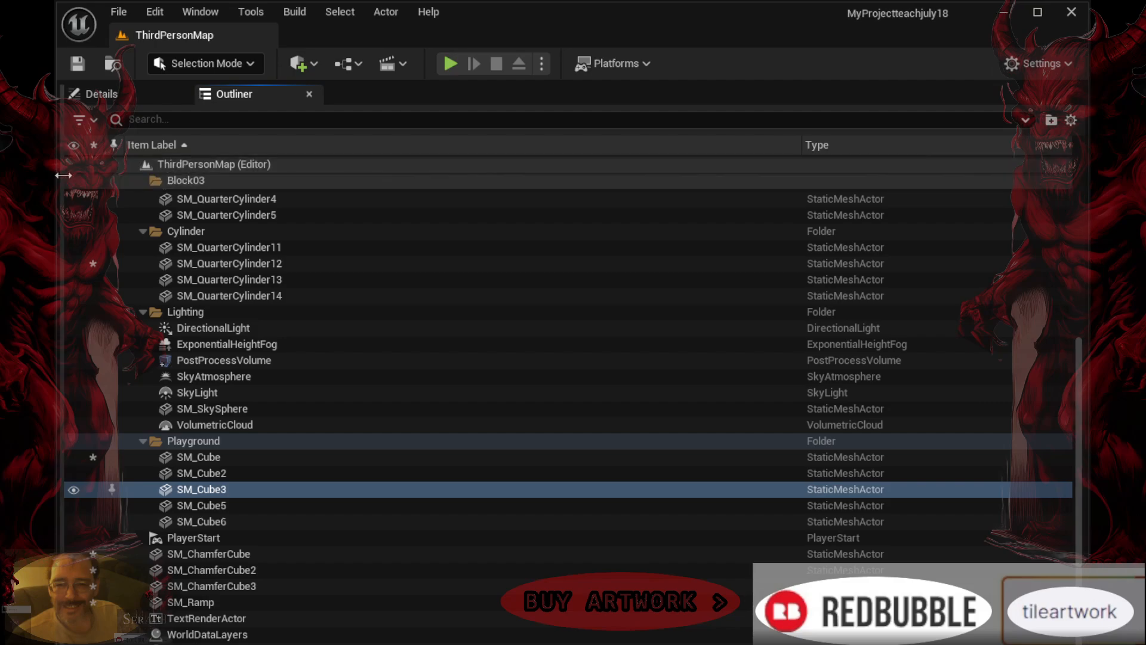
left_click_drag(62, 174, 733, 197)
Select the Lighting folder's actors one after another, from DirectionalLight through VolumetricCloud, to locate them in the level
right_click_drag(573, 298, 239, 274)
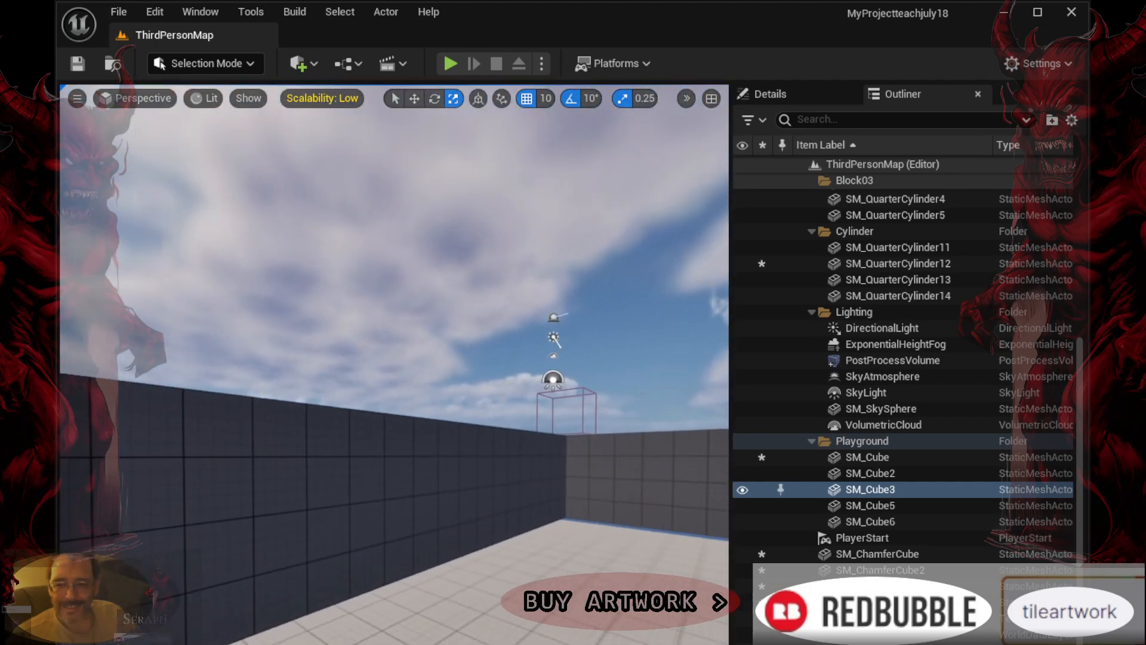
left_click(844, 329)
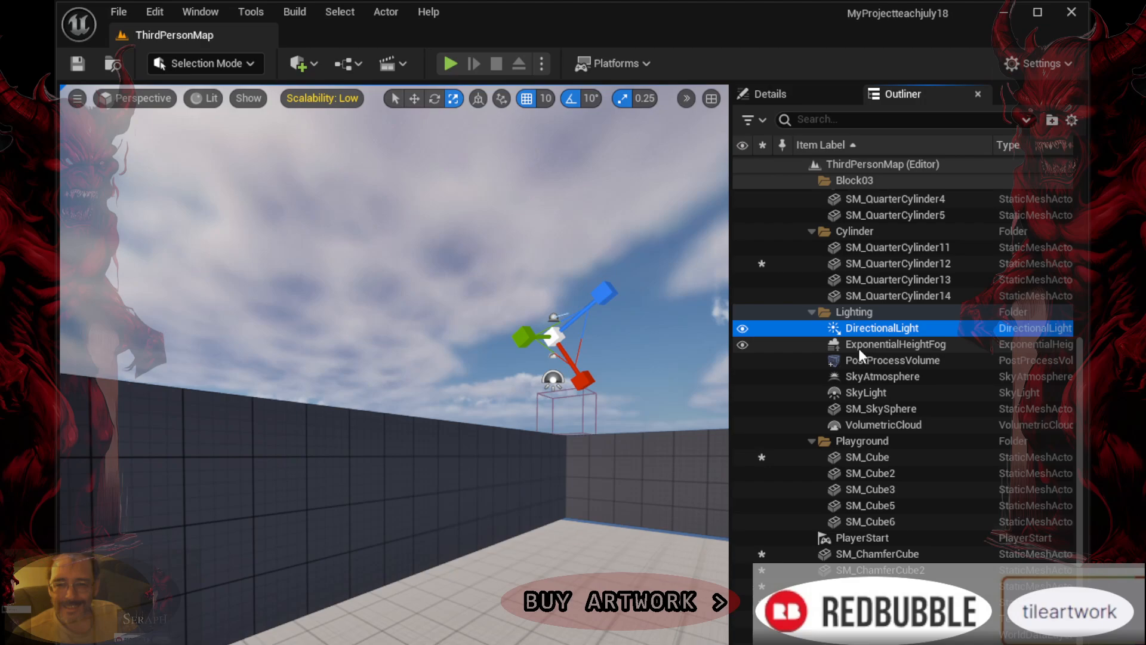
left_click(858, 348)
left_click(857, 362)
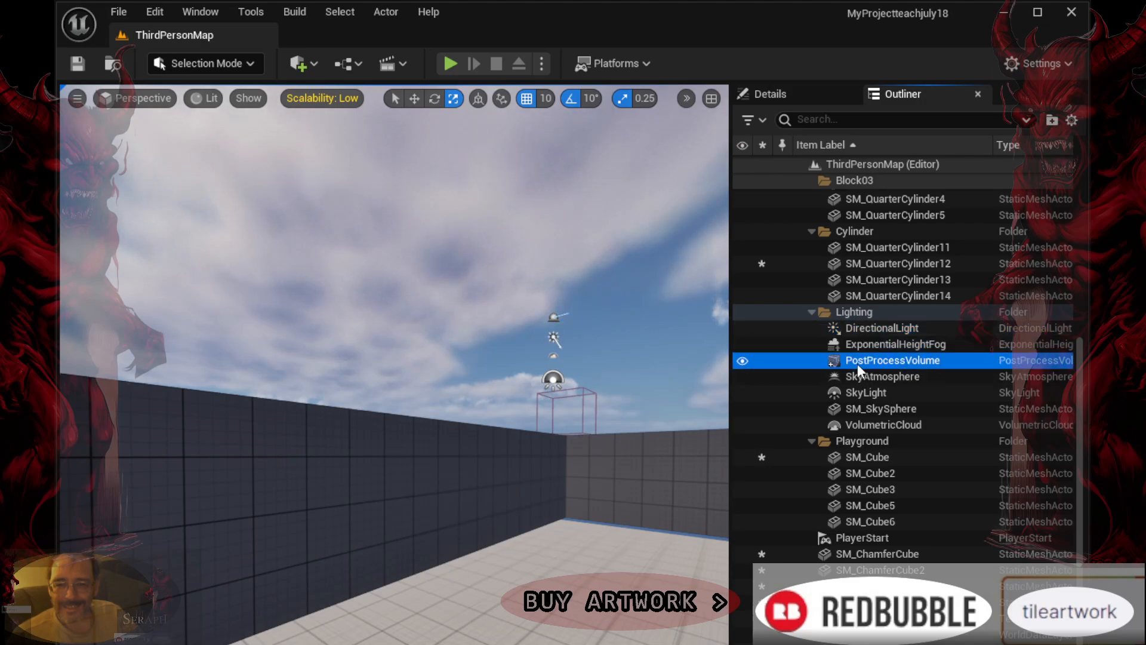
left_click(860, 381)
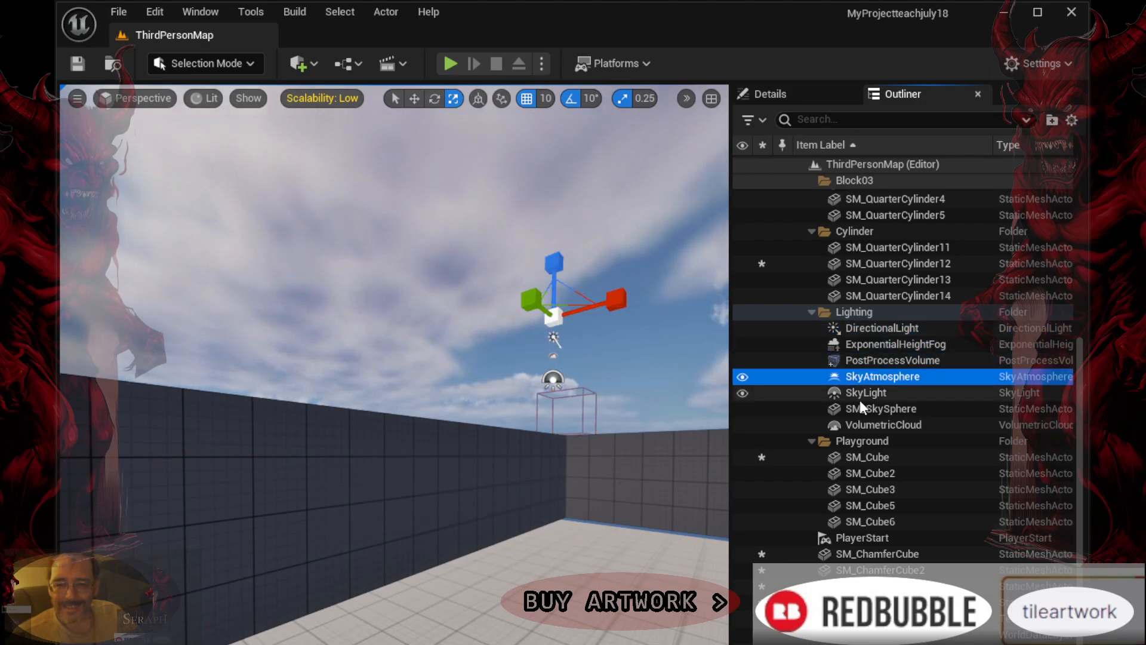
left_click(856, 397)
left_click(857, 412)
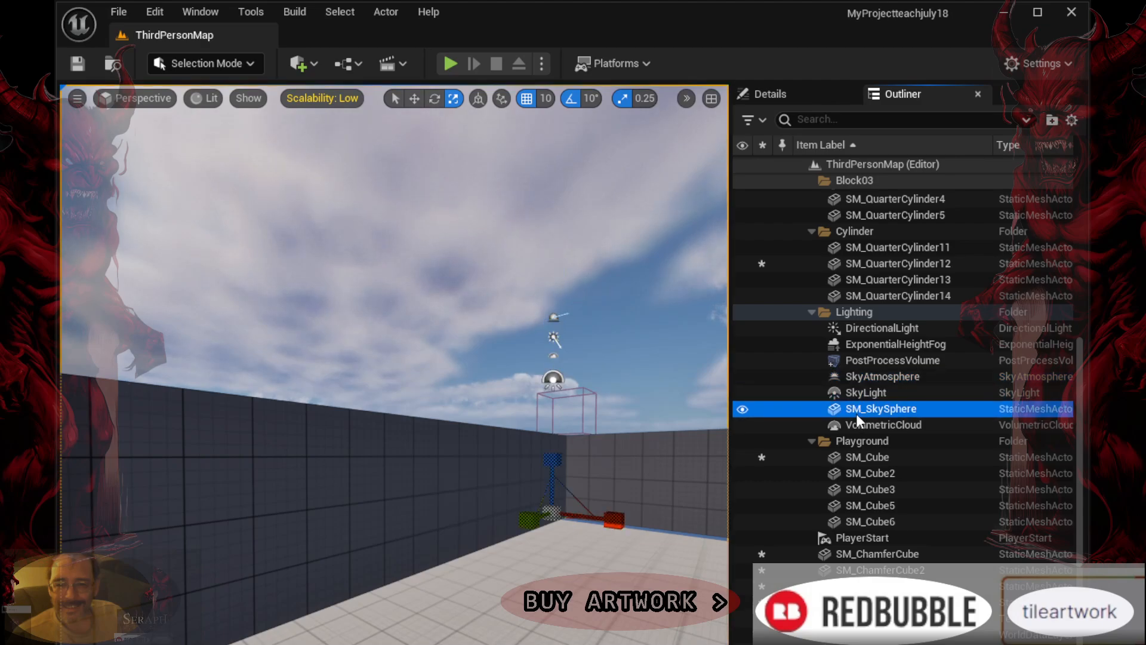
left_click(858, 423)
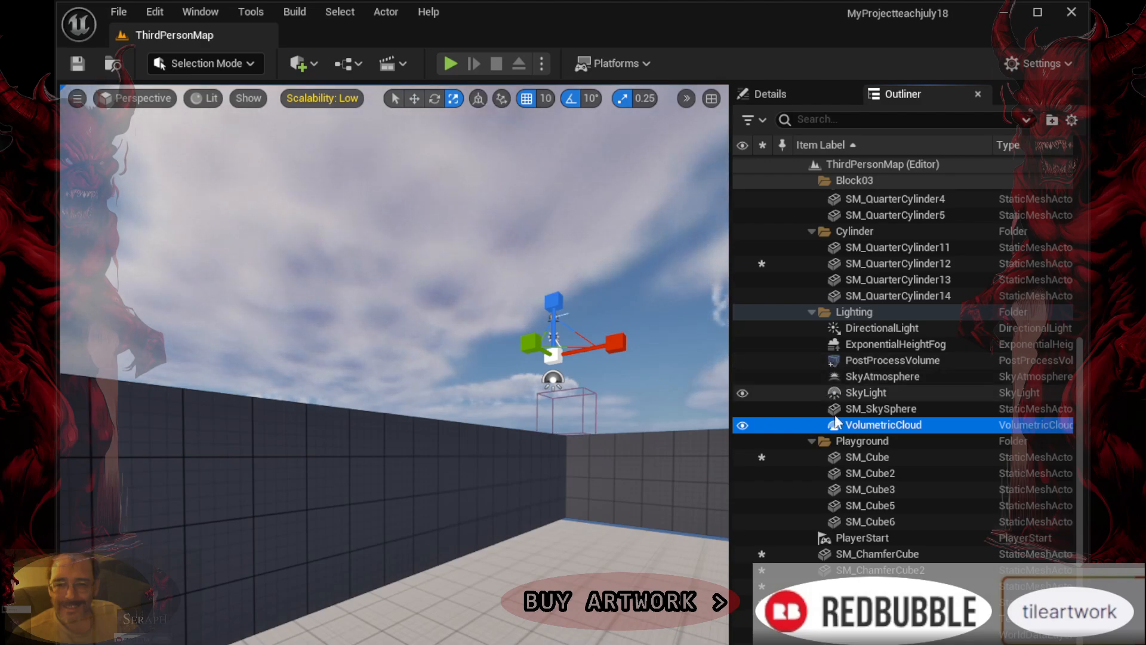
Locate SM_Cube from the Playground folder in the level, and select SM_QuarterCylinder11 and its Cylinder folder in the Outliner
left_click(869, 457)
right_click_drag(573, 406, 657, 412)
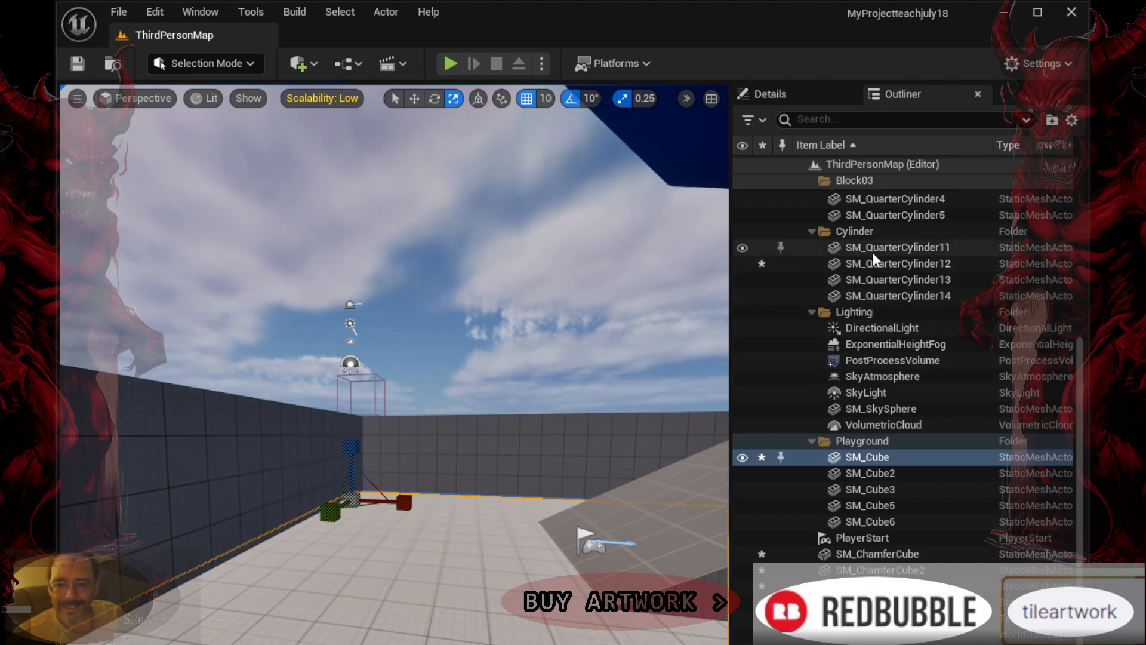
left_click(856, 234)
left_click(854, 252)
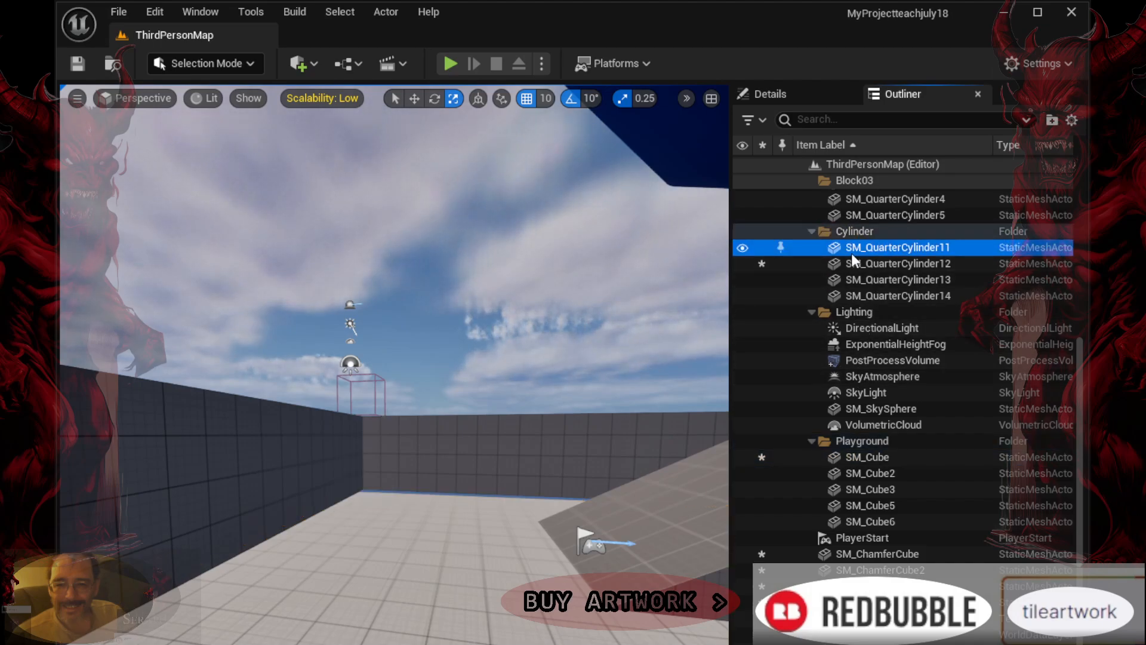
left_click(839, 231)
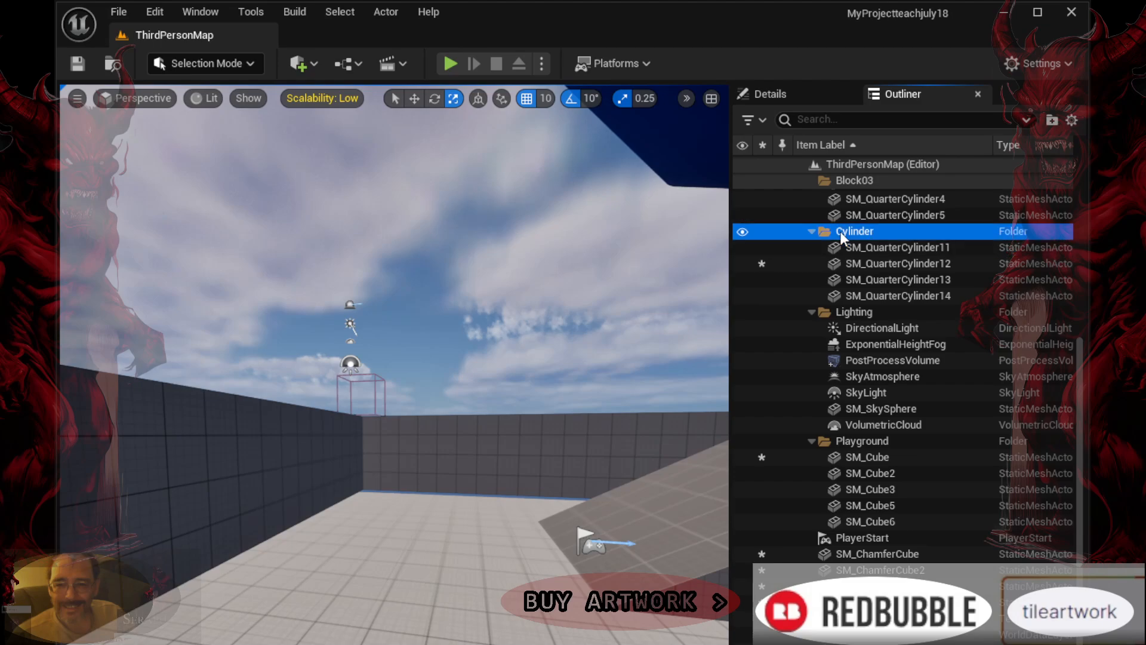
Select SM_QuarterCylinder14 and the Cylinder folder in the Outliner, and turn the viewport toward the ramp and large block
left_click(853, 285)
left_click(854, 297)
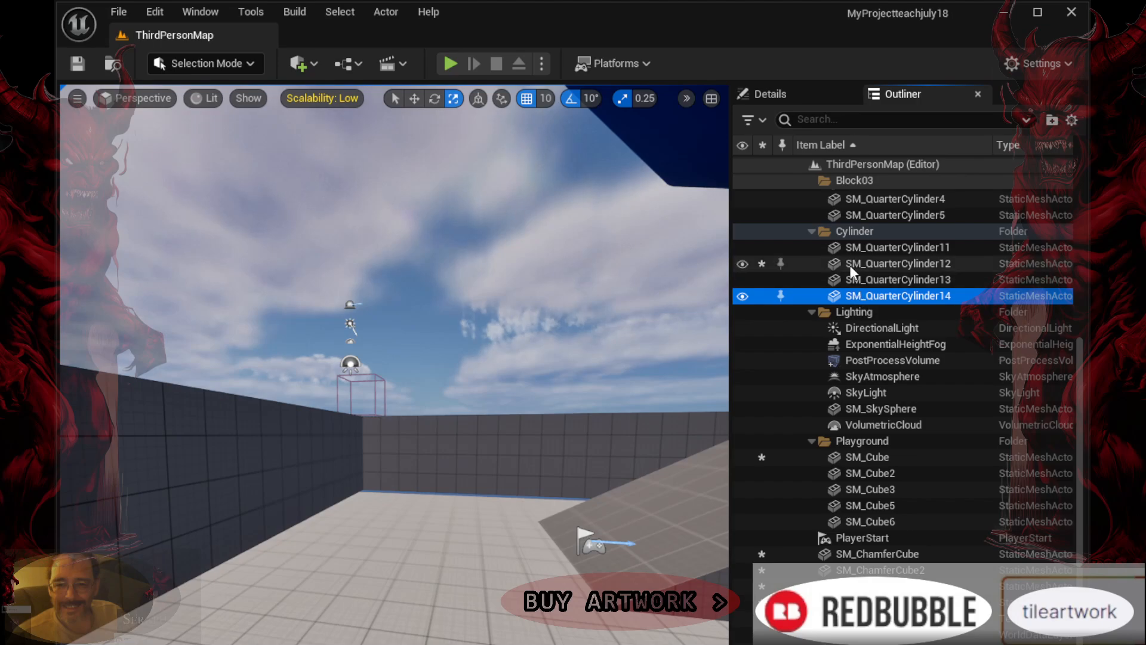
left_click(847, 230)
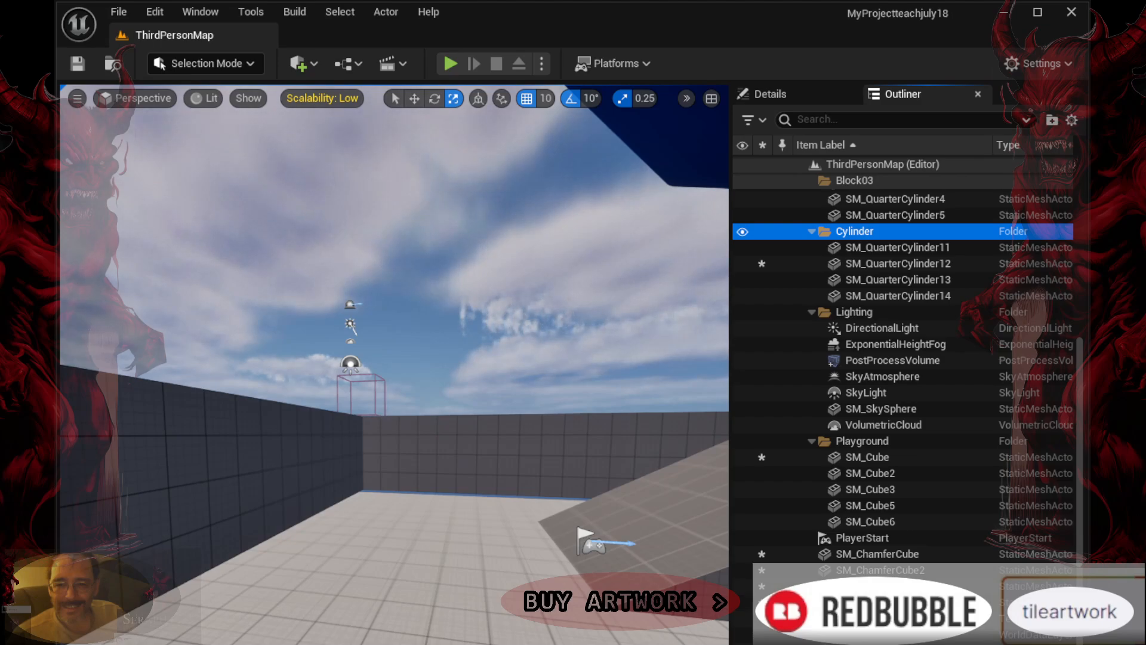
right_click_drag(467, 447, 281, 446)
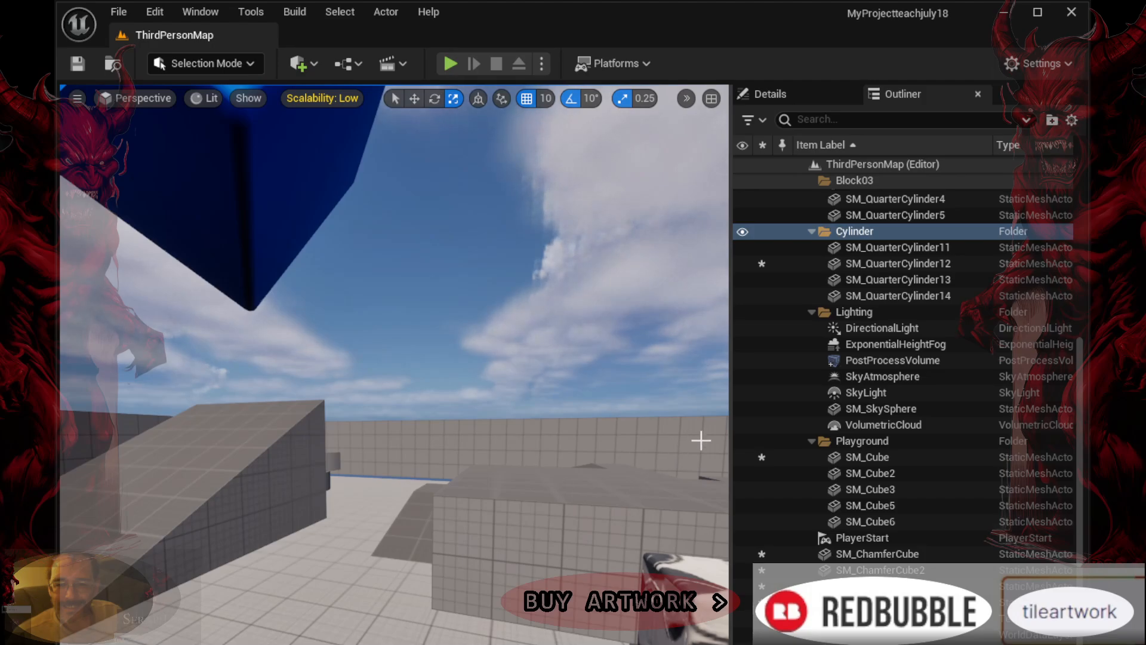
Show the actor options for SM_Cube2, and select the large block and the floor in the viewport to locate them in the Outliner
right_click(856, 472)
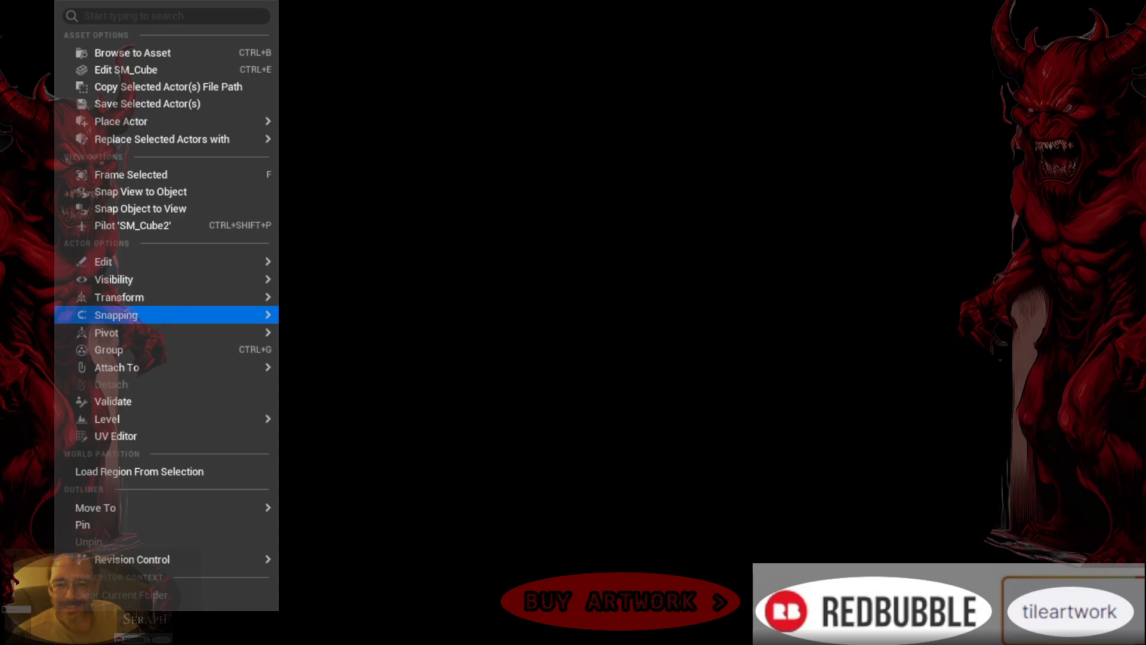
left_click(558, 517)
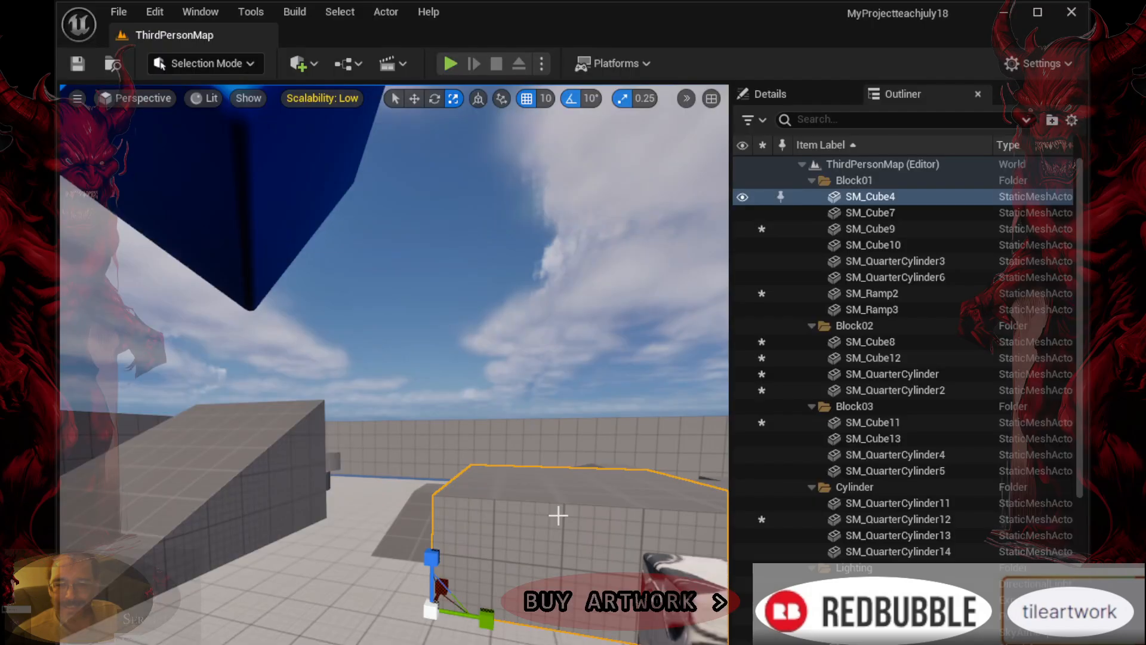
left_click(393, 638)
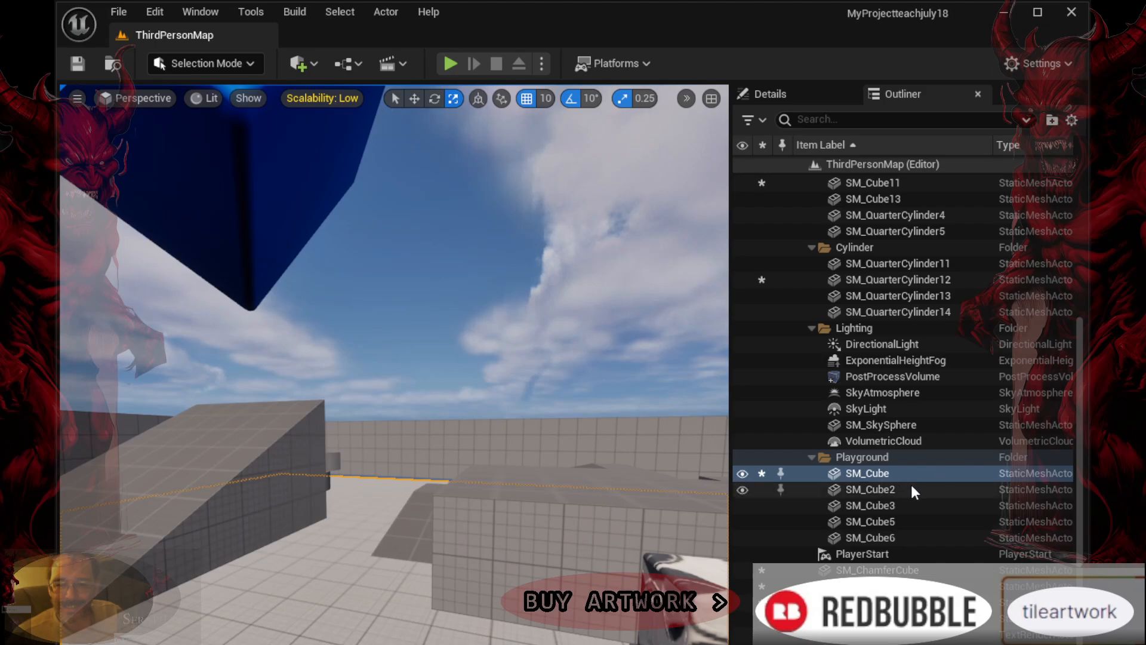
Browse the Outliner's folders and select the PlayerStart actor below the Playground folder
scroll(887, 457, "up", 5)
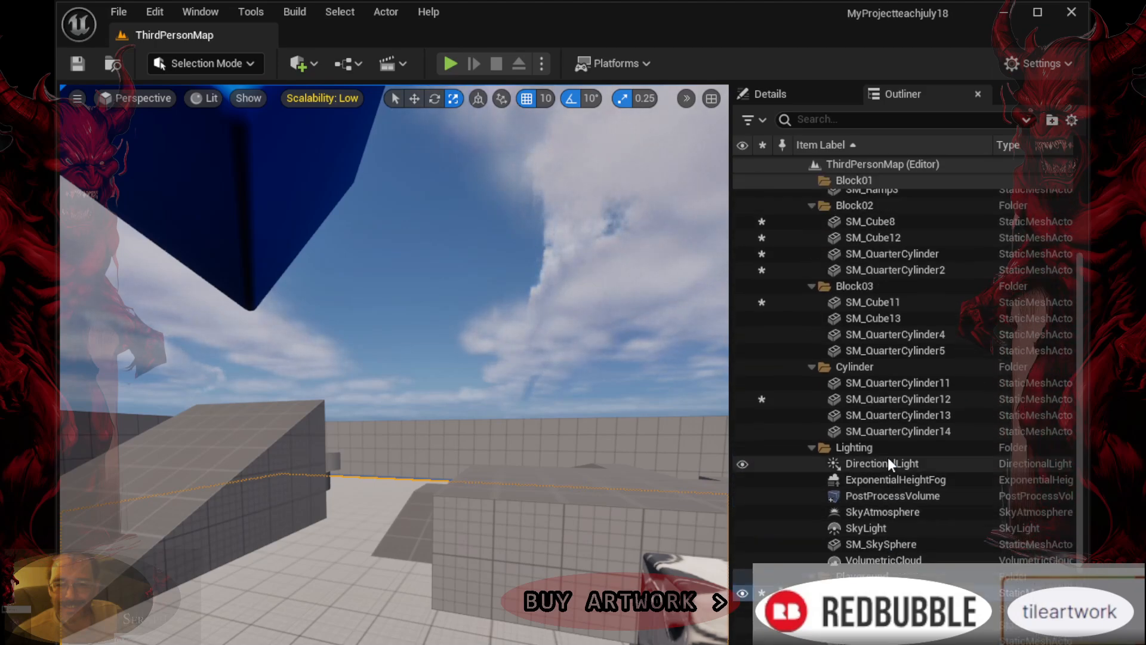
scroll(877, 458, "down", 5)
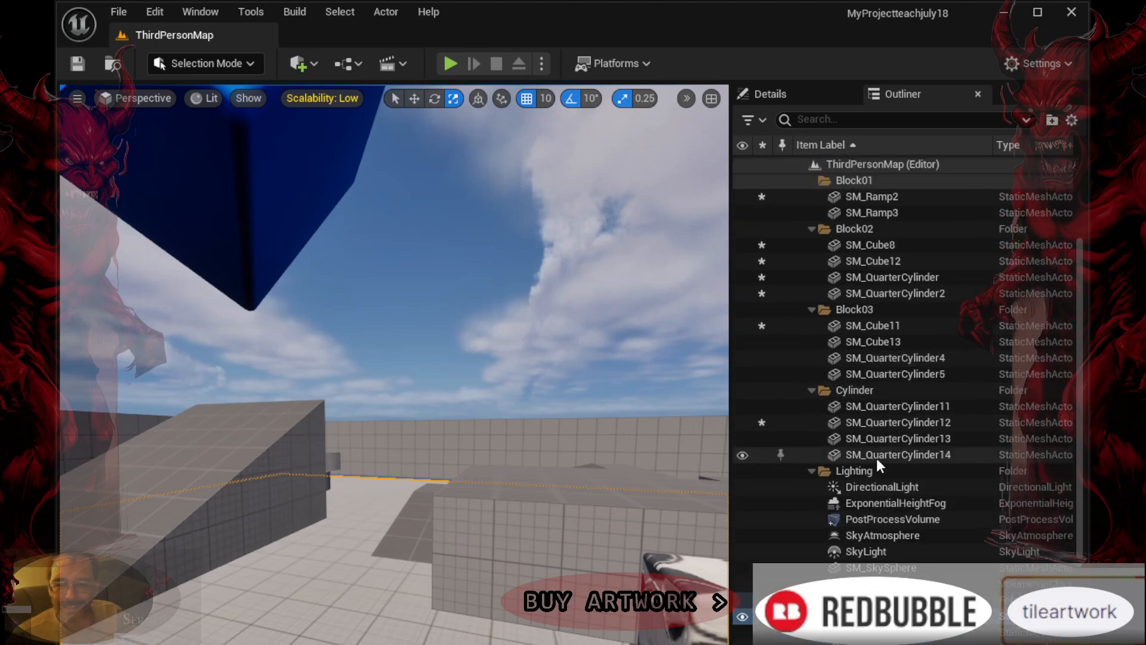
left_click(843, 543)
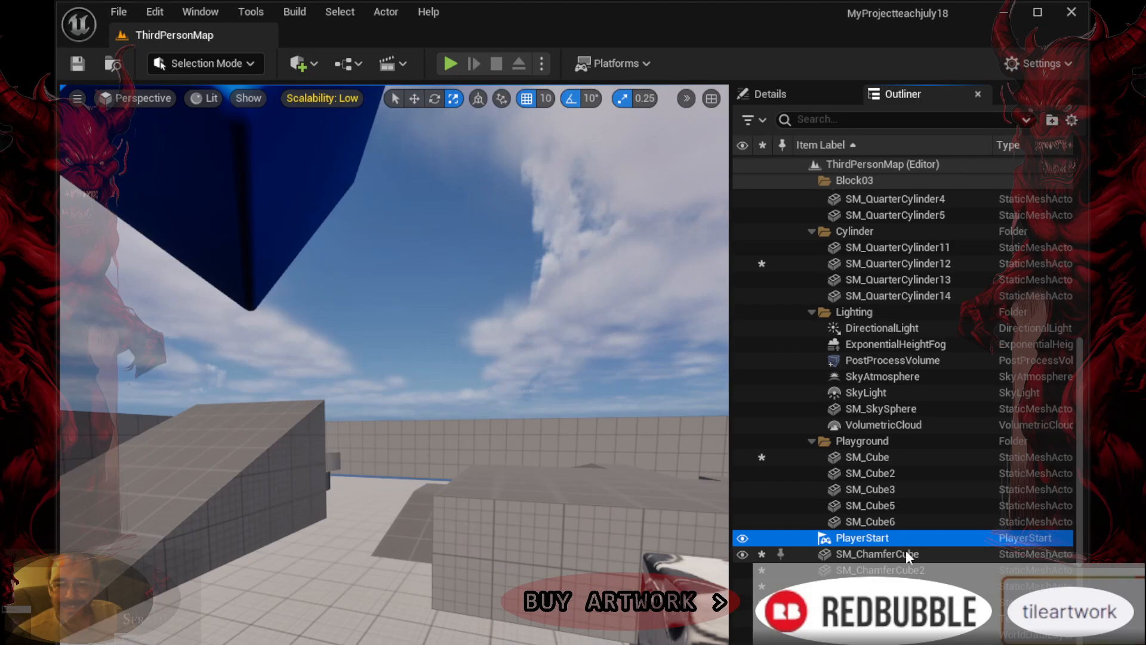
Search the Outliner for "player", select PlayerStart in the filtered list, and clear the search
left_click(826, 118)
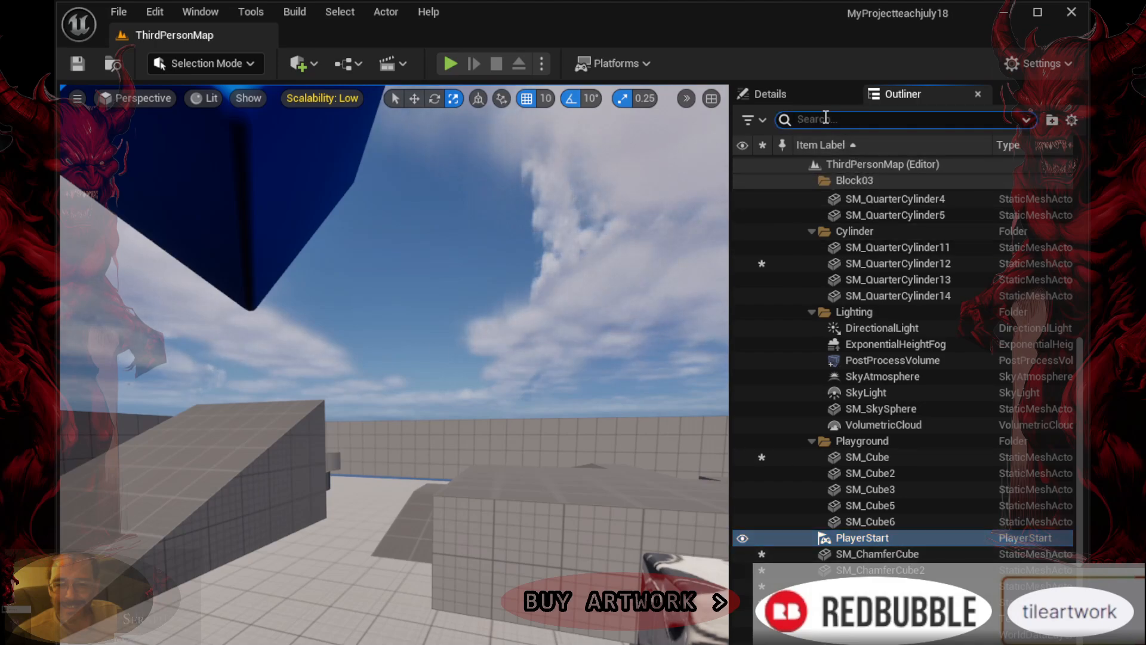
type("player")
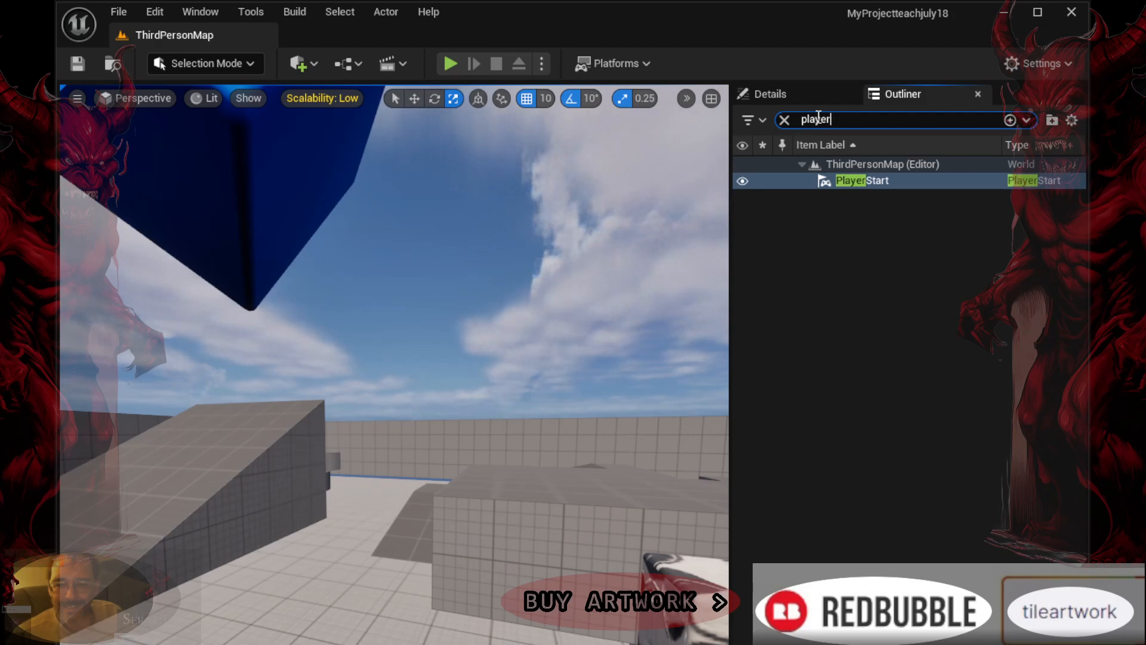
left_click(847, 184)
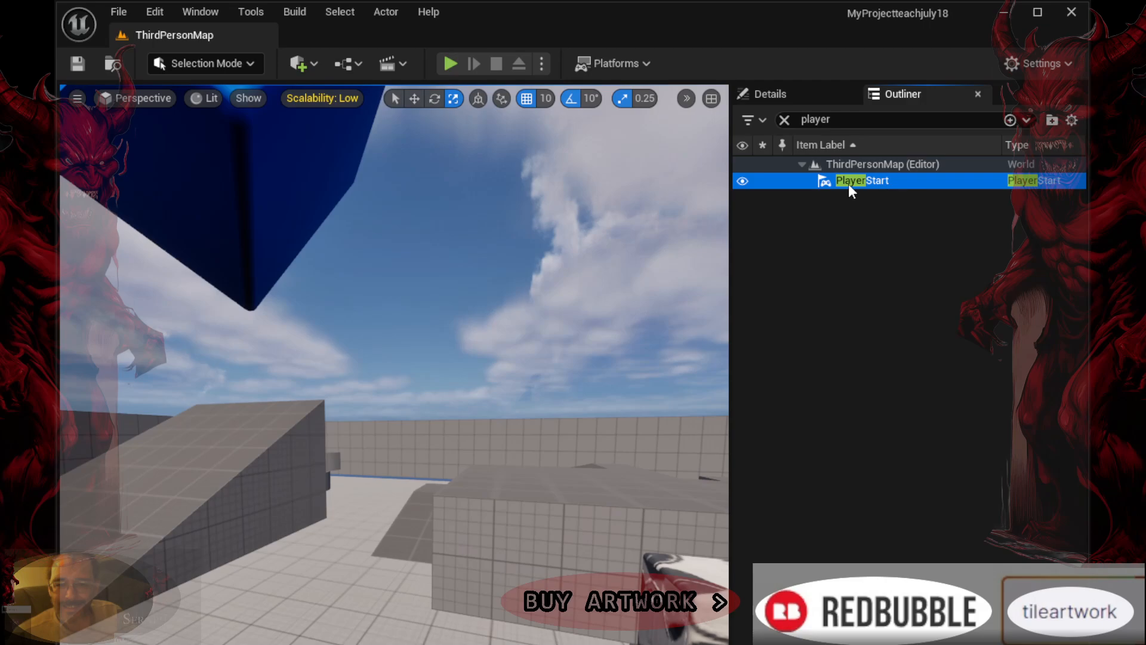
left_click(841, 117)
key("ctrl+a")
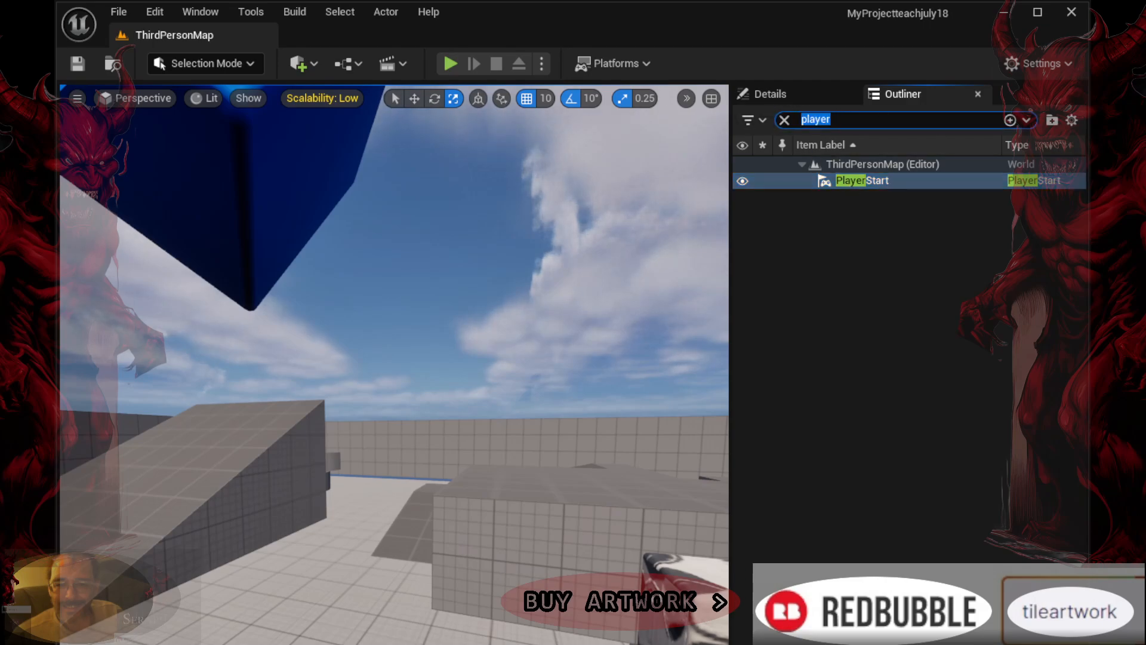
key("BackSpace")
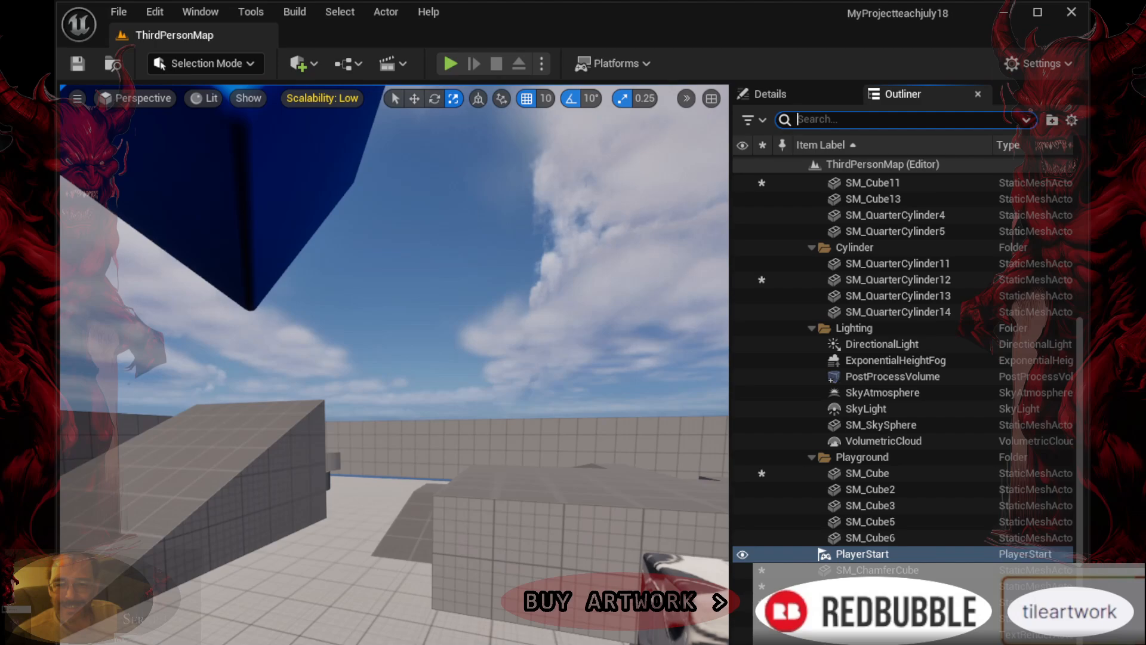
Shrink the Outliner's height to make room for World Settings below it, and widen both panels slightly
scroll(903, 489, "down", 1)
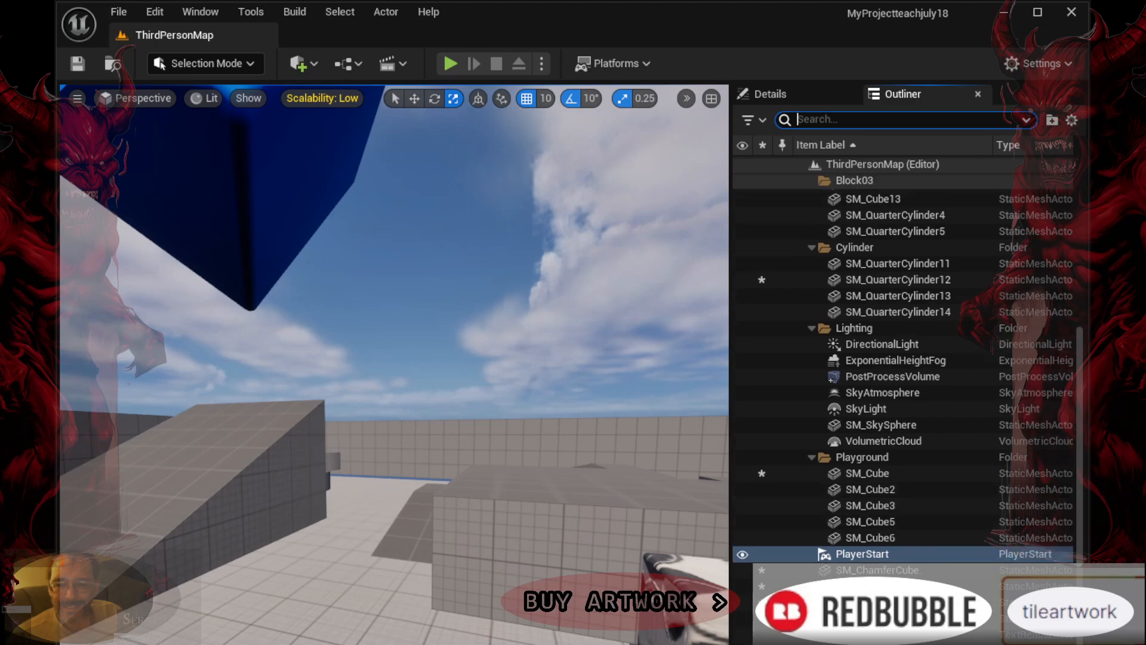
left_click_drag(813, 641, 842, 248)
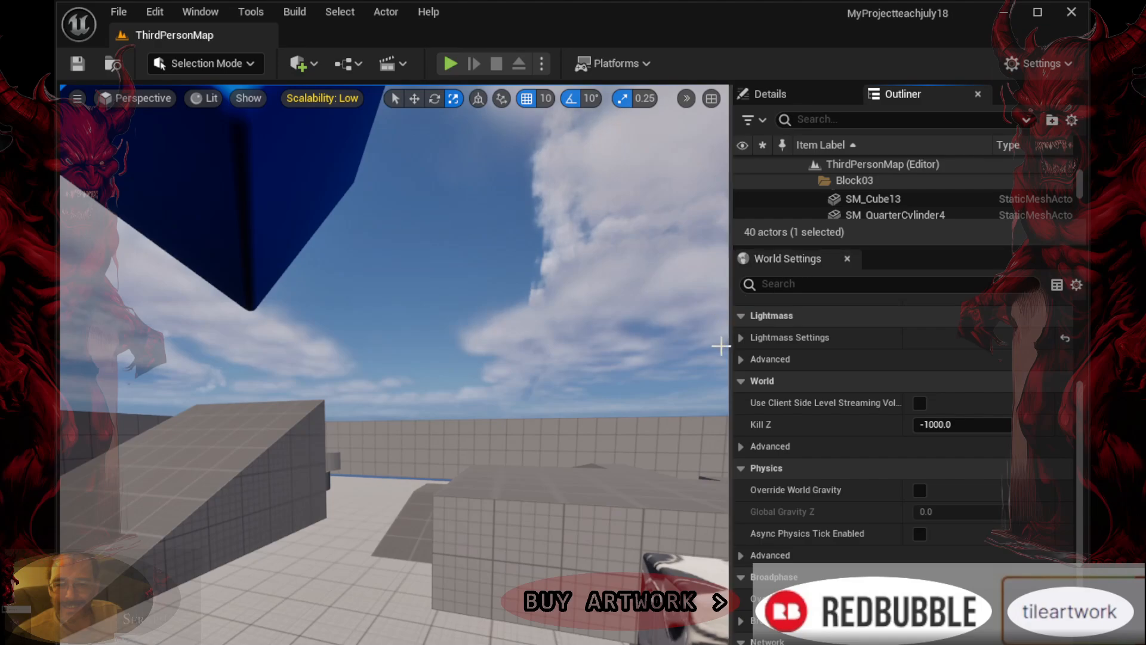
left_click_drag(730, 355, 710, 376)
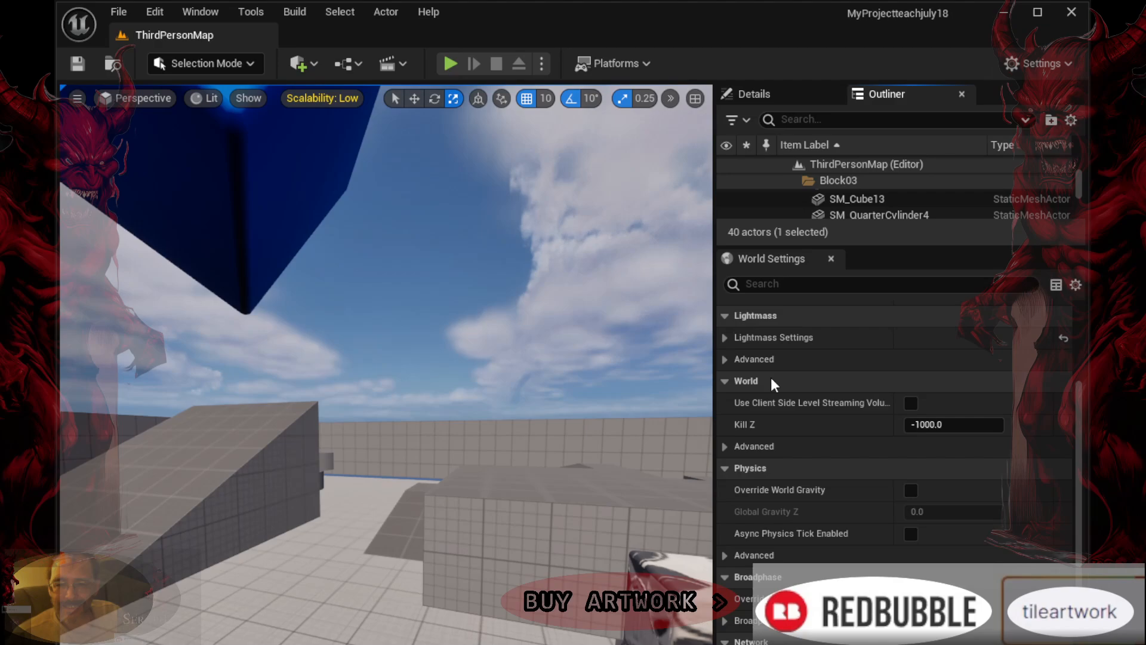
Examine the World Settings from the World section down to Audio and back up to Precomputed Visibility
scroll(771, 543, "down", 5)
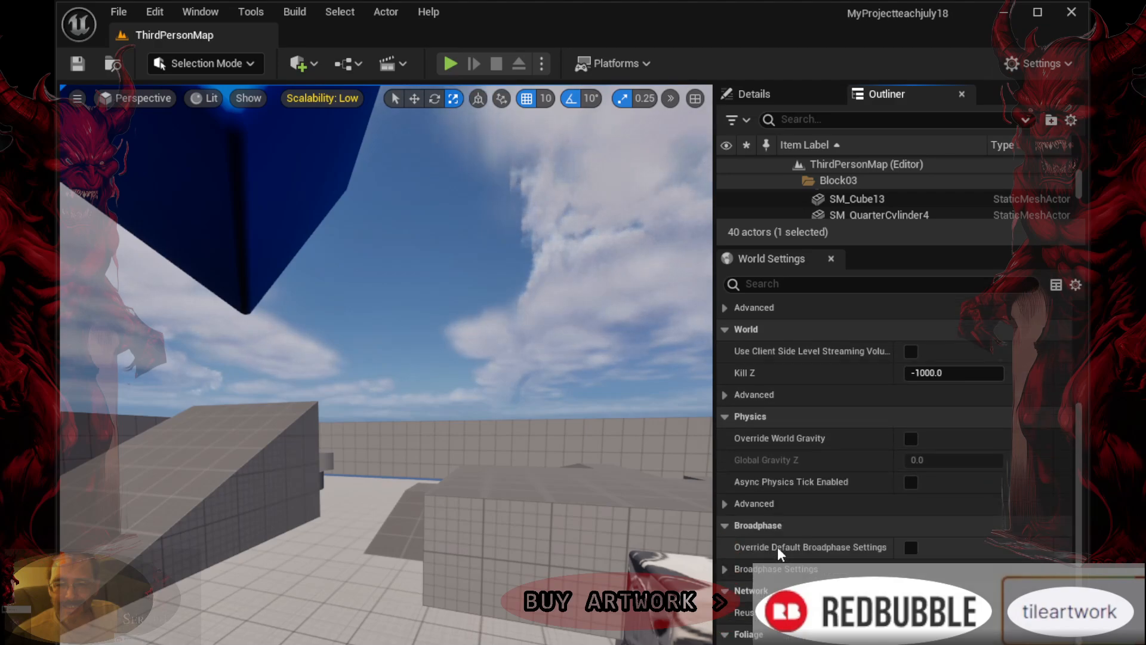
scroll(764, 561, "down", 12)
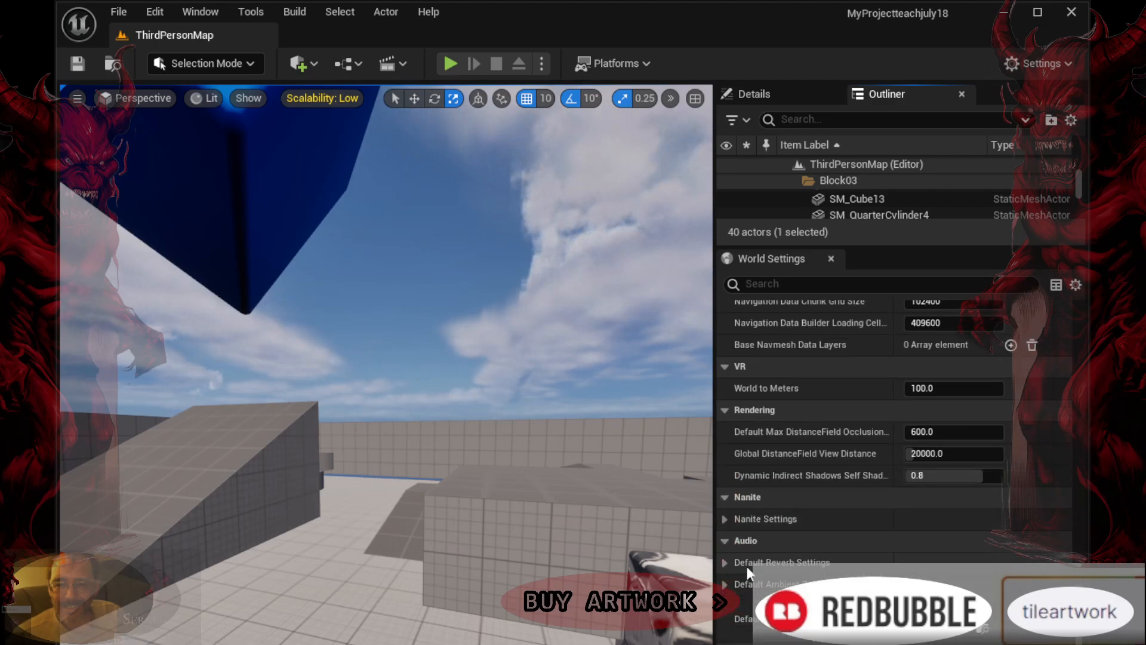
scroll(755, 573, "up", 5)
scroll(764, 577, "up", 5)
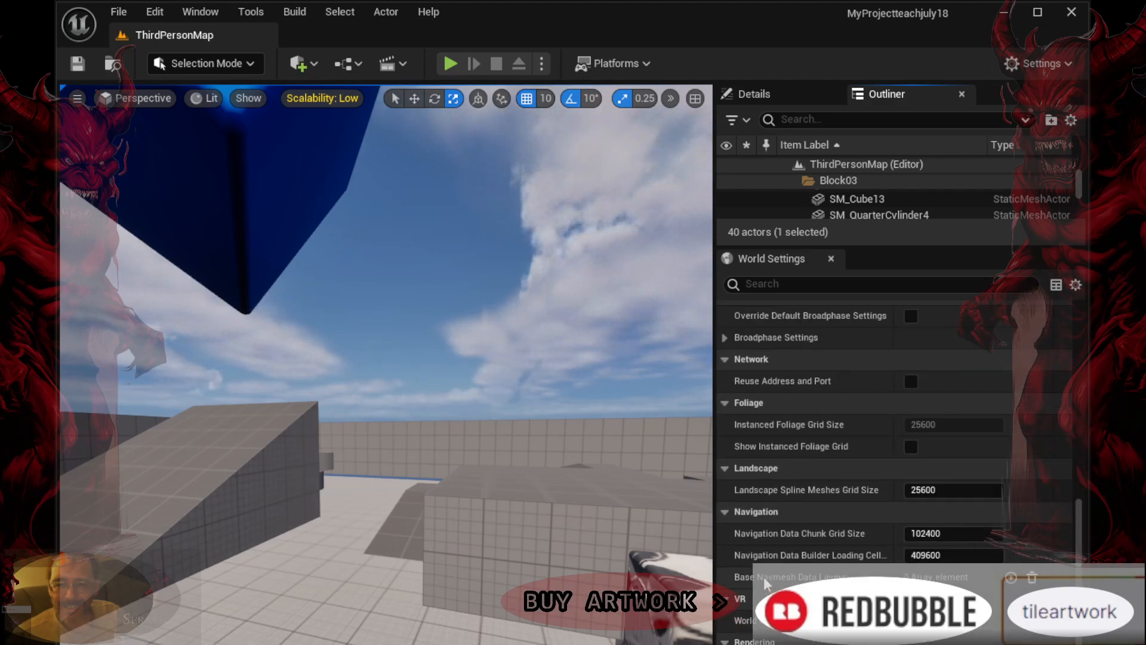
scroll(763, 576, "up", 2)
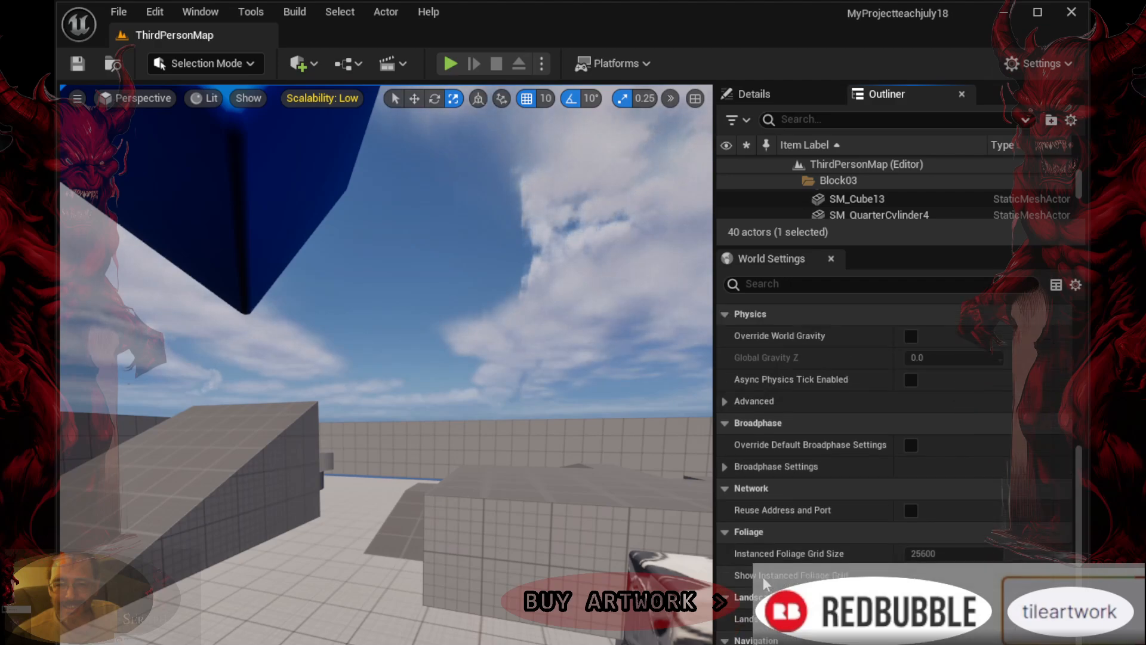
scroll(762, 576, "up", 6)
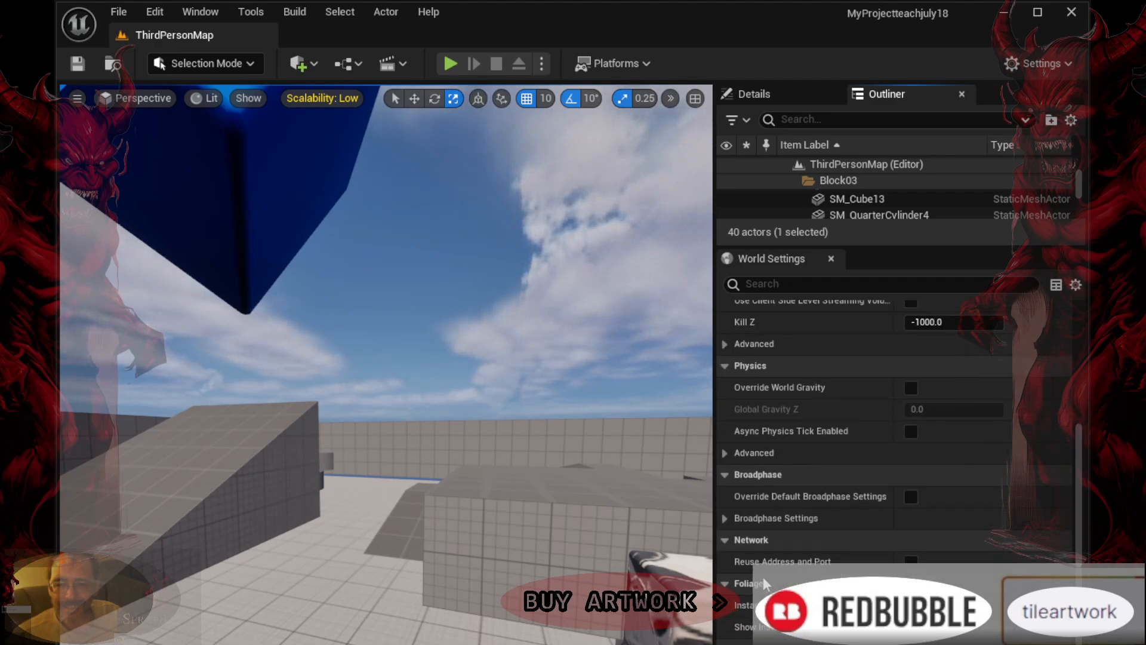
scroll(763, 576, "up", 4)
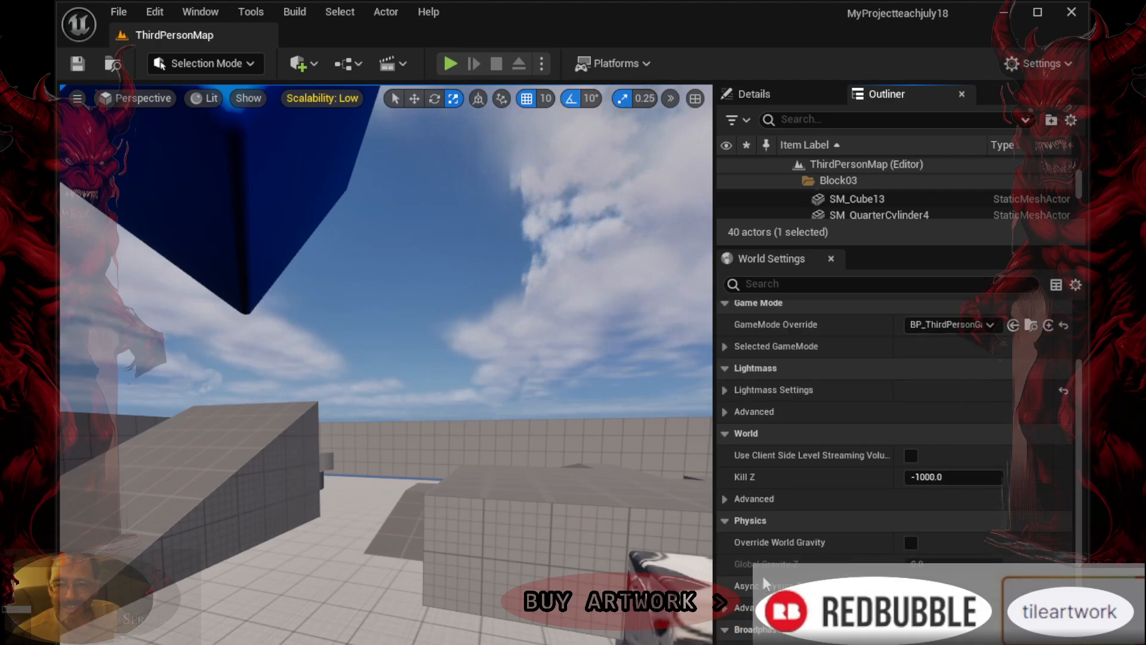
scroll(761, 575, "up", 3)
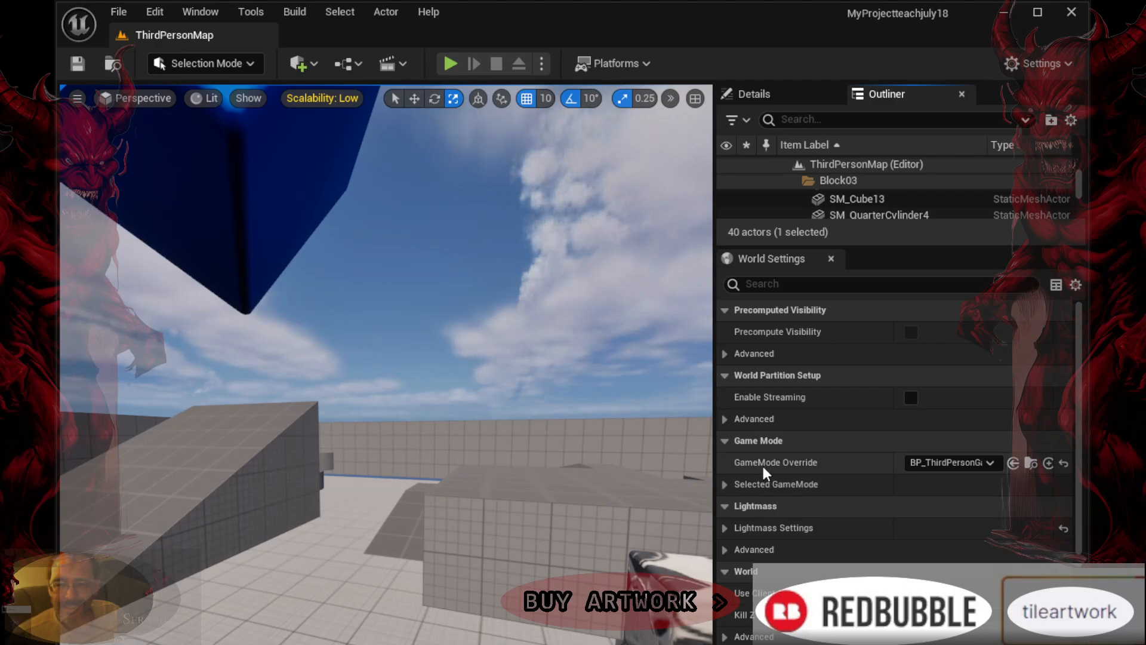
Review the World Settings again from Game Mode through Foliage, Navigation and Rendering, returning to the Lightmass section
scroll(770, 478, "down", 4)
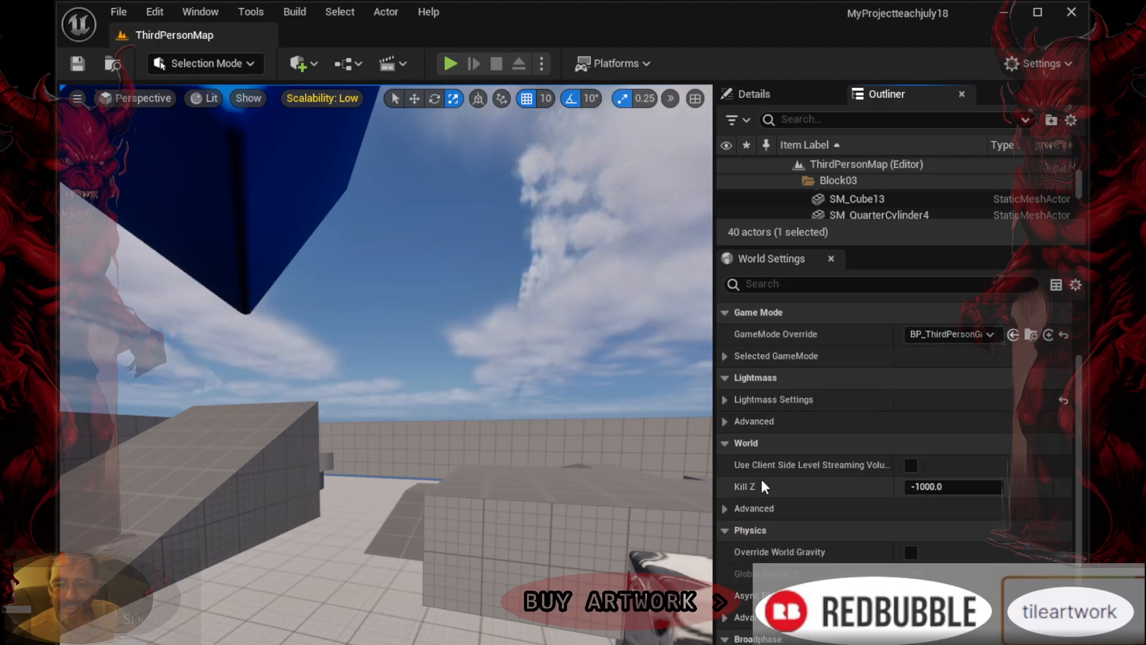
scroll(762, 484, "down", 13)
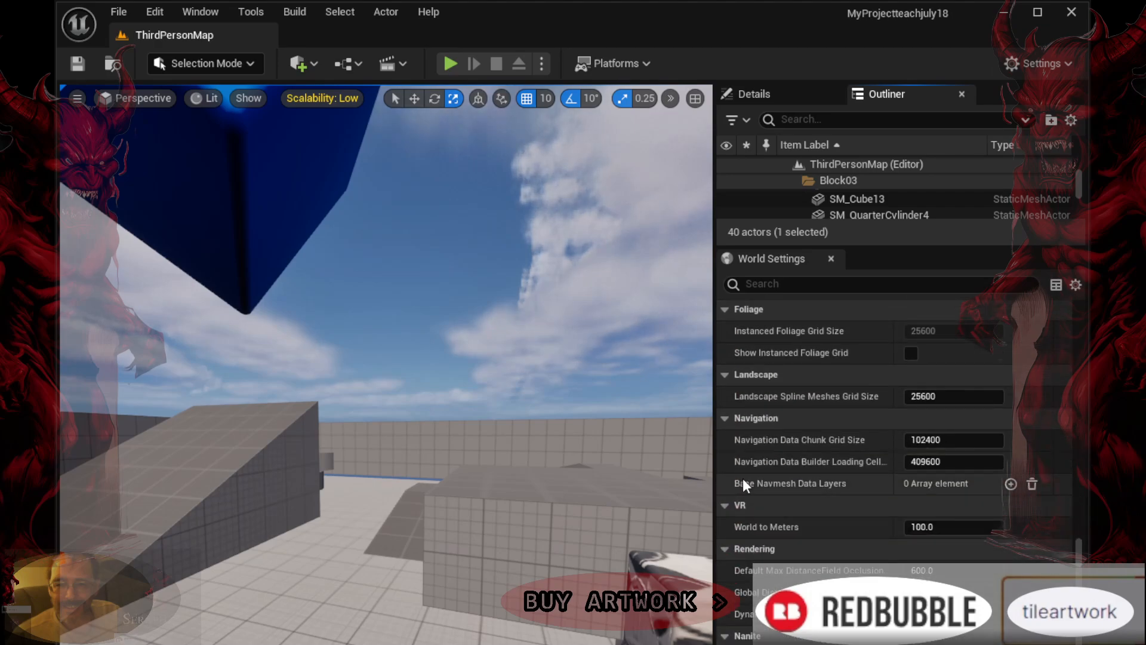
scroll(742, 483, "down", 4)
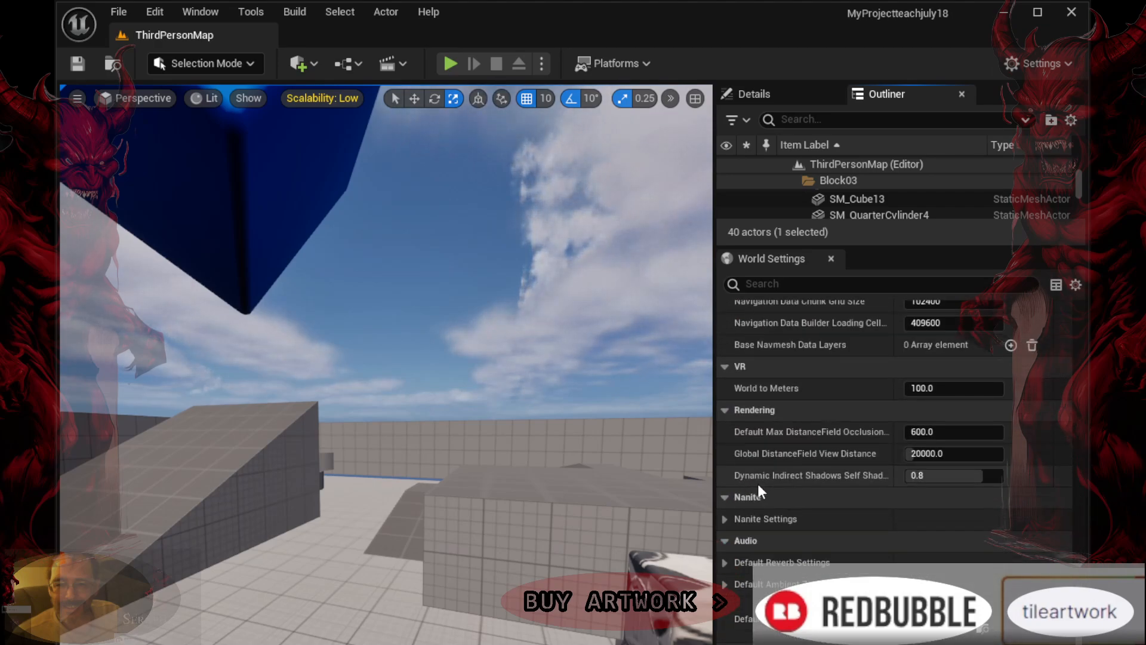
scroll(758, 484, "up", 3)
scroll(757, 484, "down", 2)
scroll(757, 484, "down", 1)
scroll(757, 484, "up", 9)
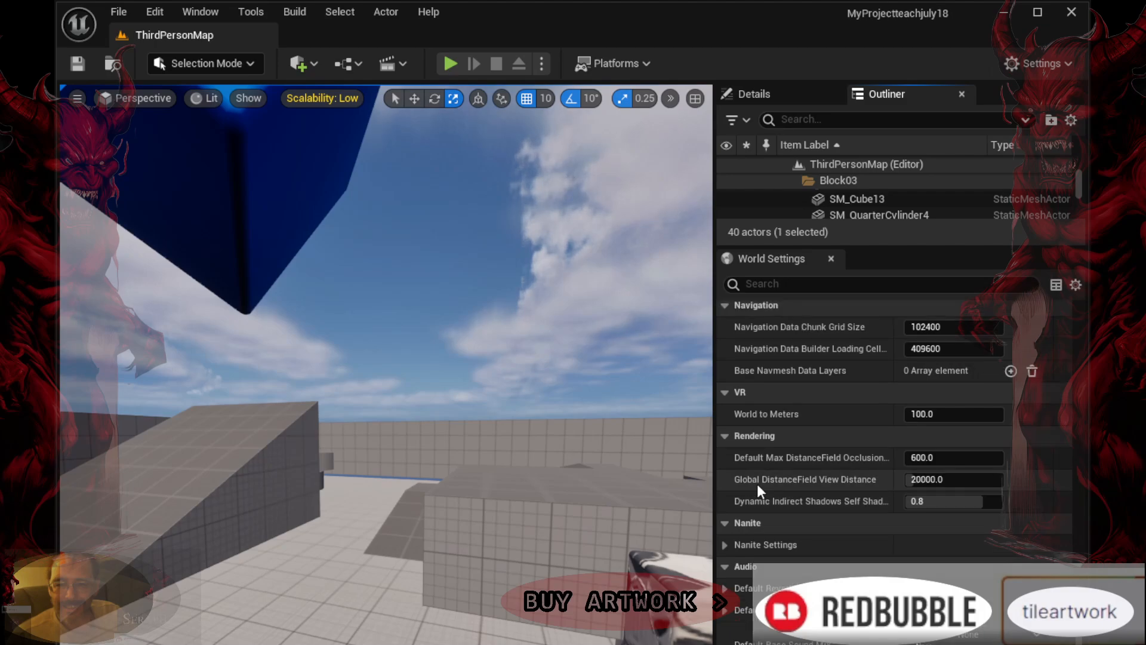
scroll(796, 458, "up", 7)
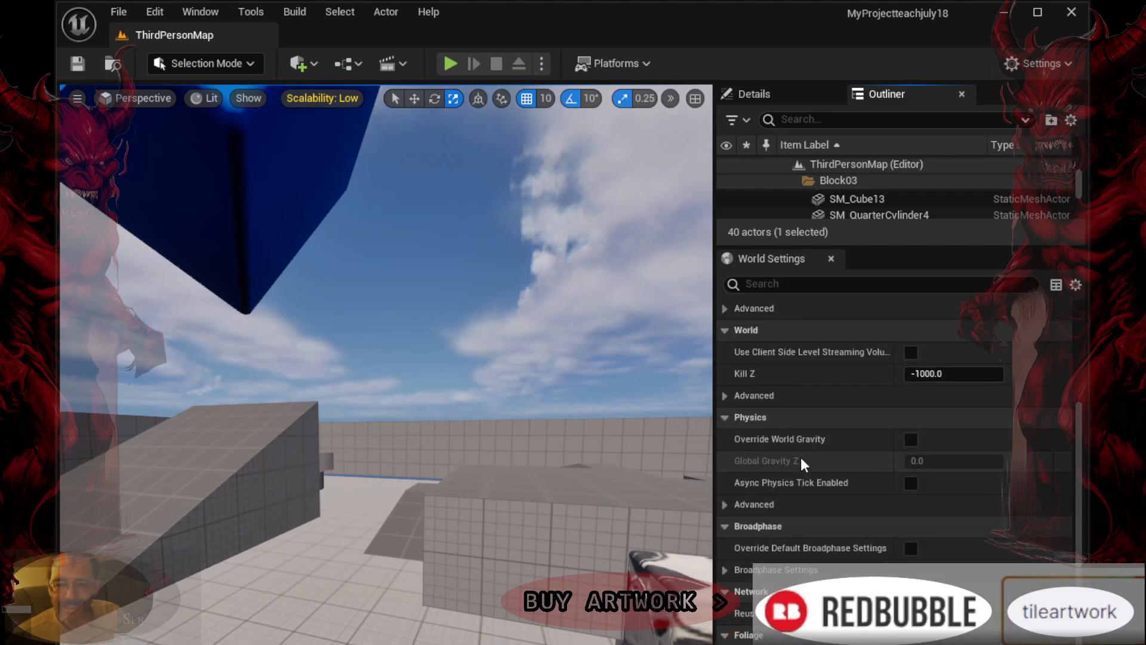
scroll(779, 371, "up", 2)
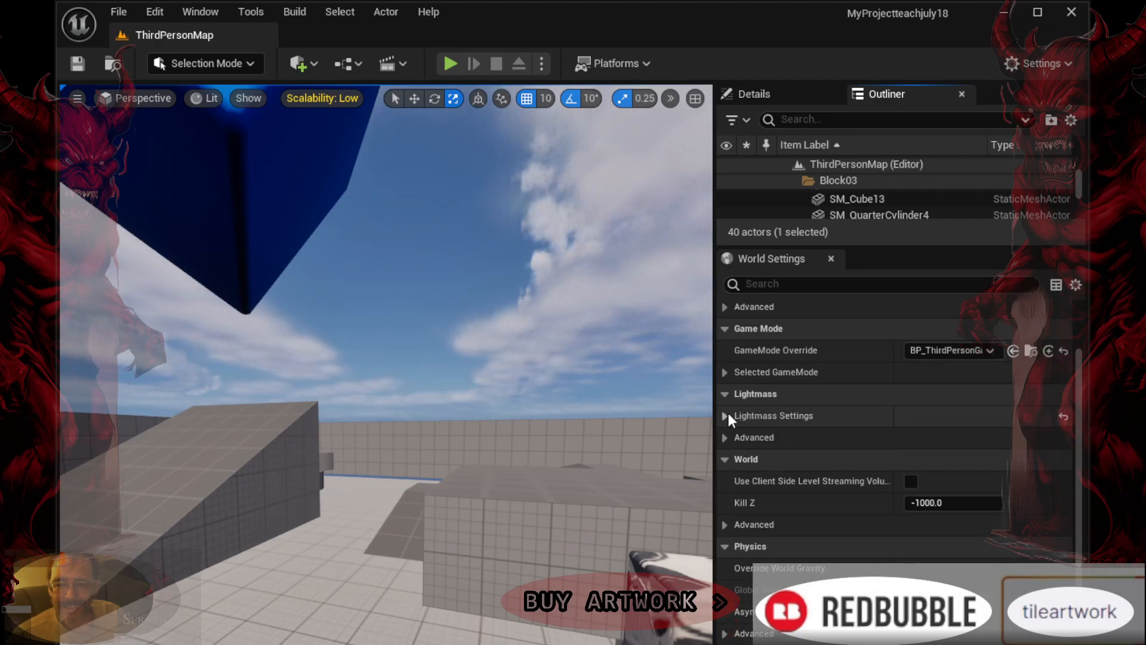
Expand Lightmass Settings in World Settings and examine its lighting bounce, environment, ambient occlusion and volumetric lightmap options
left_click(725, 415)
scroll(801, 473, "down", 5)
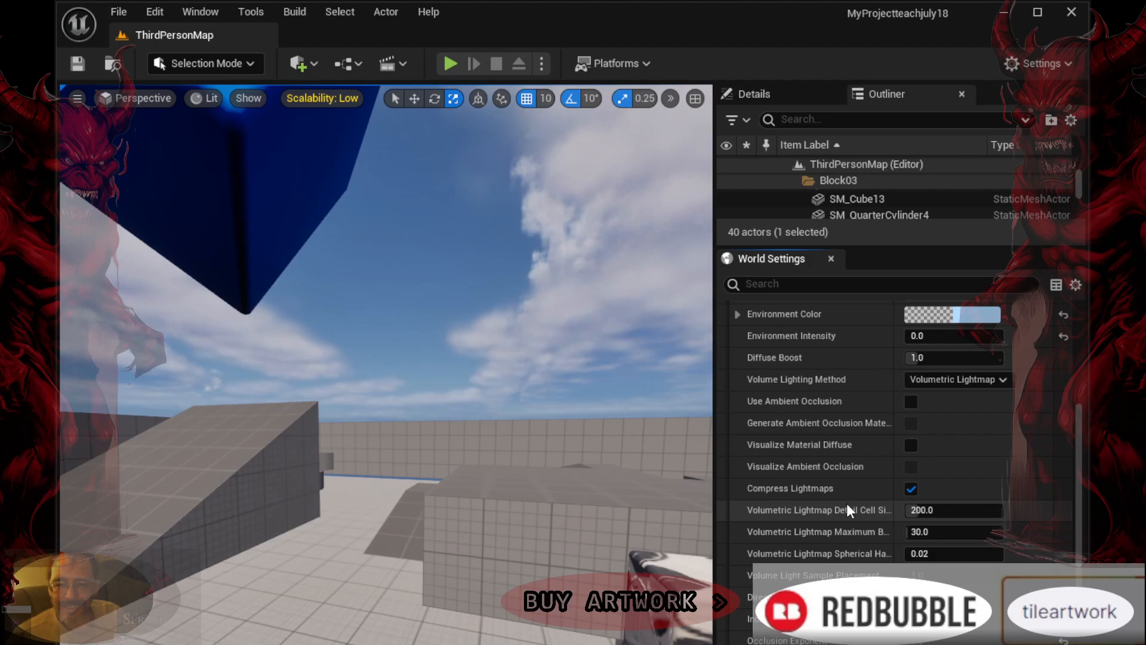
scroll(847, 503, "up", 3)
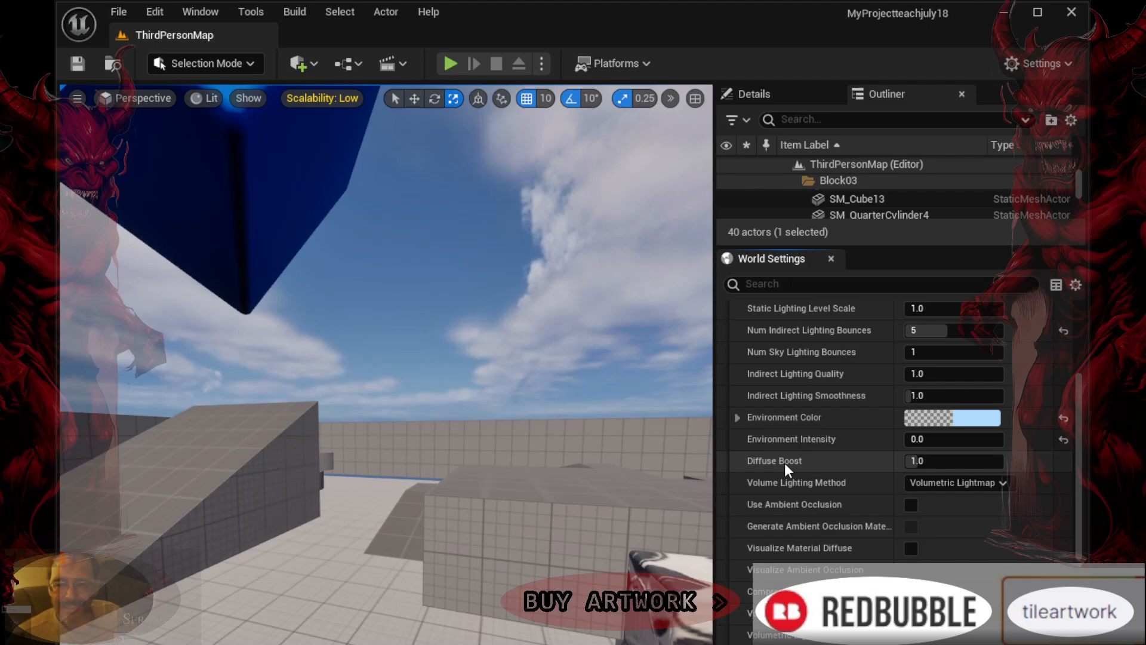
scroll(785, 464, "up", 3)
scroll(782, 463, "down", 10)
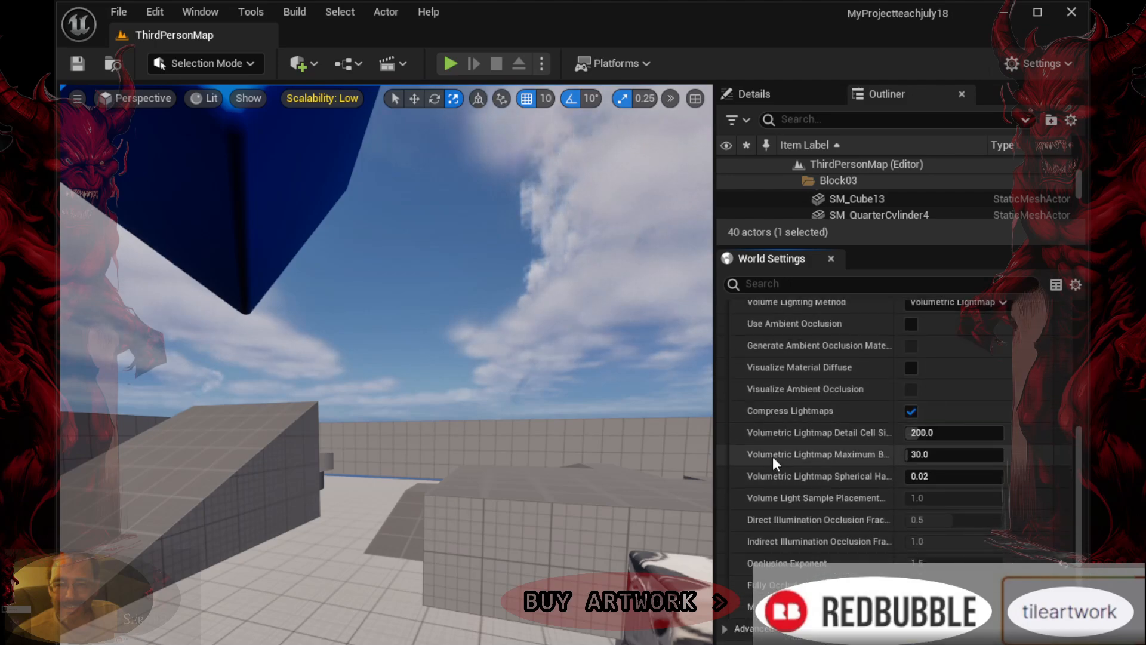
Expand the Advanced options of the Physics section in World Settings
scroll(773, 456, "down", 9)
scroll(775, 471, "down", 3)
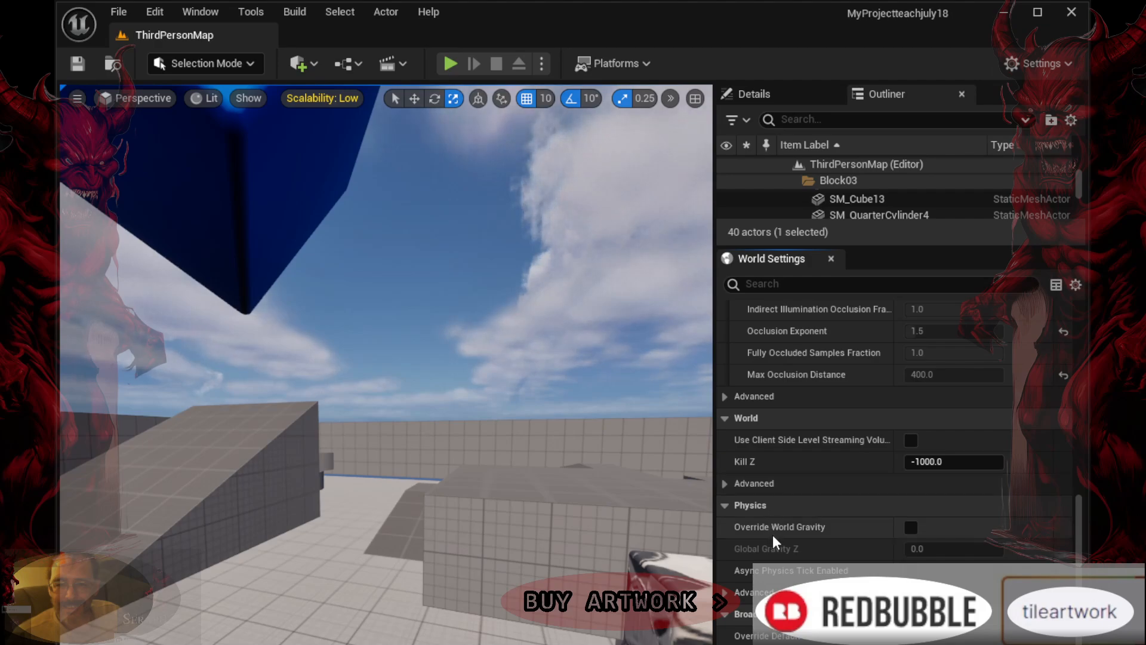
left_click(746, 592)
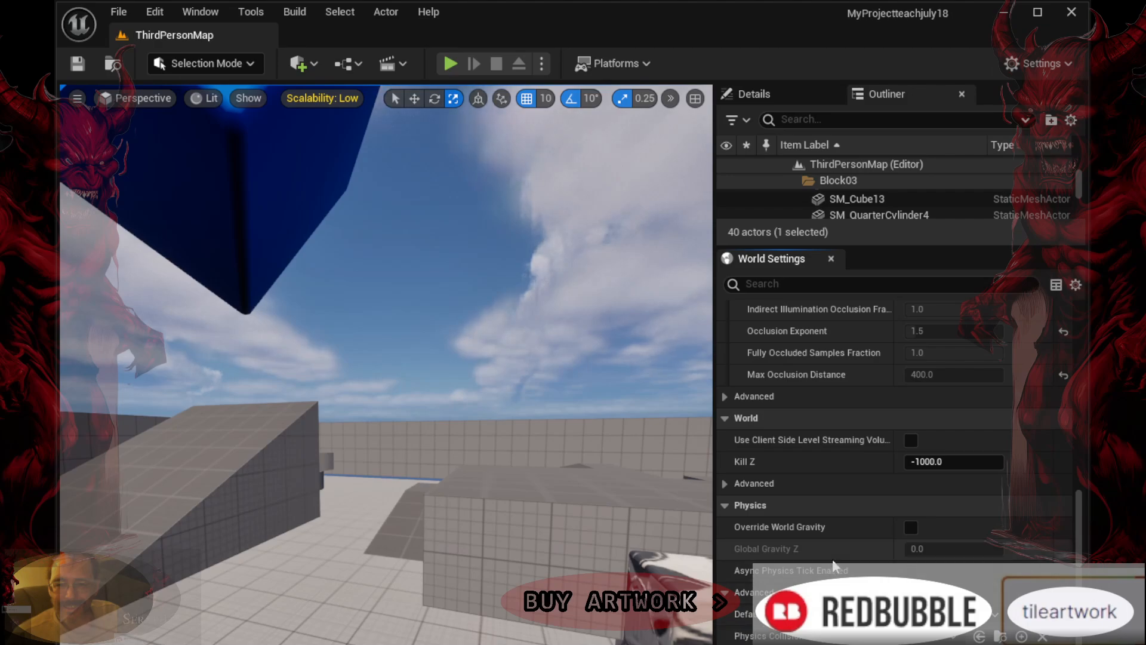
Examine the World Settings from Physics down to Audio, then back up through Lightmass Settings to World Partition Setup
scroll(834, 565, "down", 12)
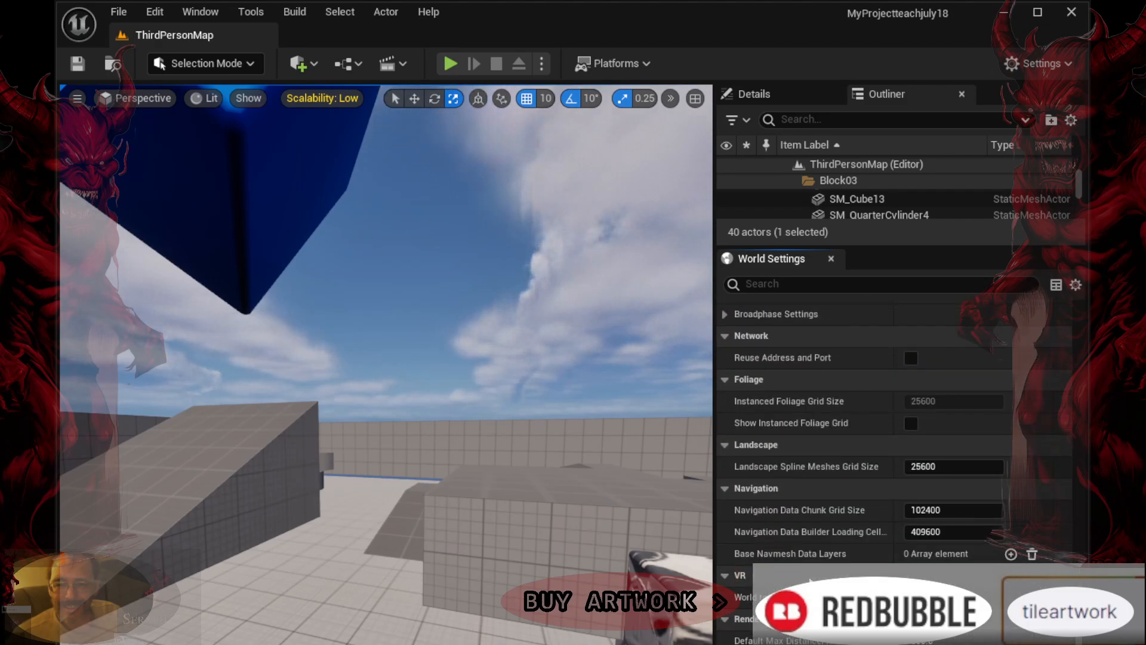
scroll(810, 580, "down", 8)
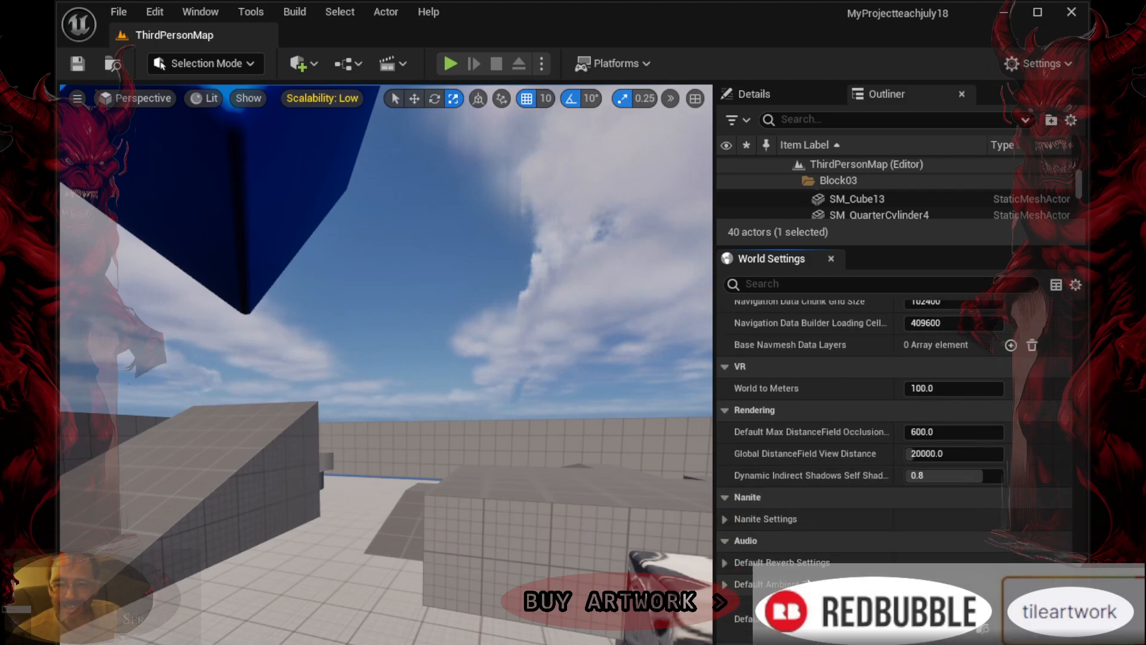
scroll(865, 418, "up", 5)
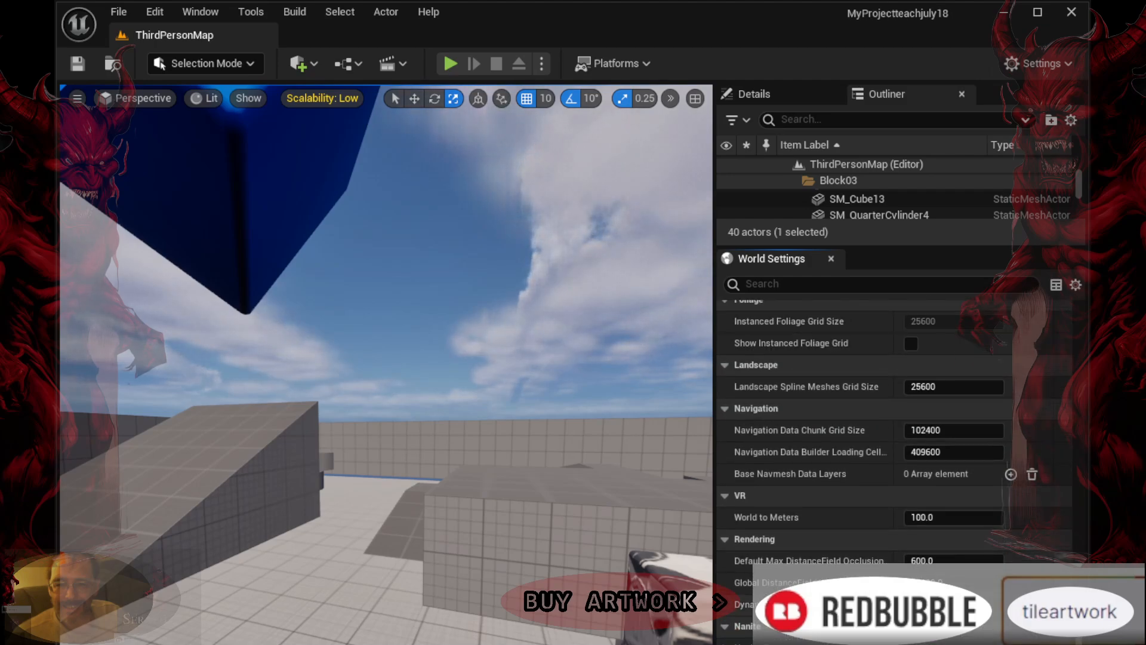
scroll(866, 418, "up", 5)
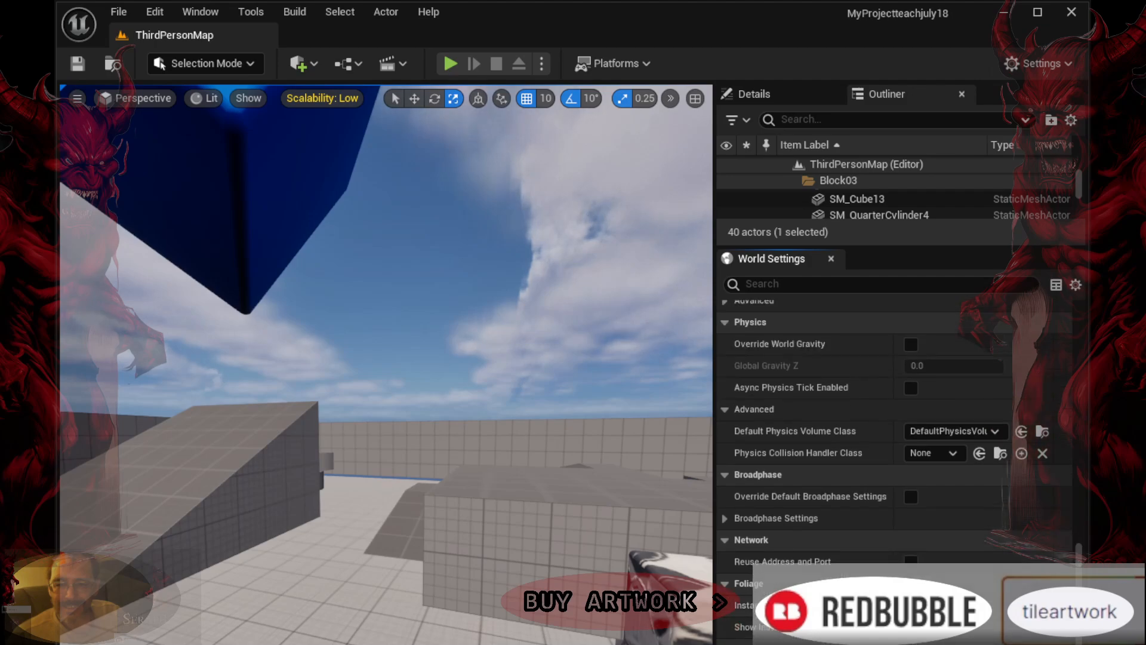
scroll(866, 418, "up", 3)
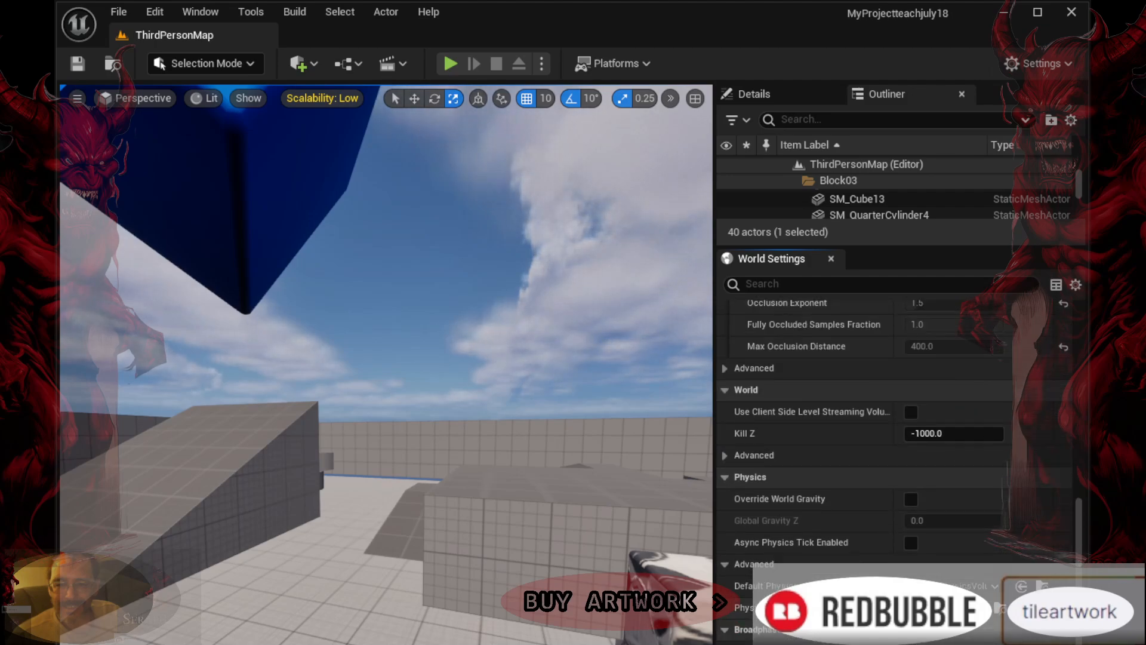
scroll(866, 418, "up", 6)
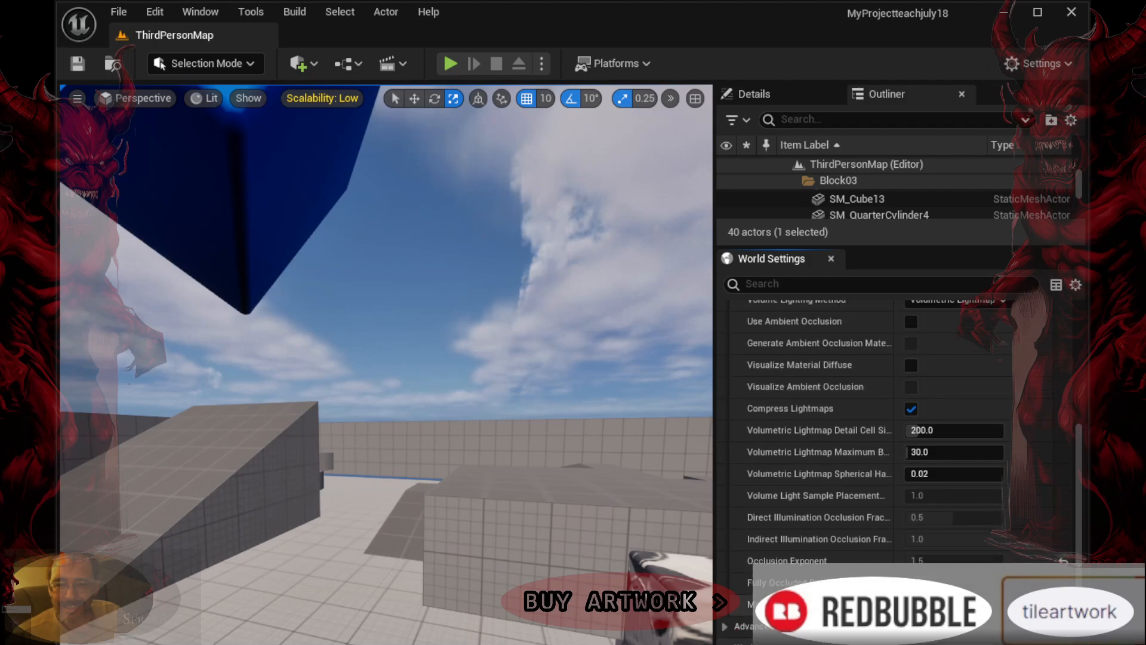
scroll(866, 418, "up", 8)
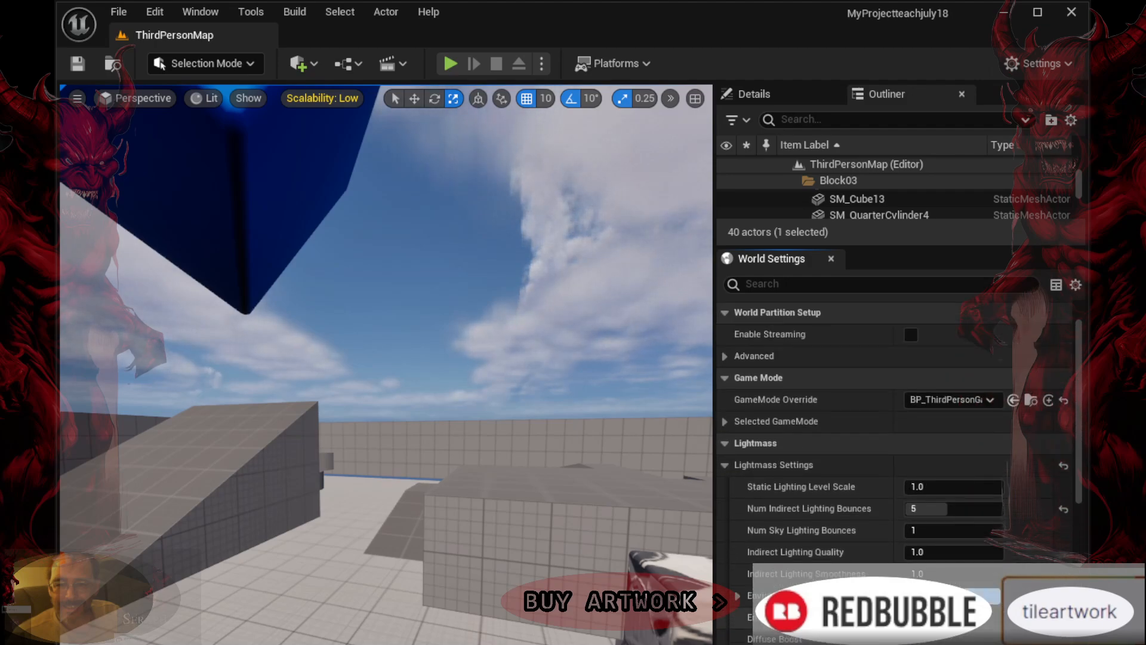
Review the World Settings again from Game Mode through Lightmass, Physics, Broadphase, Foliage, Navigation and Rendering to Audio, returning to the World section
scroll(866, 417, "down", 2)
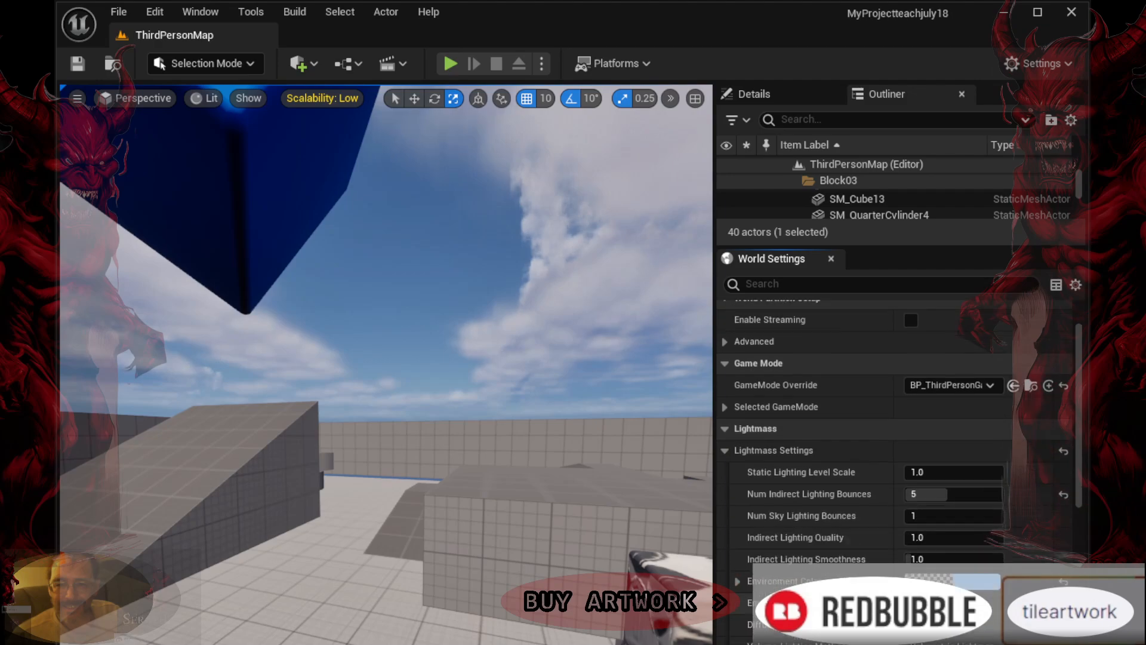
scroll(866, 418, "down", 12)
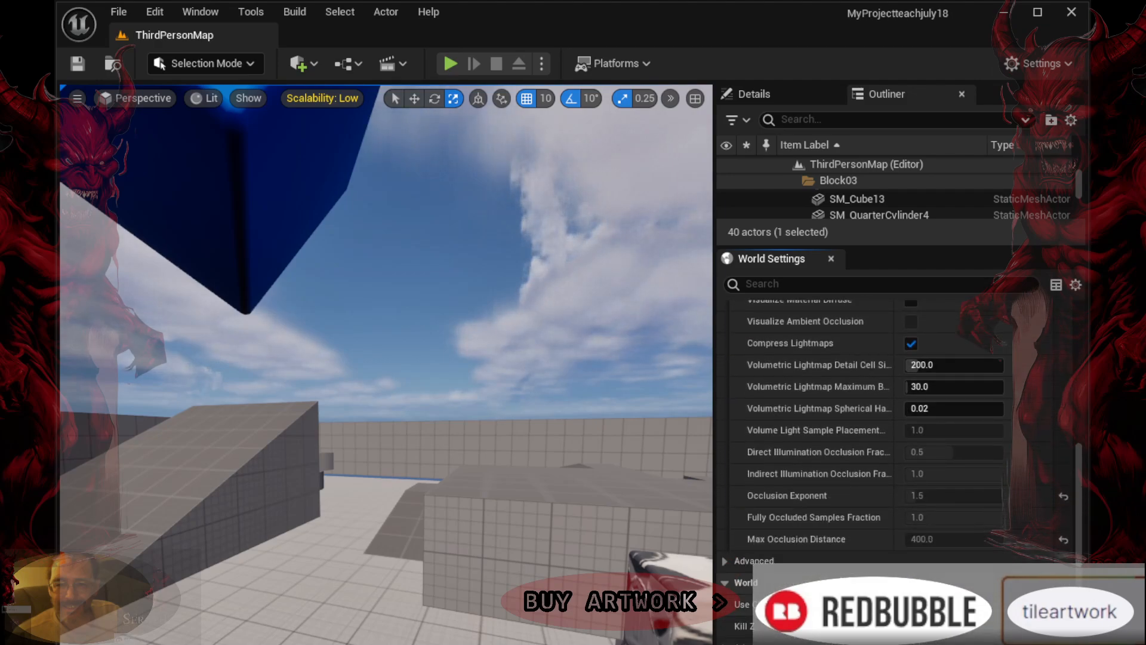
scroll(866, 418, "down", 5)
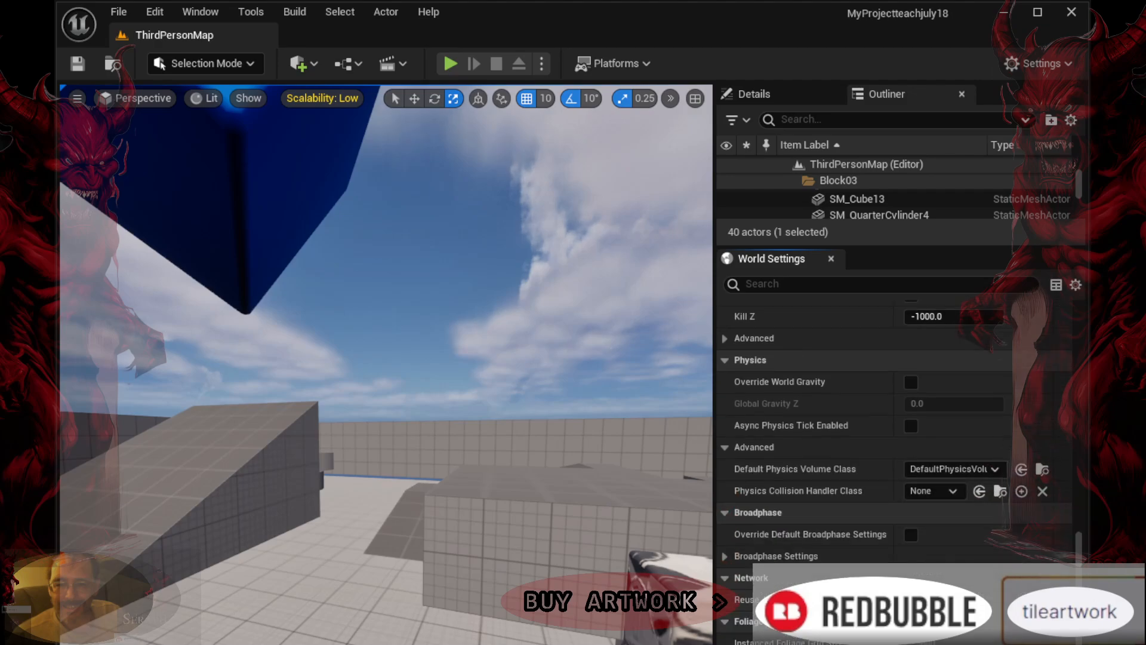
scroll(866, 418, "down", 3)
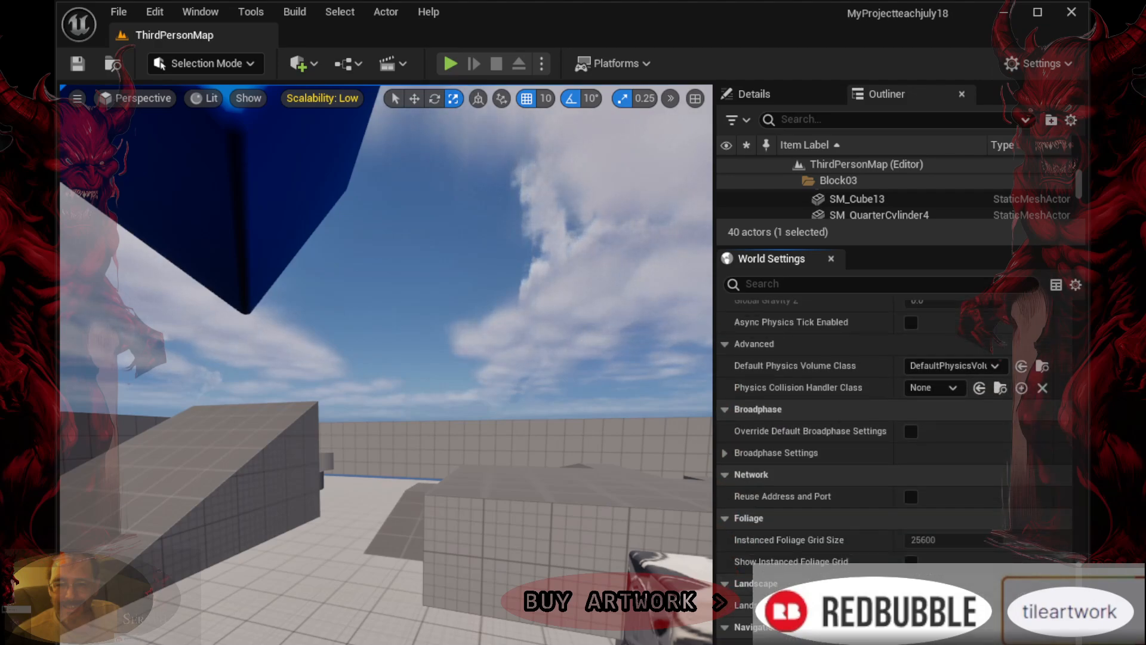
scroll(866, 418, "down", 2)
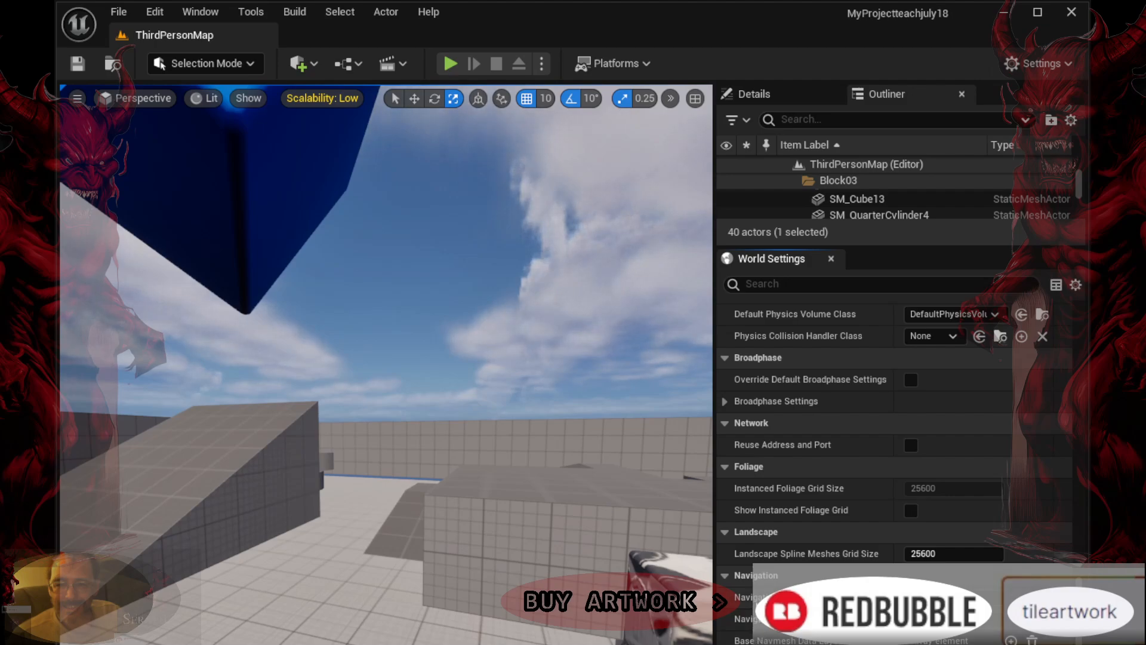
scroll(763, 591, "down", 6)
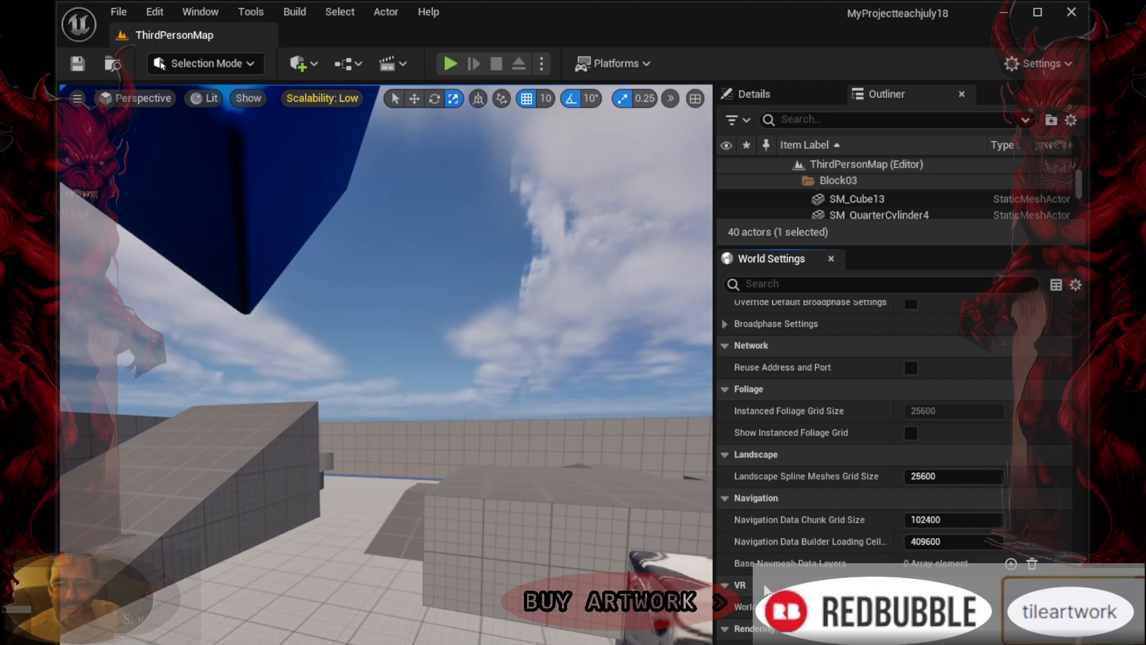
scroll(763, 591, "down", 5)
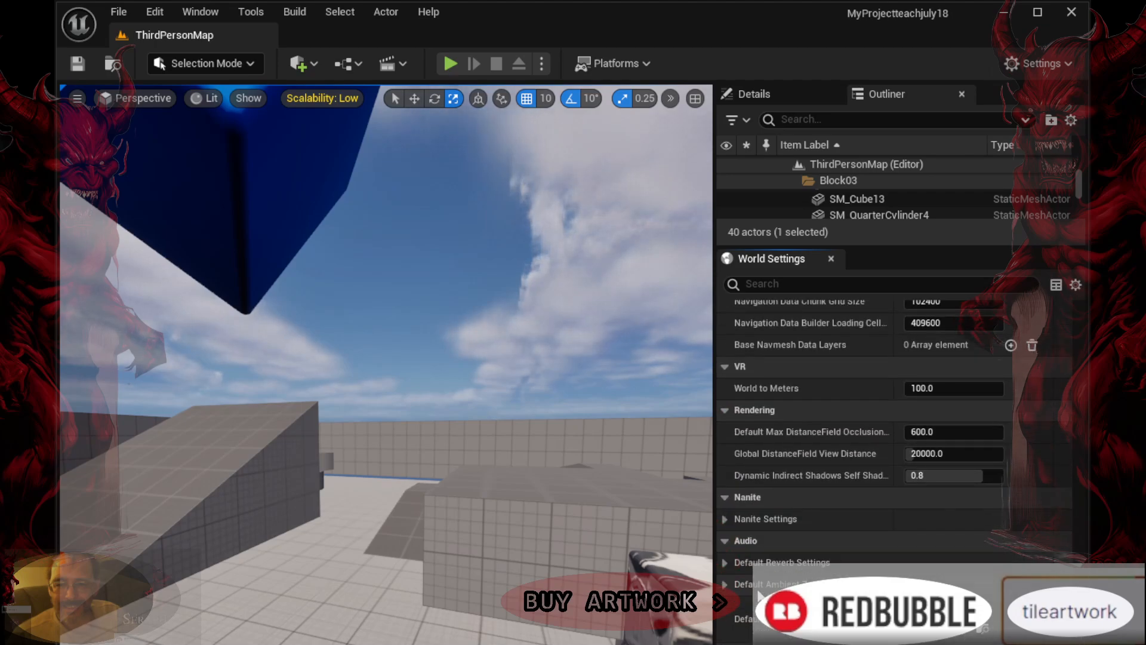
scroll(759, 596, "up", 15)
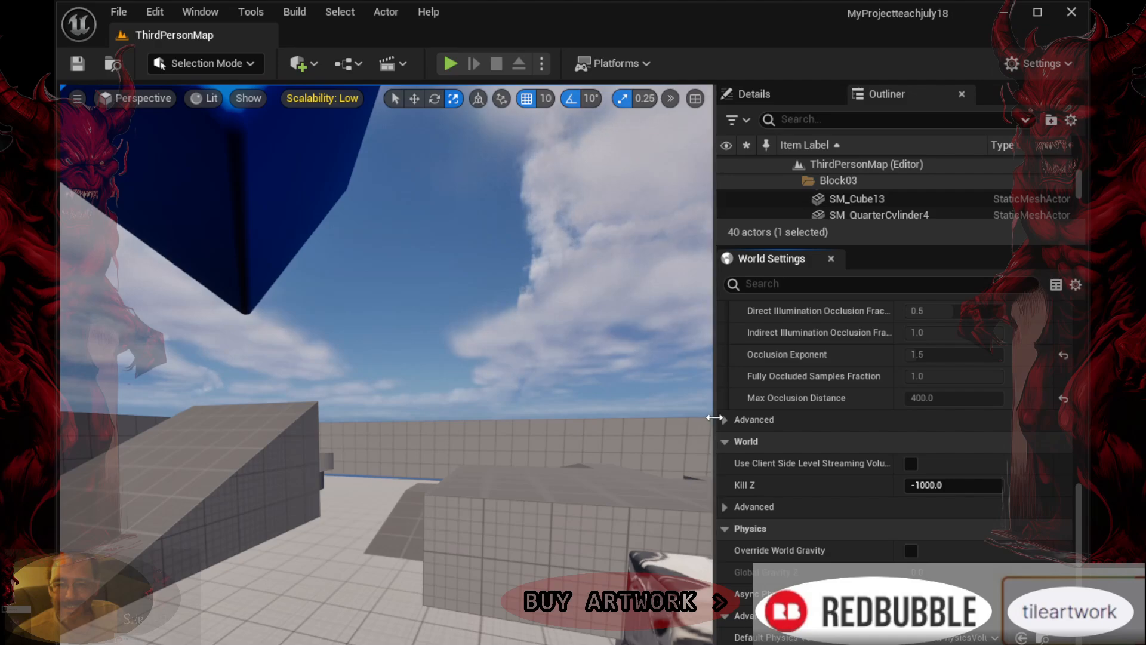
Widen the viewport by narrowing the Outliner and World Settings area, and reframe the view on the floating blue cube
left_click_drag(714, 418, 769, 456)
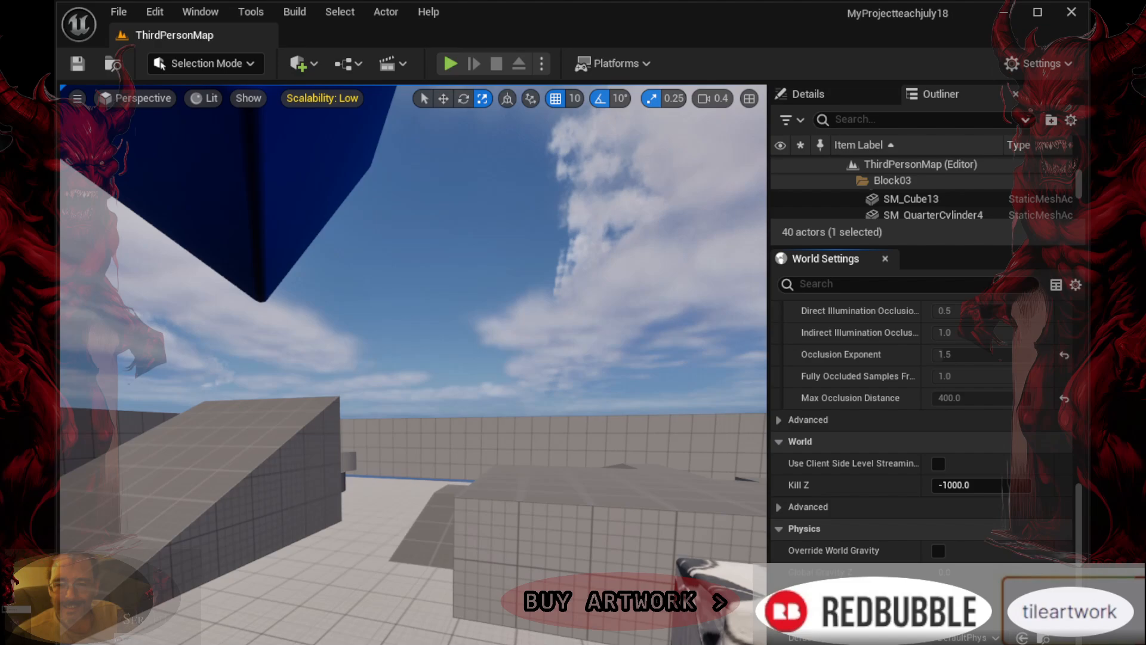
right_click_drag(412, 364, 340, 310)
right_click_drag(501, 487, 502, 488)
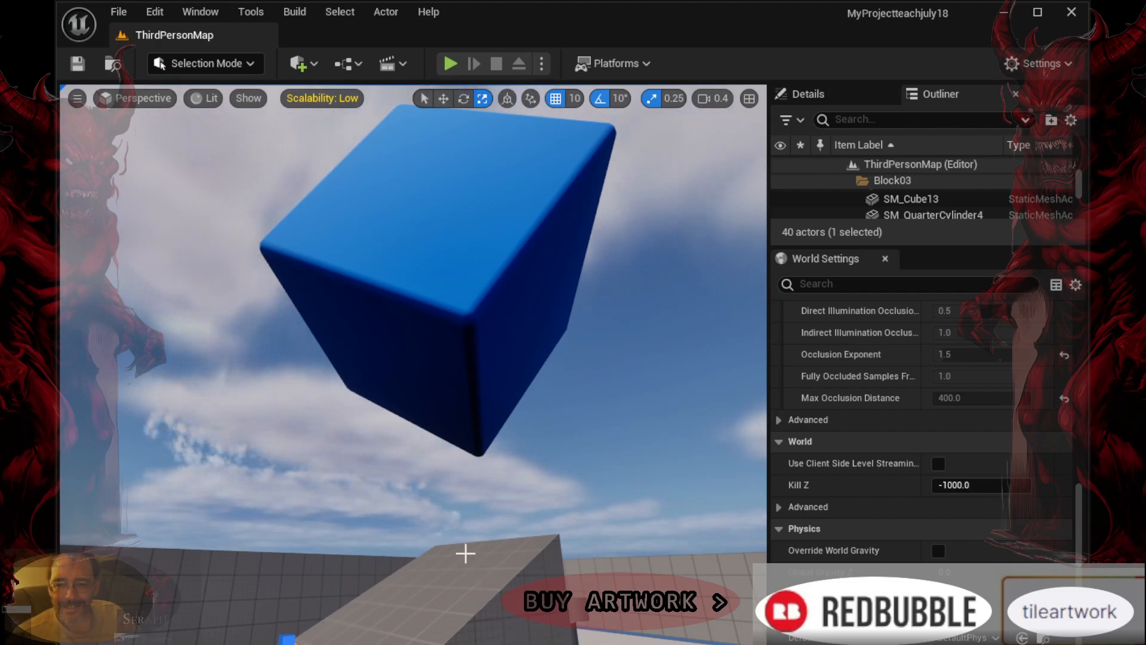
Review the available editor modes from Selection to Animation while staying in Selection mode
left_click(208, 63)
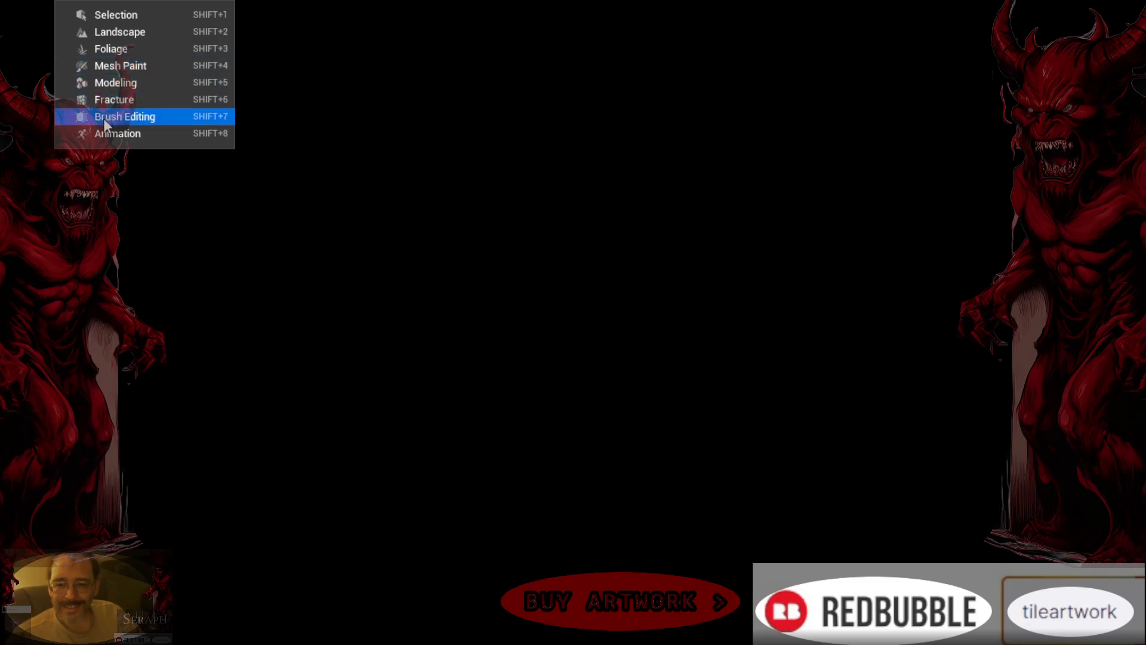
left_click(85, 18)
left_click(192, 63)
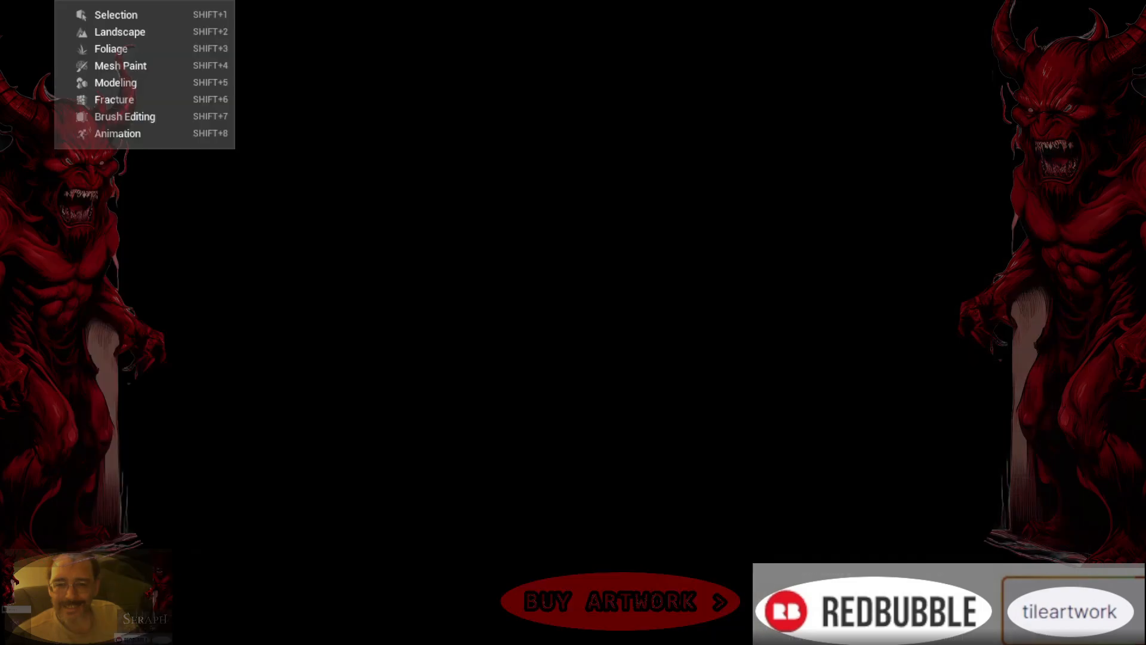
left_click(192, 63)
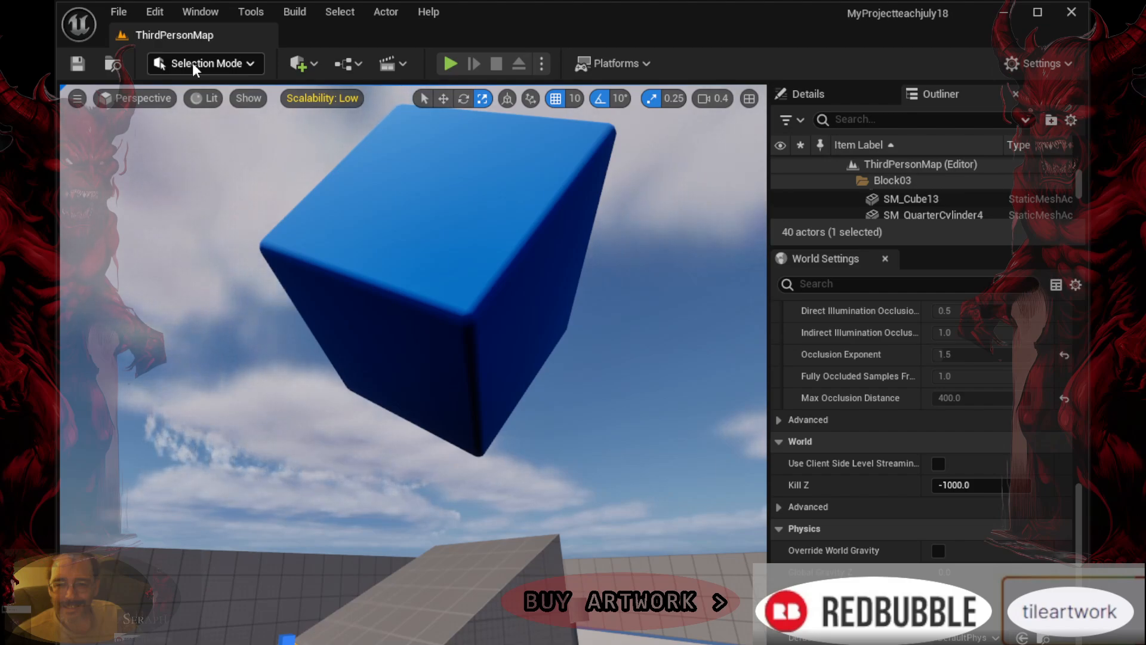
left_click(192, 63)
left_click(192, 63)
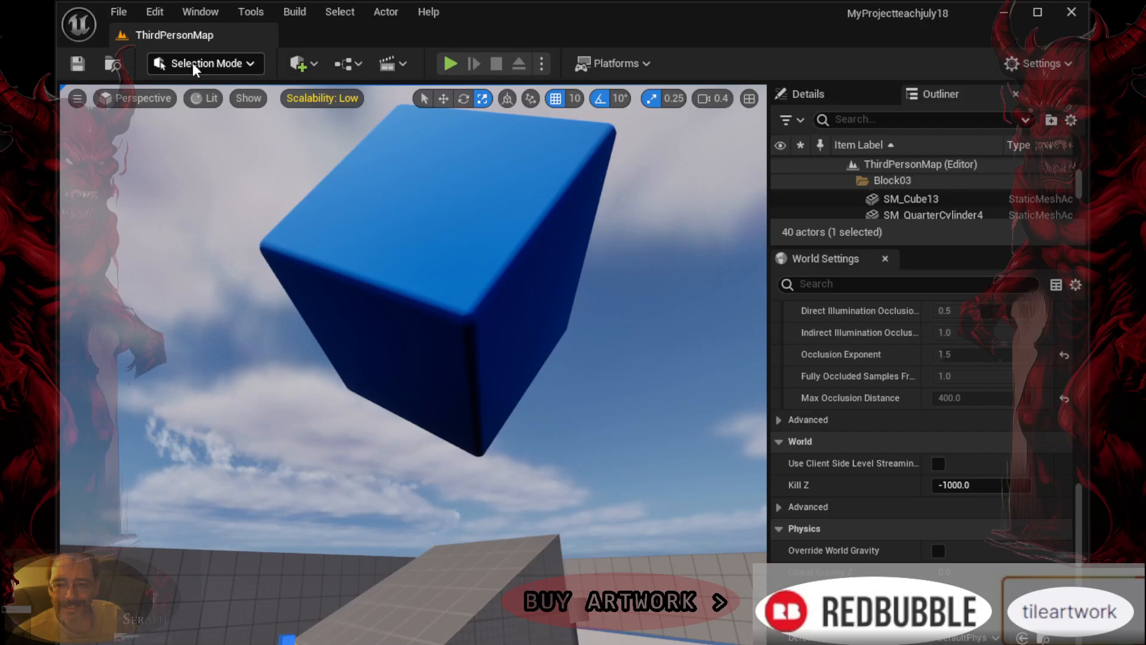
Switch to Mesh Paint mode, activate the vertex color Paint tool and set its paint color to pink
left_click(192, 62)
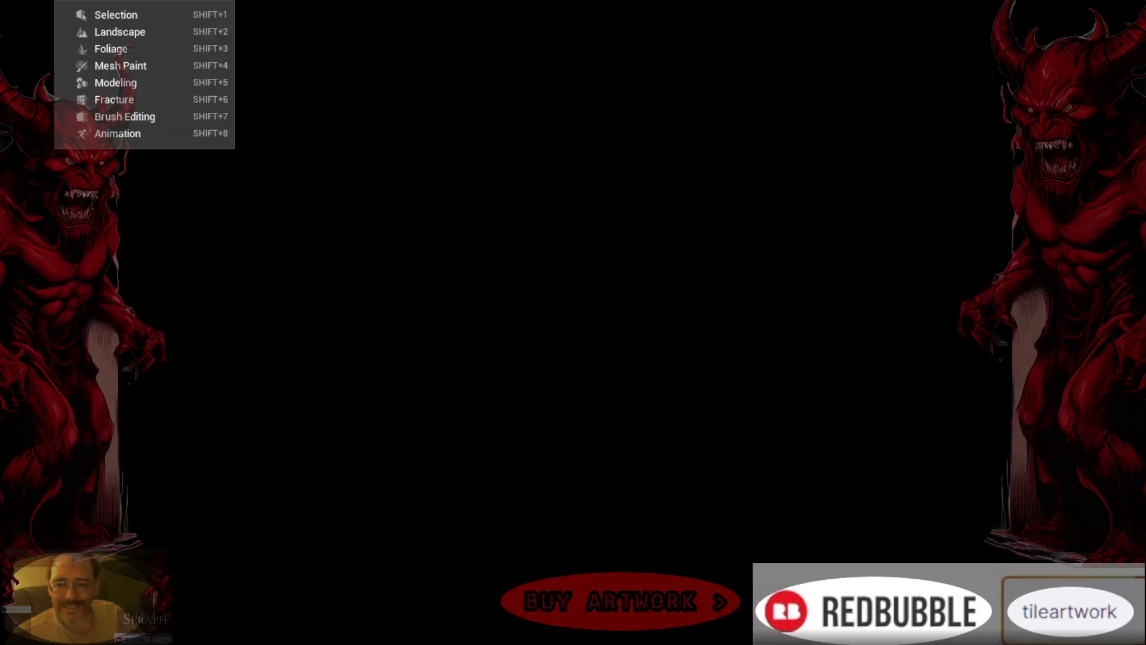
left_click(98, 65)
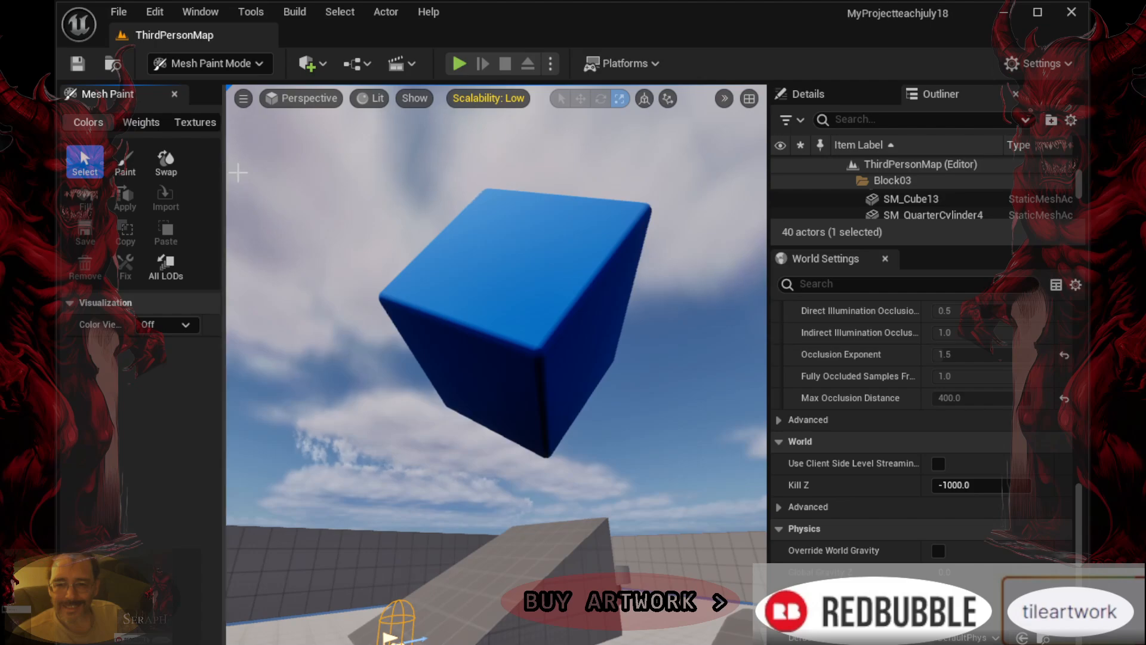
left_click(121, 171)
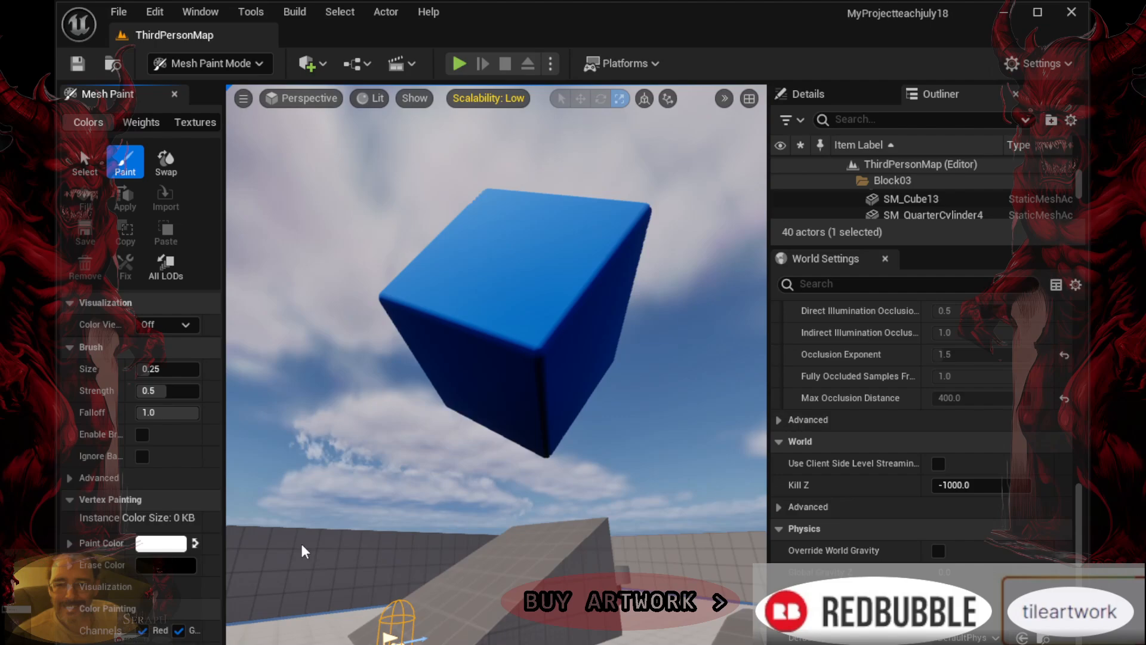
left_click(313, 555)
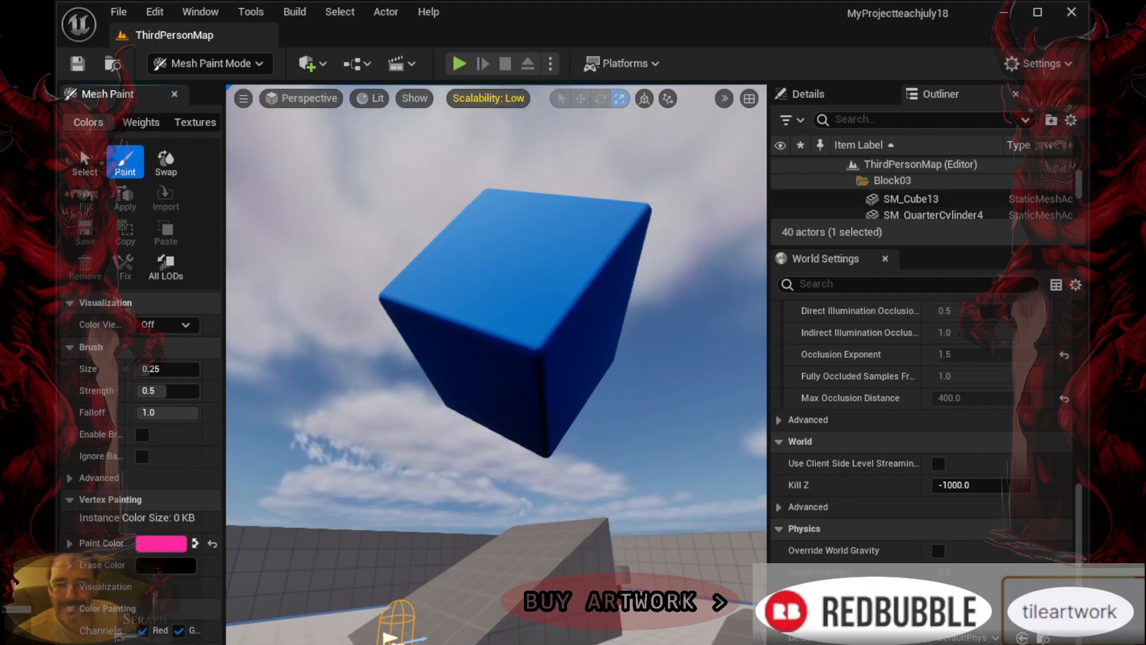
Select the blue cube for mesh painting and set the brush size to 0.556
left_click(497, 240)
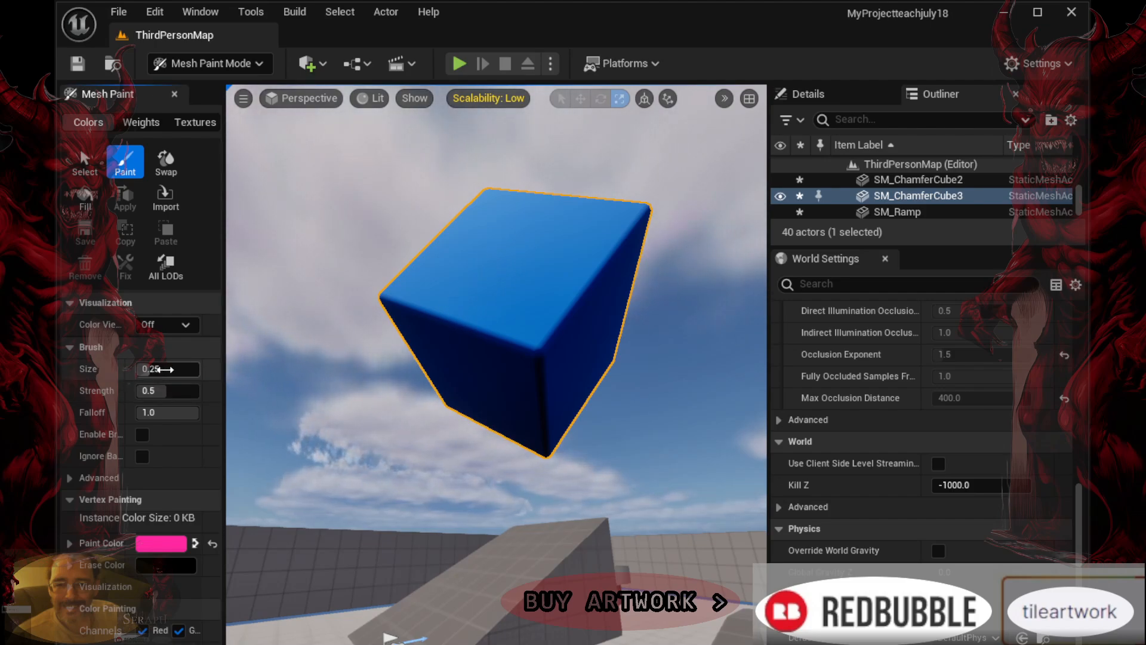
left_click_drag(158, 370, 191, 370)
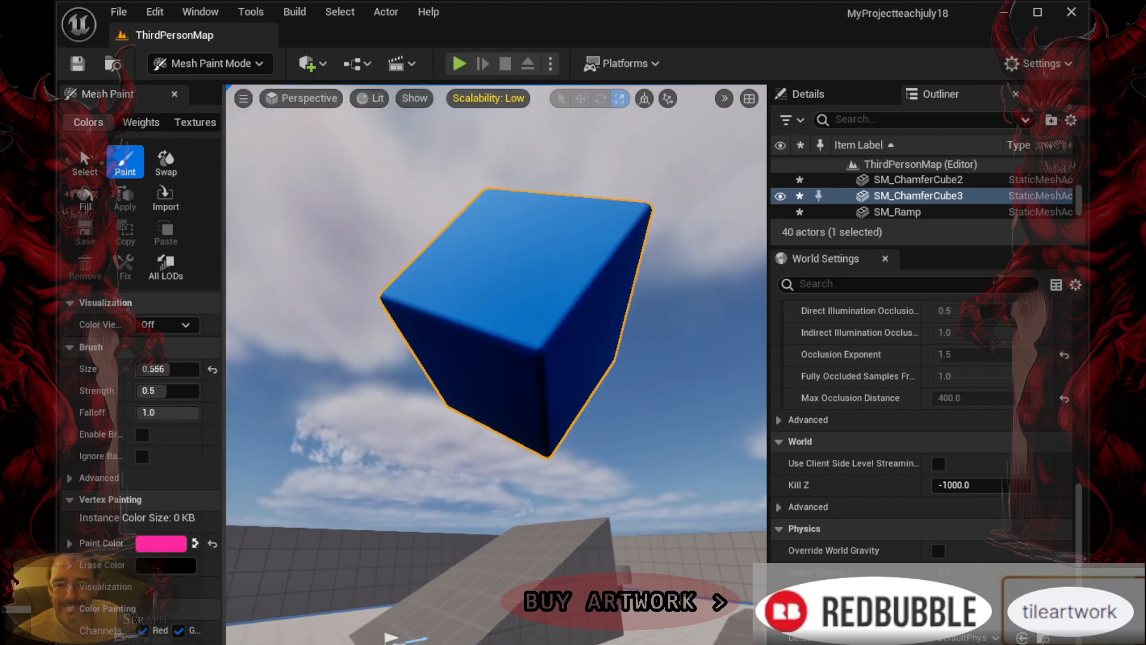
left_click_drag(486, 589, 472, 580)
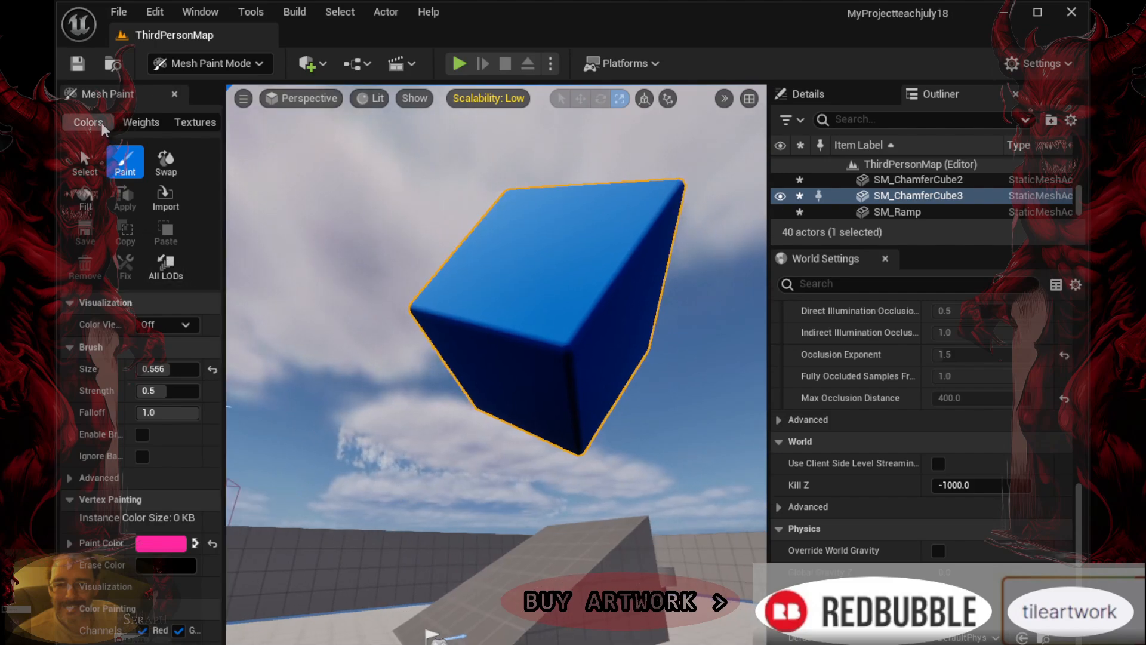
Leave Mesh Paint and switch the editor to Modeling mode
left_click(174, 95)
left_click(189, 62)
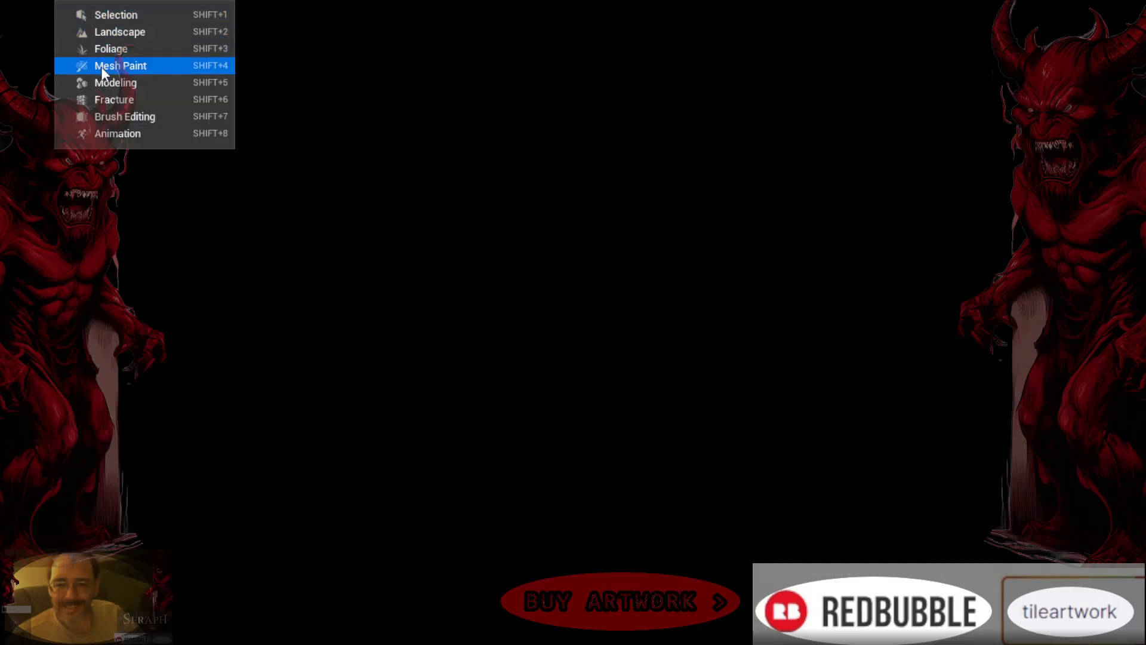
left_click(97, 82)
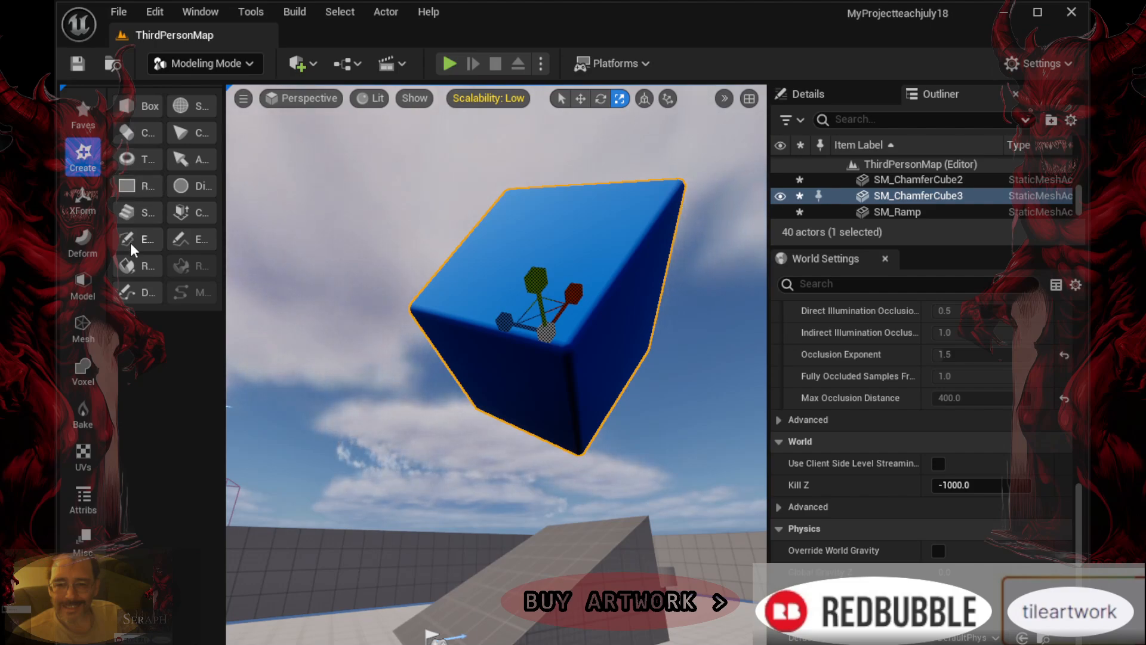
Review the viewport's perspective, orthographic and viewport type options
left_click(307, 101)
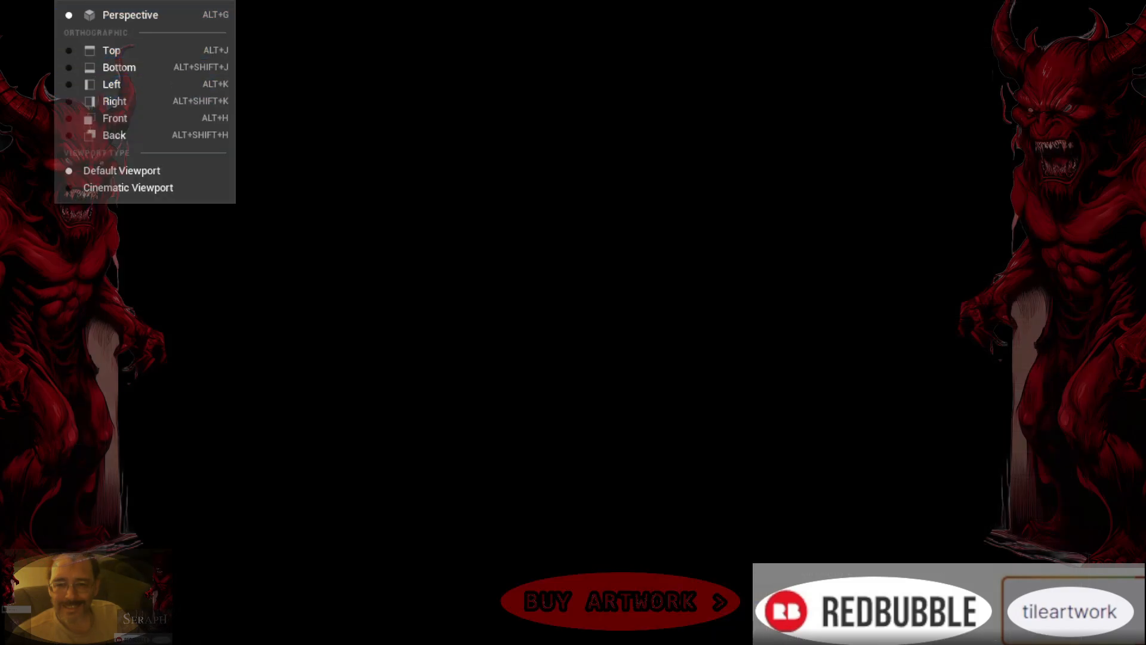
left_click(291, 101)
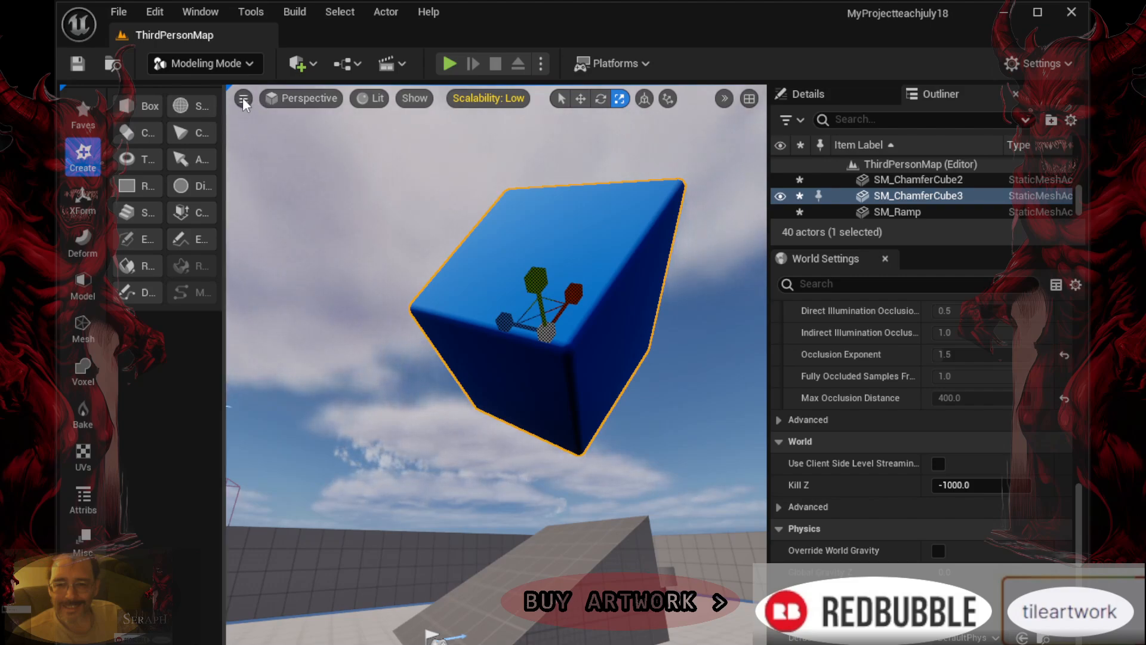
left_click(291, 102)
left_click(291, 102)
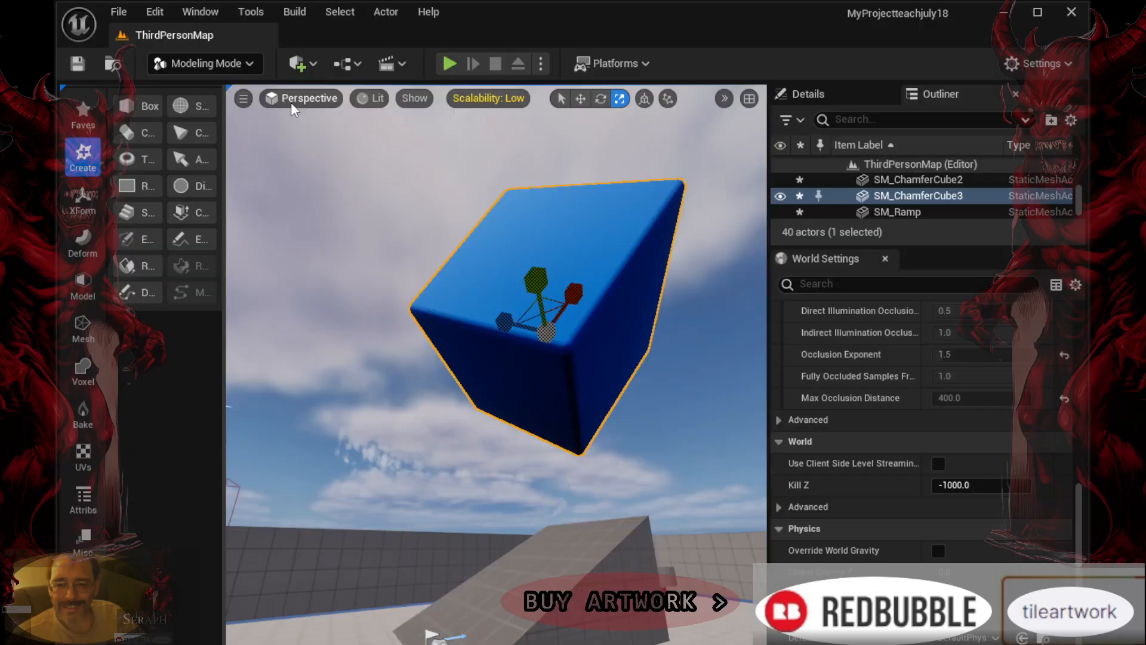
Switch the editor from Modeling mode to Foliage mode
left_click(247, 73)
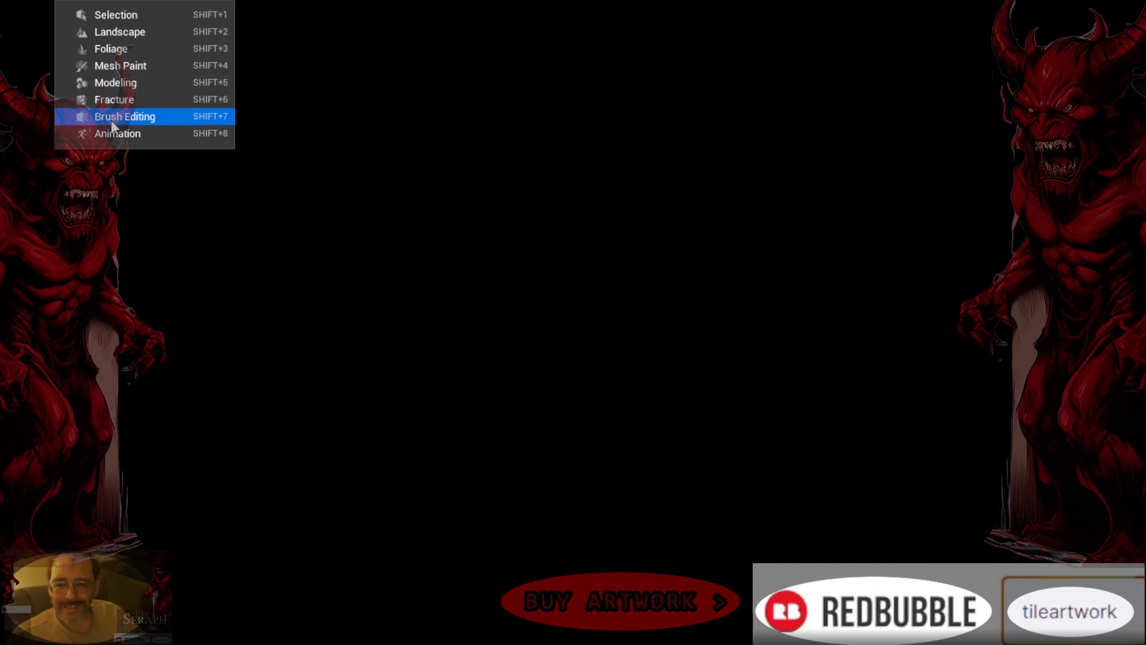
left_click(109, 49)
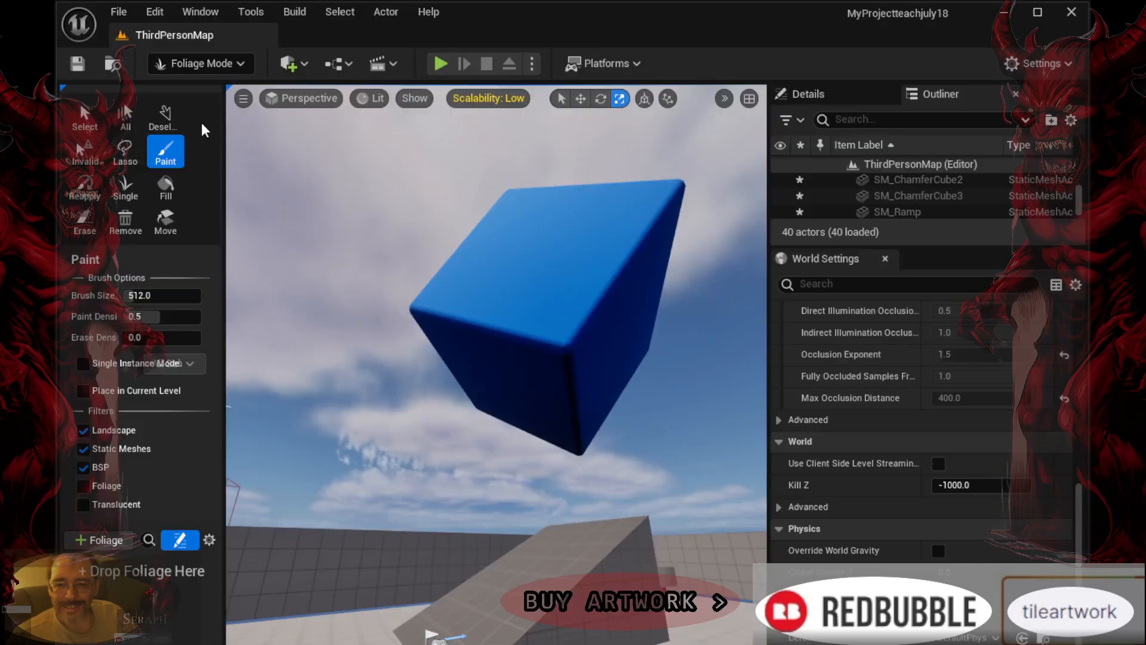
Switch the editor from Foliage mode back to Selection mode
left_click(215, 64)
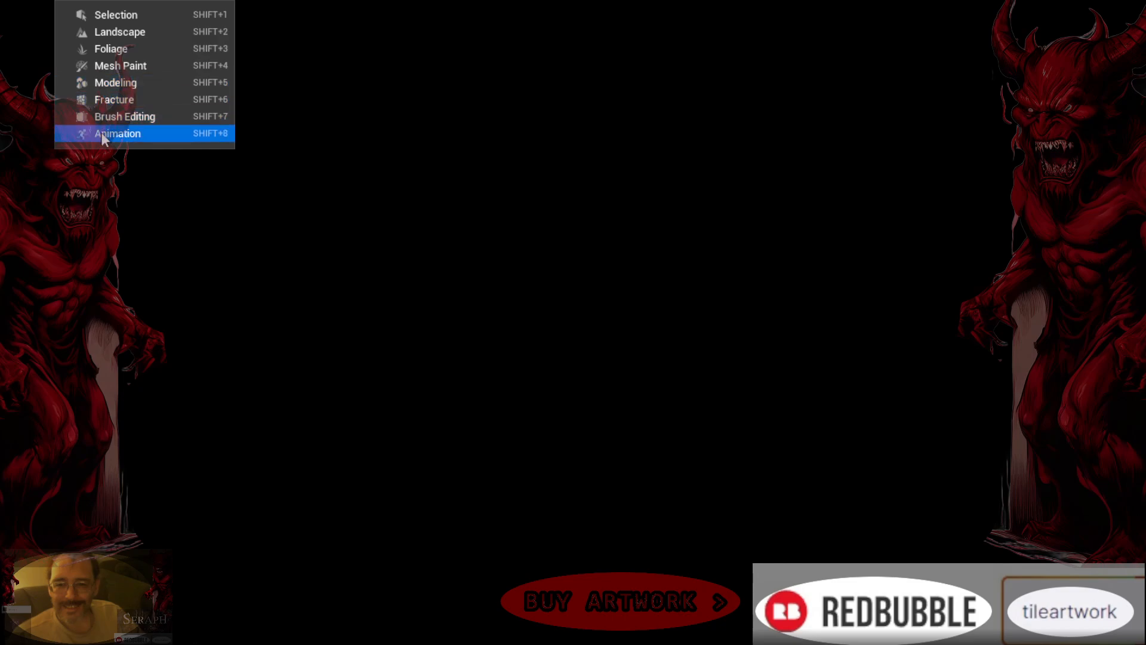
left_click(189, 63)
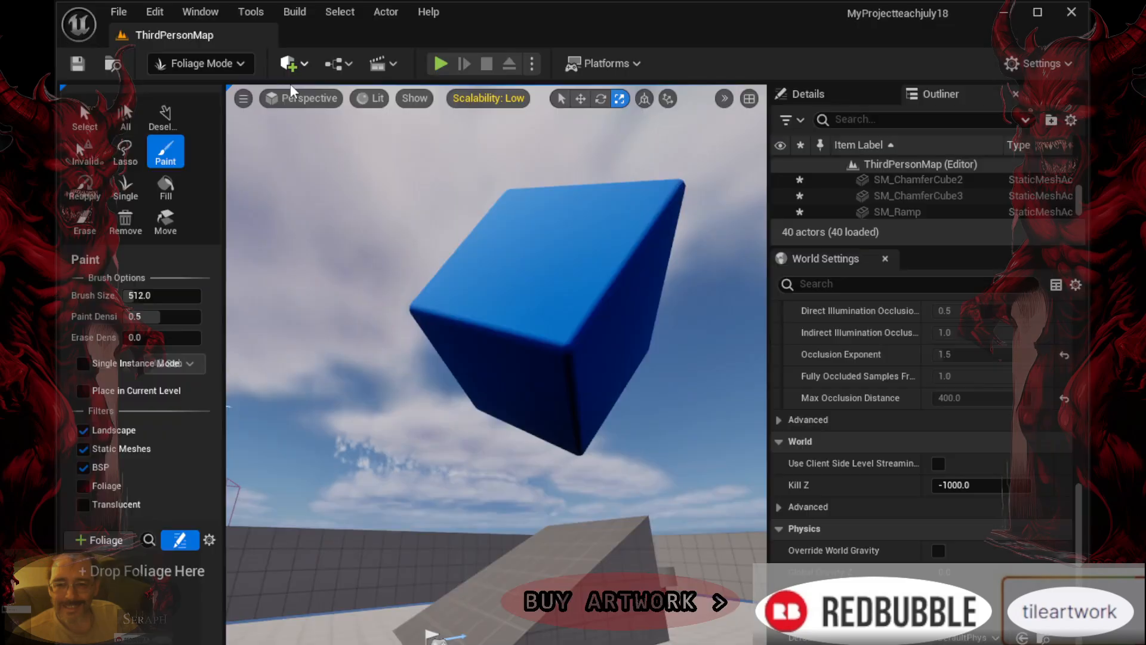
left_click(293, 64)
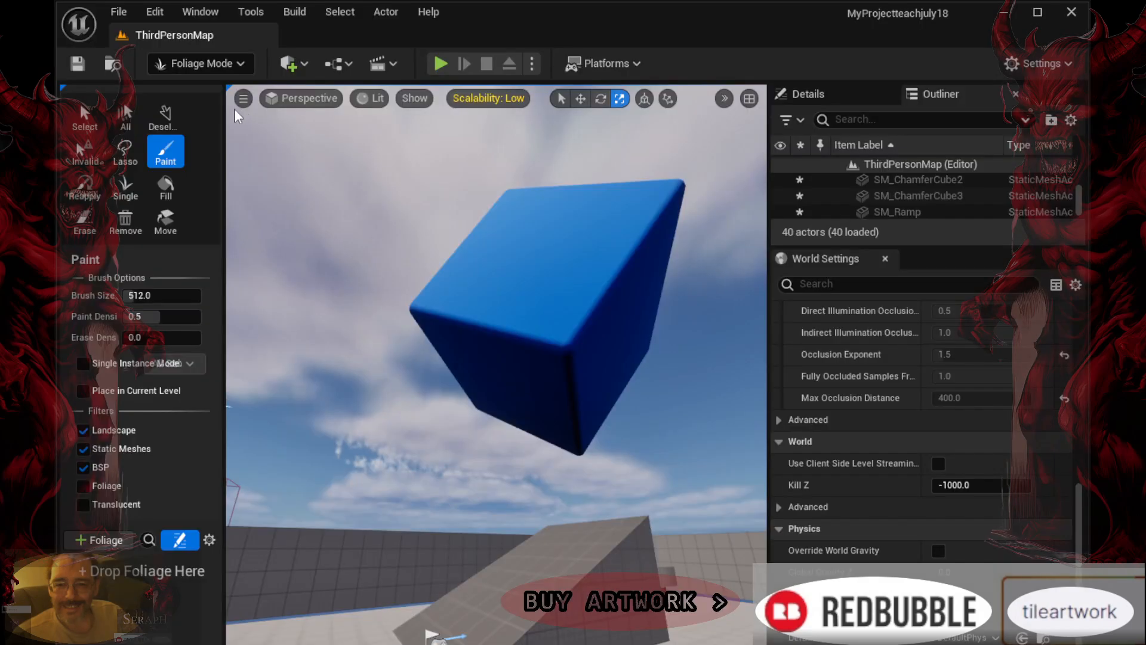
left_click(202, 63)
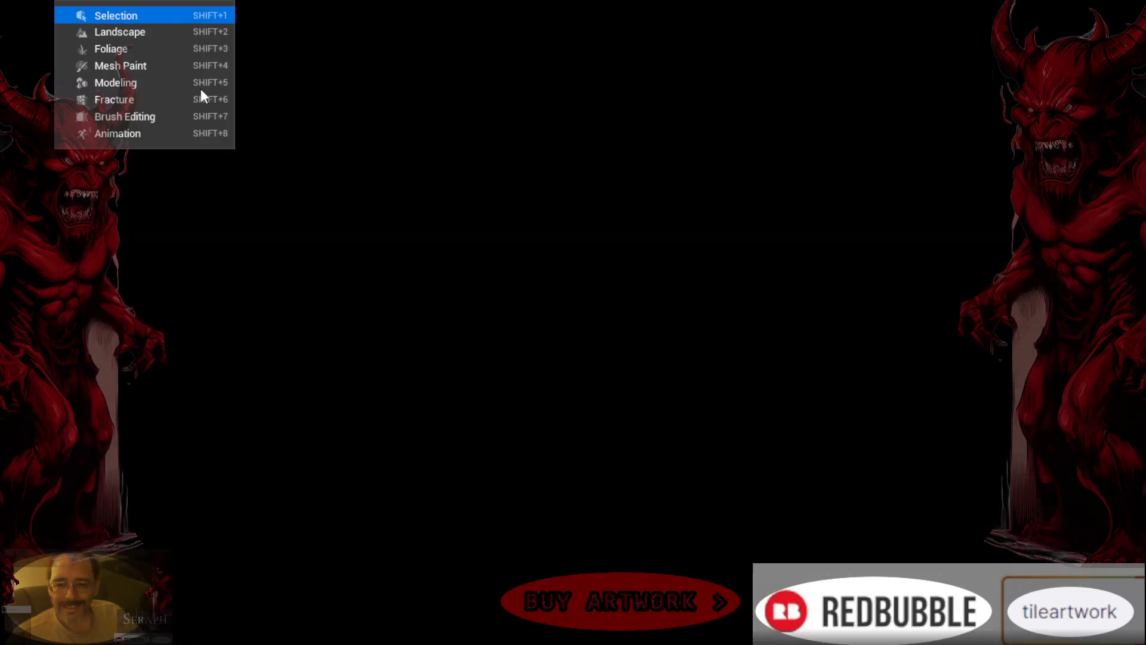
left_click(274, 84)
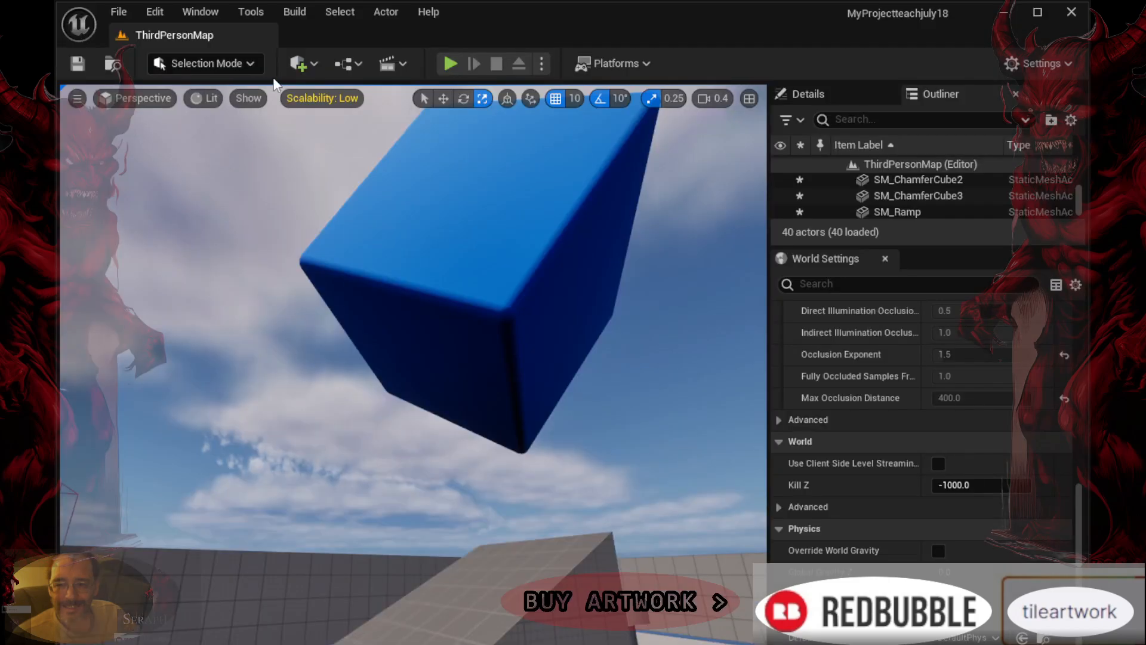
View the tools and settings of Animation mode and return to Selection mode
left_click(385, 66)
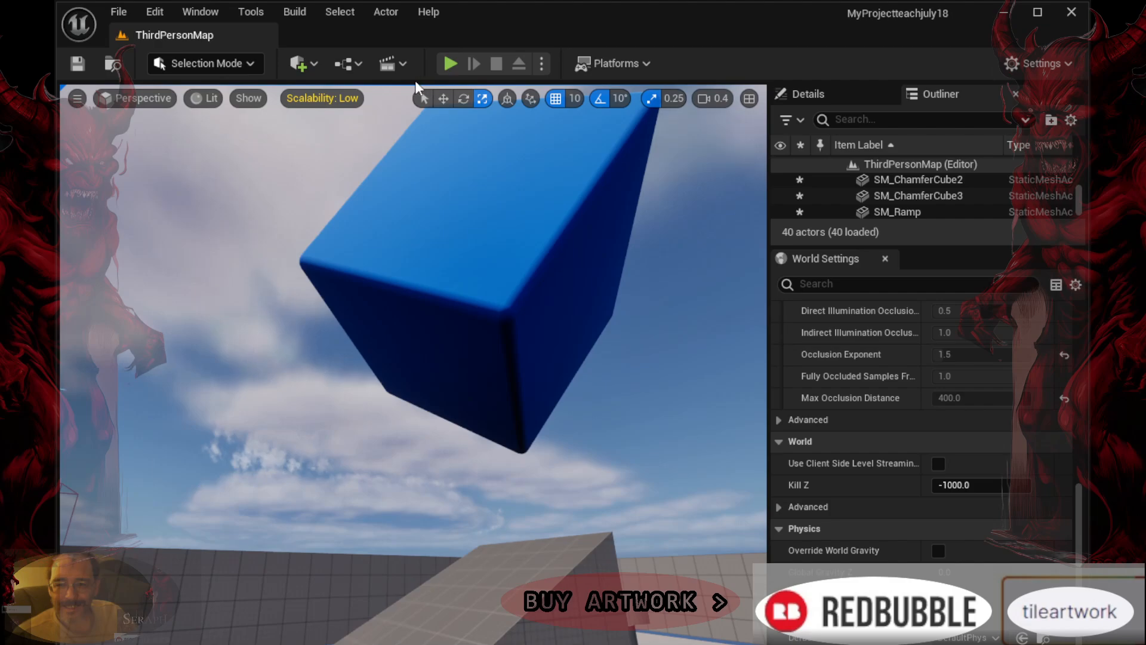
left_click(232, 66)
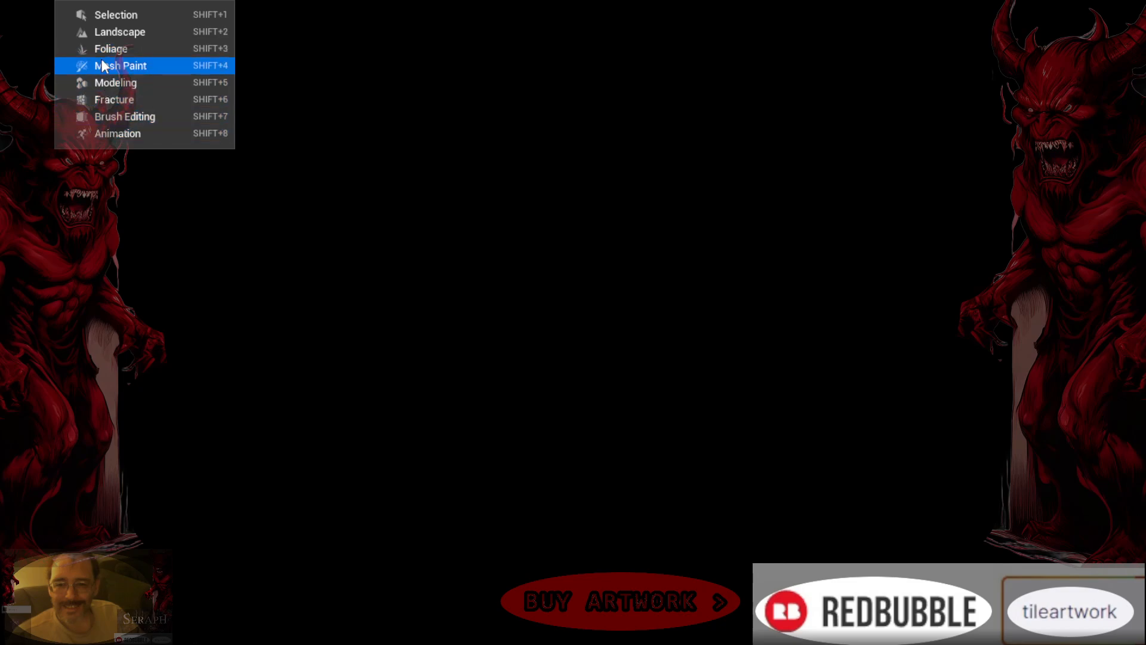
left_click(100, 133)
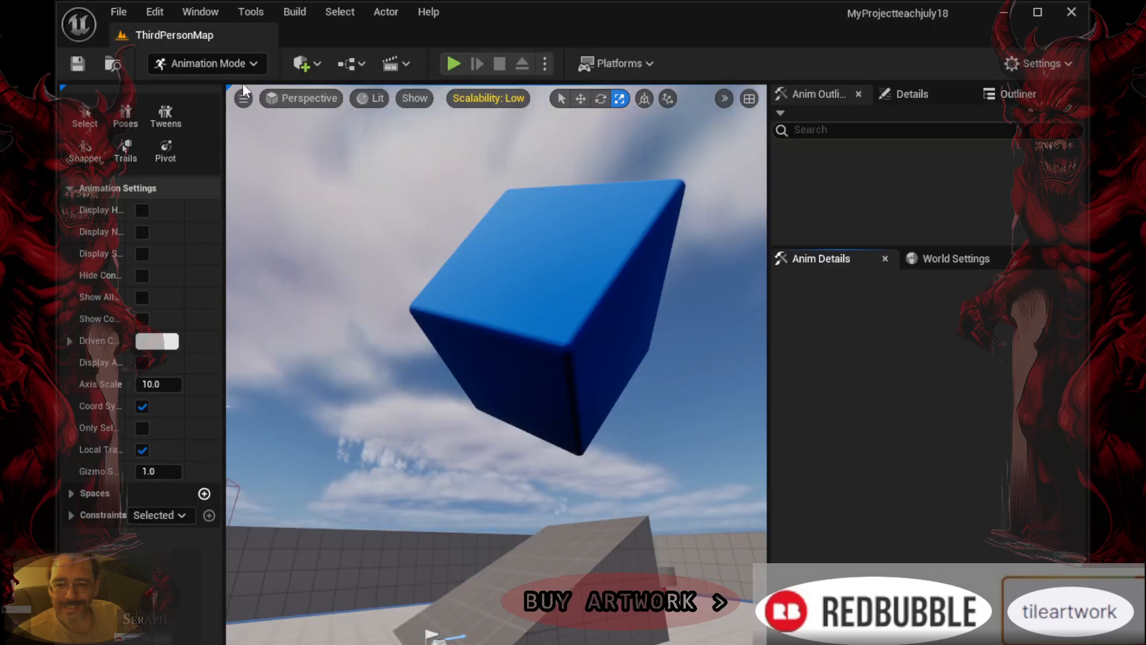
left_click(222, 60)
left_click(115, 17)
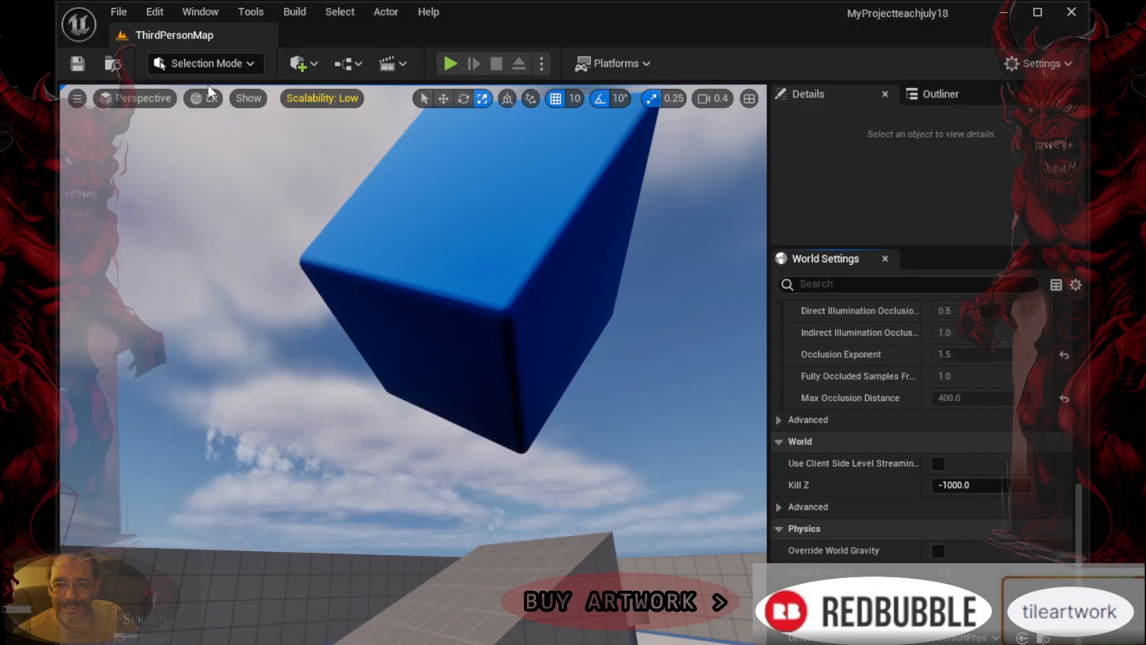
Review the list of available editor modes
left_click(208, 64)
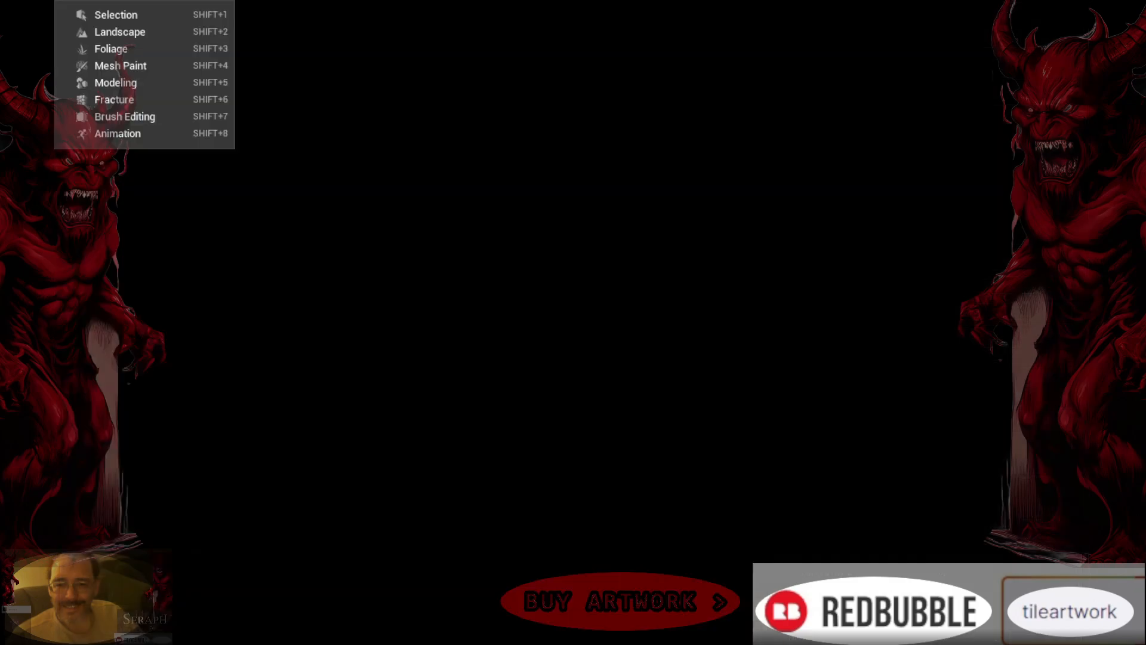
left_click(216, 65)
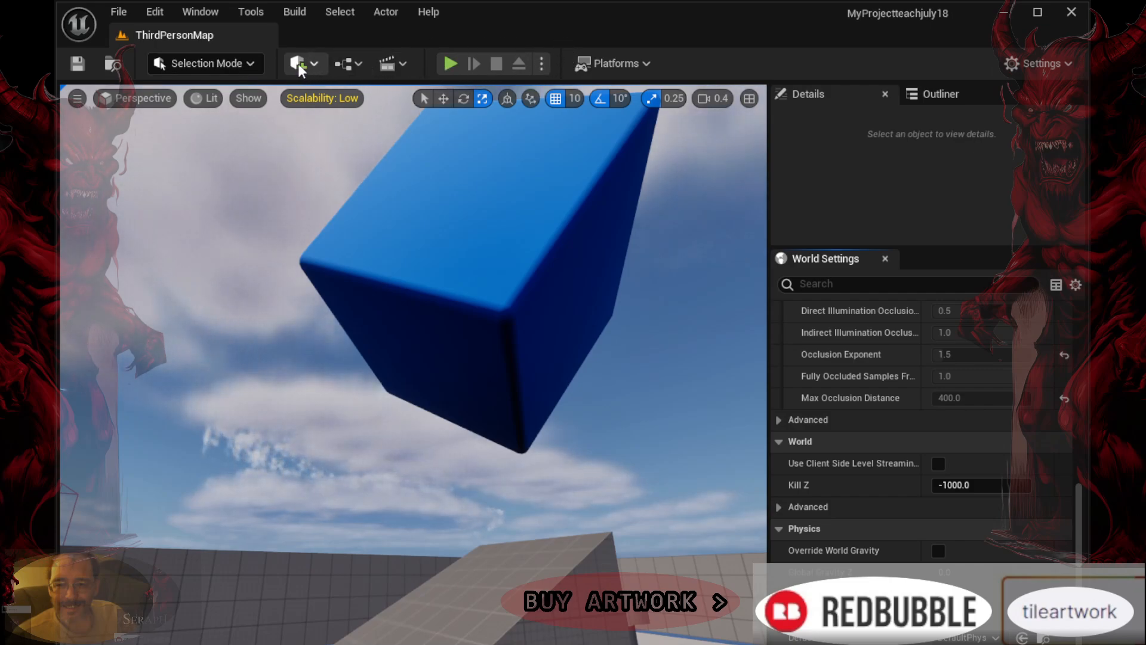
left_click(257, 64)
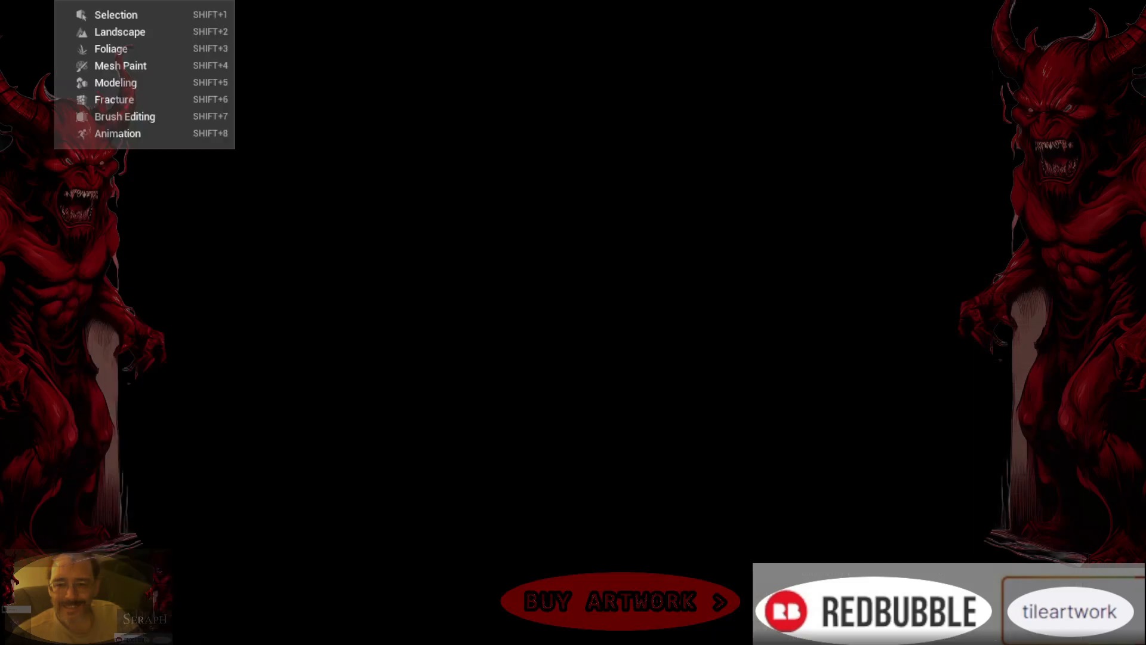
left_click(232, 59)
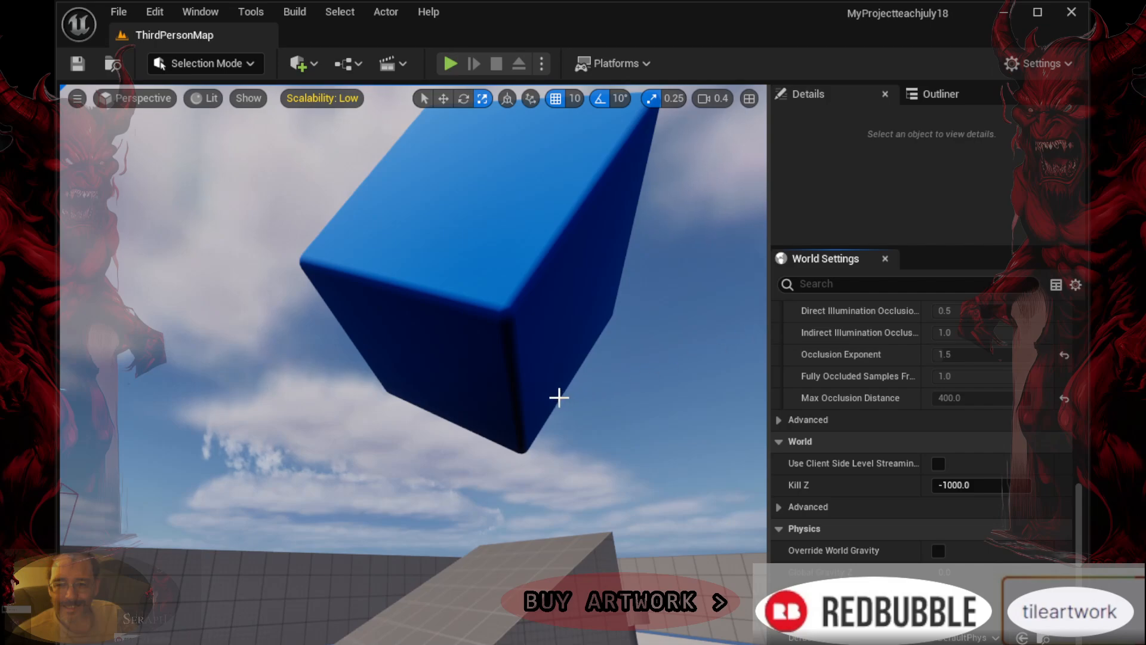
Select the small dark cube floating above the blue cube
right_click_drag(558, 396, 558, 272)
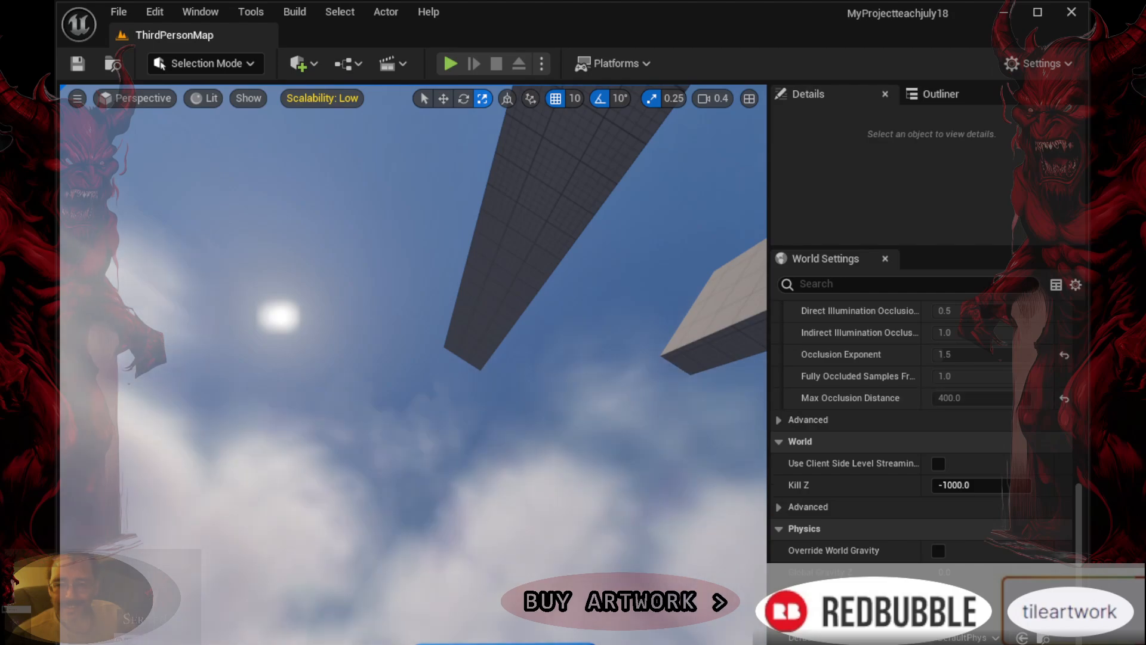
right_click_drag(370, 287, 388, 328)
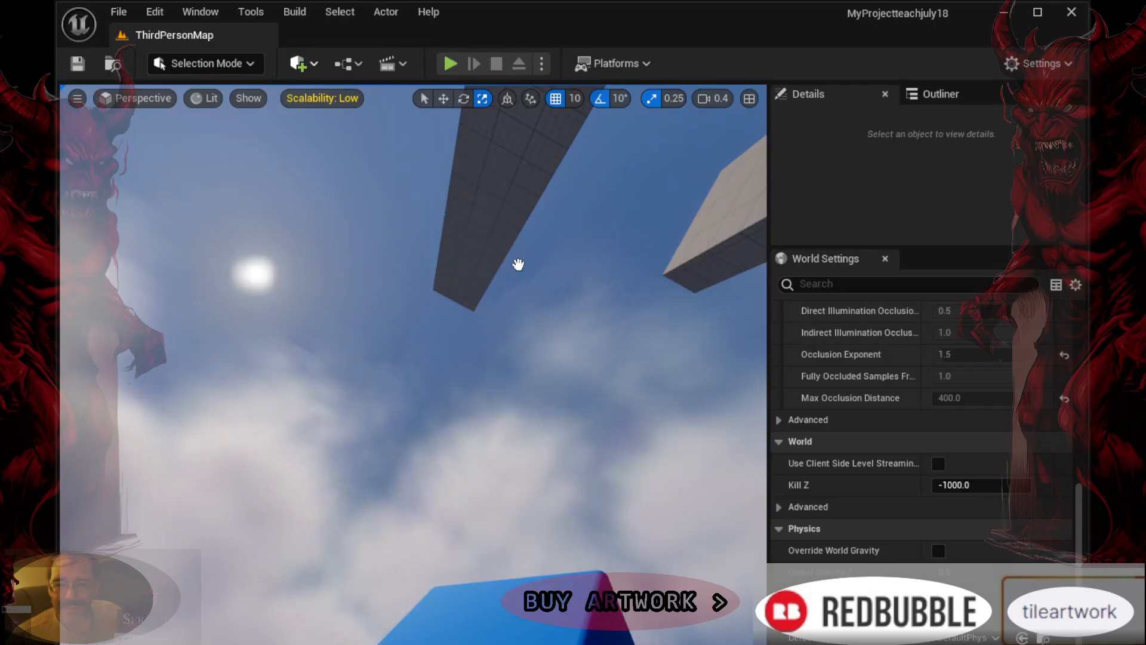
key("f")
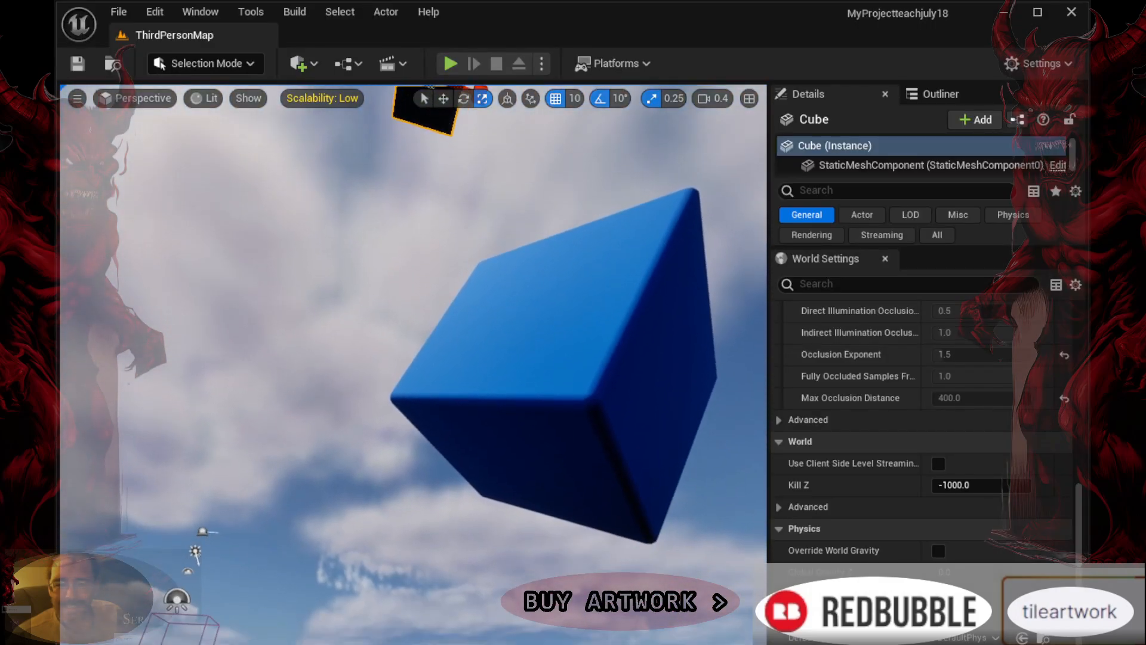
right_click_drag(439, 488, 438, 430)
mouse_move(430, 263)
left_mouse_down()
mouse_move(425, 285)
mouse_move(428, 257)
left_mouse_up()
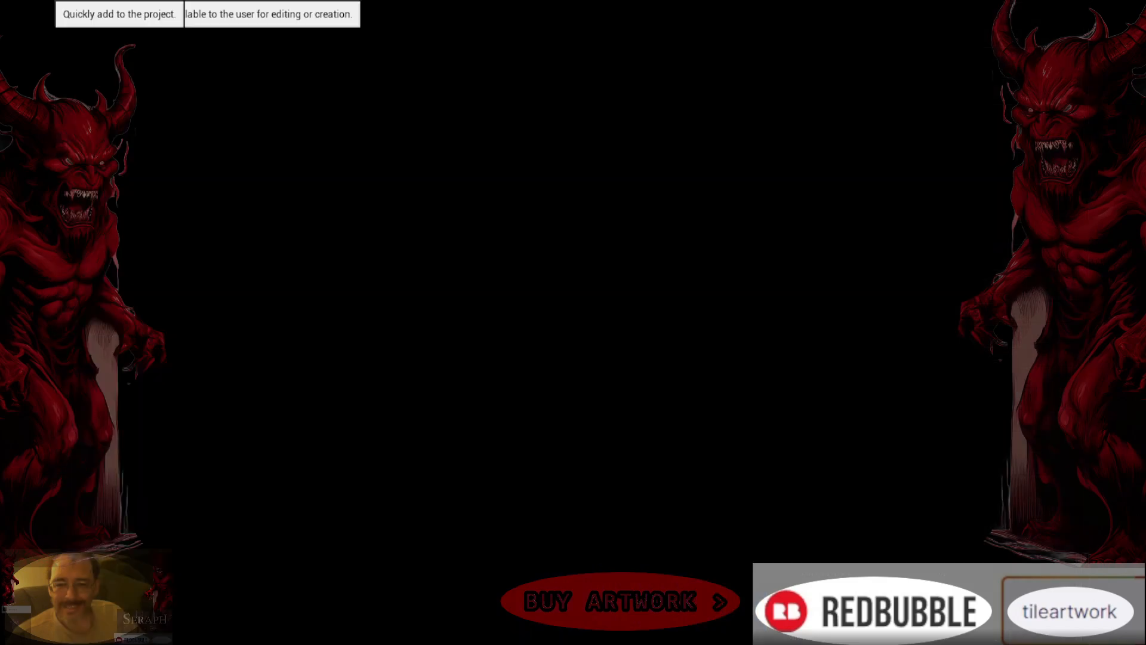
Review the options for quickly adding content and for creating, converting and opening Blueprints, including the GameMode entries
left_click(305, 65)
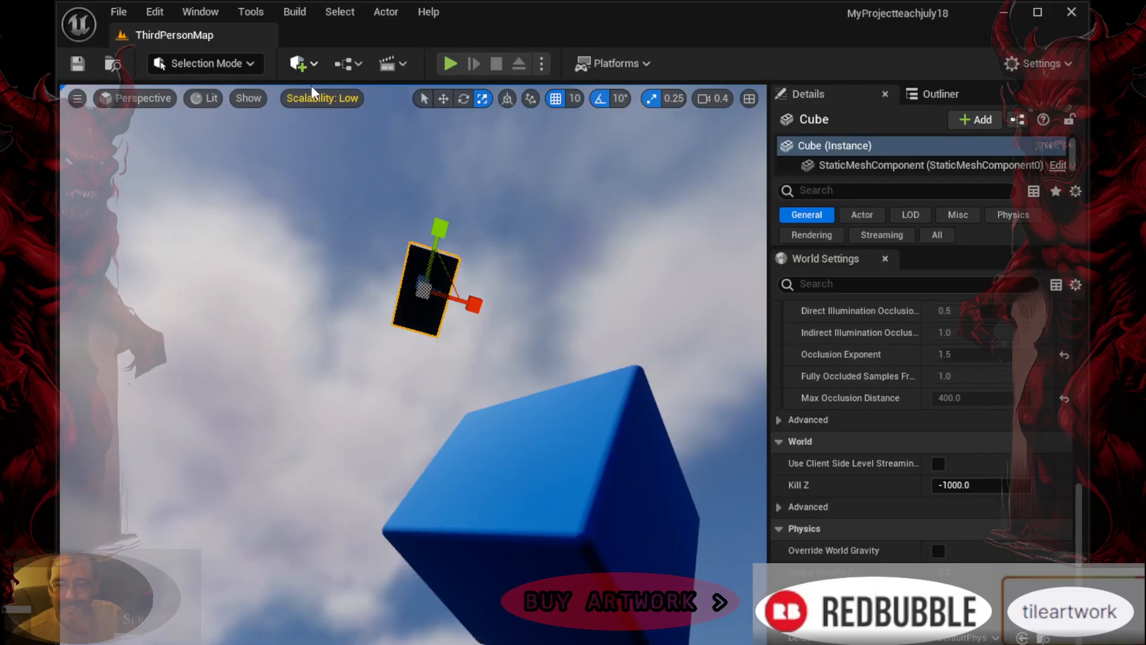
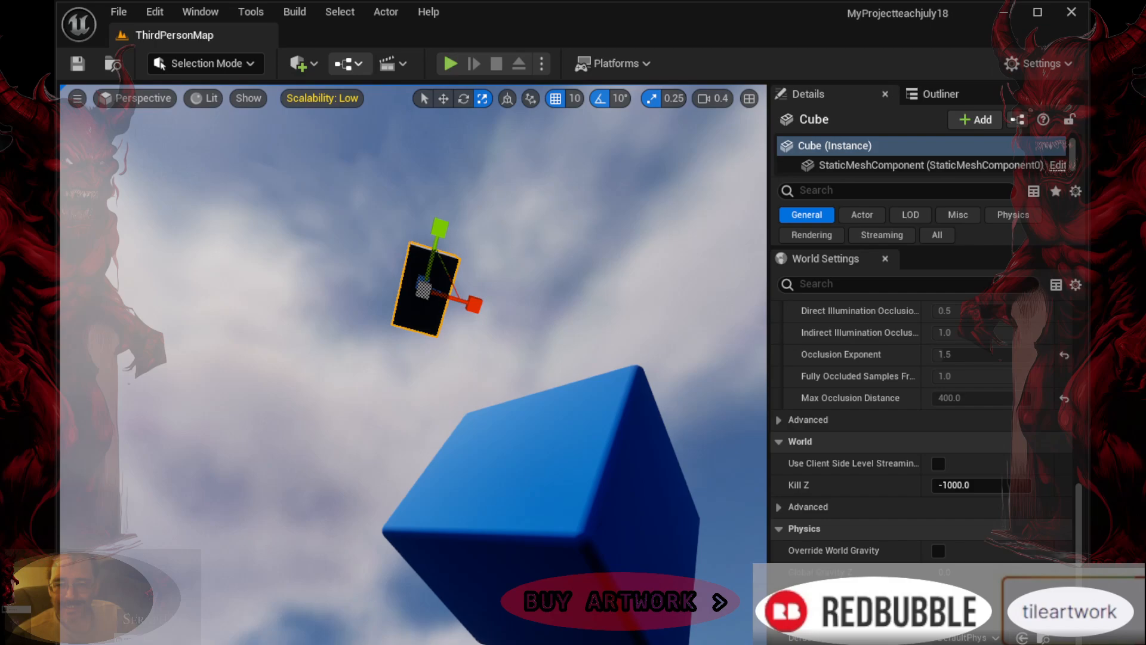
left_click(349, 63)
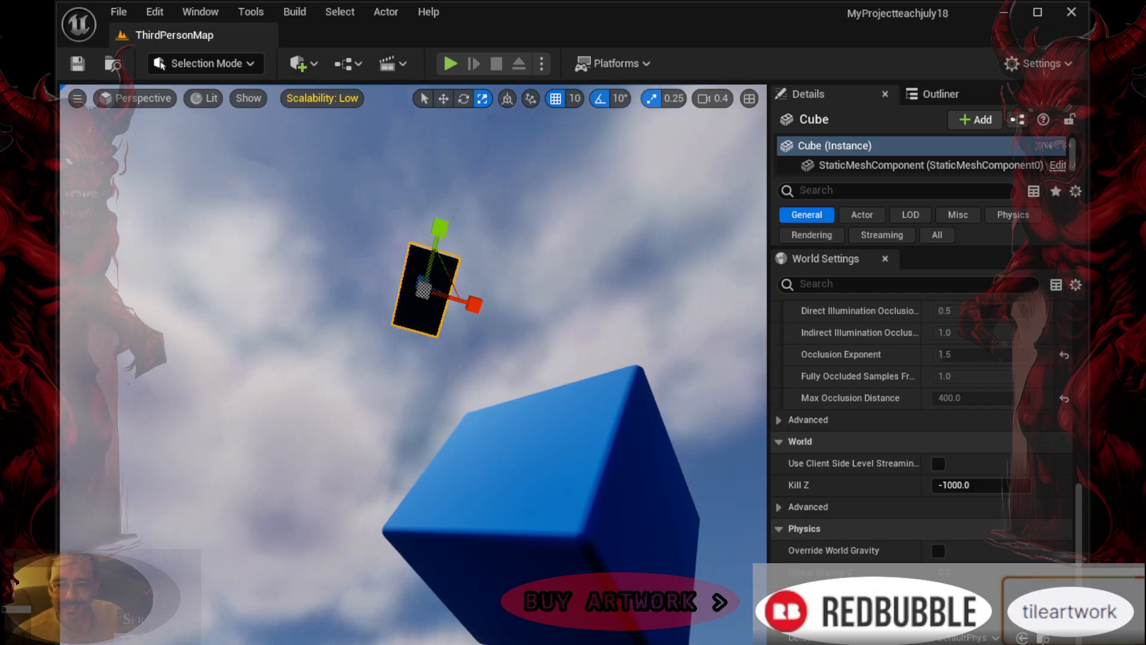
left_click(354, 70)
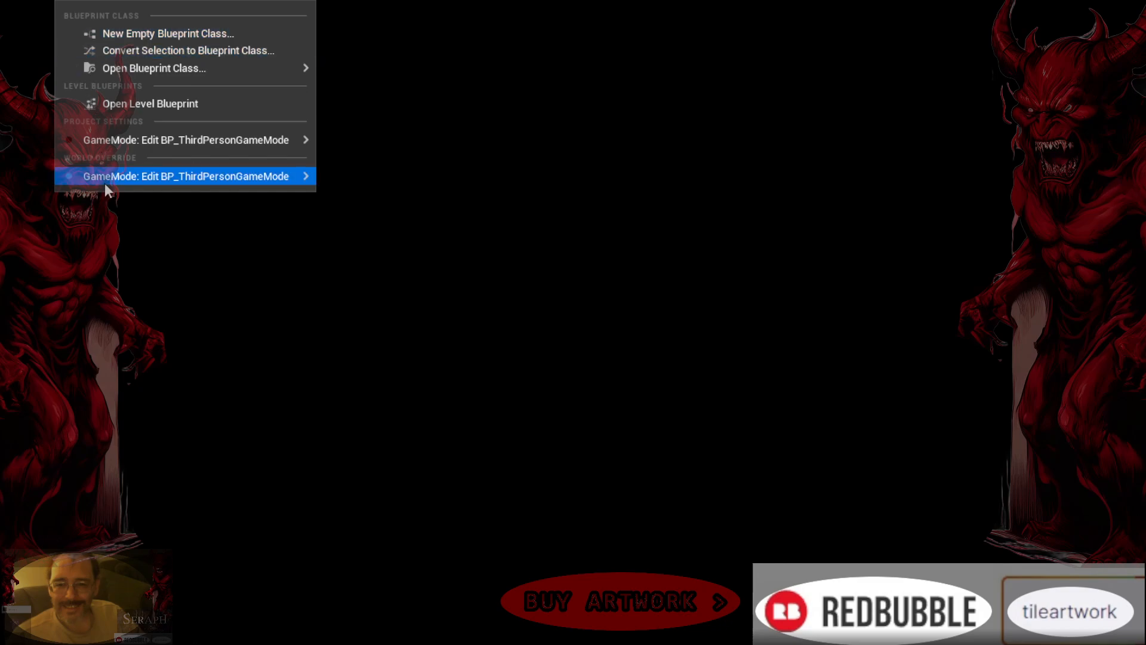
left_click(349, 64)
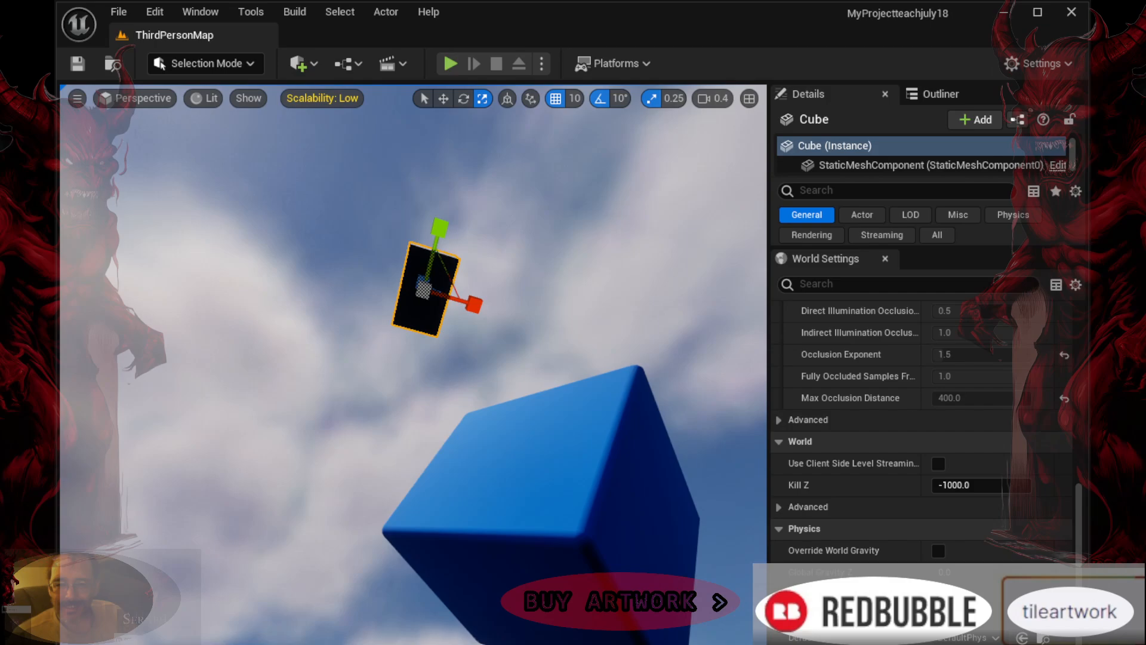
left_click(341, 66)
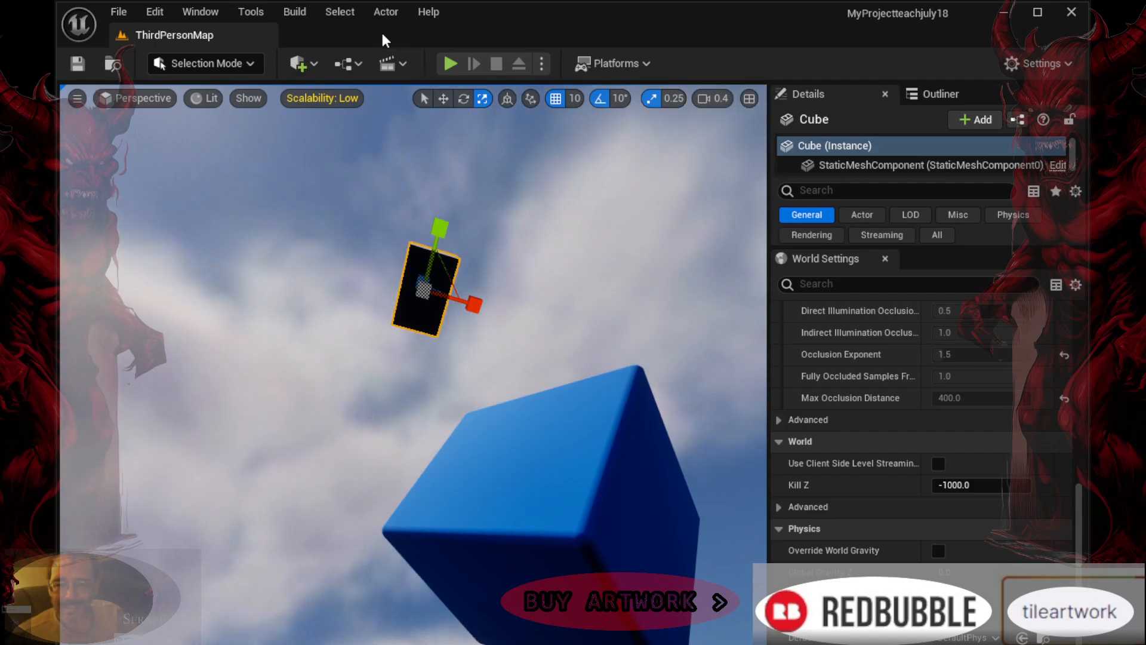
left_click(350, 62)
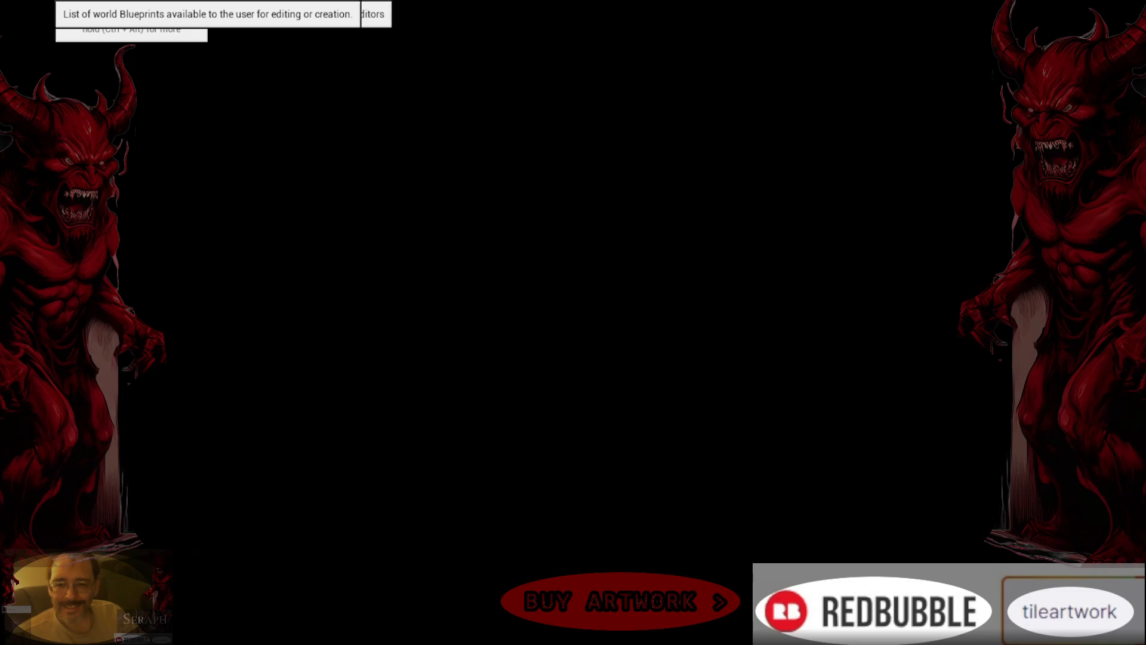
left_click(350, 62)
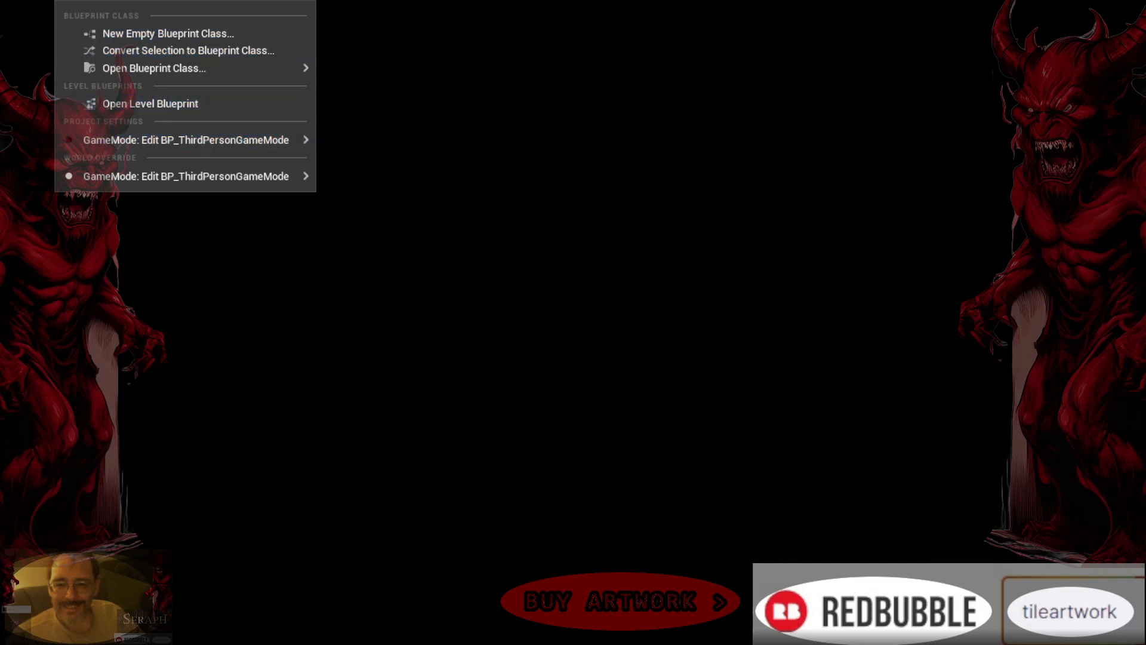
key("Escape")
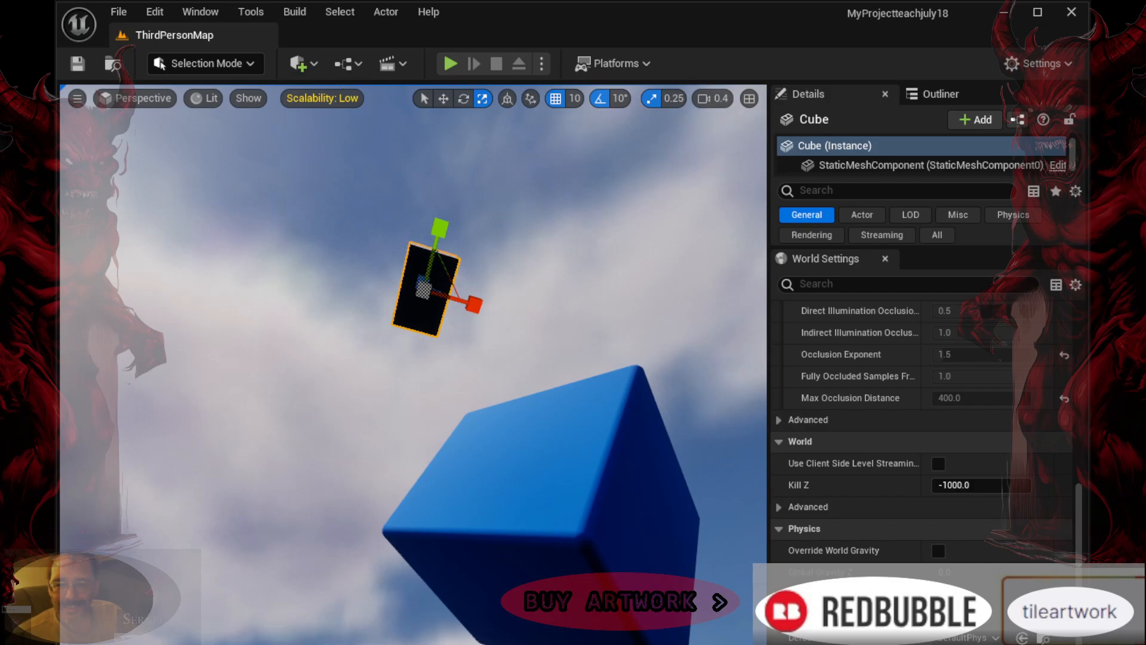
Select the sky sphere in the level viewport
right_click_drag(414, 364, 582, 472)
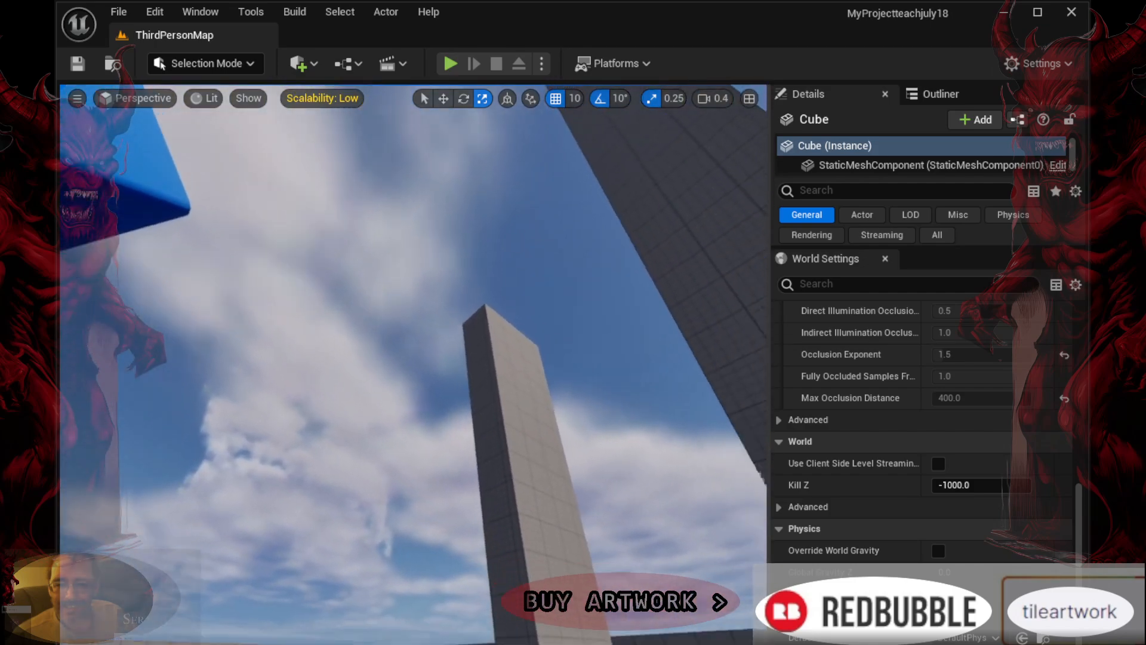
right_click_drag(382, 388, 507, 436)
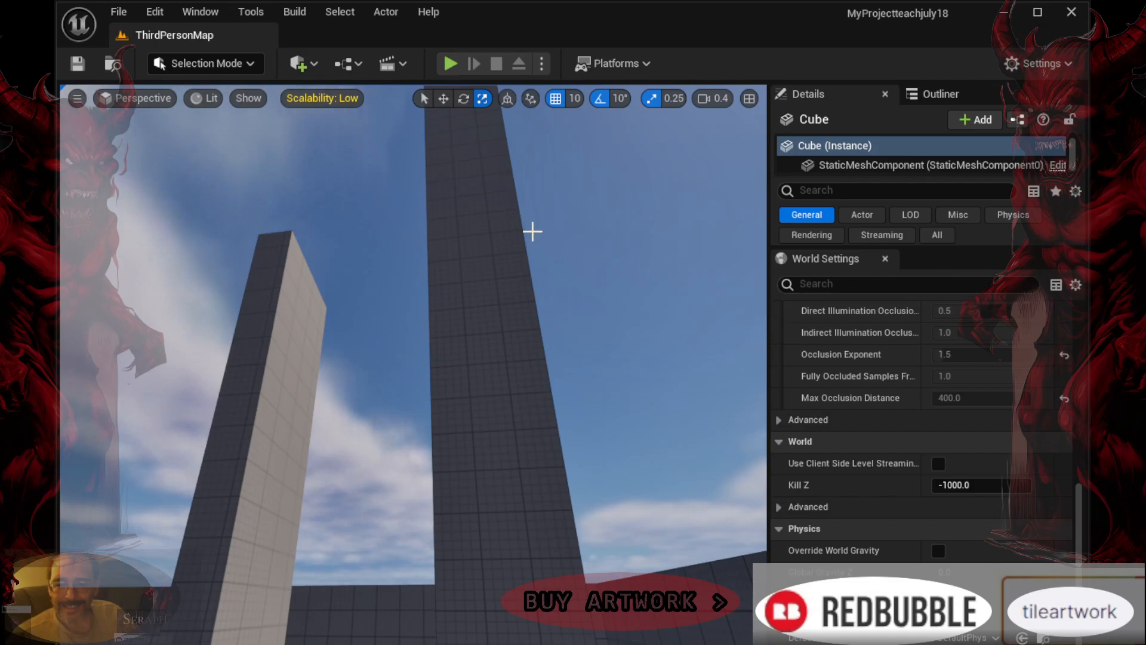
left_click(385, 224)
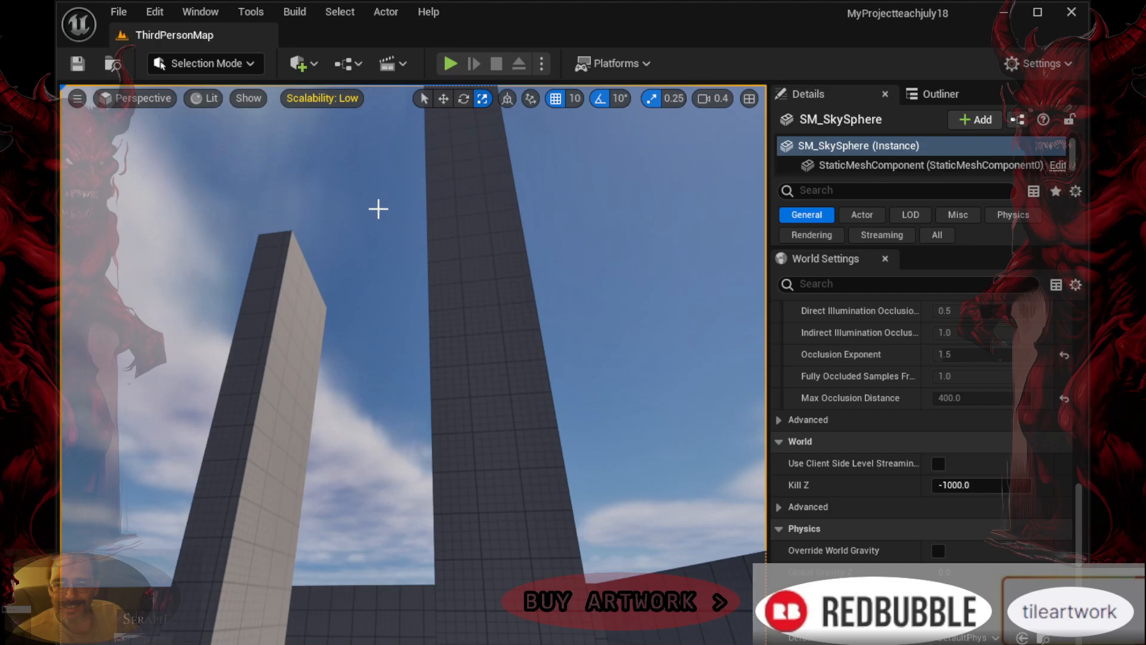
mouse_move(374, 207)
right_mouse_down()
mouse_move(358, 209)
mouse_move(352, 164)
mouse_move(343, 233)
mouse_move(371, 215)
right_mouse_up()
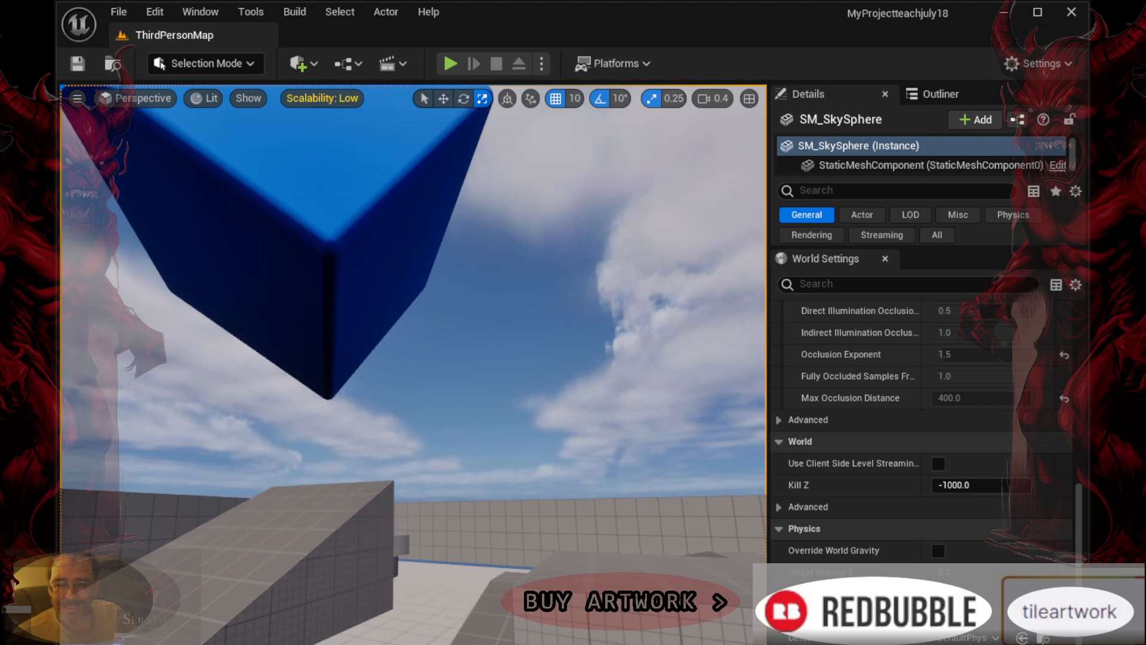
mouse_move(559, 394)
right_mouse_down()
mouse_move(552, 436)
mouse_move(592, 433)
mouse_move(441, 431)
mouse_move(456, 417)
mouse_move(479, 419)
mouse_move(390, 413)
mouse_move(478, 413)
mouse_move(562, 397)
right_mouse_up()
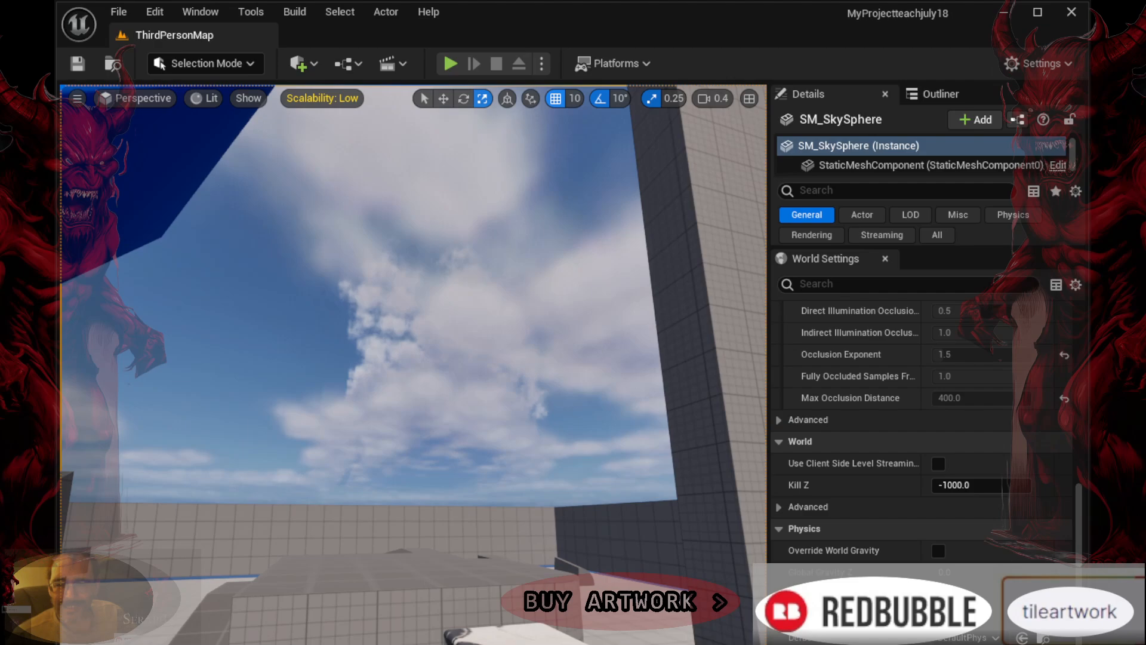
Play-test the level in the viewport, stop the session and look back over the walled arena
left_click(450, 64)
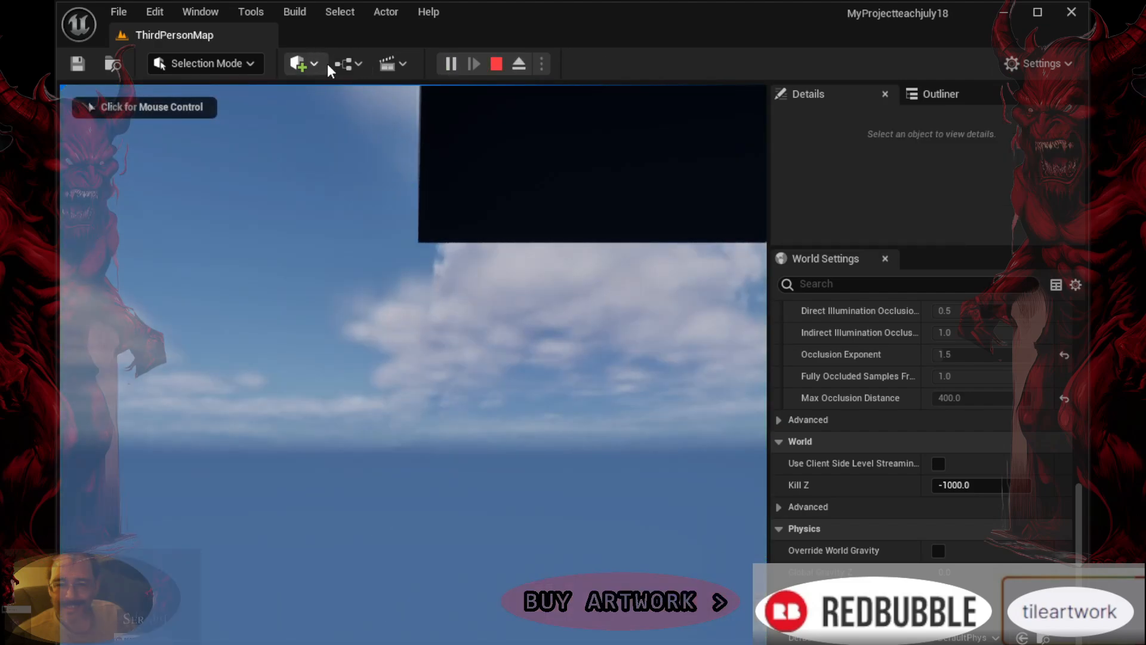
left_click(496, 64)
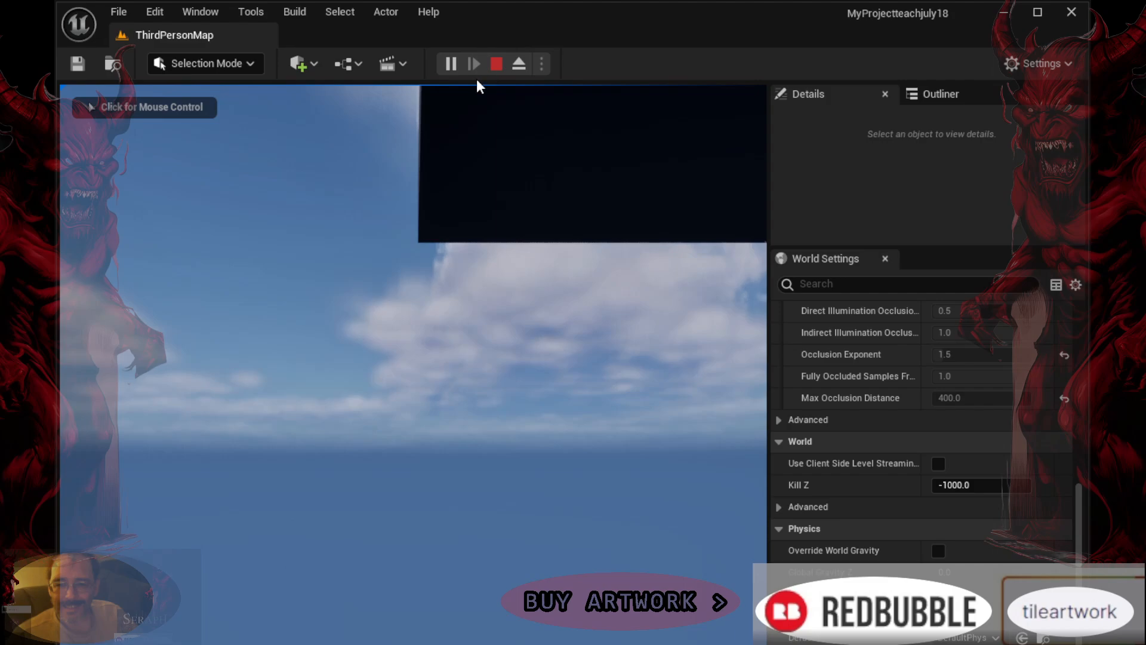
right_click_drag(475, 277, 490, 325)
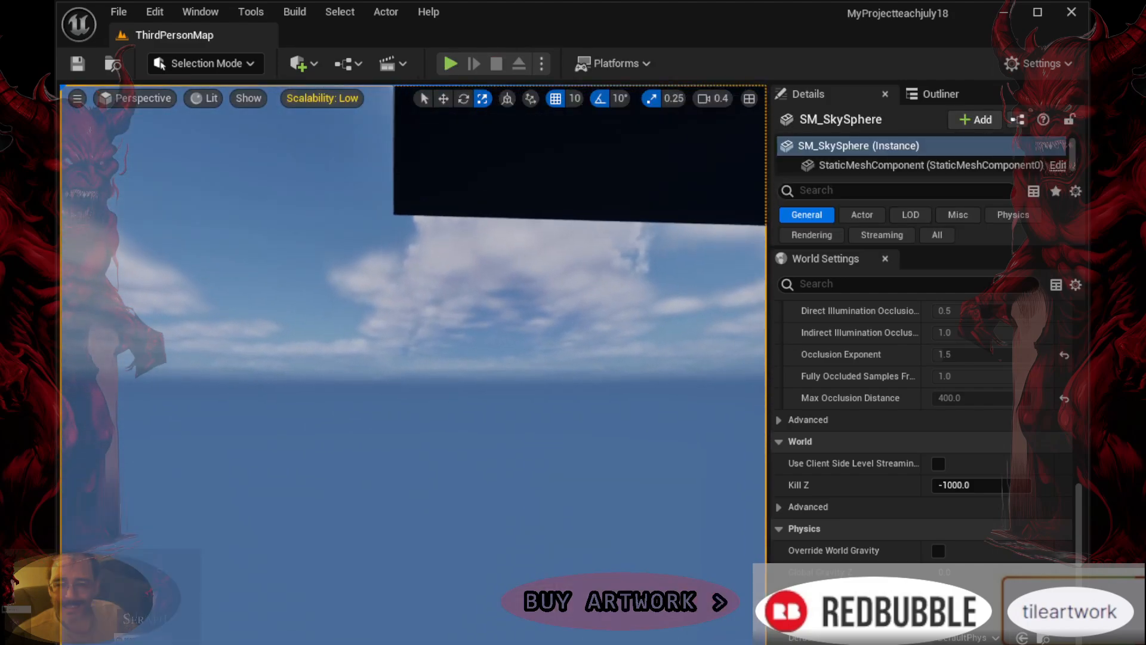
mouse_move(457, 219)
right_mouse_down()
mouse_move(459, 251)
mouse_move(459, 221)
right_mouse_up()
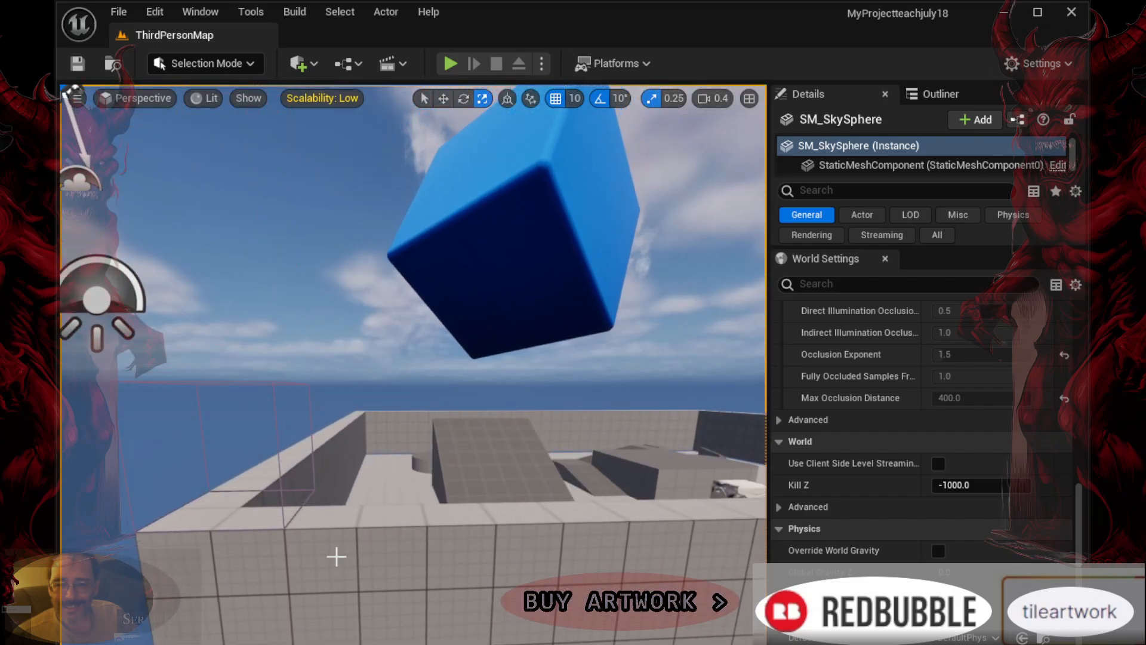
Review the play modes, player spawn location and multiplayer options available for running the level
right_click_drag(464, 621, 464, 615)
middle_click_drag(464, 614, 421, 506)
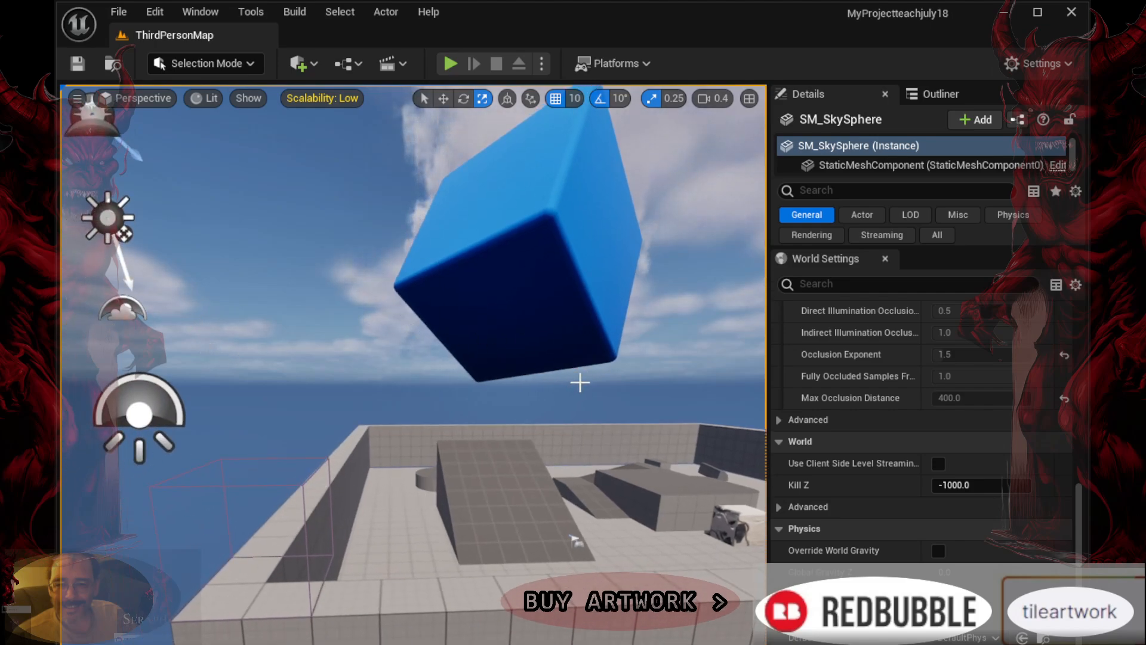
scroll(581, 394, "up", 3)
right_click_drag(561, 410, 626, 408)
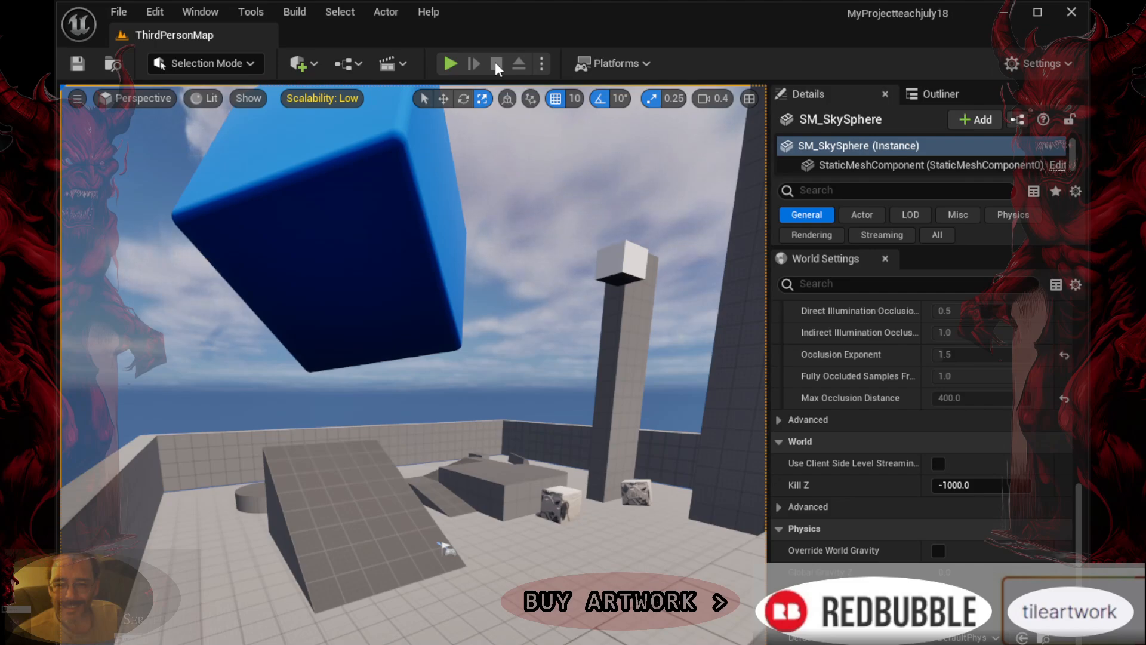
left_click(542, 62)
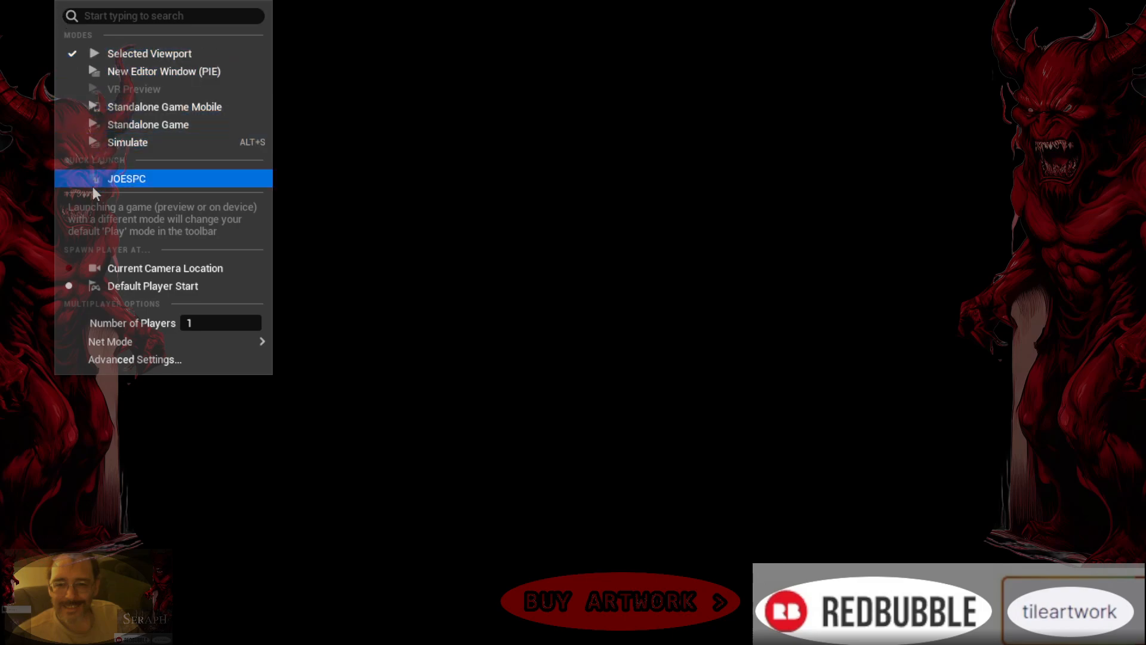
left_click(84, 360)
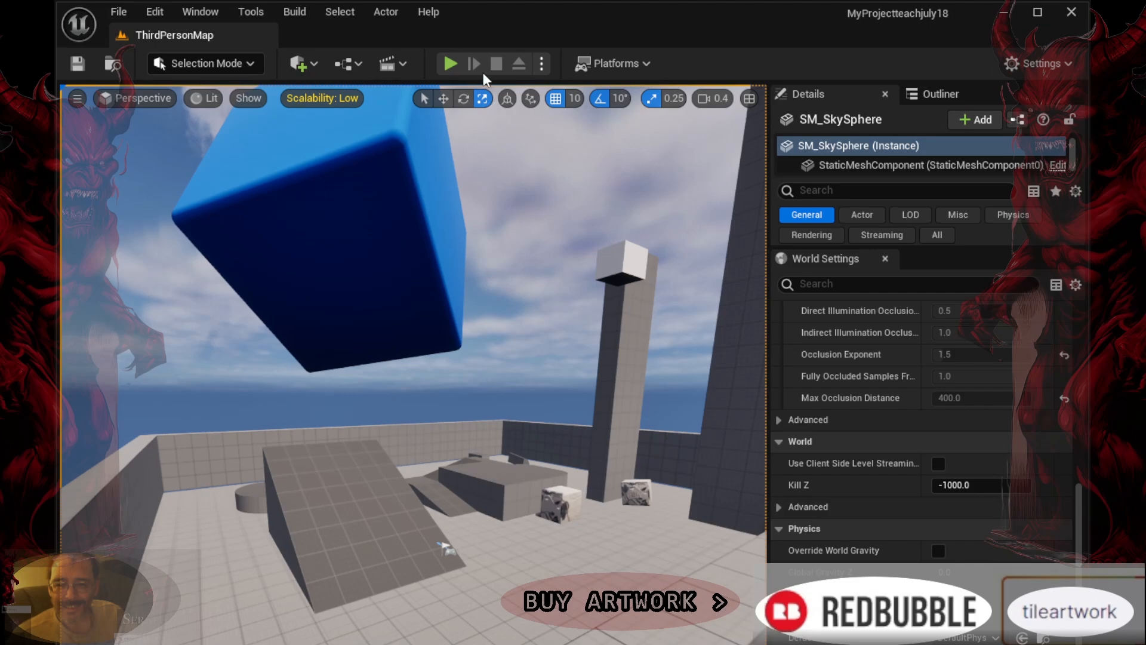
left_click(540, 63)
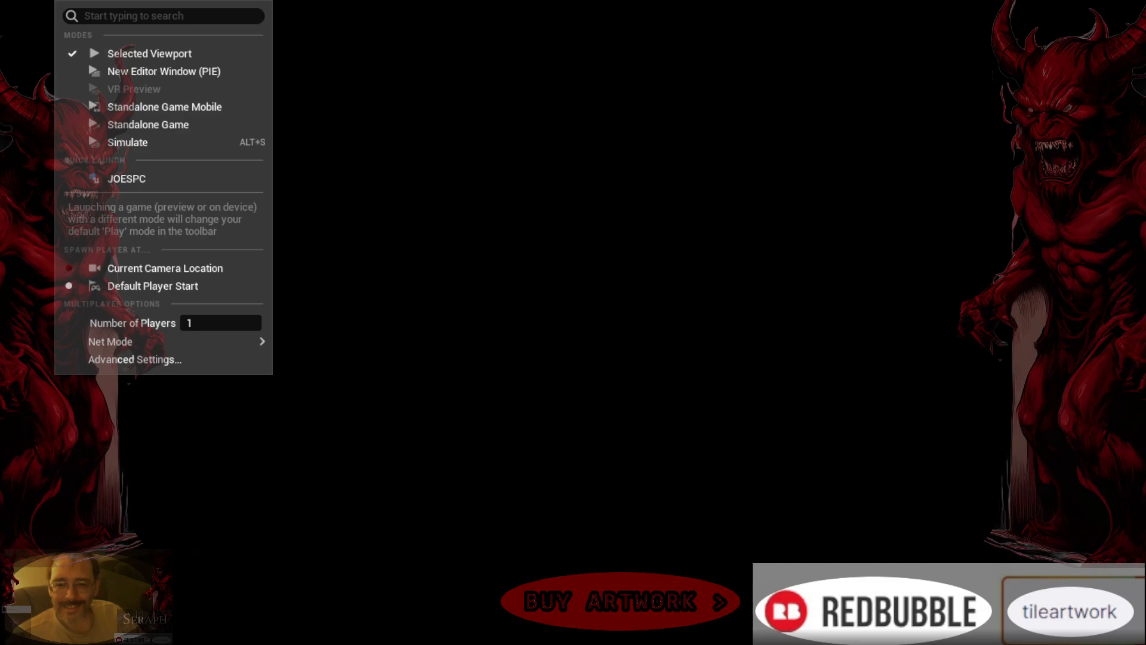
left_click(541, 64)
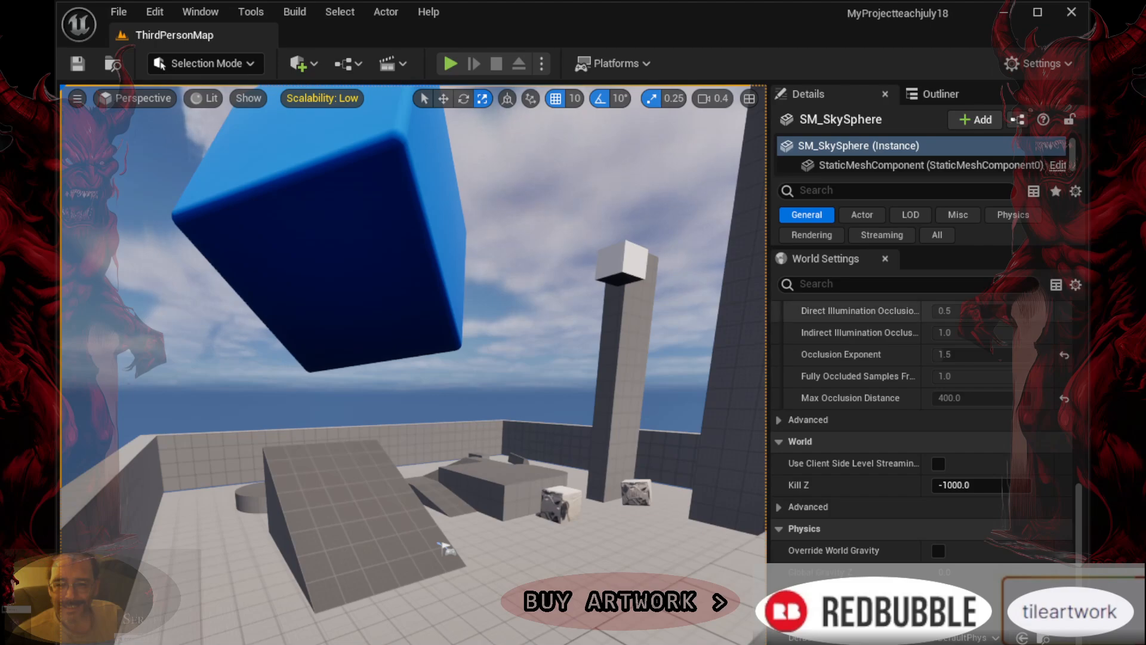
Check the platform launch options and save all the modified level actors listed in Save Content
right_click_drag(526, 409, 473, 434)
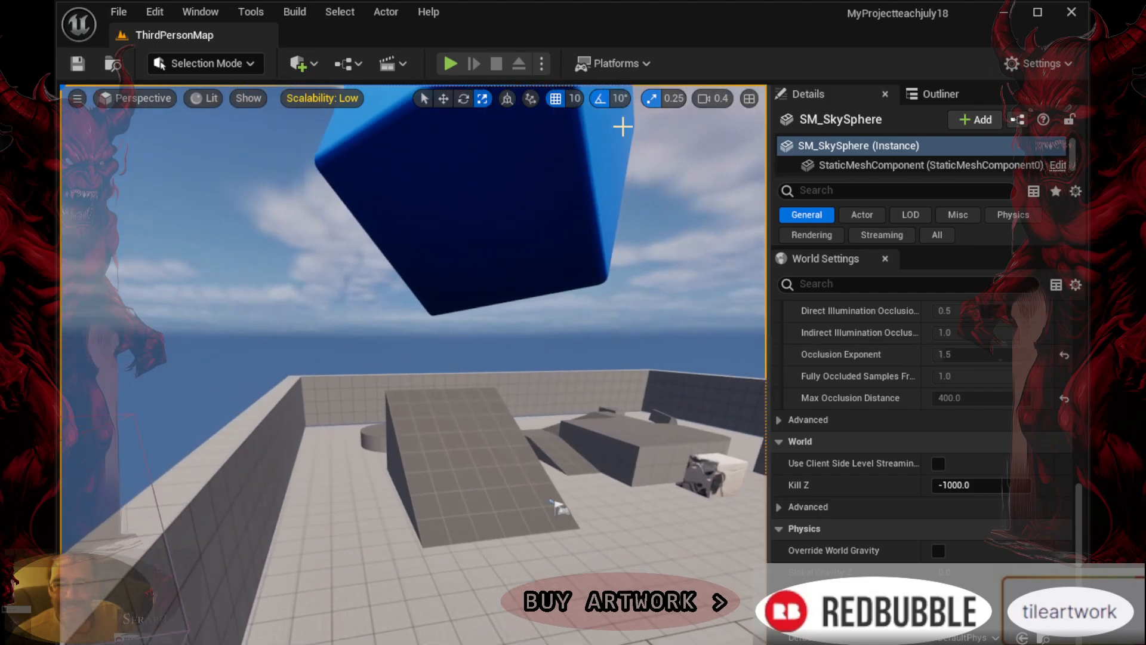
left_click(612, 63)
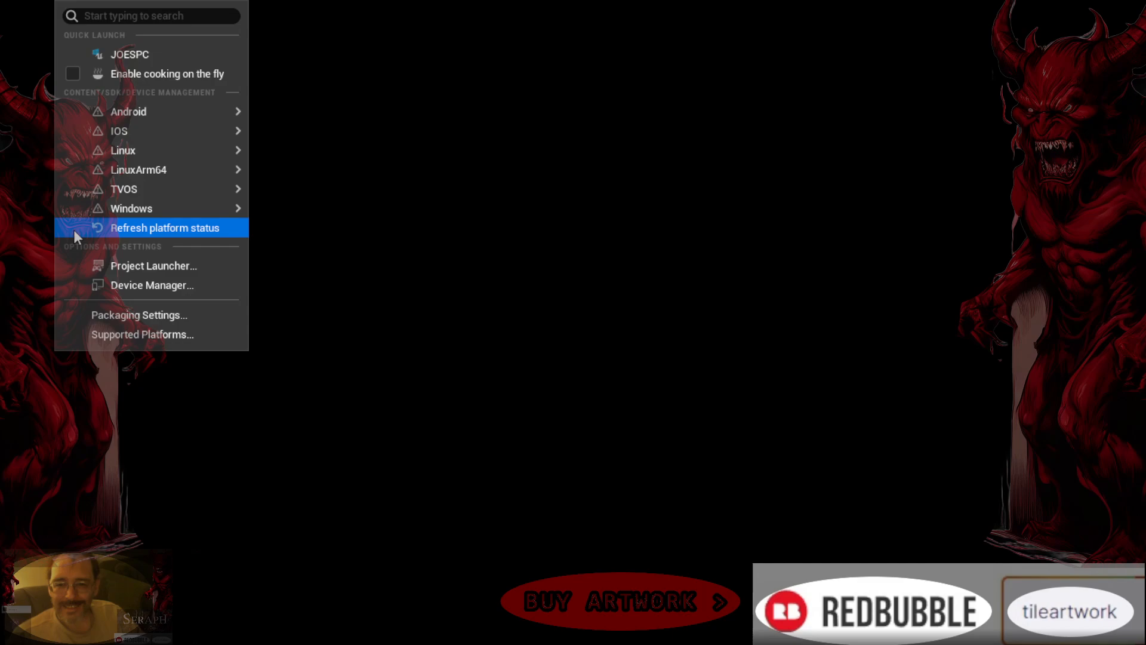
left_click(74, 261)
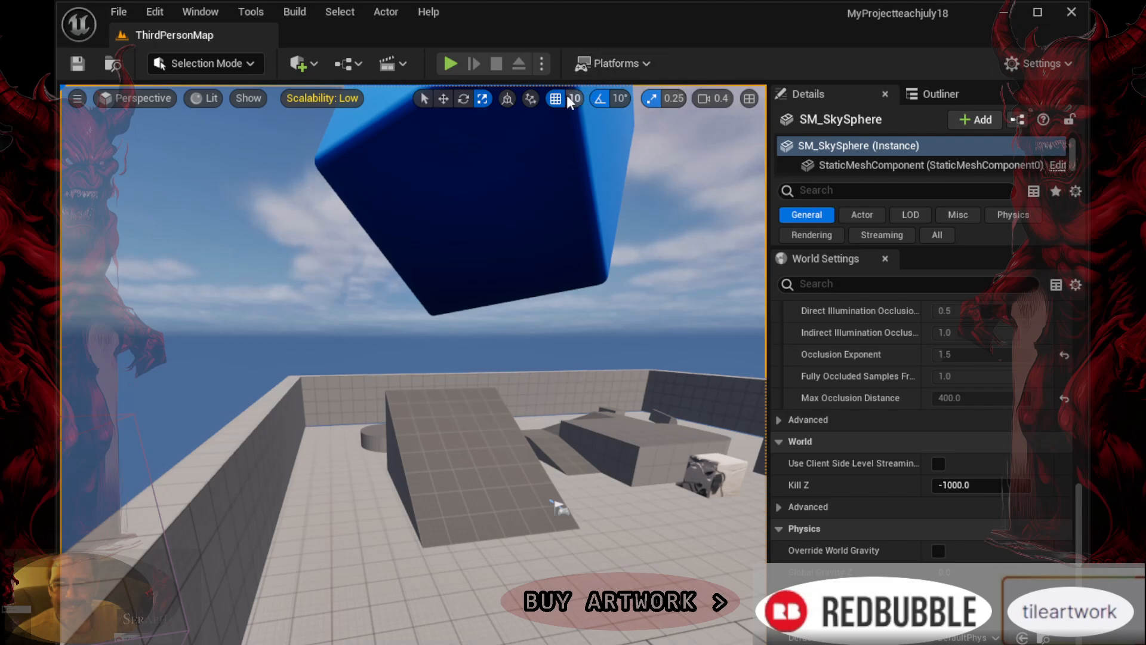
left_click(620, 62)
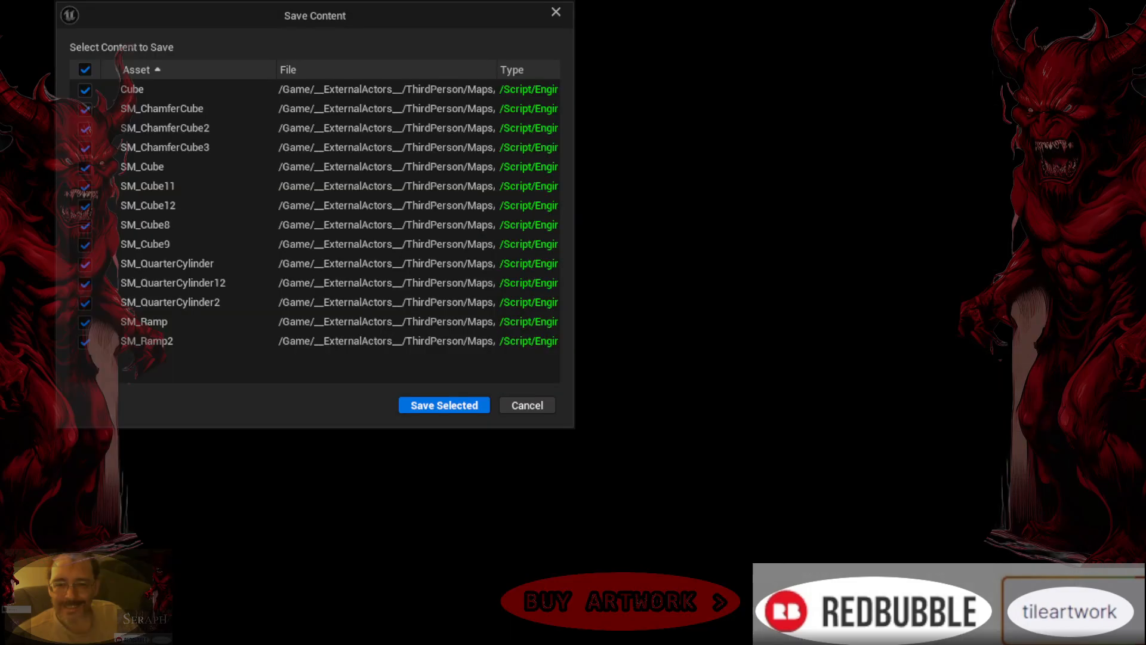
left_click(409, 407)
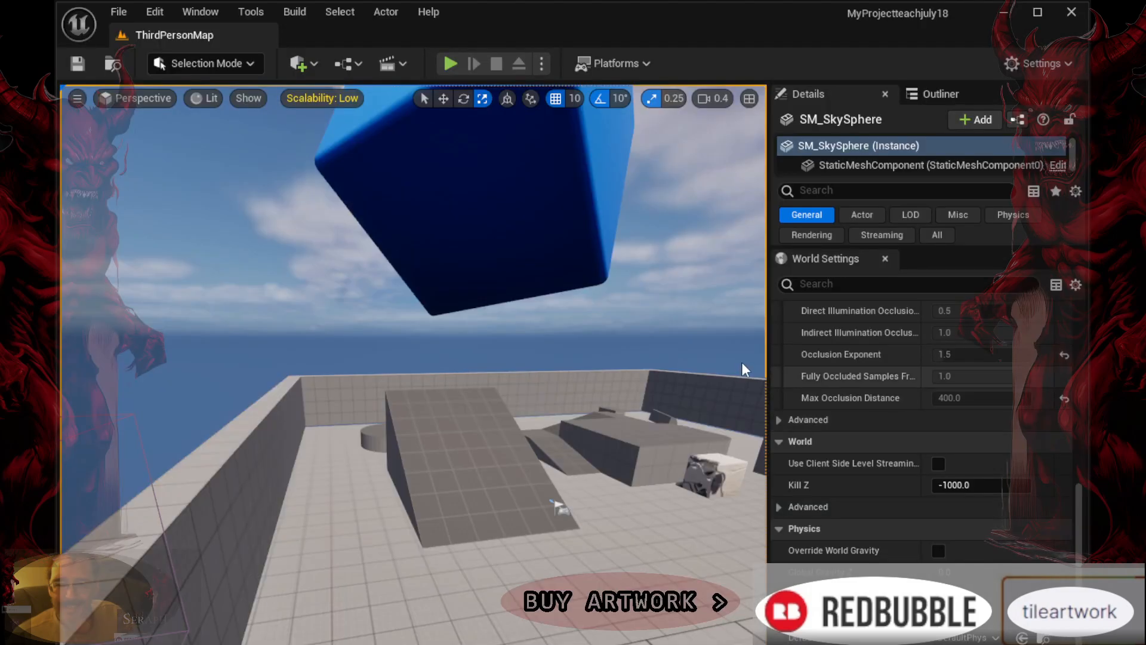
Review the quick launch, SDK management, Project Launcher and packaging options for the target platforms
left_click(605, 62)
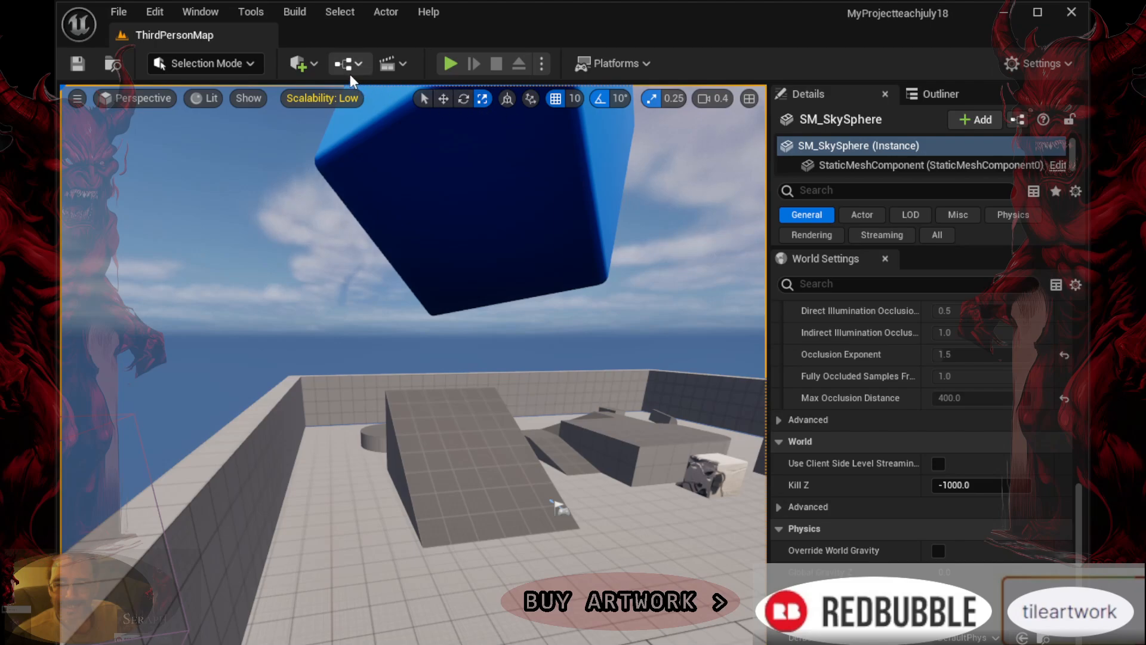
left_click(614, 71)
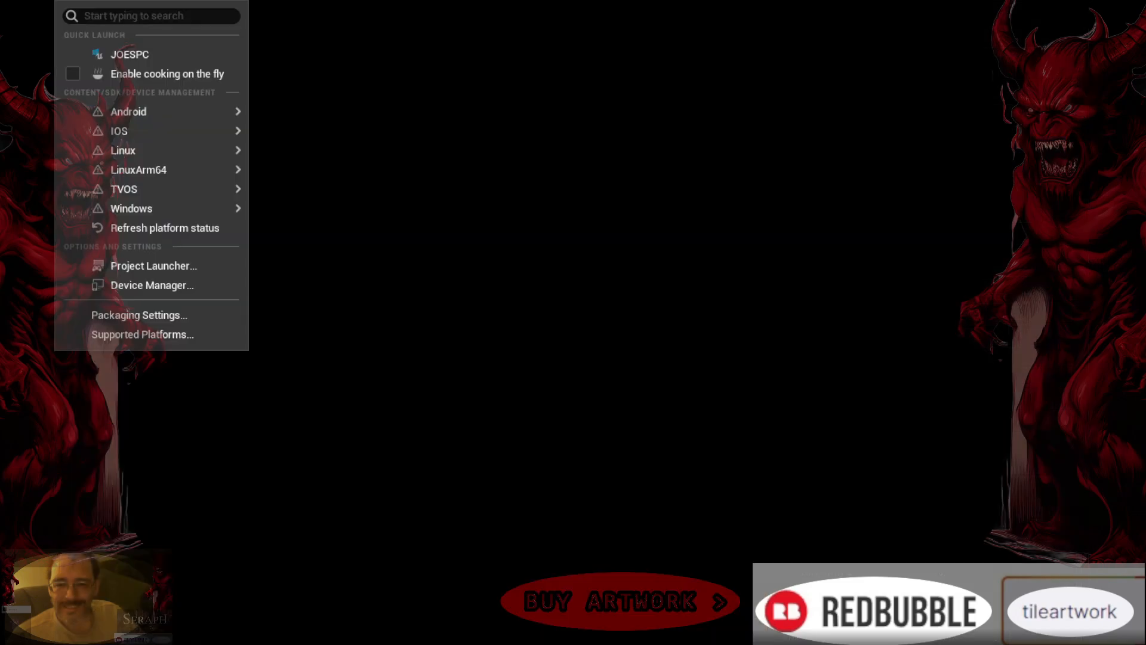
left_click(614, 71)
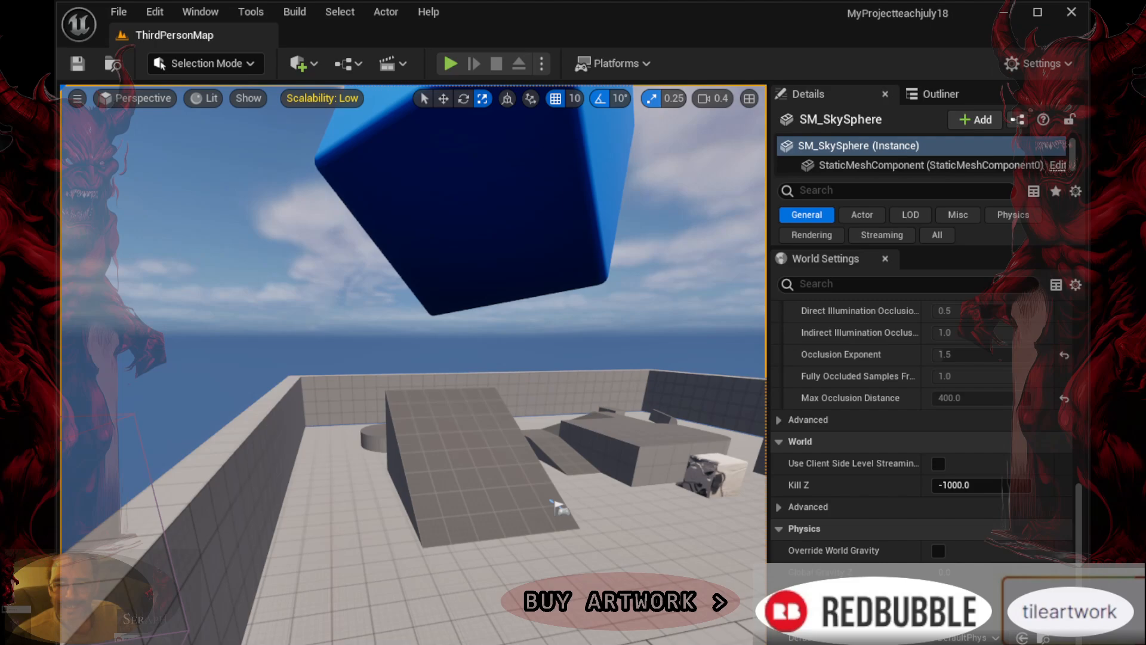
Select the arena's back wall behind the ramp in the level viewport
right_click_drag(428, 382, 434, 382)
left_click(429, 383)
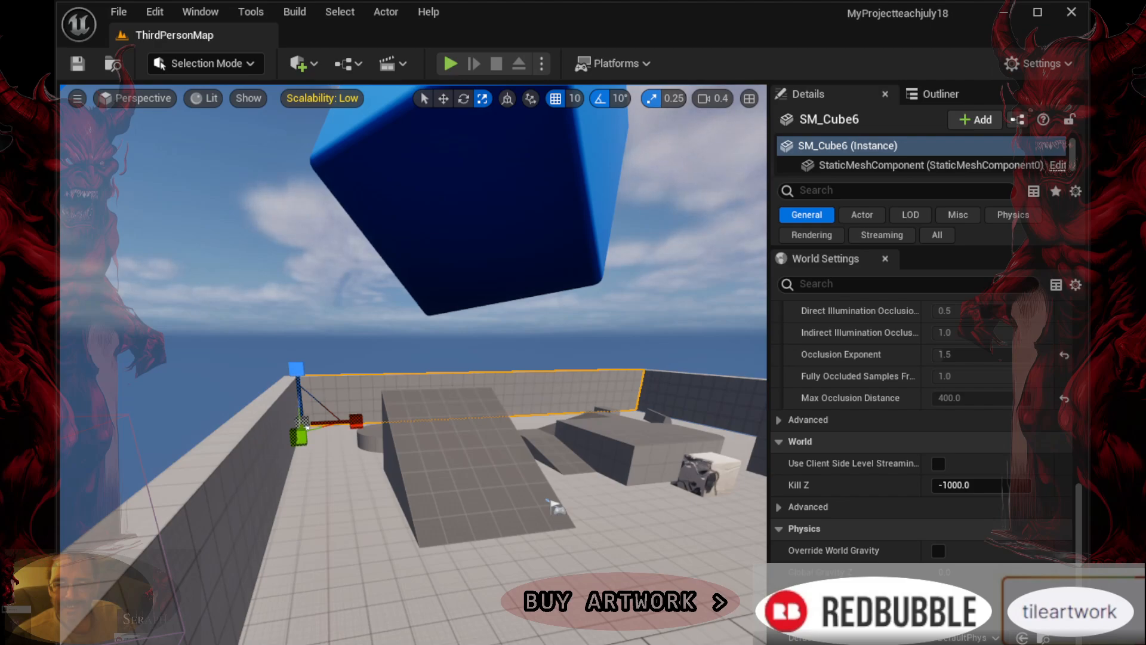
Show and hide the Output Log drawer several times and request the Output Log as a window
key("grave")
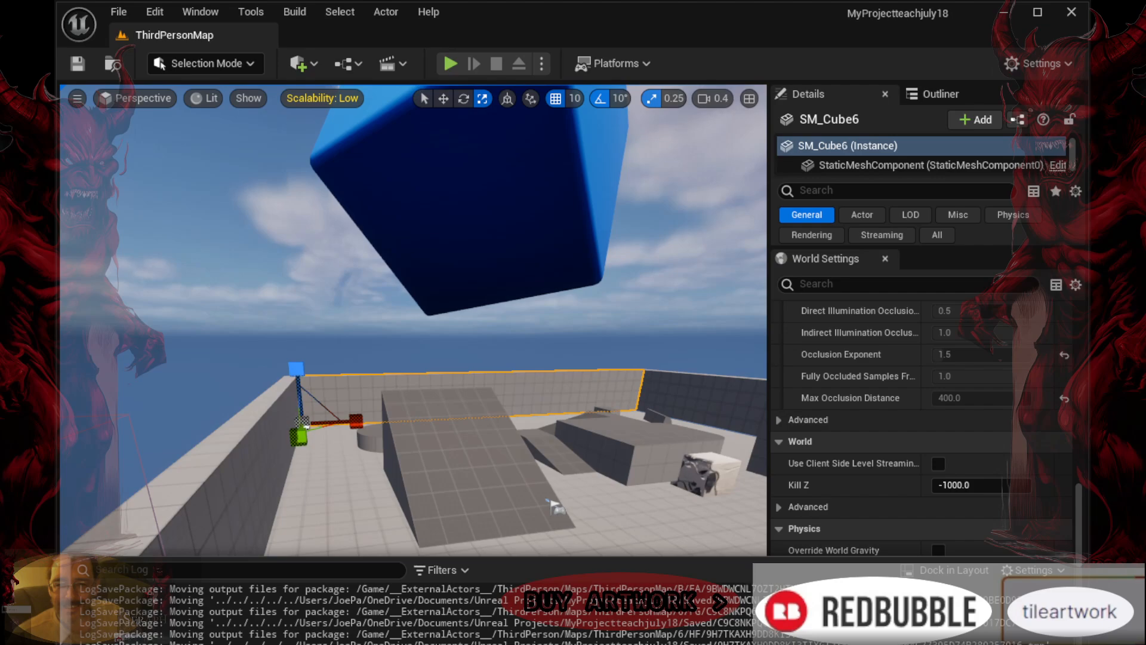
key("grave")
key("grave")
key("grave")
key("grave")
key("grave")
key("grave")
key("grave")
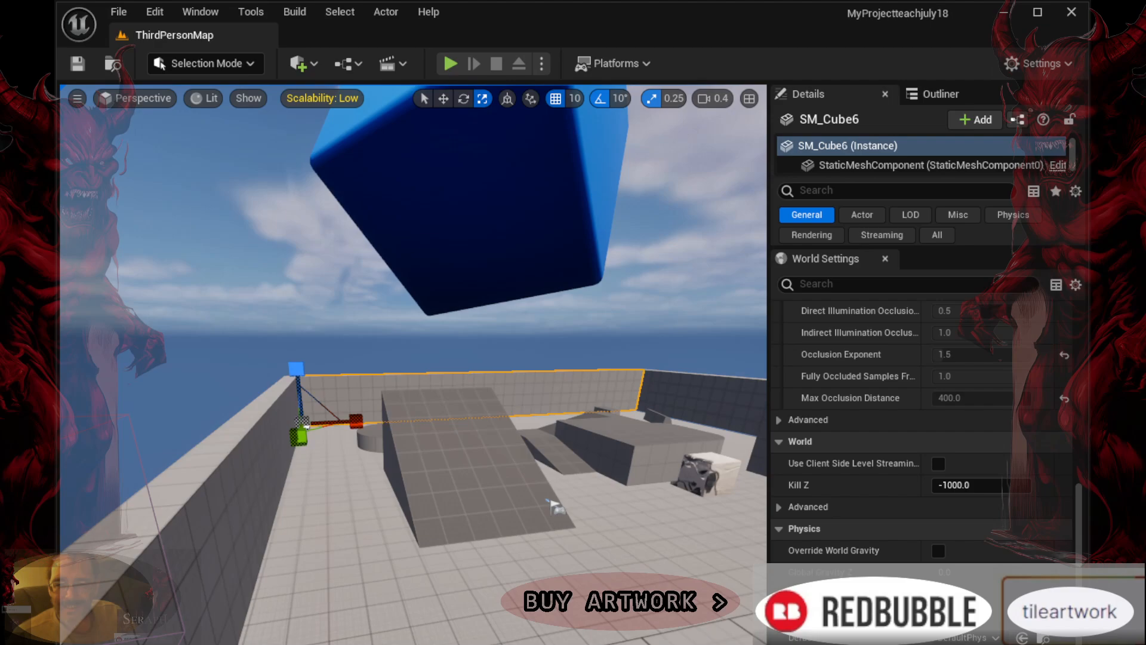
key("grave")
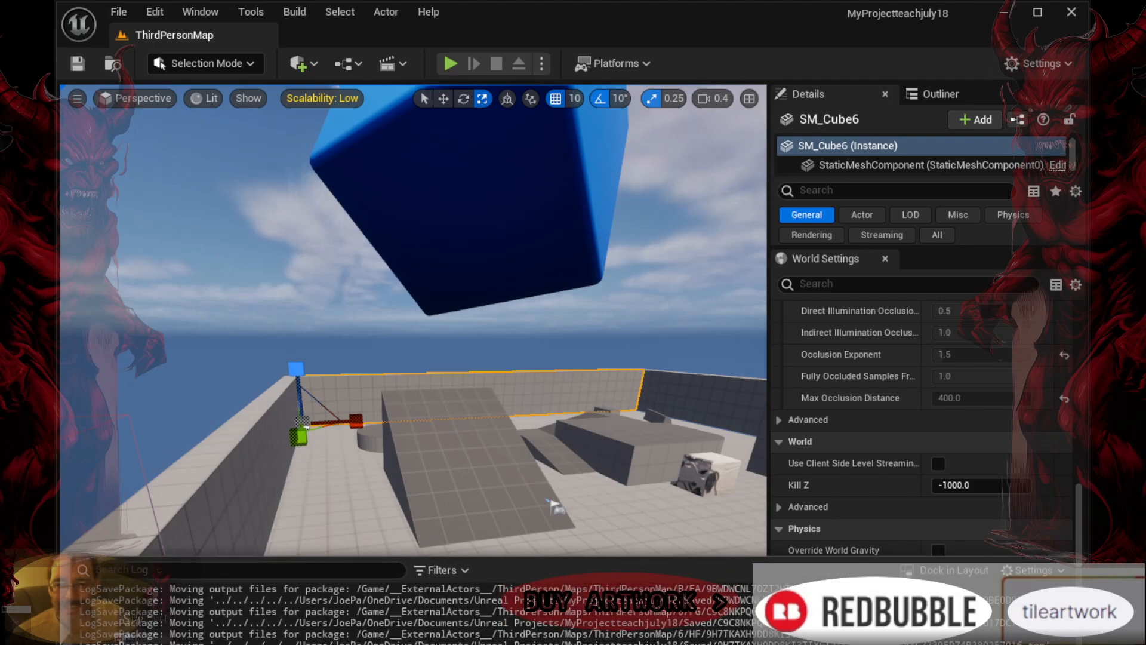
key("grave")
key("grave")
key("grave")
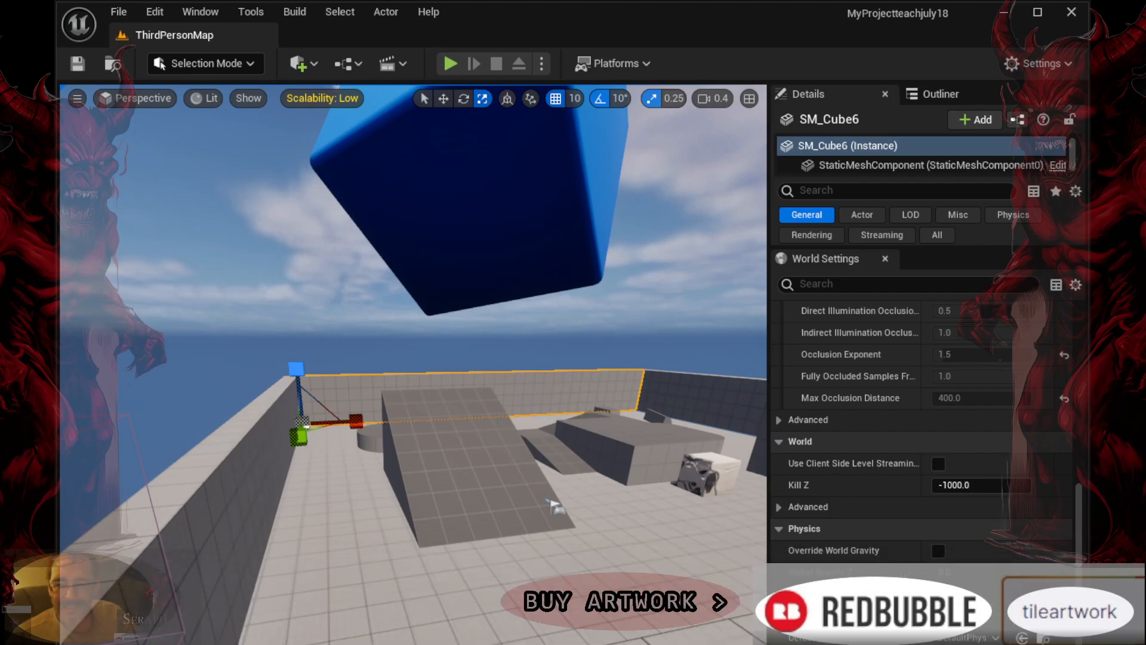
left_click(200, 12)
left_click(127, 383)
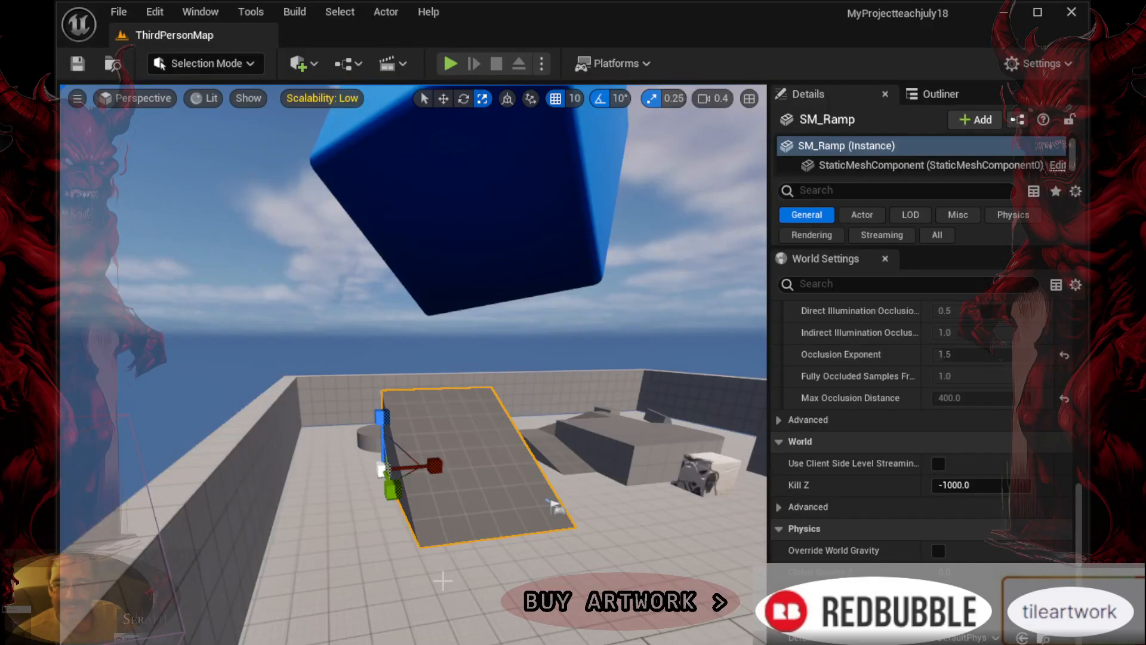
Select the arena floor and examine the arena from above its outer wall
left_click(439, 574)
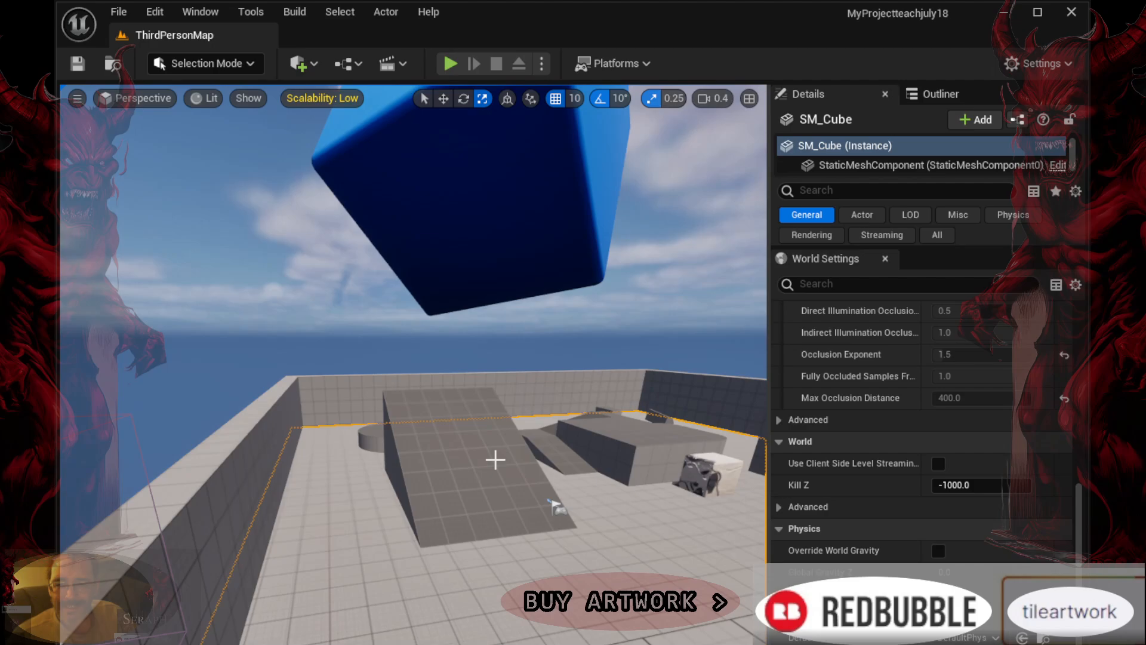
right_click_drag(495, 460, 651, 408)
scroll(512, 407, "up", 5)
right_click_drag(513, 395, 603, 403)
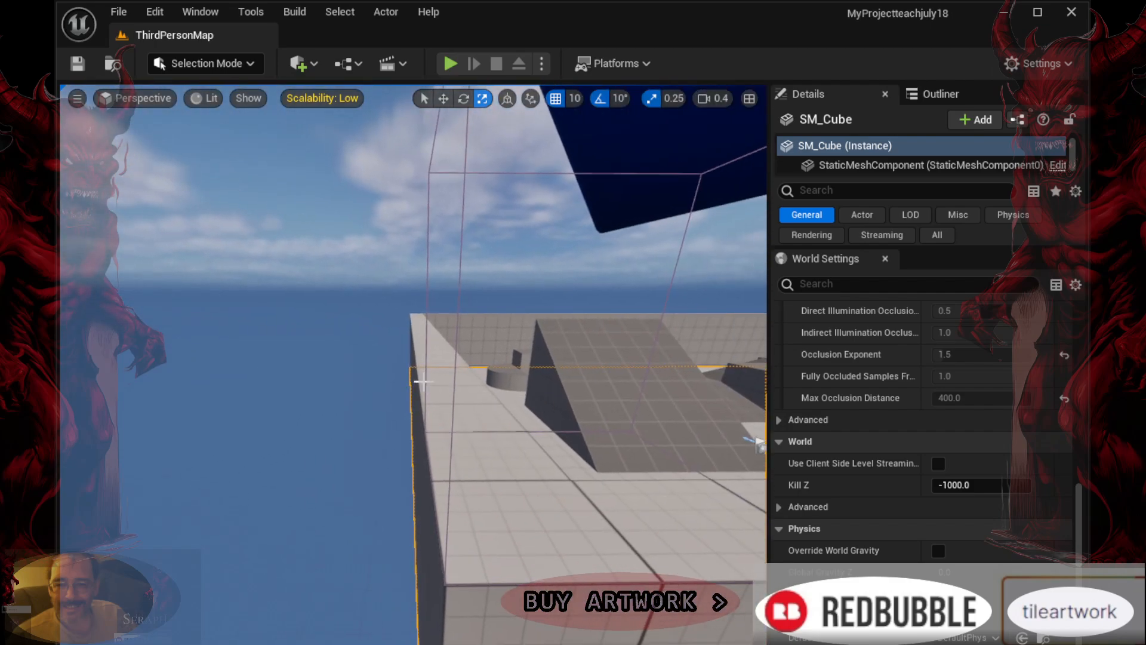
scroll(422, 379, "up", 2)
right_click_drag(493, 386, 516, 391)
middle_click_drag(516, 391, 556, 368)
right_click_drag(470, 382, 477, 377)
mouse_move(477, 378)
middle_mouse_down()
mouse_move(478, 413)
mouse_move(479, 377)
middle_mouse_up()
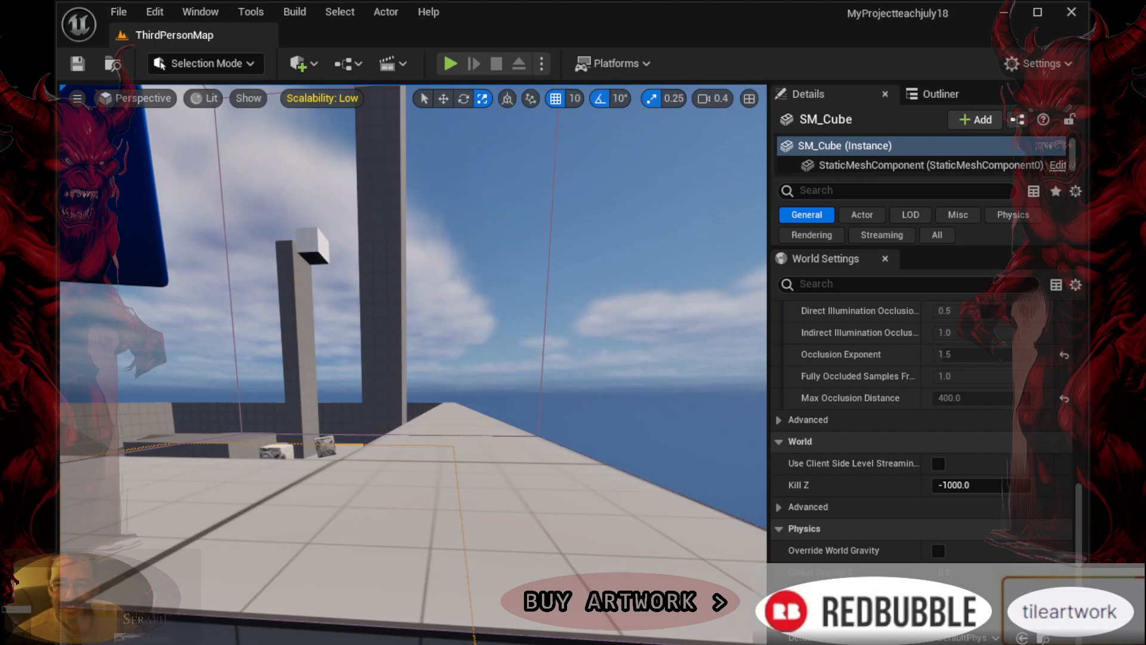
Check the Output Log and select the light grid-patterned wall in the foreground
key("alt+grave")
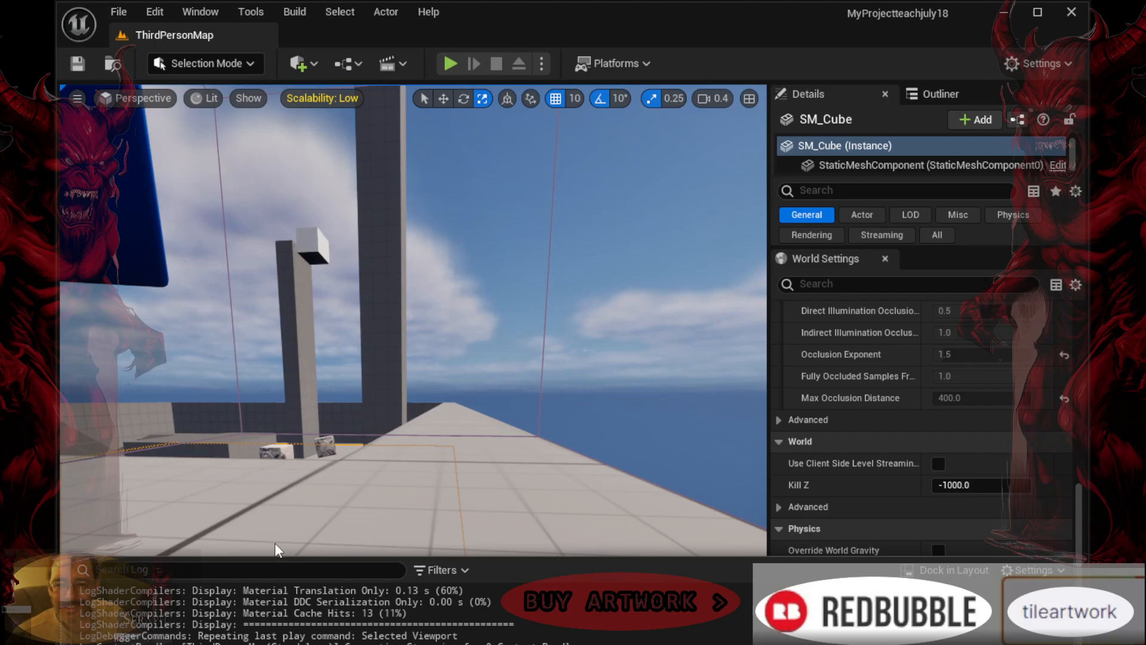
left_click(390, 520)
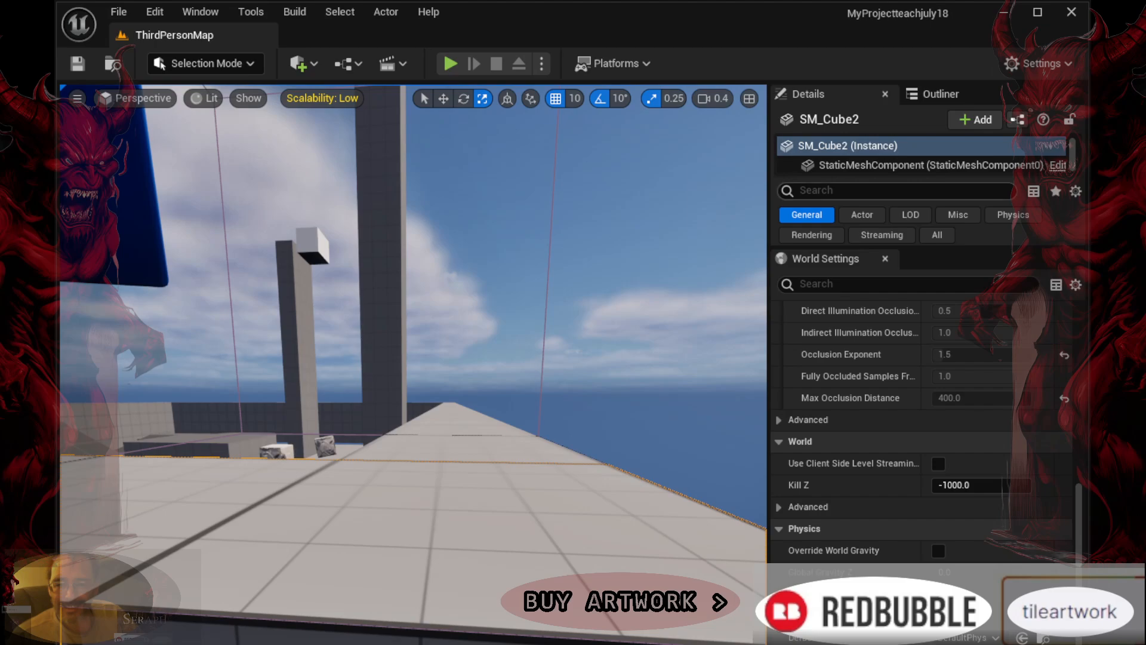
Review the level, import/export and project file commands, and run Save All
left_click(119, 12)
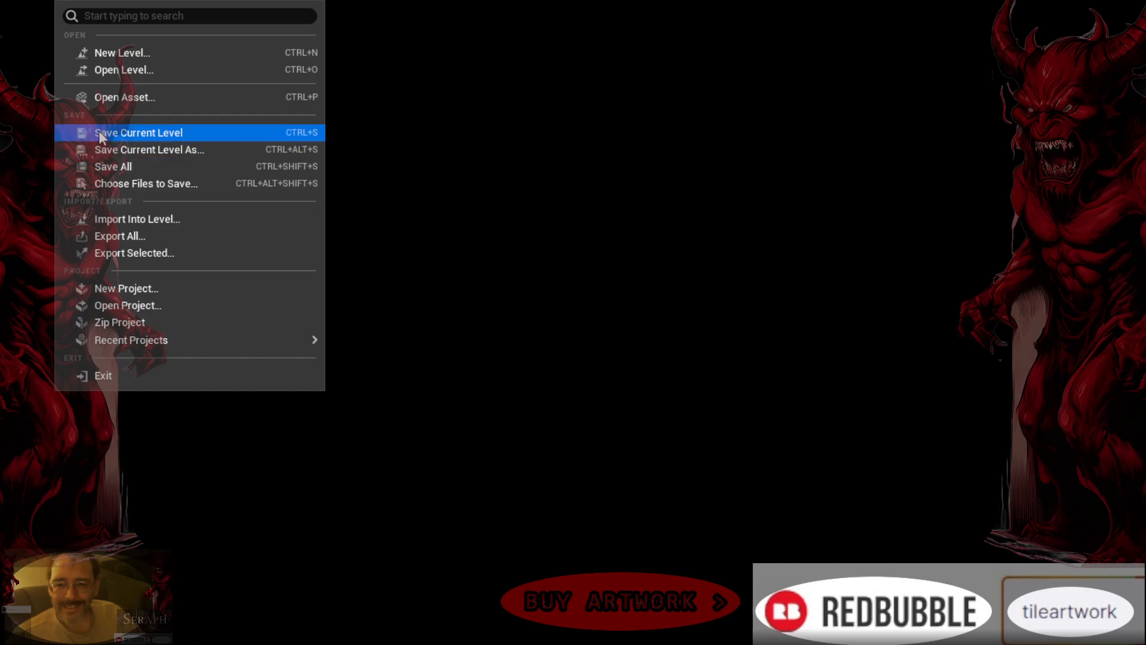
left_click(115, 9)
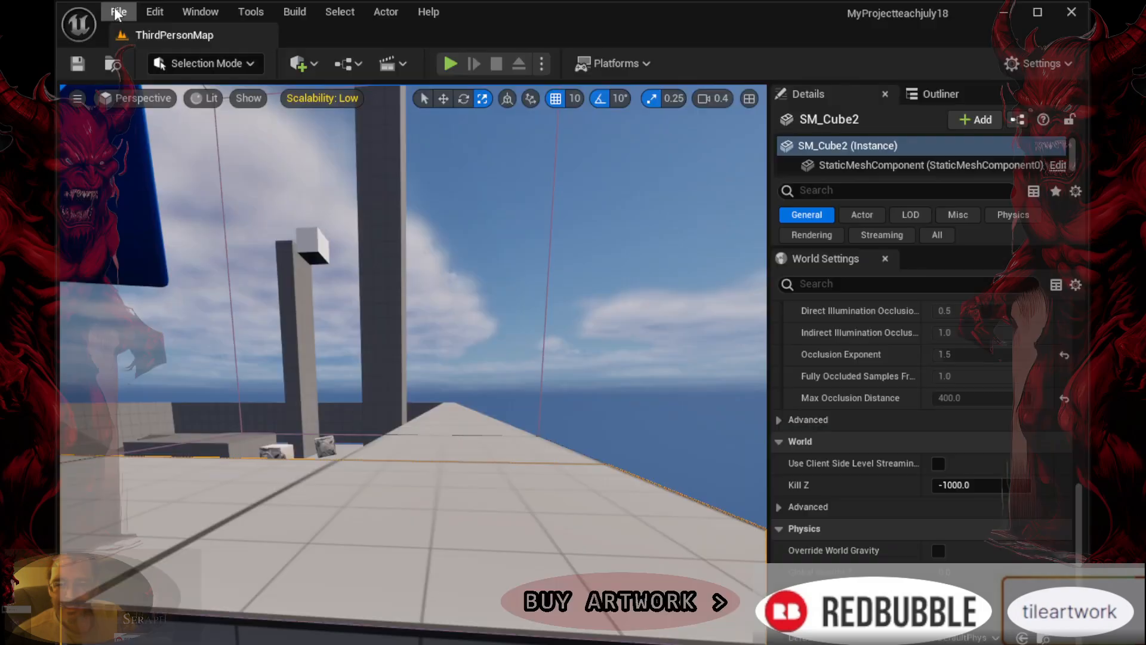
left_click(117, 13)
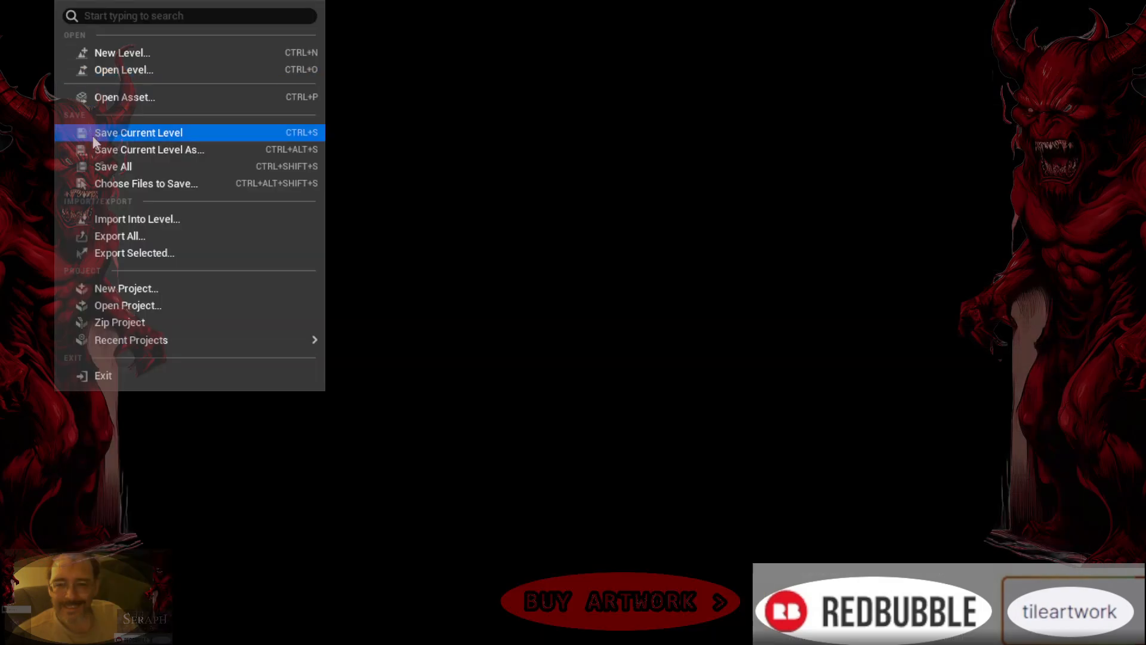
left_click(117, 13)
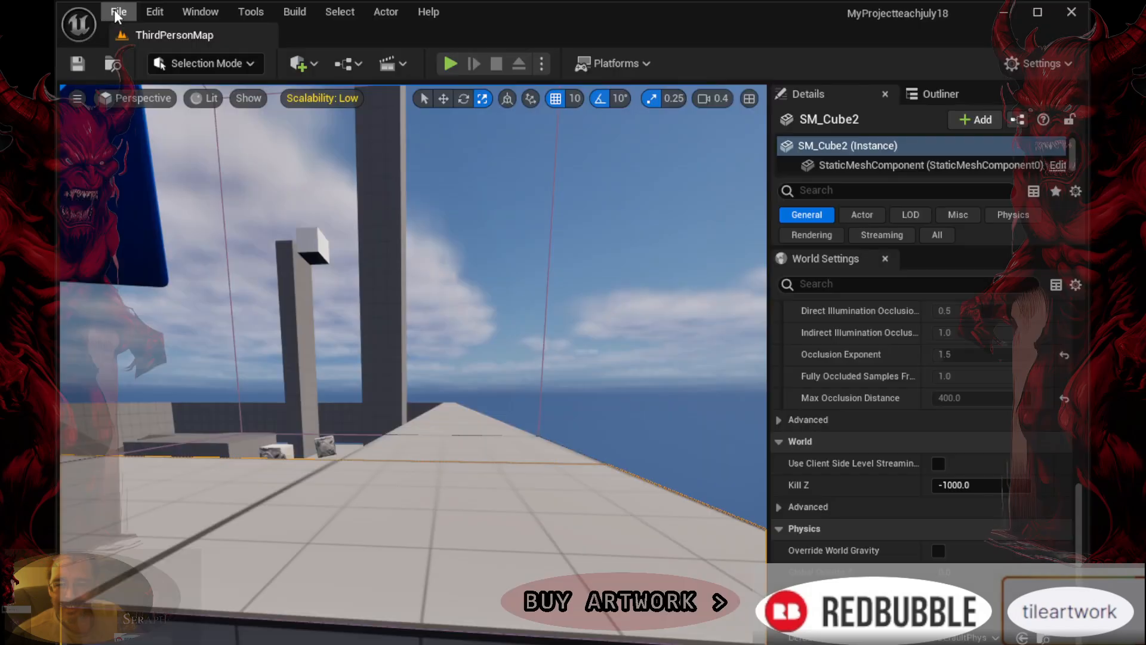
left_click(116, 13)
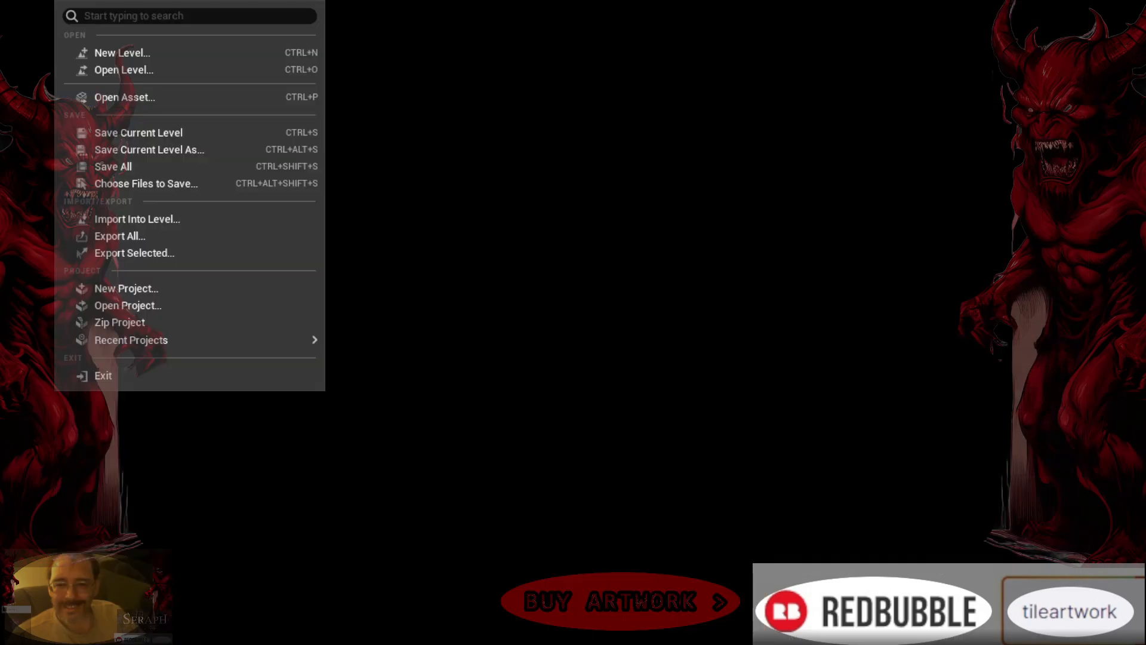
left_click(115, 13)
left_click(112, 9)
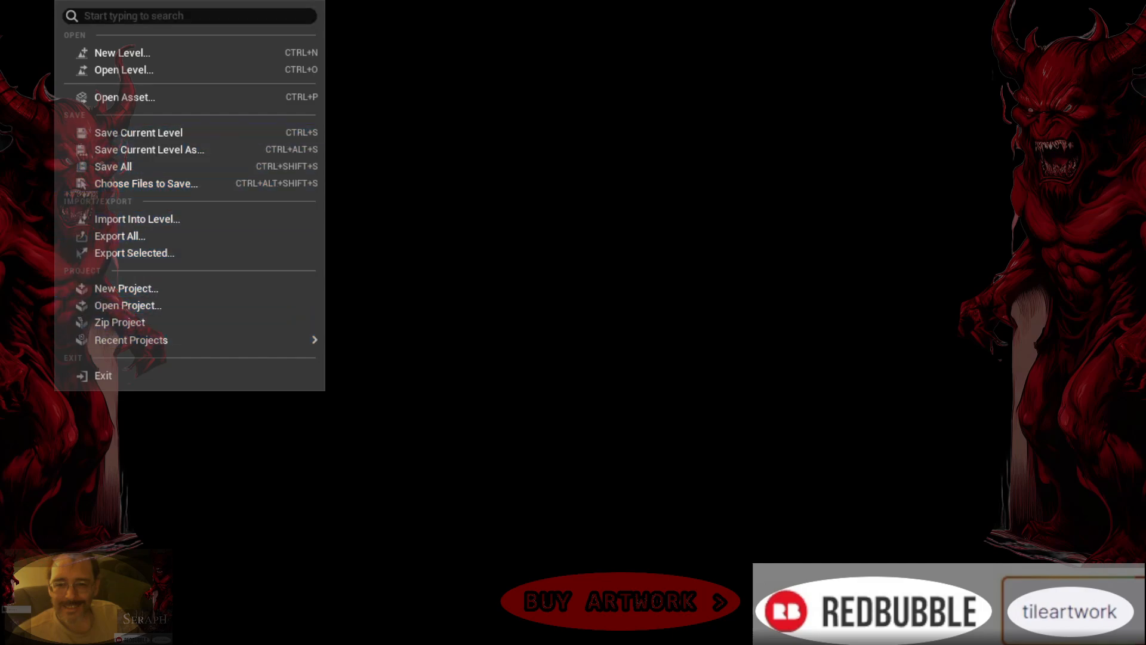
left_click(83, 167)
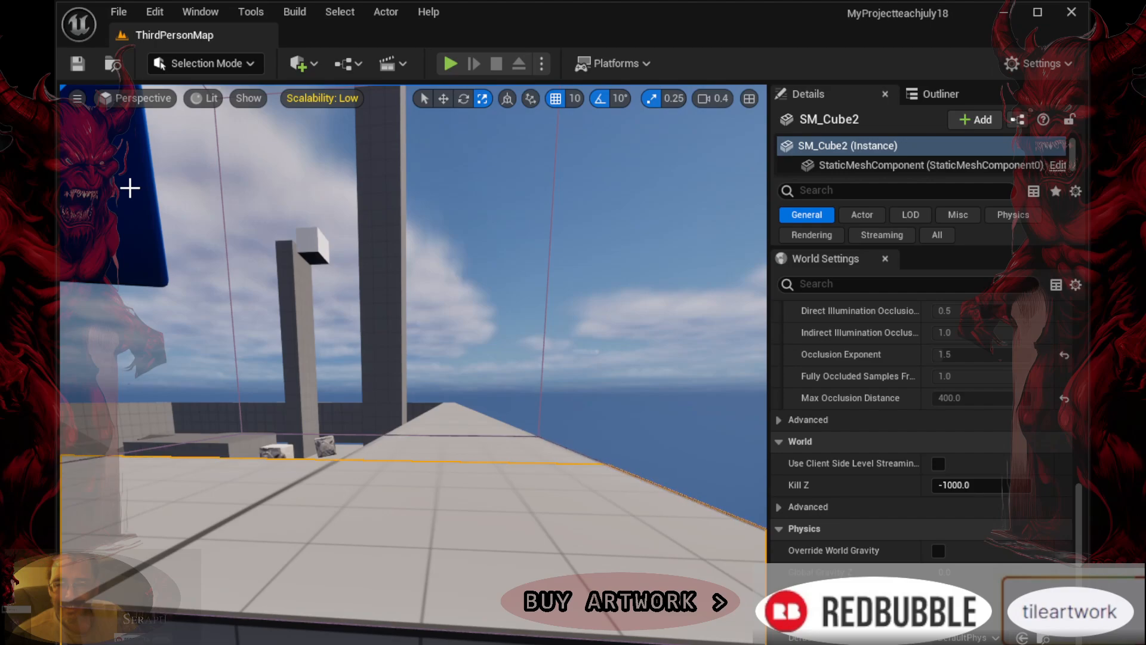
Review the available editor windows, logs, content sources and layout commands, and select the sky sphere in the level
left_click(122, 11)
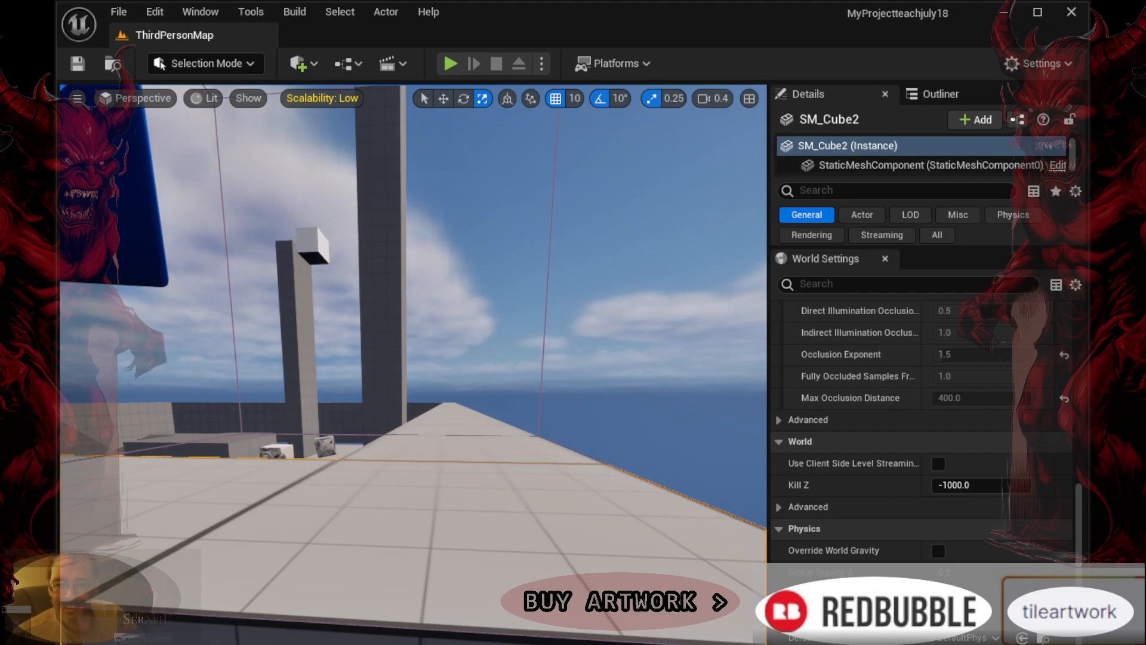
left_click(200, 14)
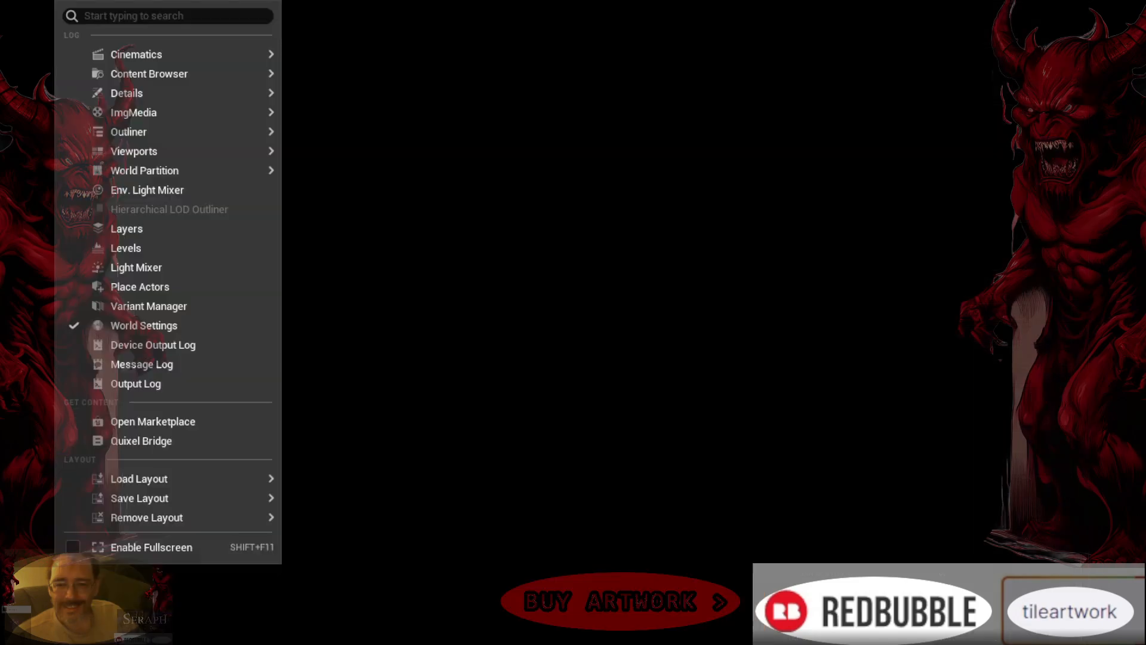
left_click(109, 325)
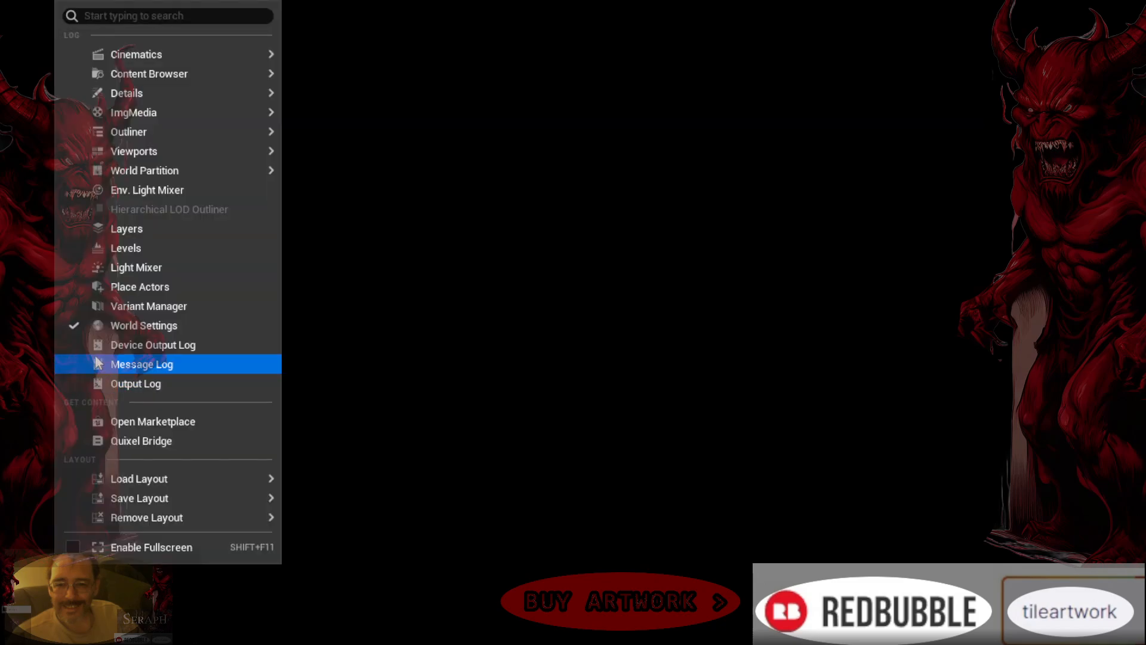
left_click(214, 345)
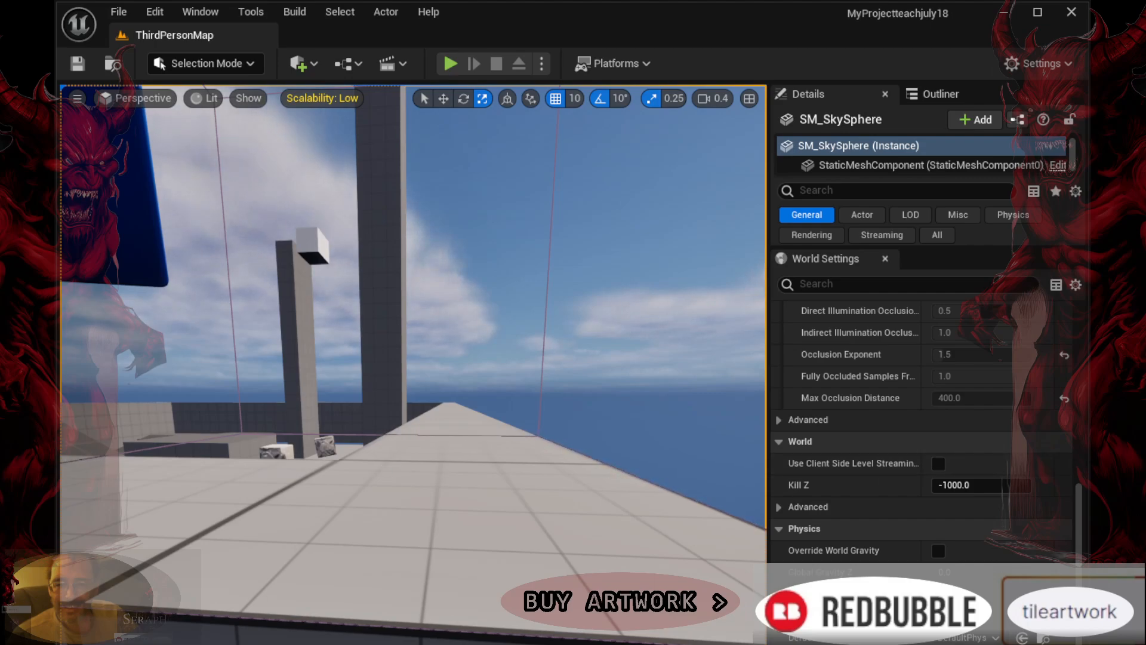
Examine the sky sphere, the sun and the light actors above the blue cube and the tall pillars
right_click_drag(382, 460, 409, 325)
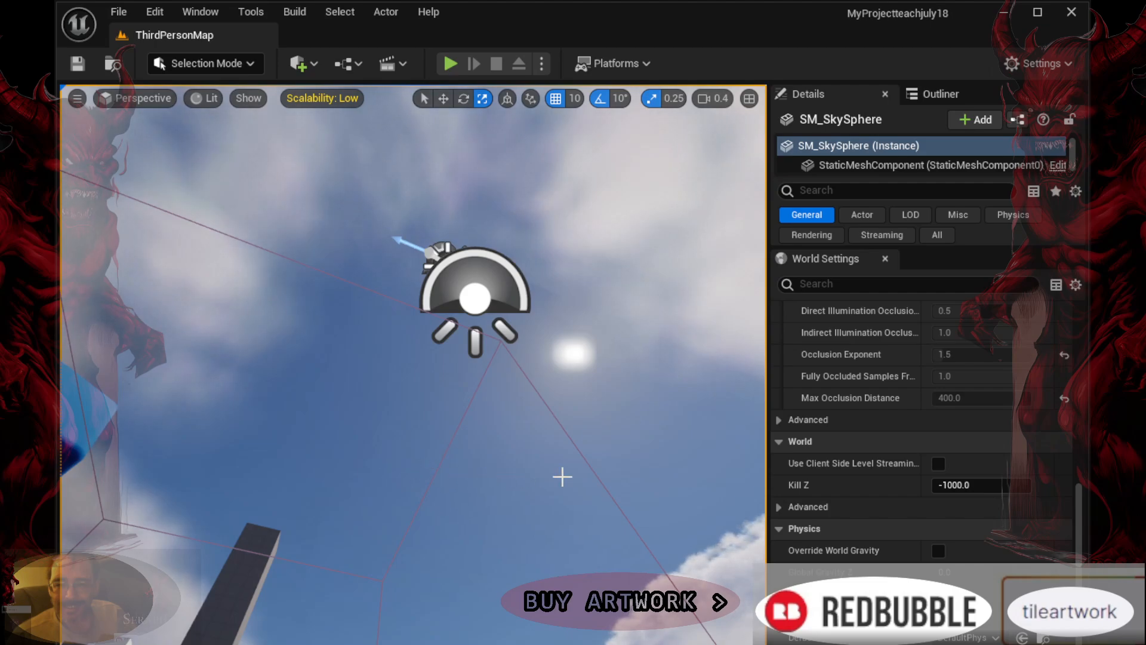
right_click_drag(346, 494, 358, 528)
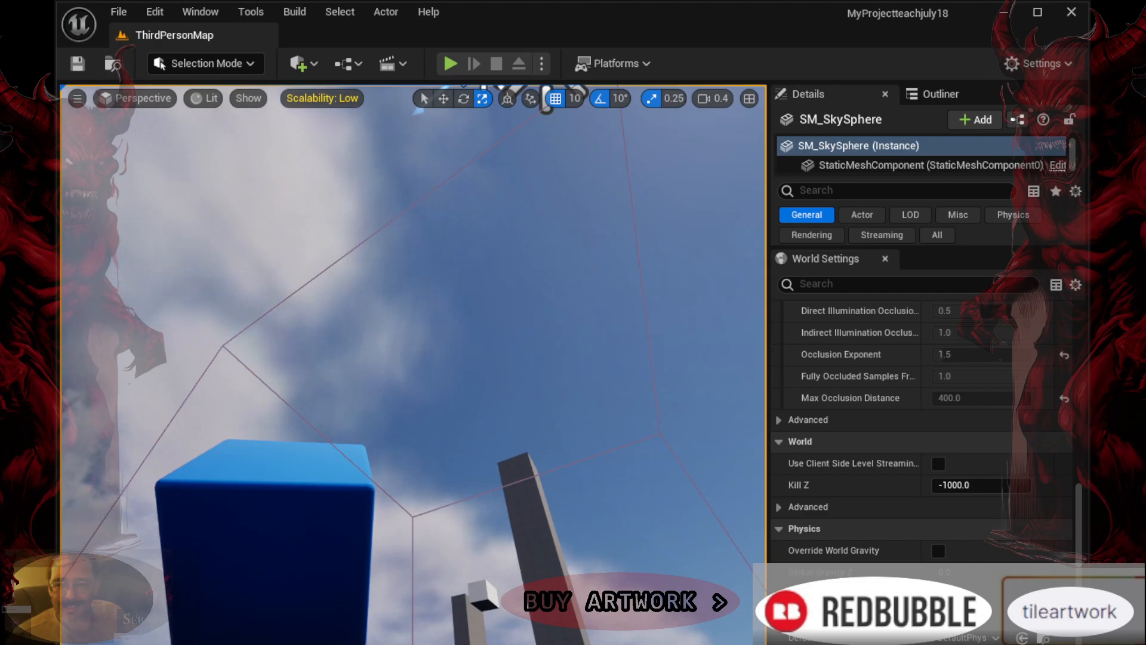
left_click(307, 510)
left_click(274, 289)
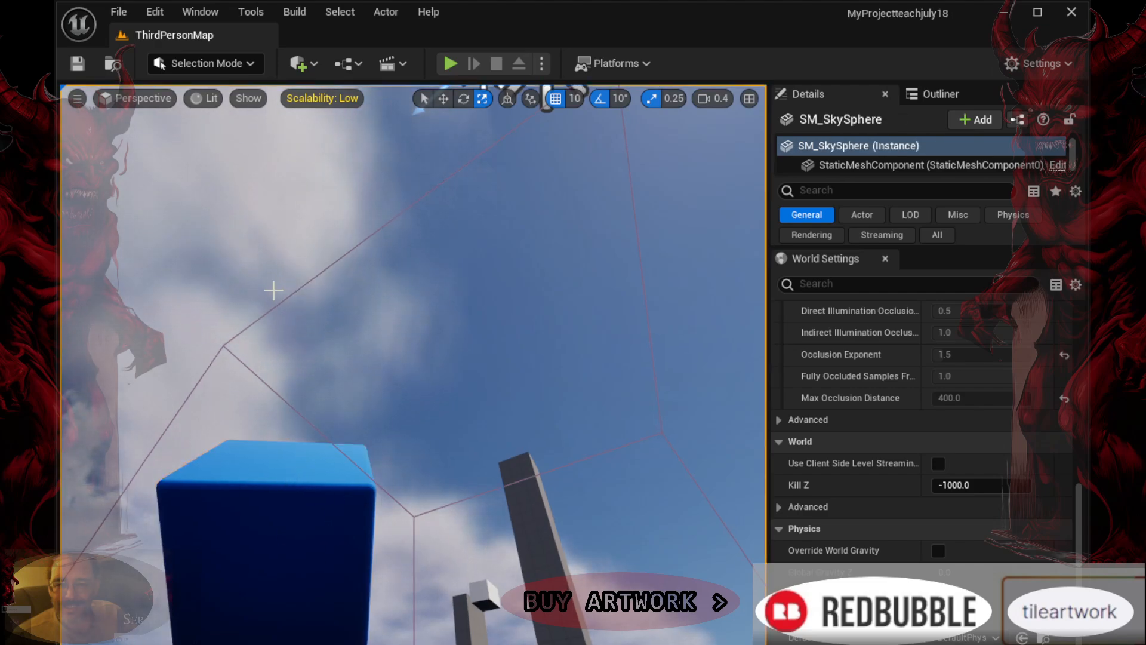
scroll(462, 398, "down", 3)
scroll(462, 398, "up", 3)
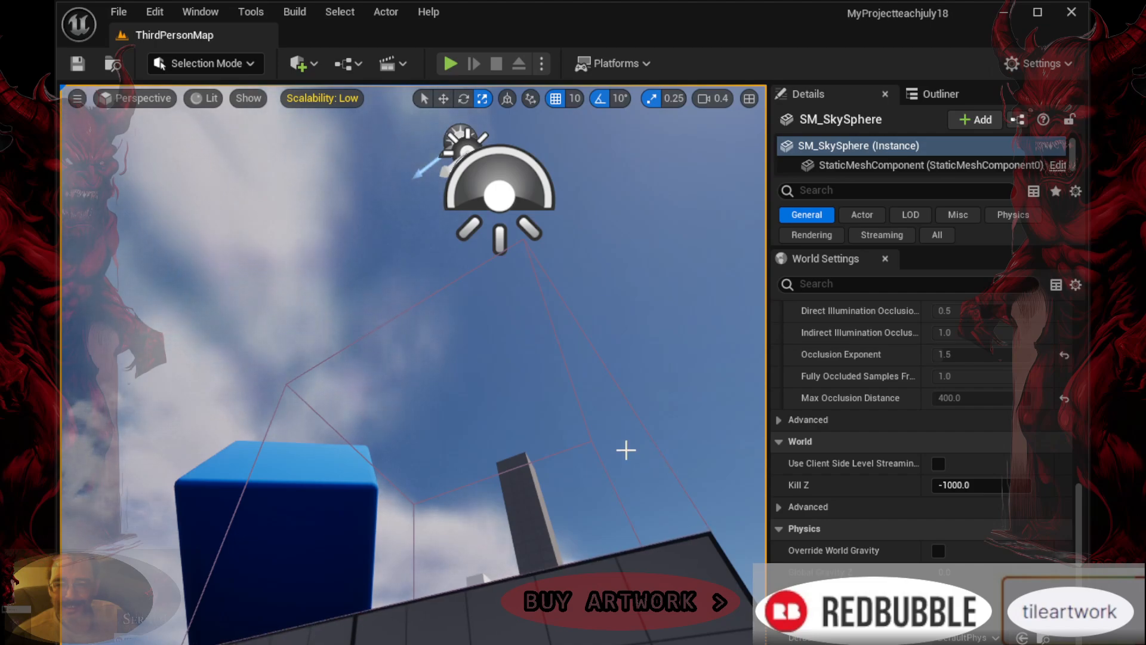
right_click_drag(624, 450, 651, 382)
right_click_drag(420, 454, 635, 503)
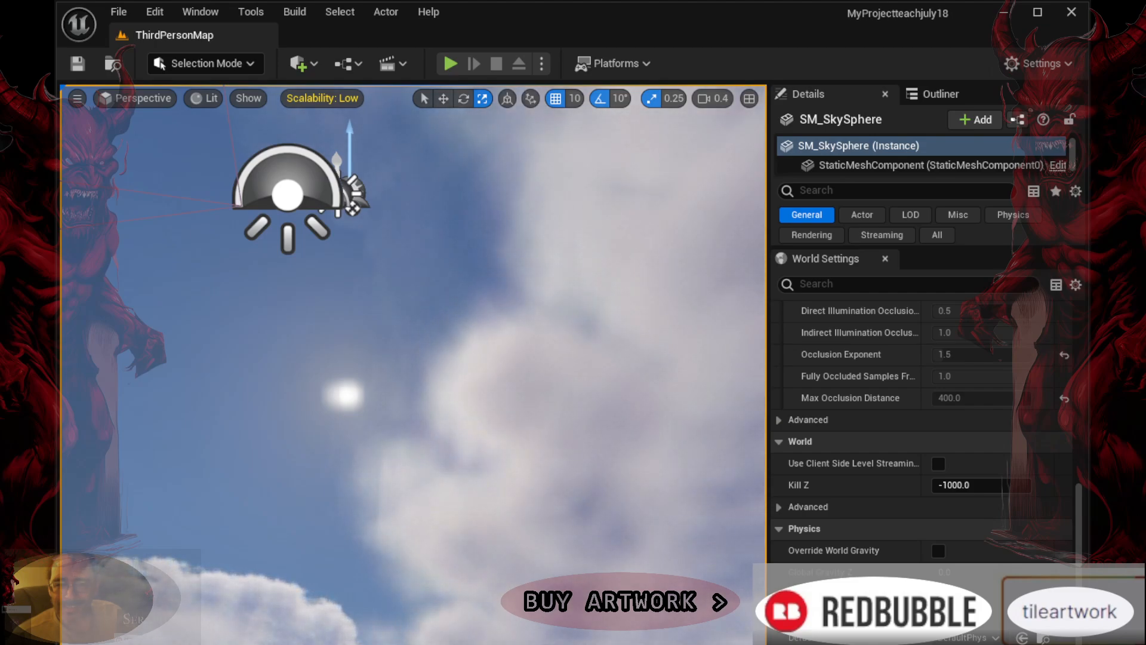
Examine the whole walled arena and the floating blue cube from outside and above
right_click_drag(417, 417, 416, 454)
scroll(425, 412, "down", 10)
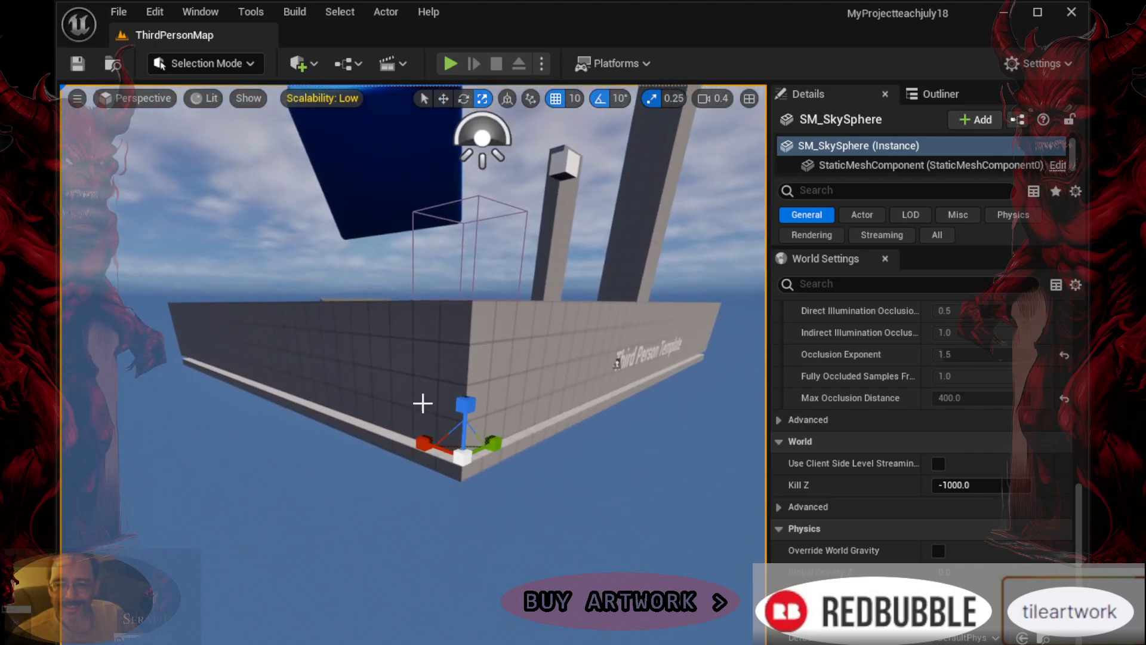
right_click_drag(422, 400, 422, 402)
middle_click_drag(422, 402, 426, 274)
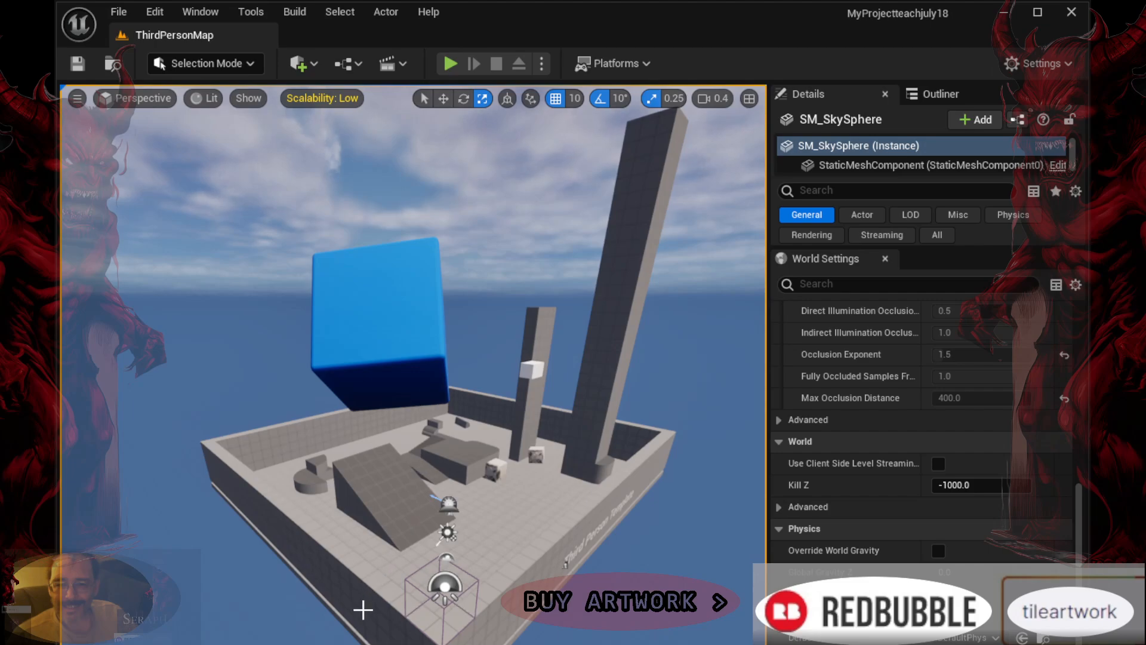
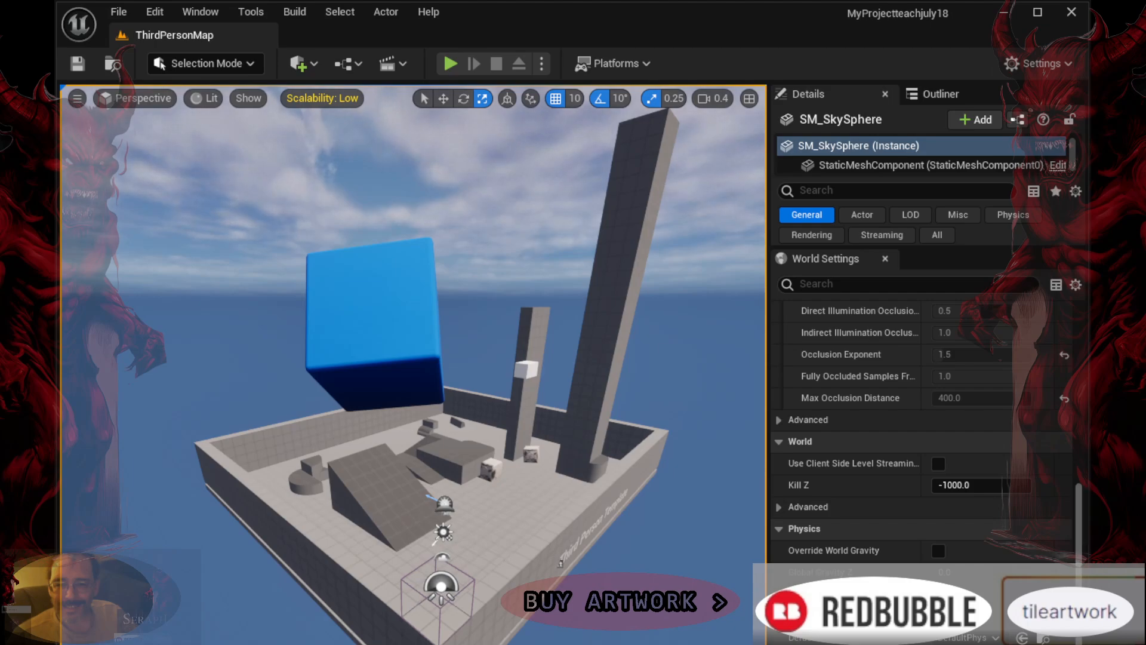
Review the revision control actions, including viewing changes and connecting to revision control
left_click(1039, 644)
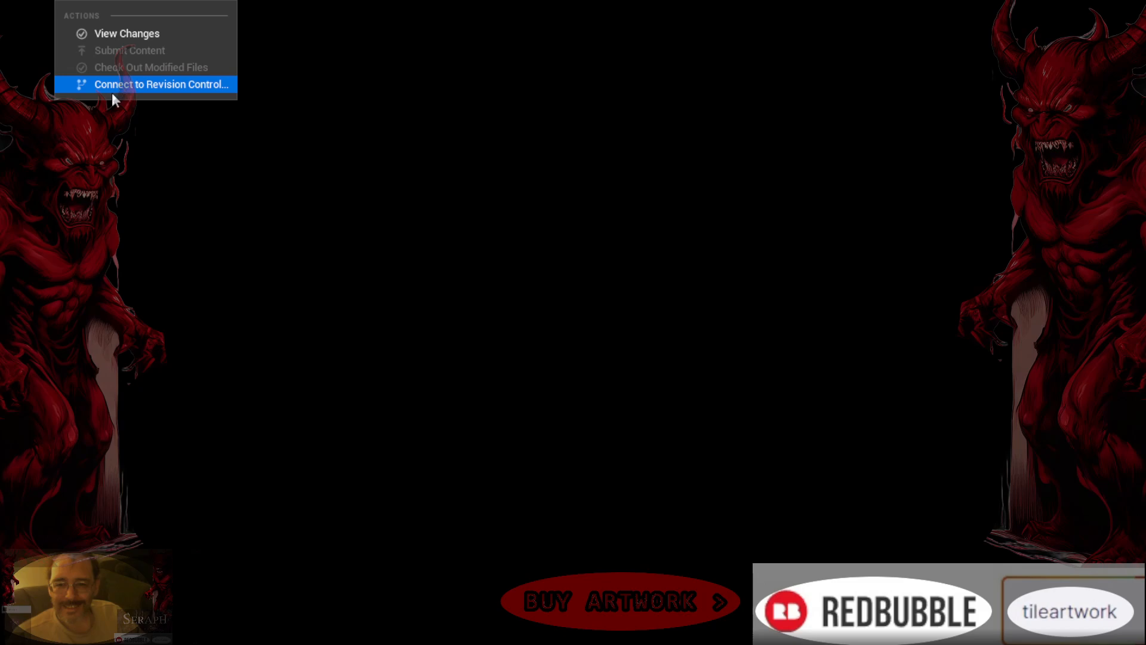
left_click(621, 634)
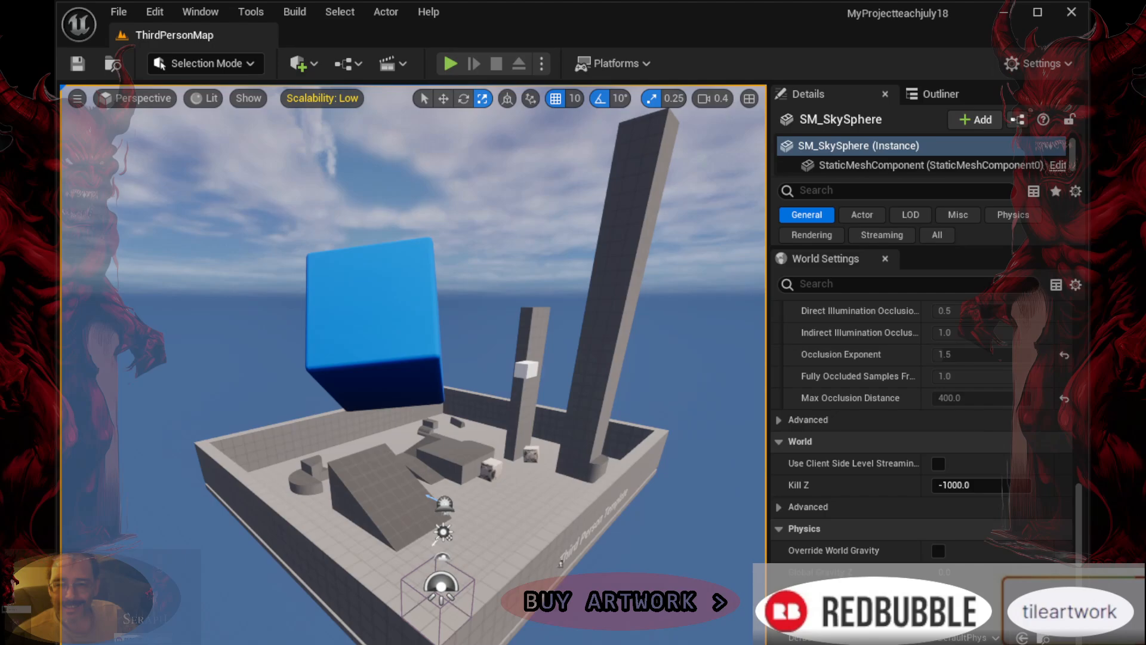
right_click_drag(488, 534, 418, 486)
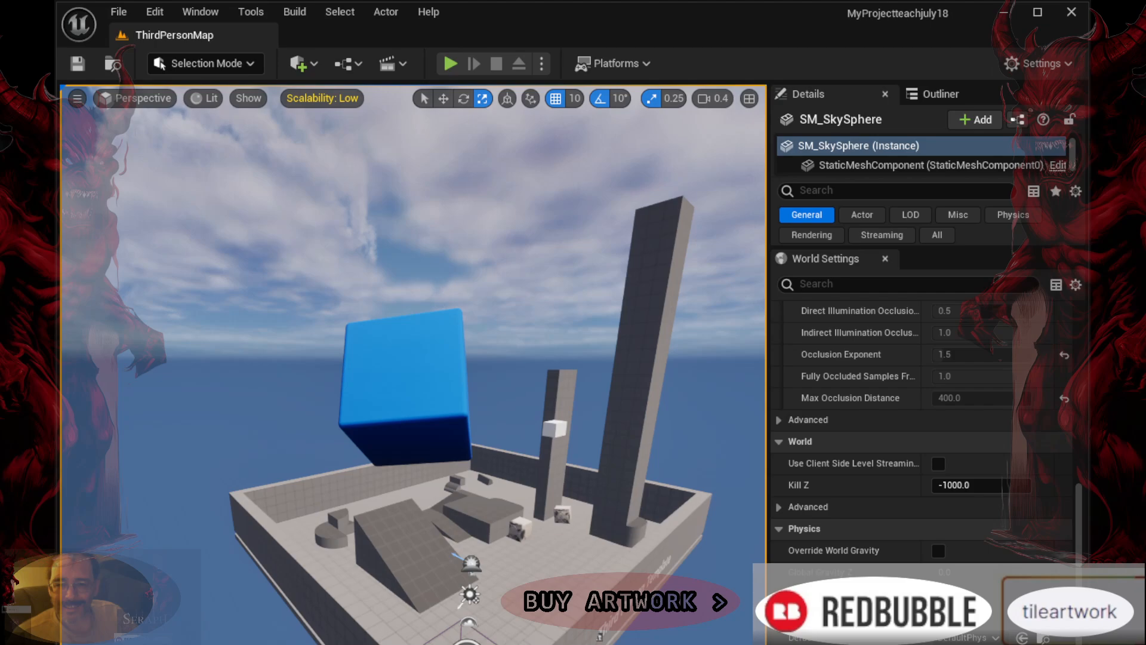
left_click(136, 98)
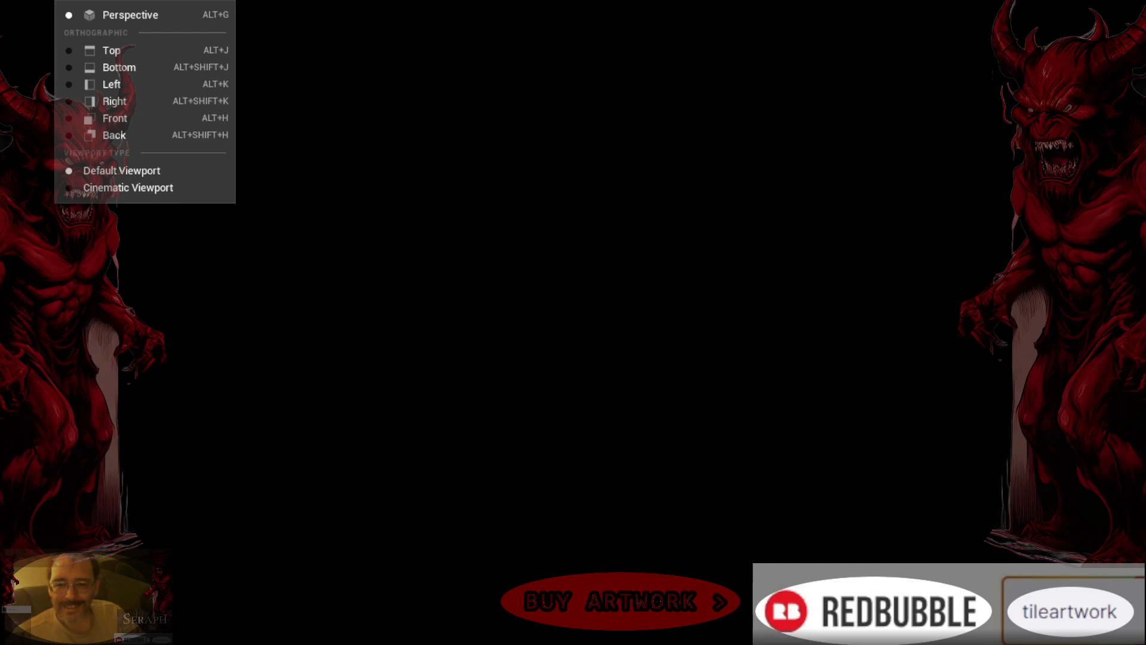
left_click(132, 99)
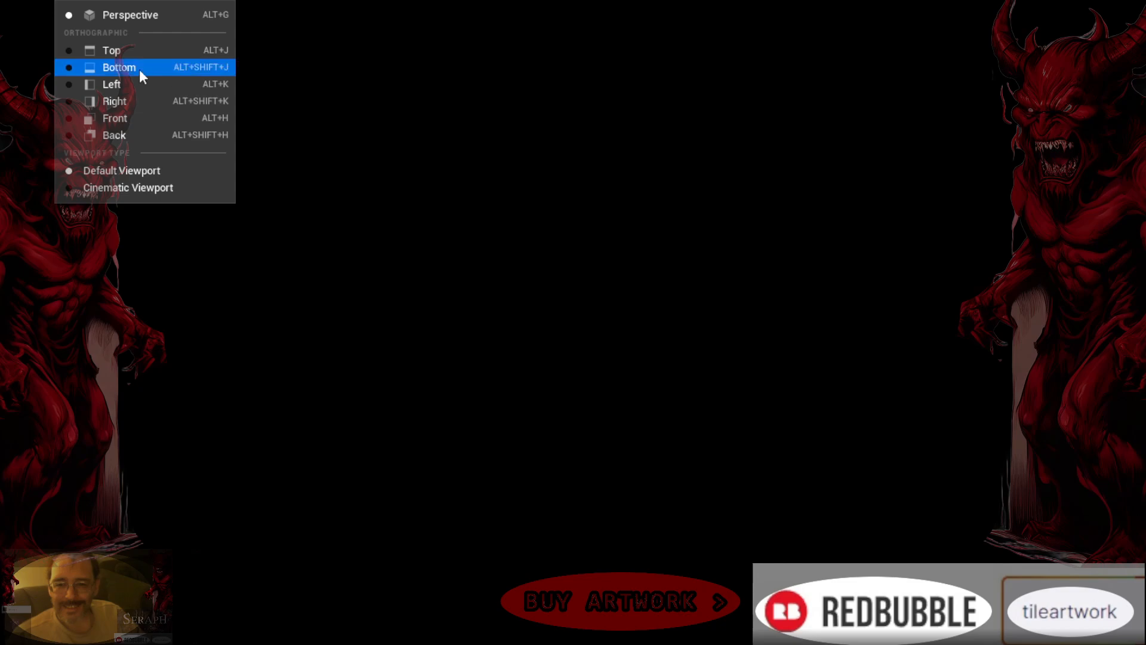
left_click(112, 15)
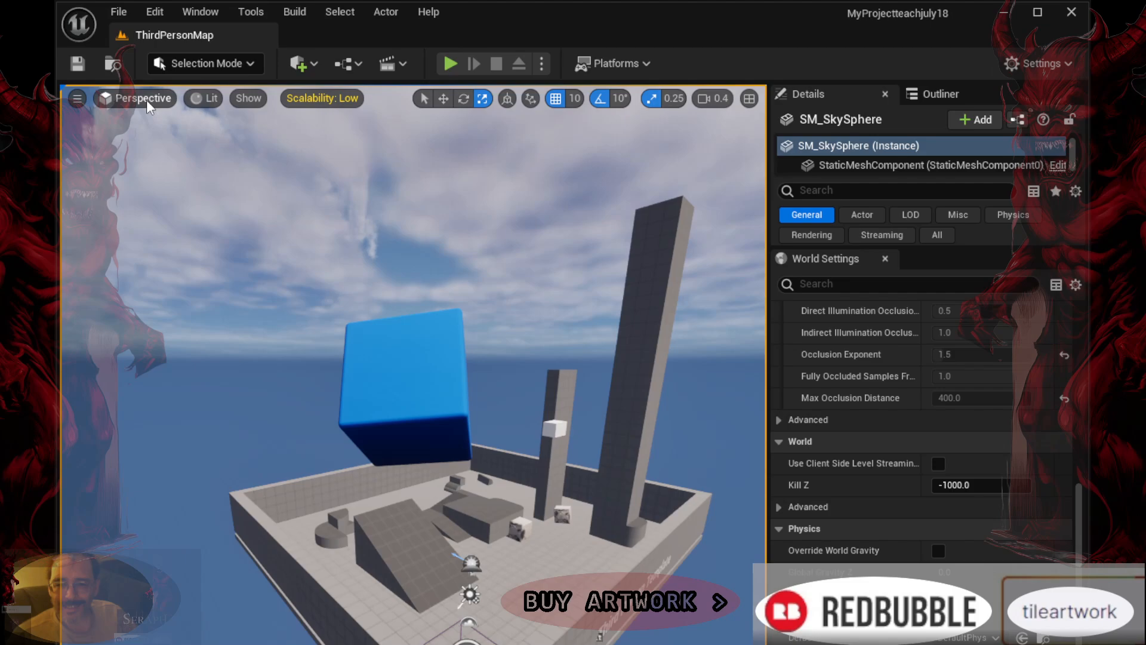
left_click(142, 98)
left_click(112, 15)
left_click(142, 98)
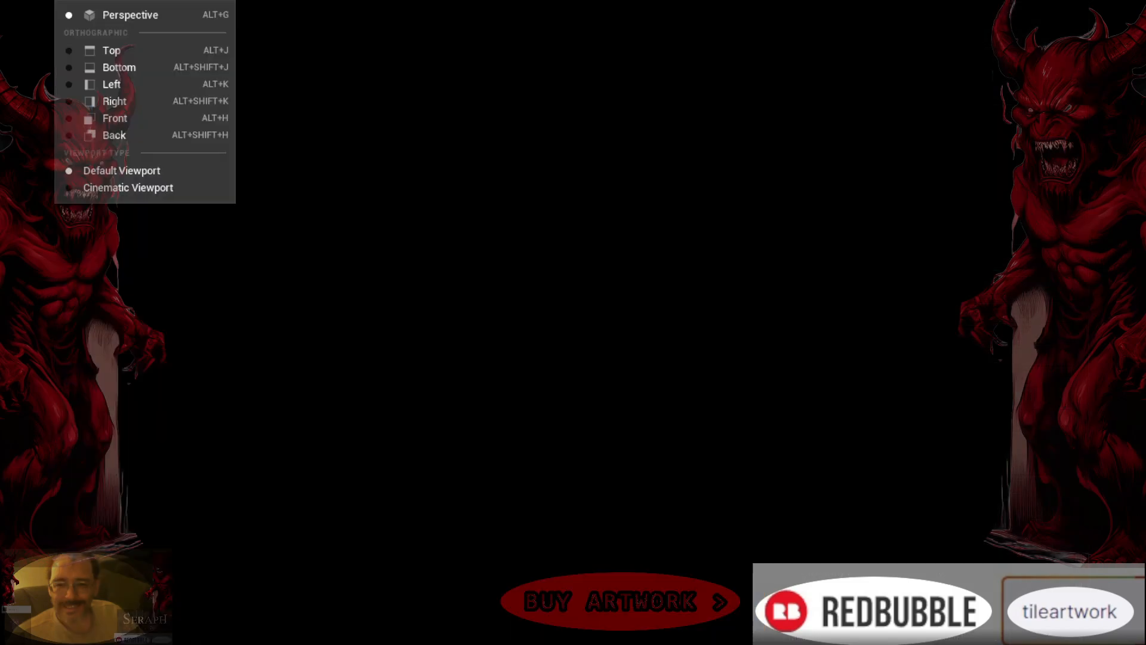
left_click(145, 101)
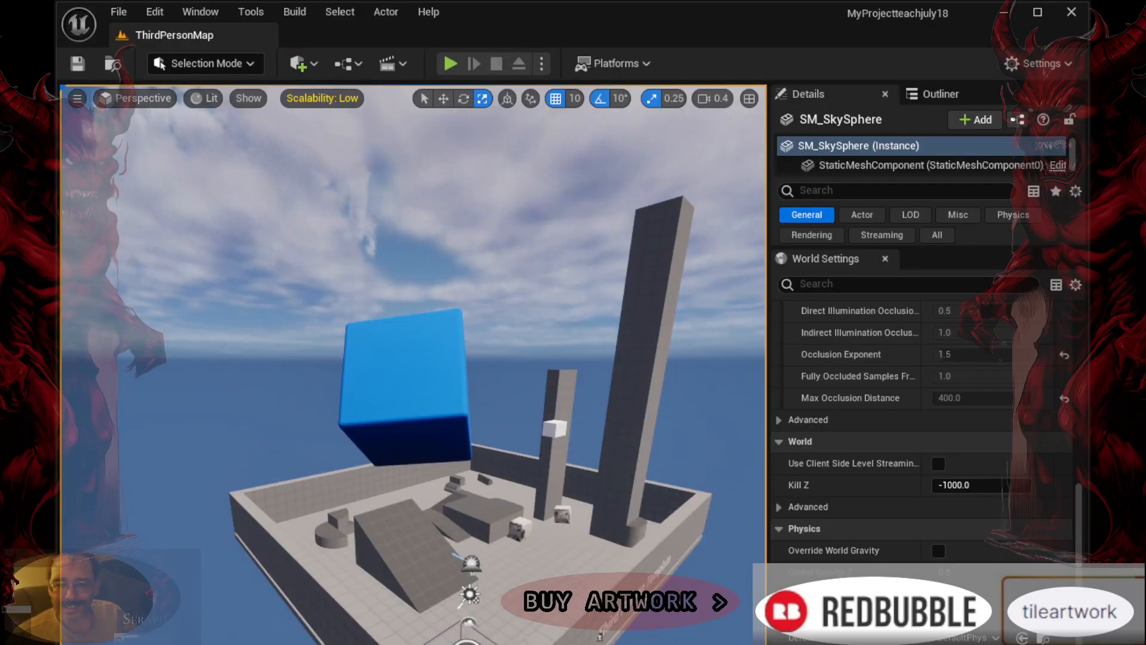
left_click(144, 97)
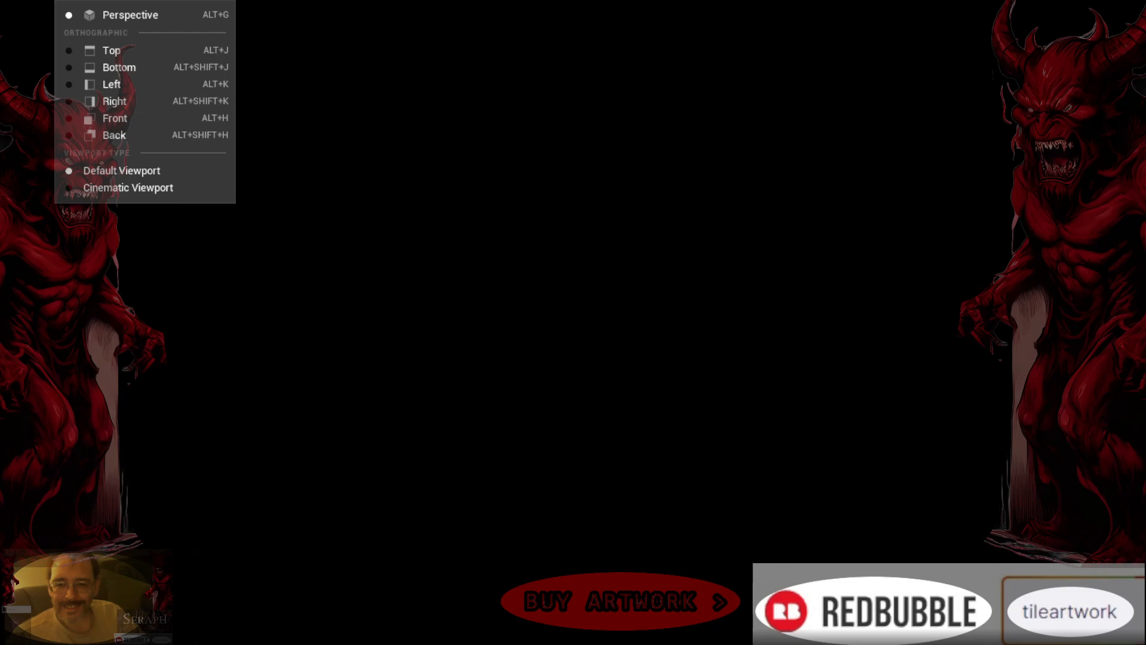
left_click(141, 97)
Move the large blue chamfer cube sideways through the air, towards the tall pillars
right_click_drag(319, 330, 388, 431)
scroll(388, 431, "up", 2)
scroll(388, 431, "down", 5)
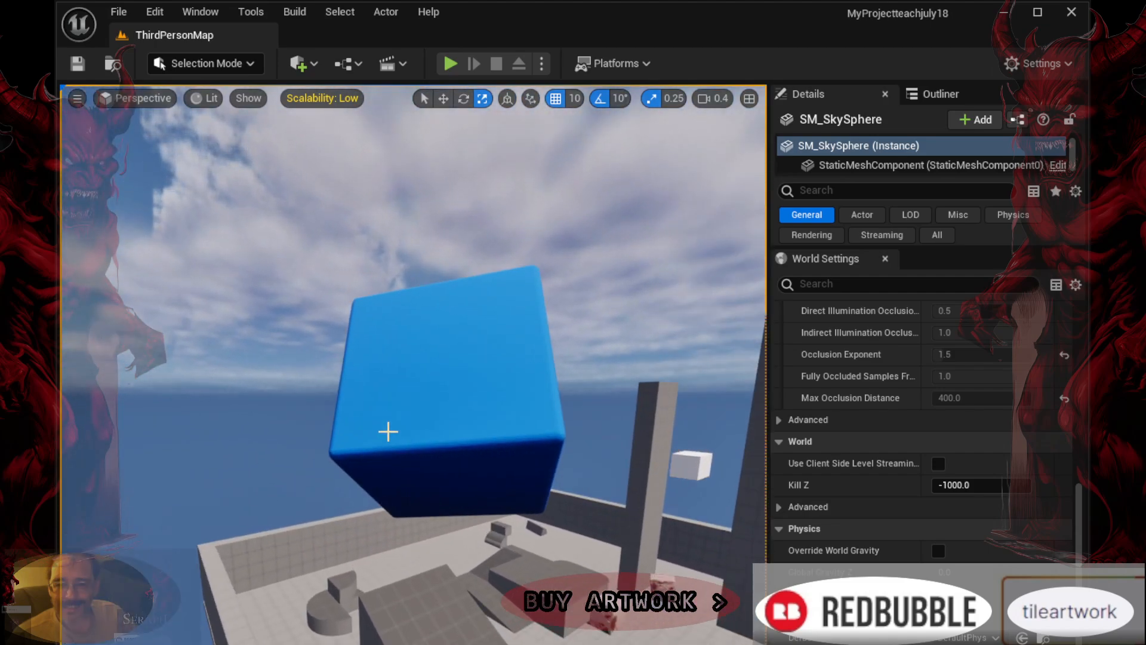
scroll(382, 415, "up", 4)
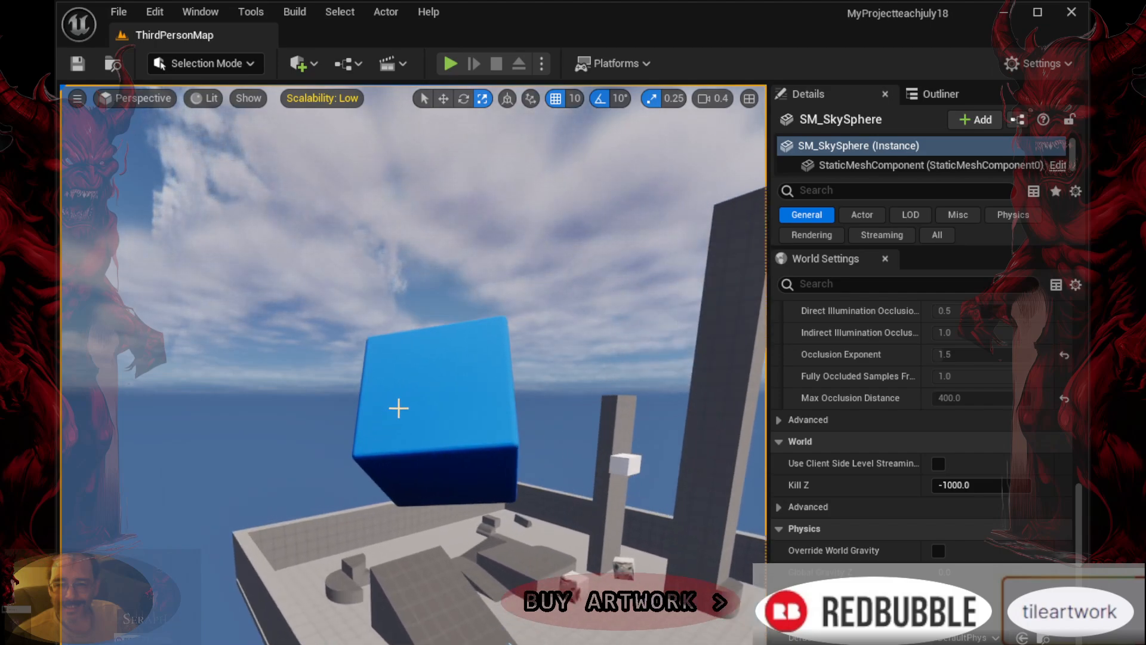
left_click(443, 98)
mouse_move(392, 389)
left_mouse_down()
mouse_move(438, 390)
mouse_move(401, 389)
left_mouse_up()
left_click(403, 394)
mouse_move(402, 394)
right_mouse_down()
mouse_move(443, 394)
mouse_move(413, 393)
right_mouse_up()
left_click_drag(420, 419, 532, 428)
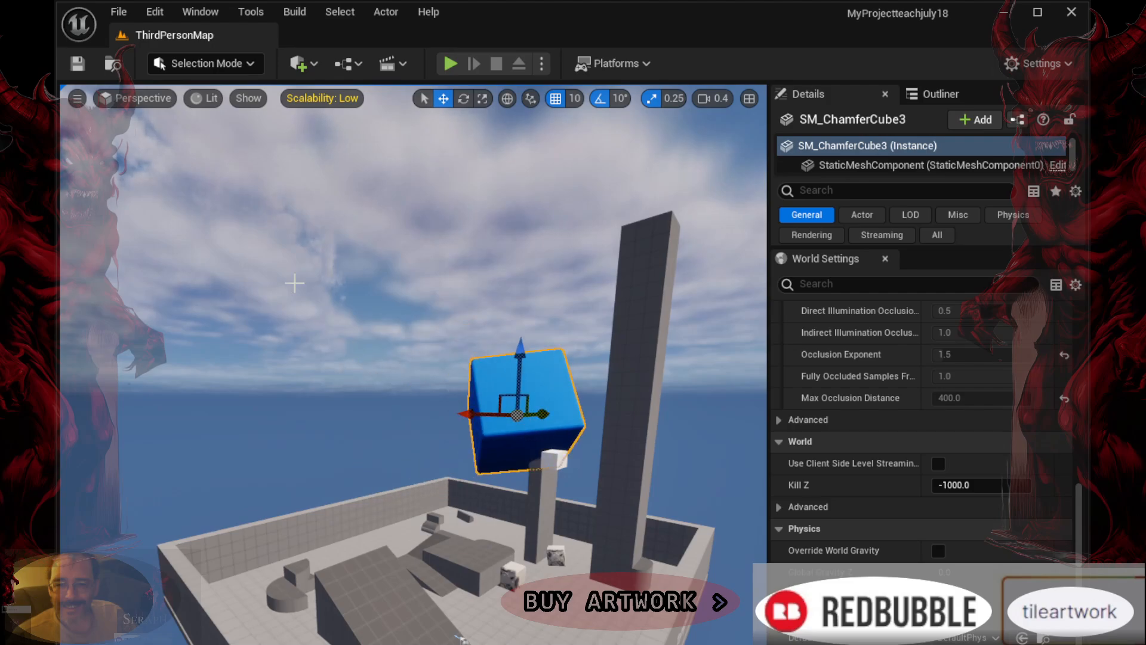
Show the level in the Top orthographic view, with the whole arena and the selected cube in frame
left_click(132, 98)
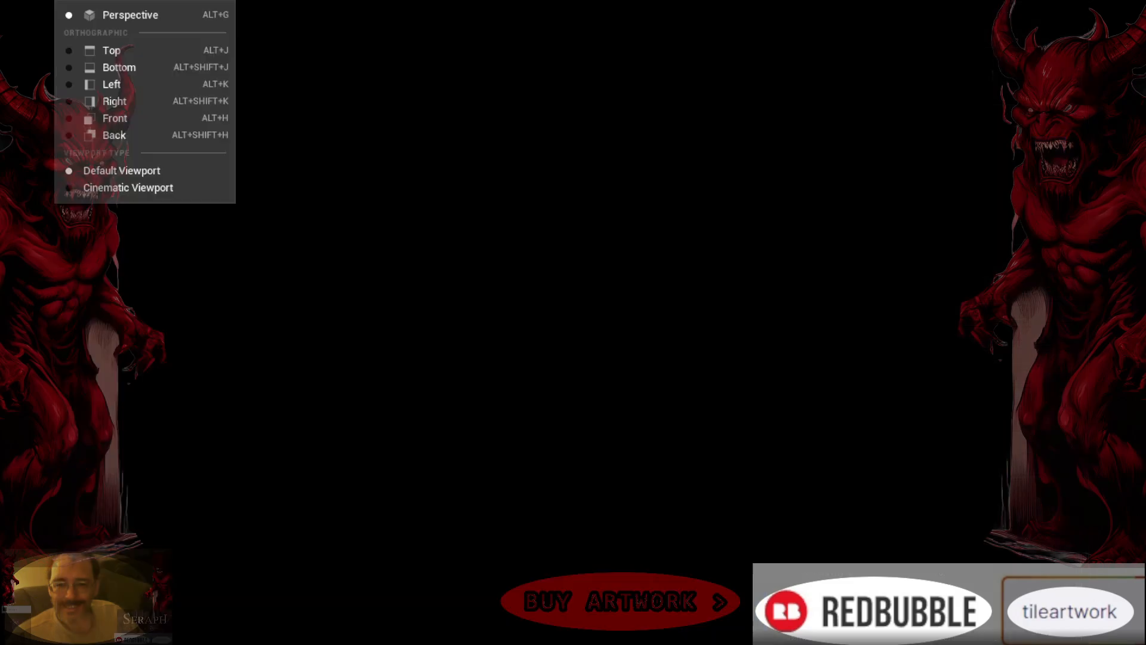
left_click(98, 54)
scroll(307, 377, "down", 5)
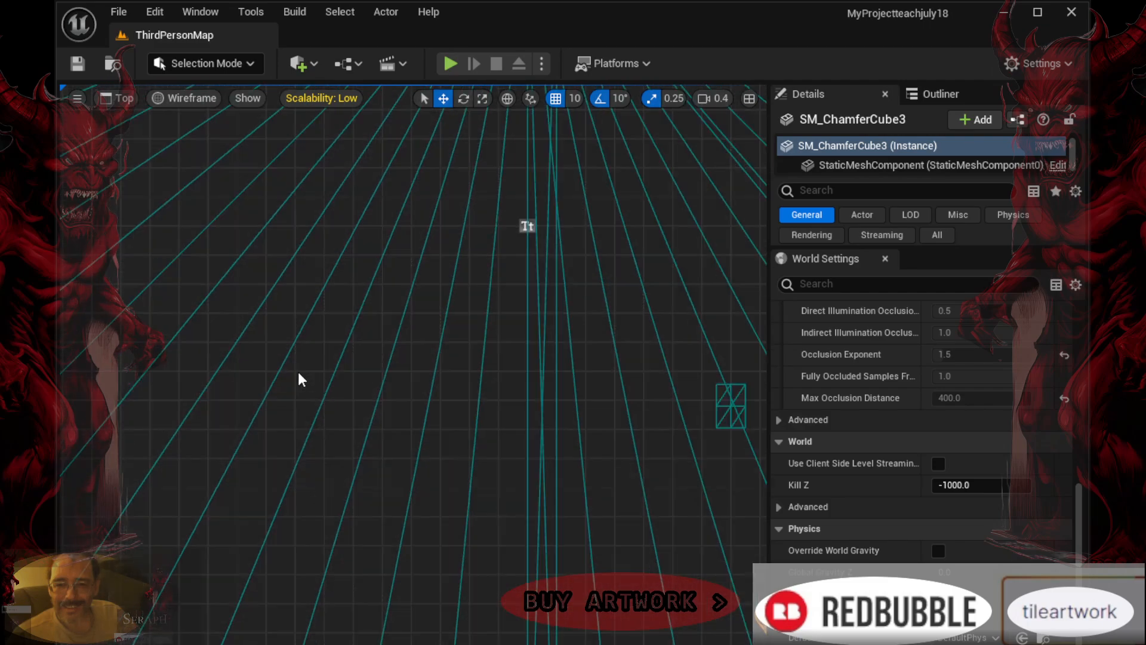
scroll(308, 378, "up", 1)
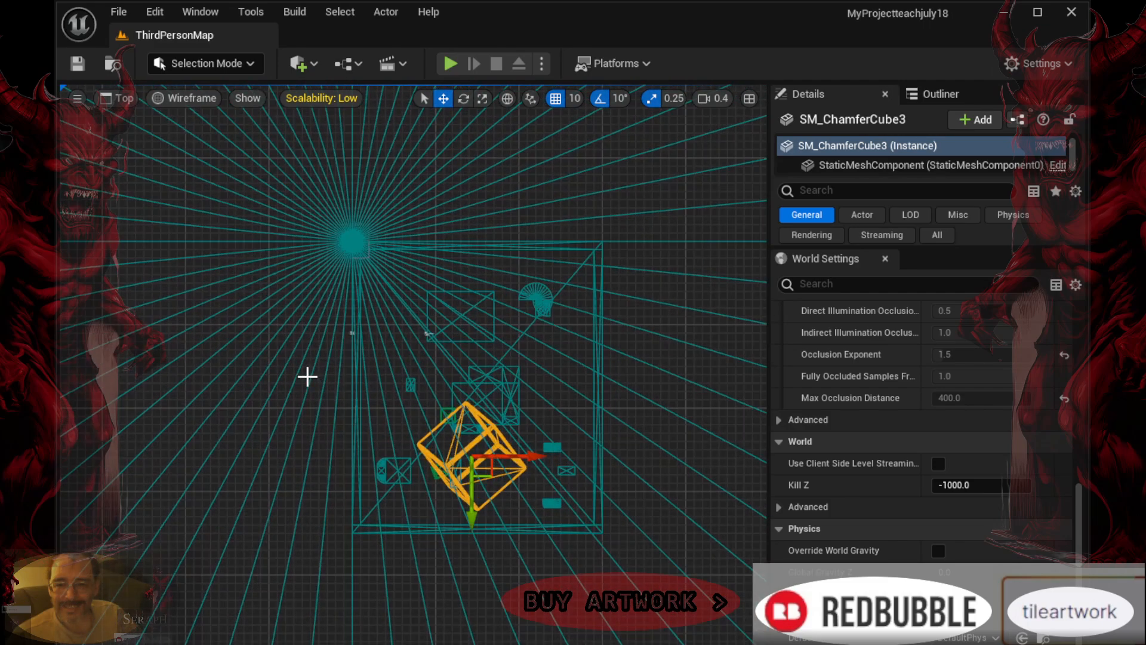
Change the viewport from the top view to the Front orthographic view
left_click(118, 98)
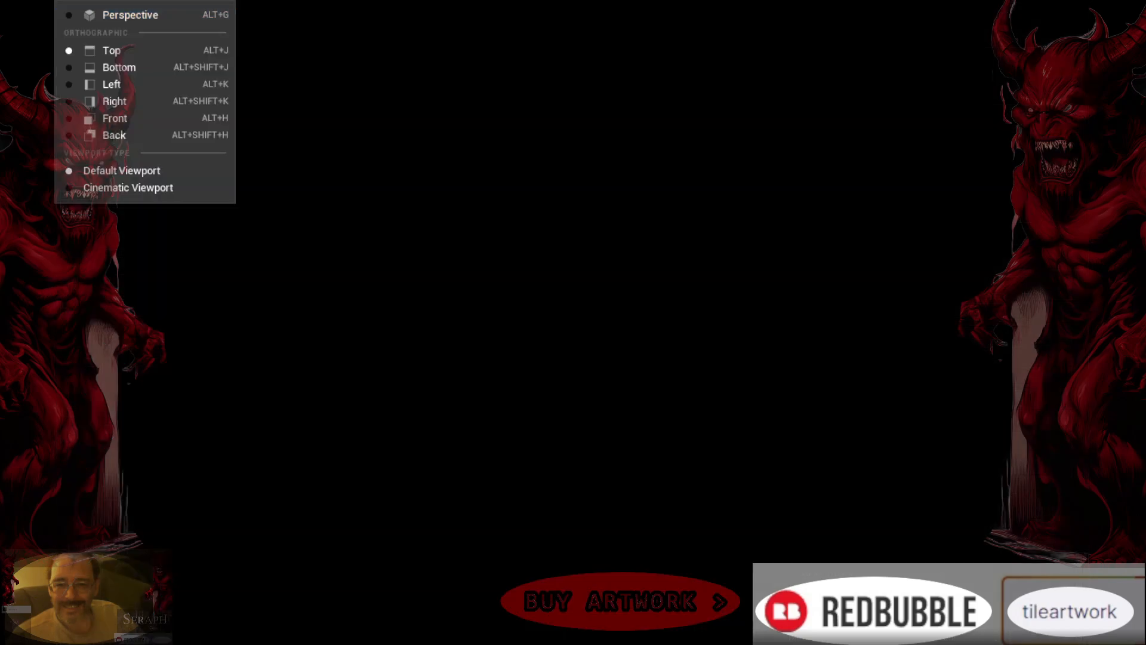
left_click(123, 99)
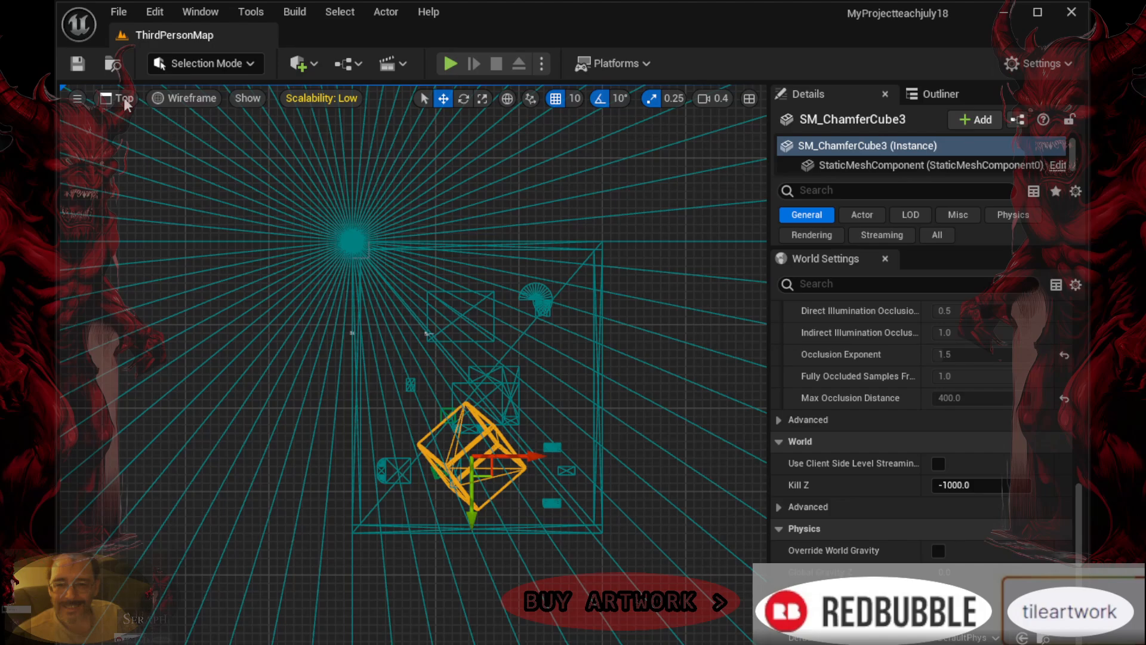
left_click(124, 100)
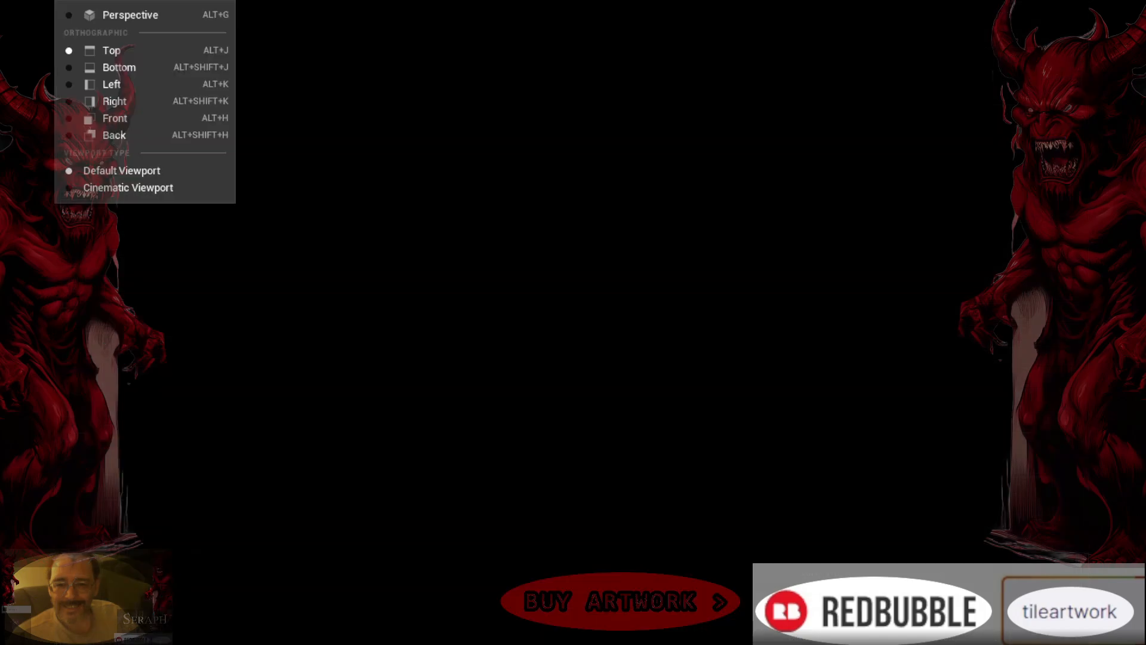
left_click(124, 102)
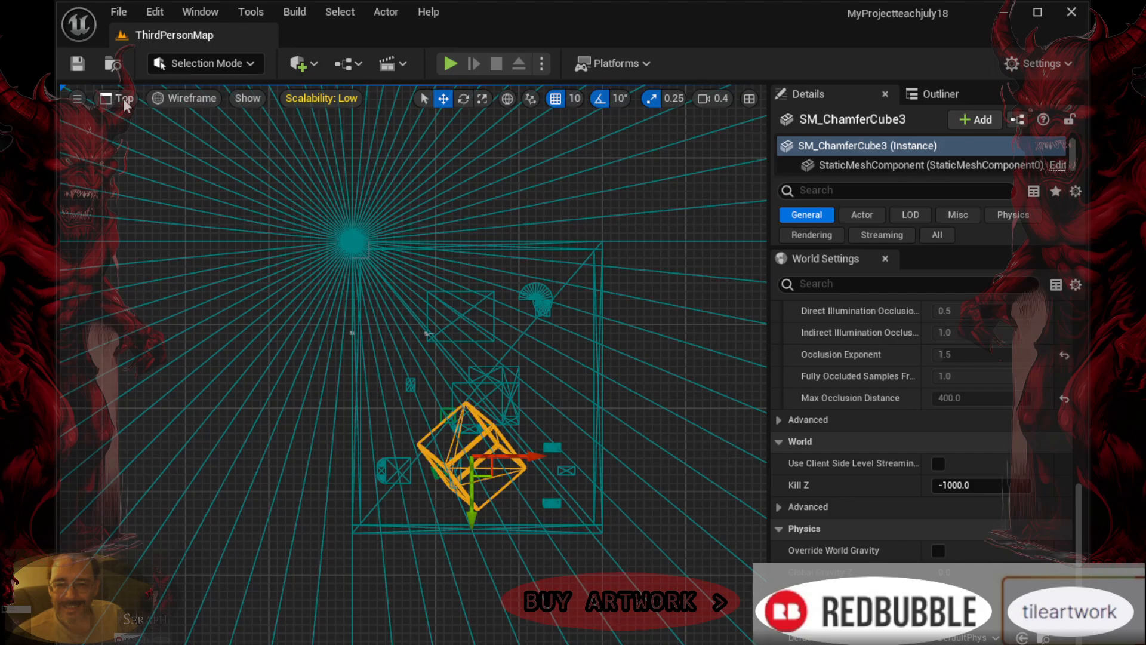
left_click(124, 101)
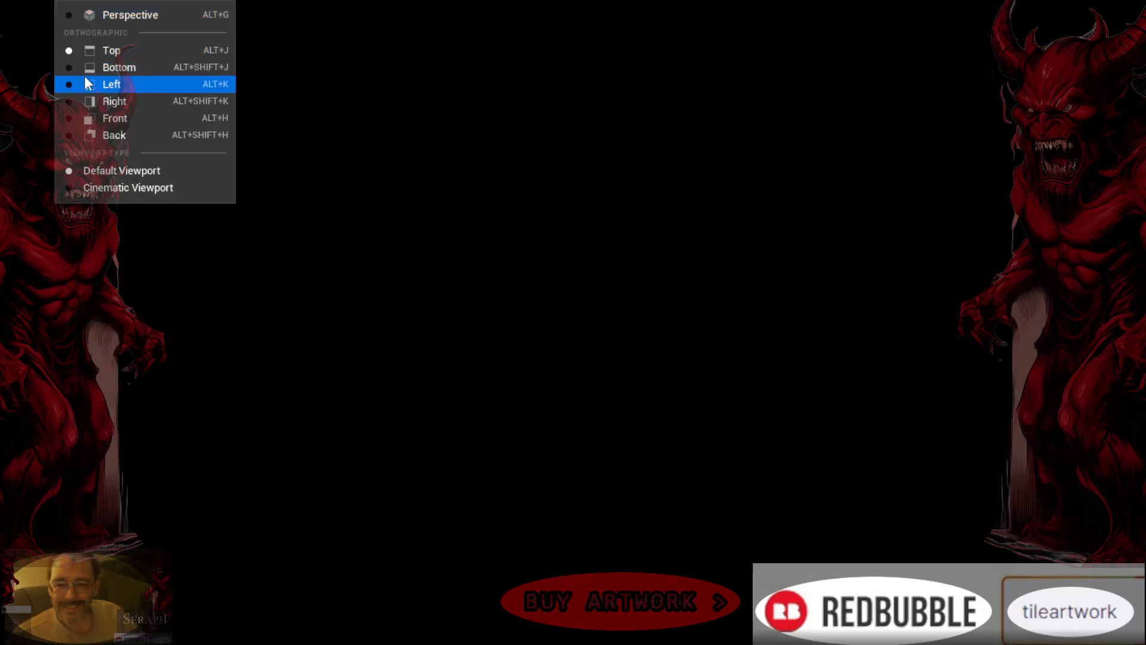
left_click(79, 118)
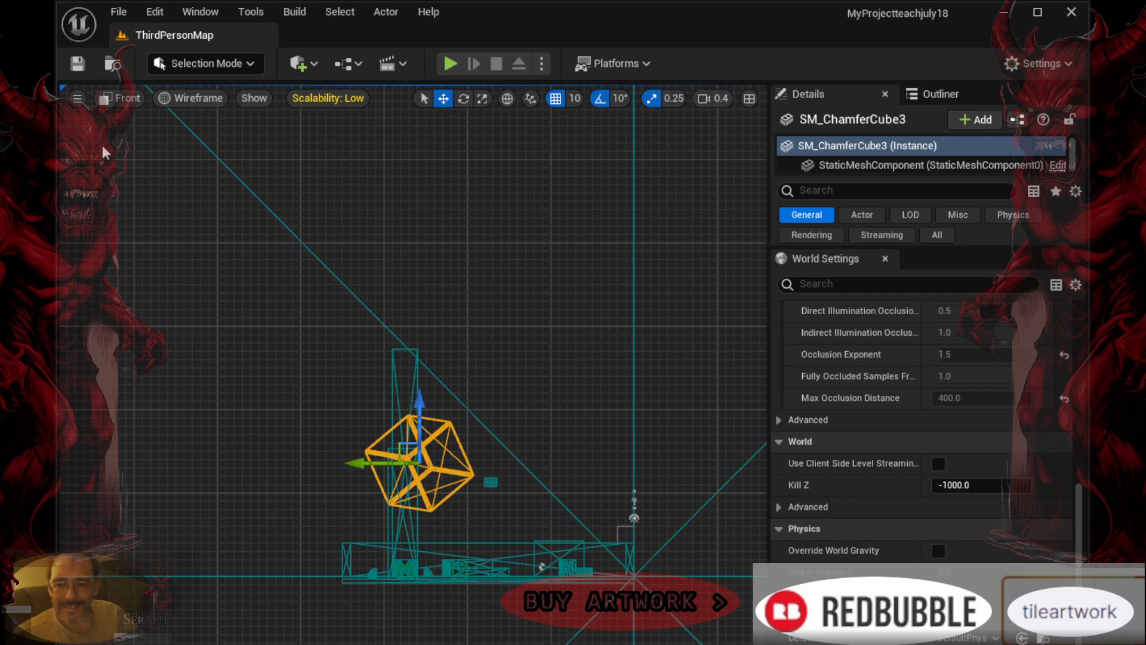
View the level in the Left orthographic view and in the Right one
left_click(123, 98)
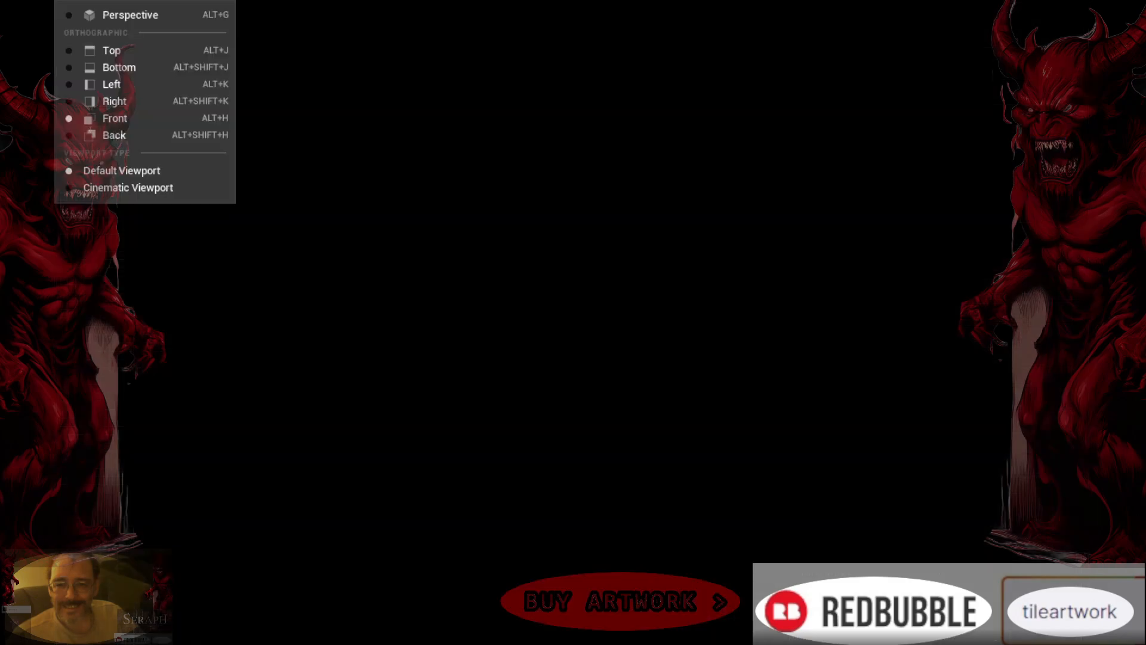
left_click(80, 79)
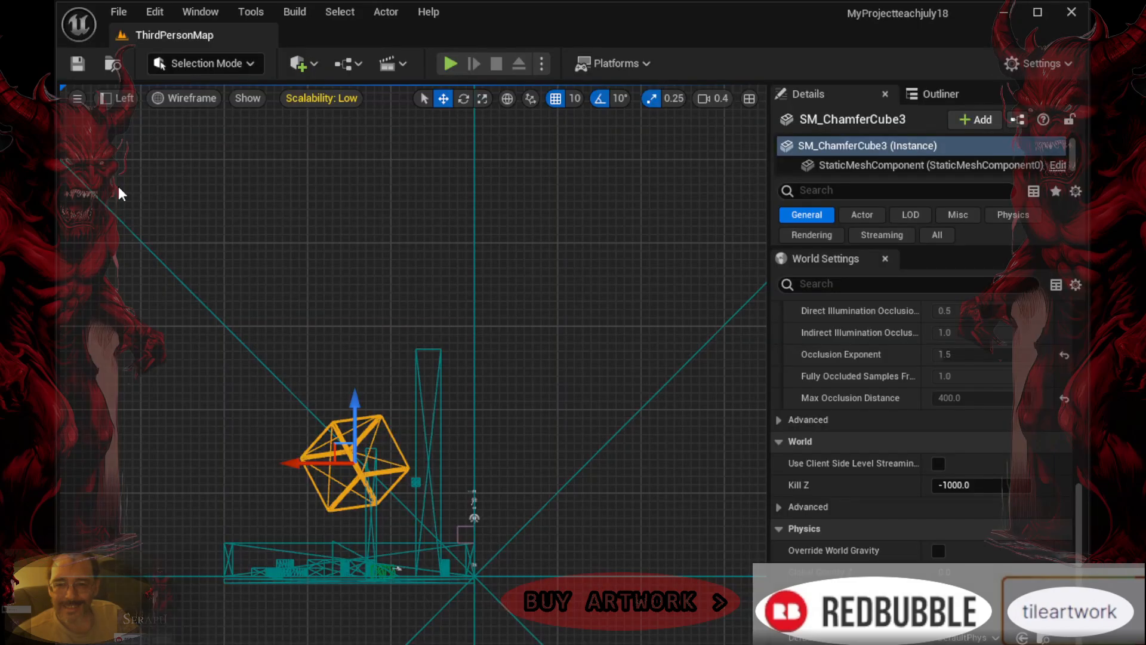
left_click(124, 101)
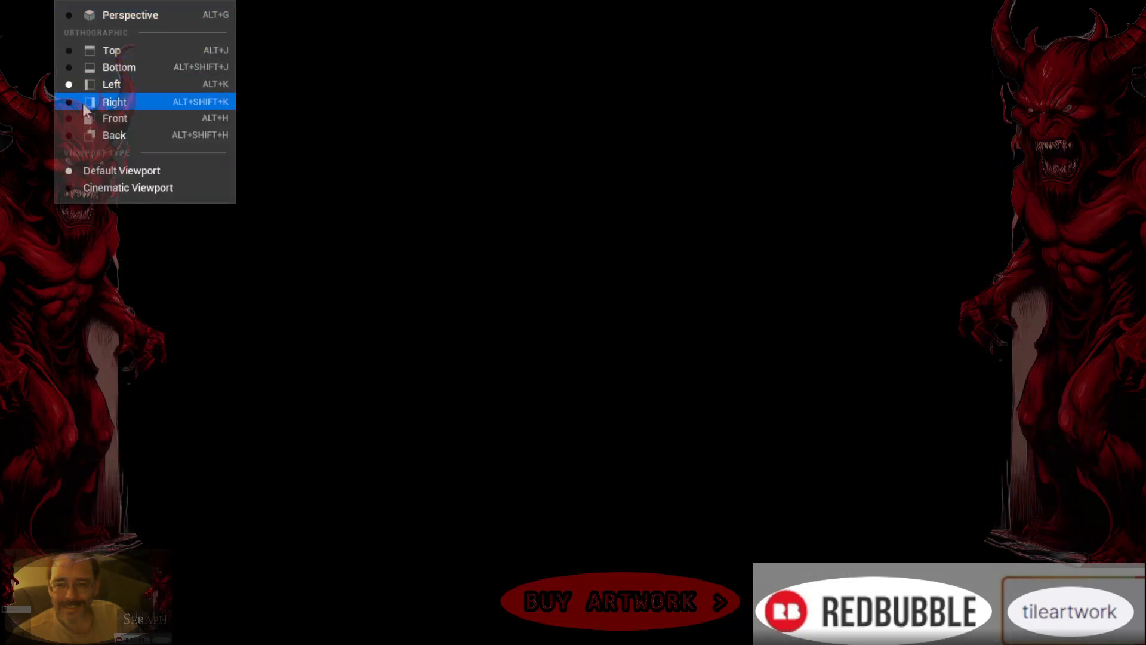
left_click(83, 102)
Return the viewport to the Perspective view
left_click(123, 99)
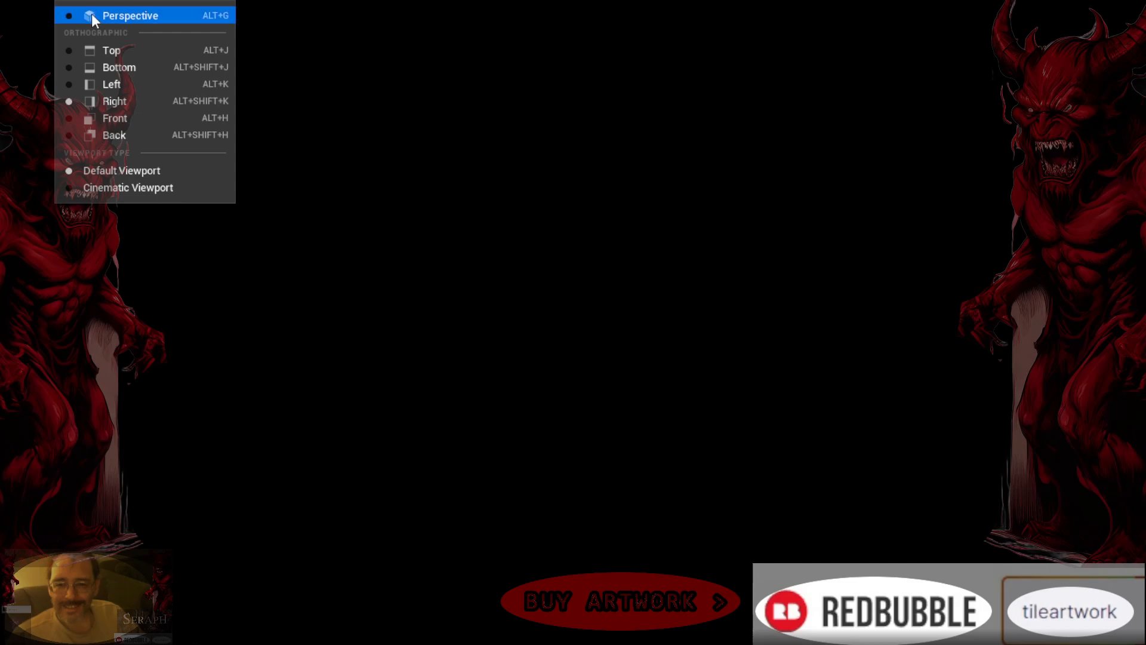
left_click(119, 14)
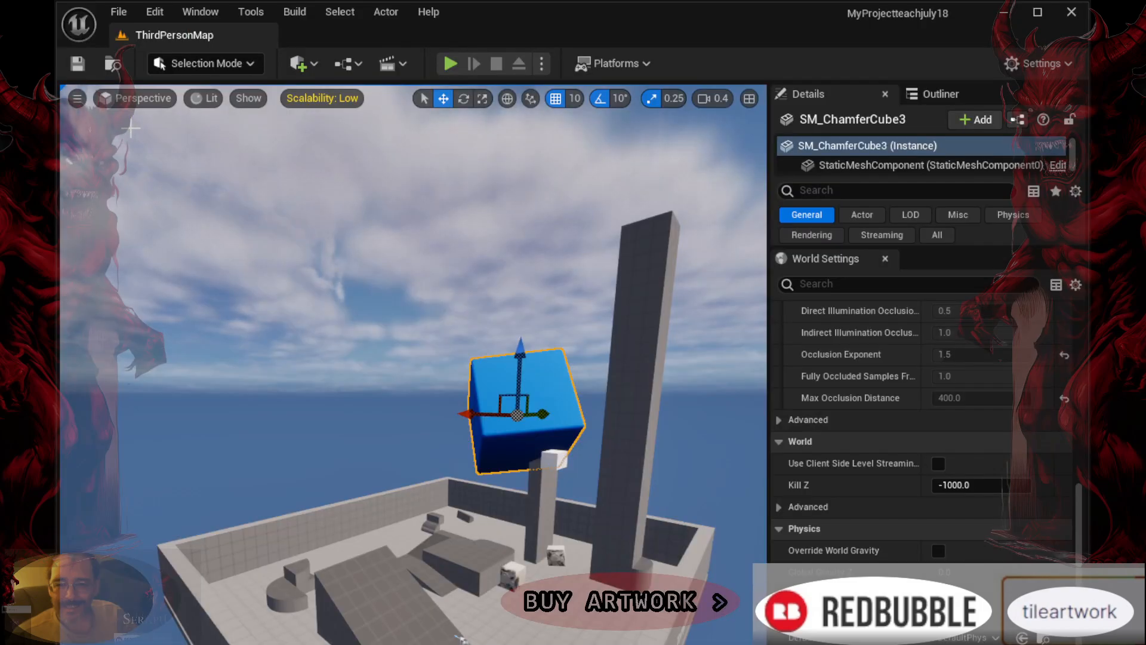
left_click(132, 99)
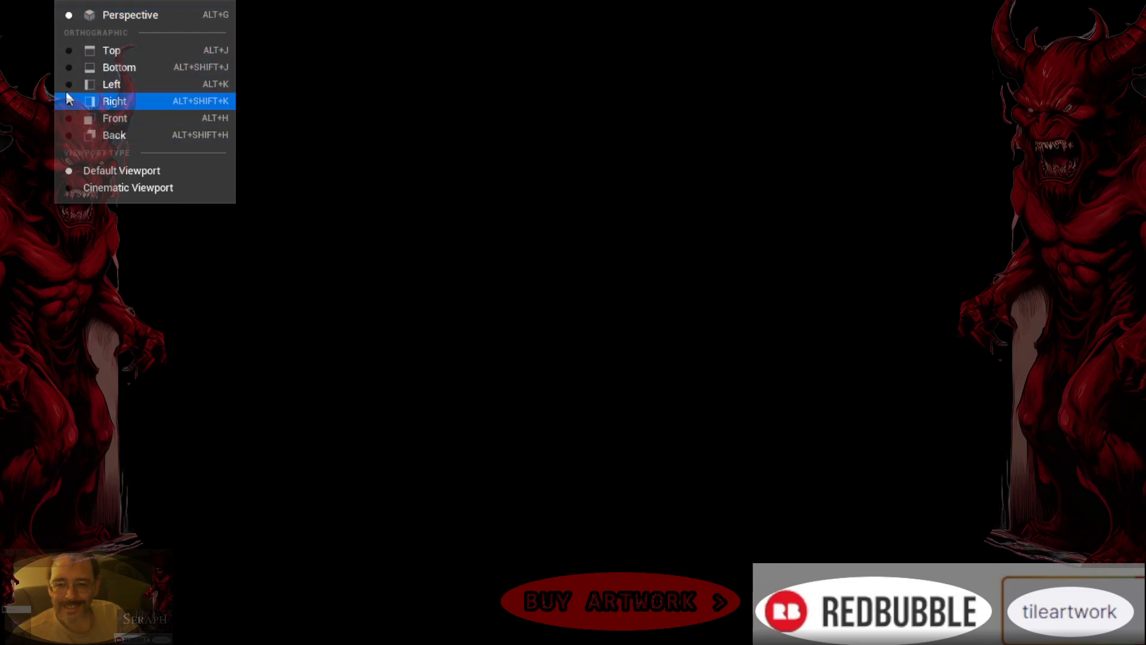
left_click(87, 14)
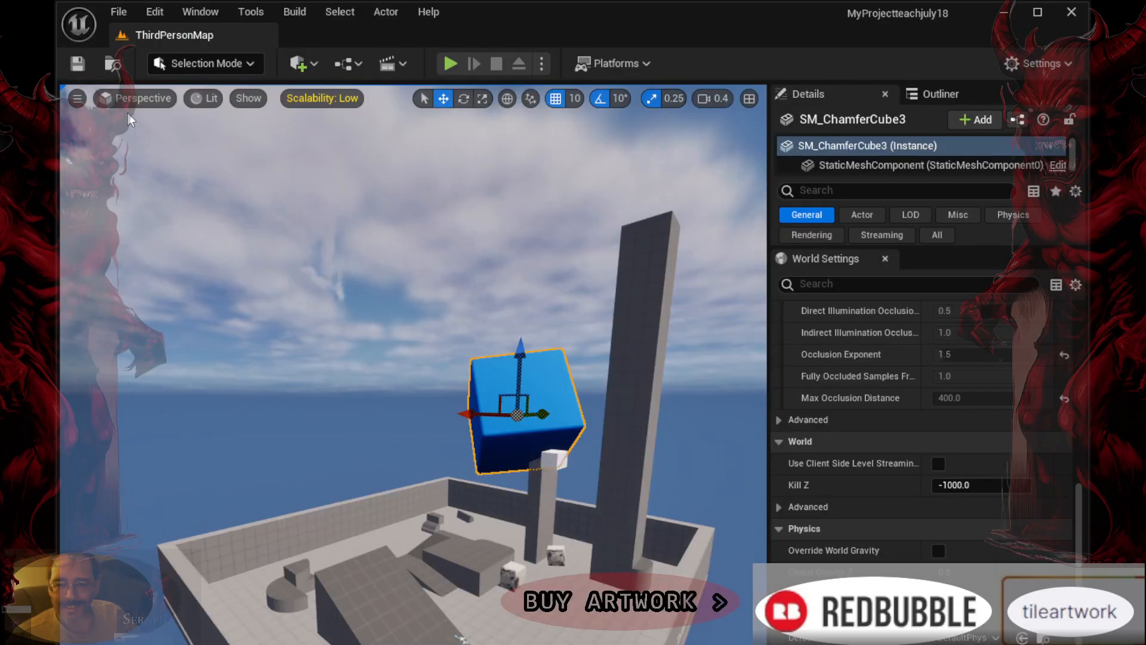
left_click(133, 100)
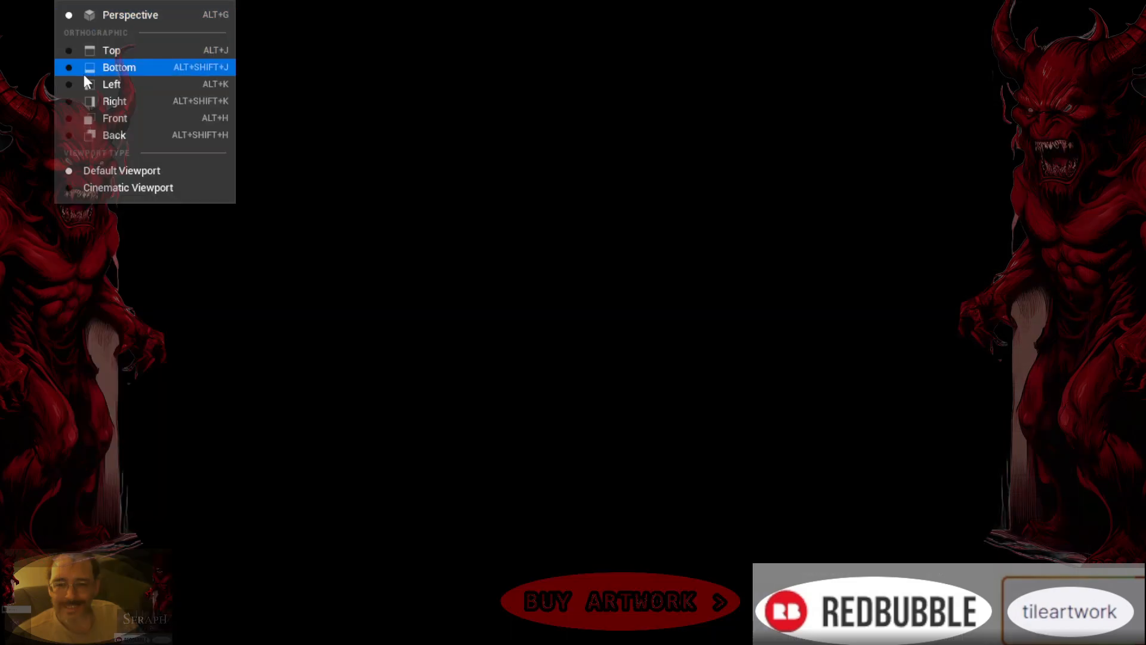
left_click(88, 15)
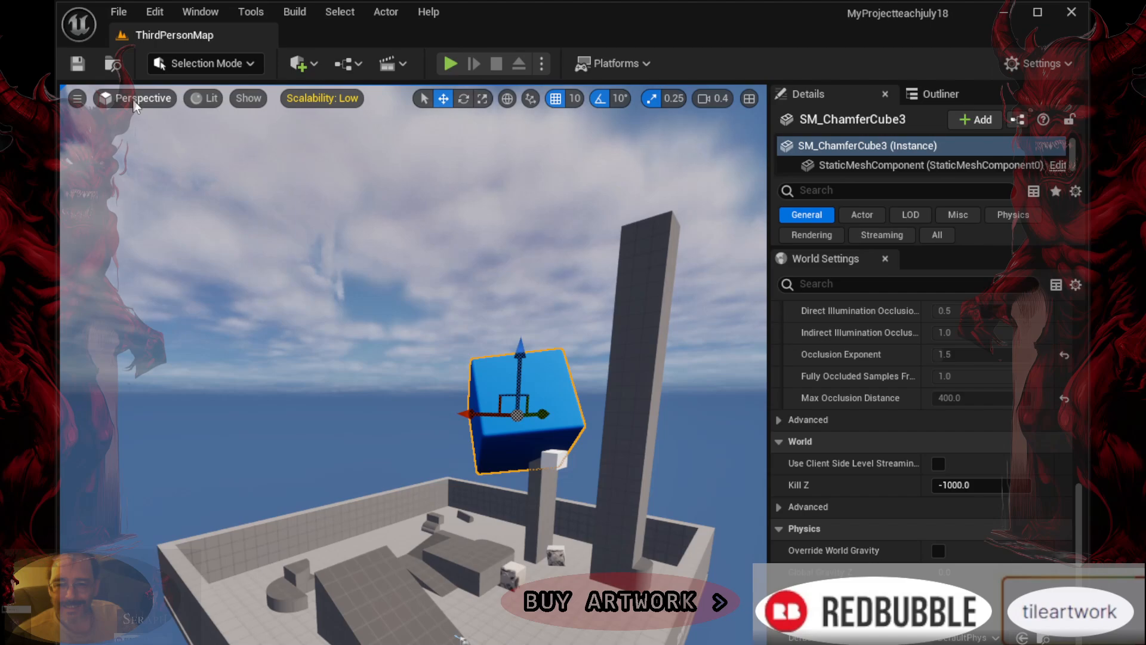
left_click(134, 101)
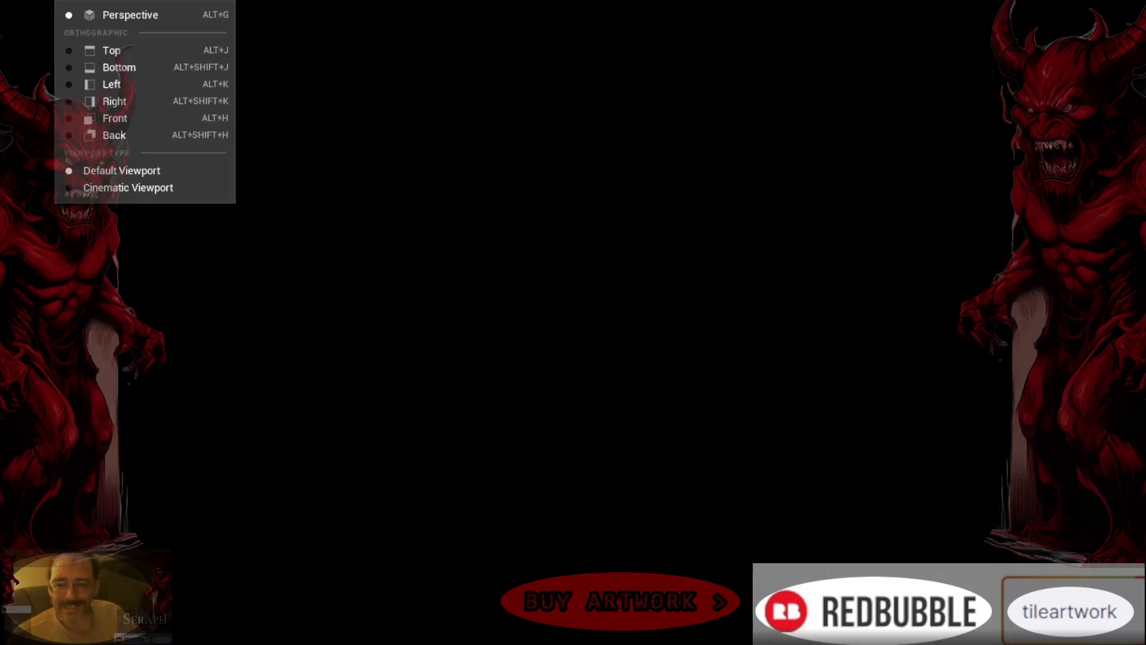
left_click(133, 102)
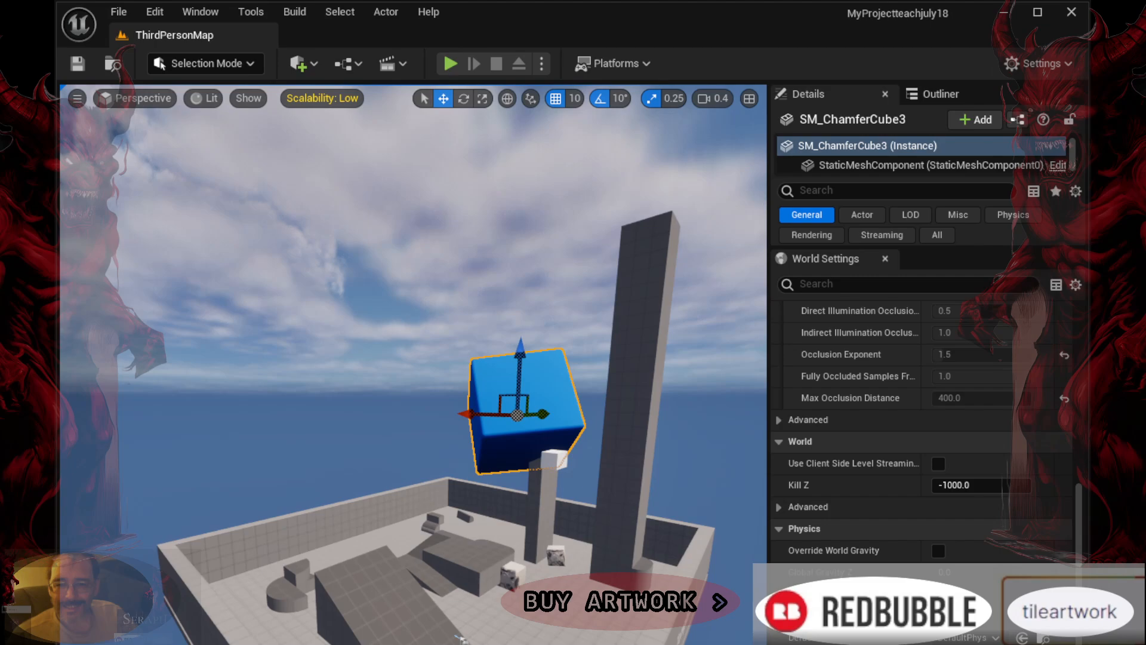
Preview the level in the Lighting Only view mode and in the Wireframe view mode
left_click(203, 98)
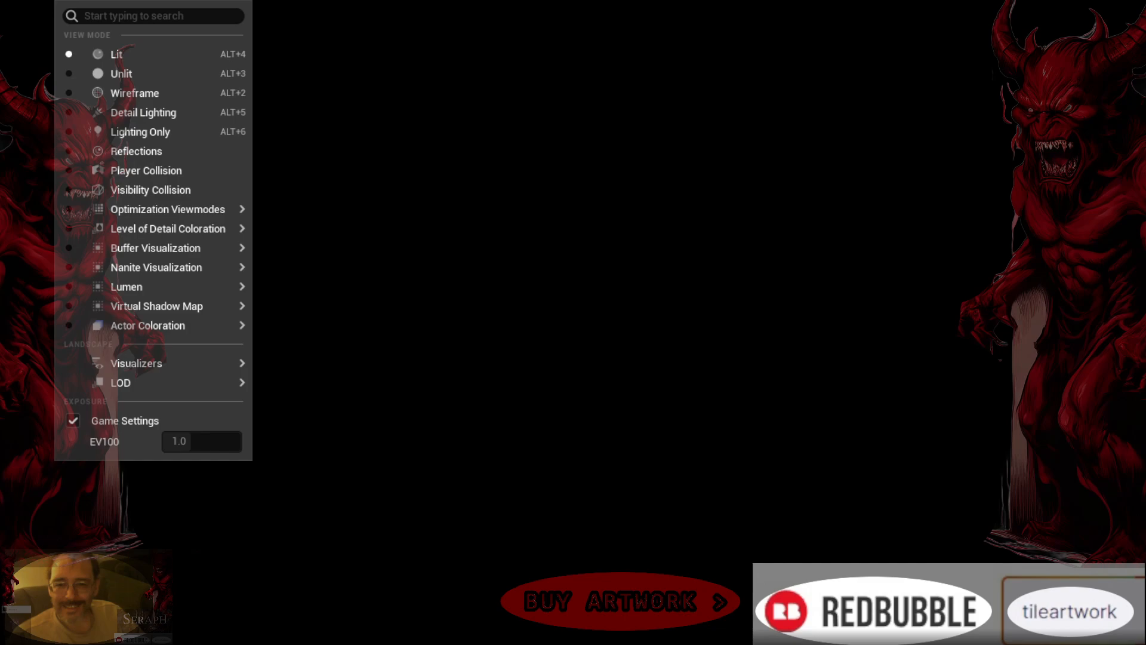
left_click(98, 133)
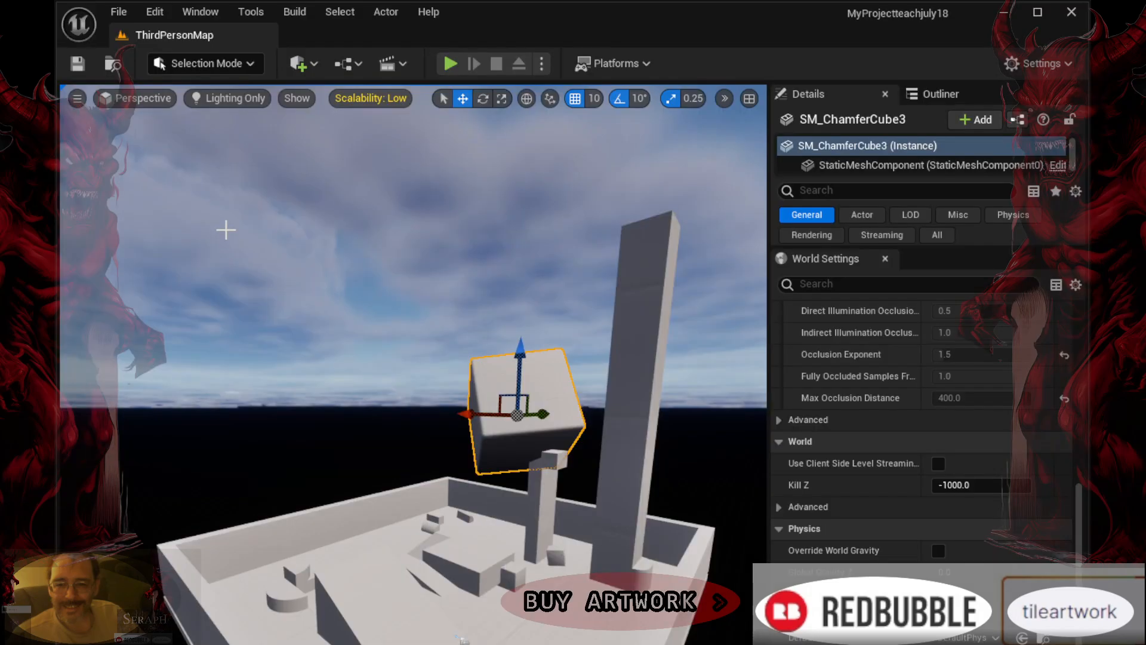
left_click(209, 98)
left_click(91, 95)
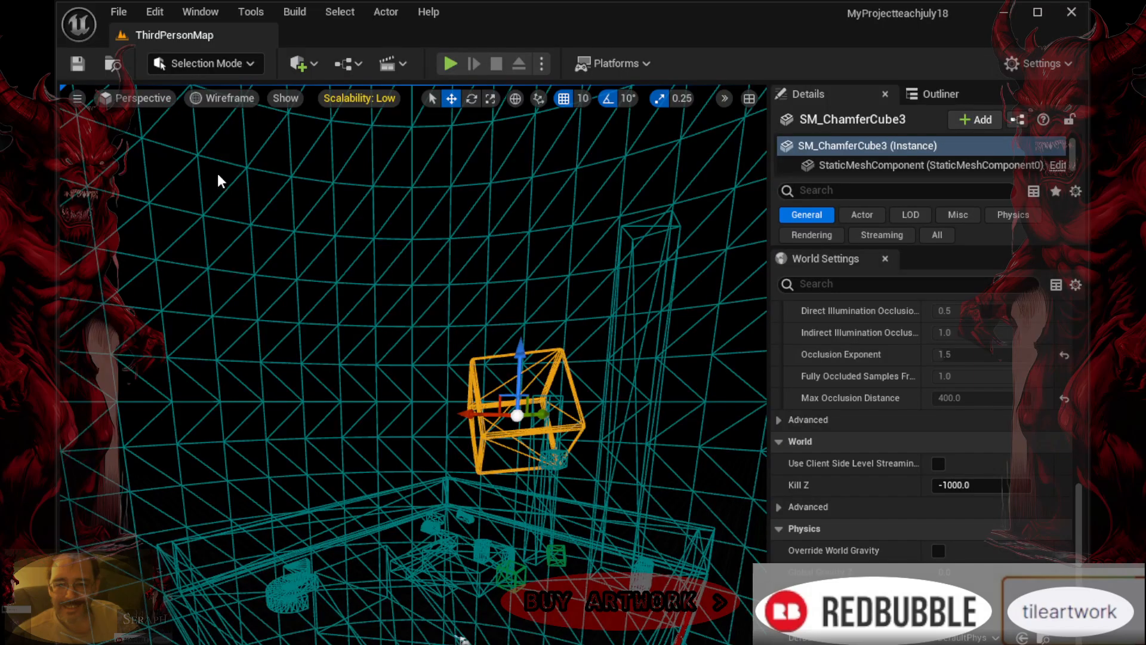
Preview the level in Detail Lighting and switch the view mode to Unlit
left_click(216, 100)
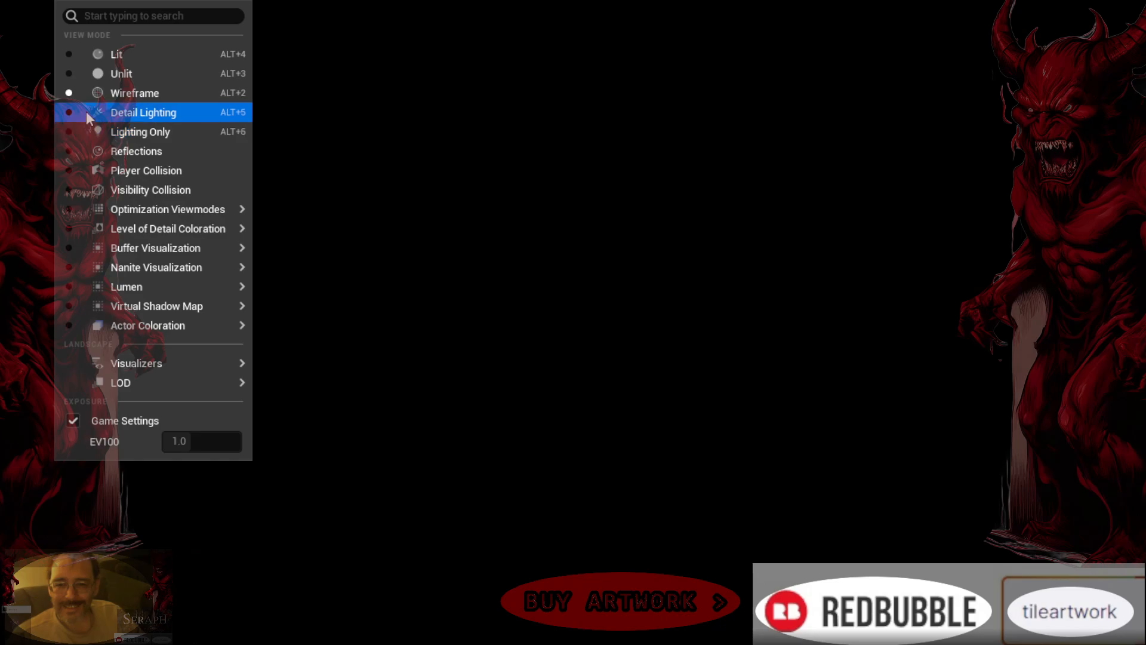
left_click(86, 111)
left_click(214, 99)
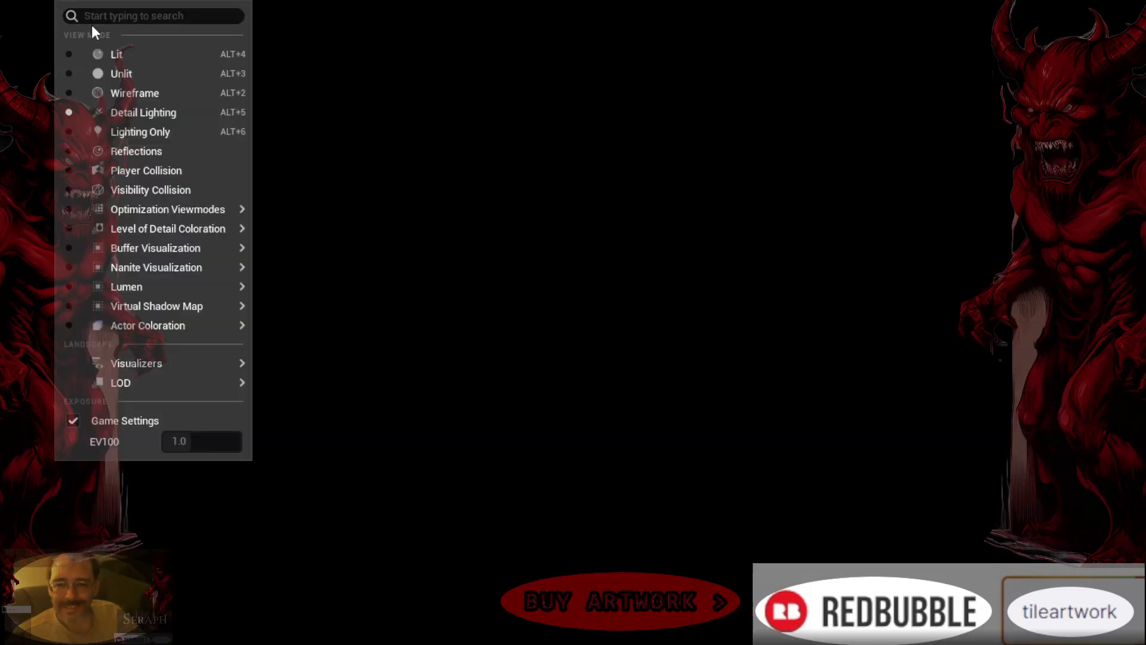
left_click(91, 74)
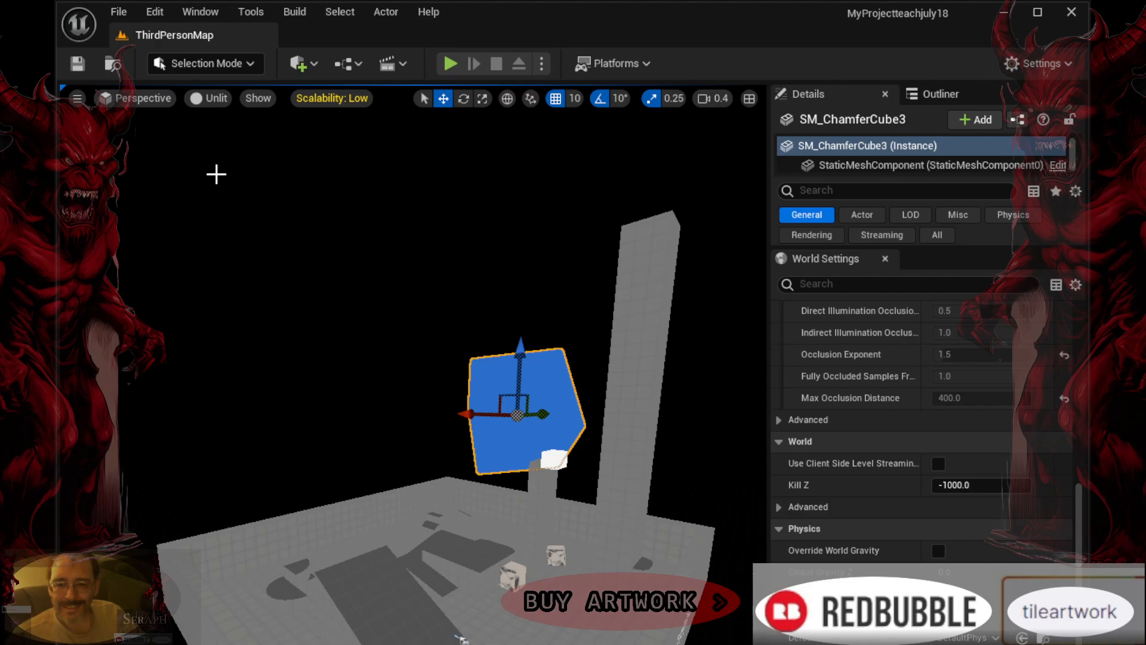
Return the viewport to the Lit view mode and review the available view modes
left_click(226, 98)
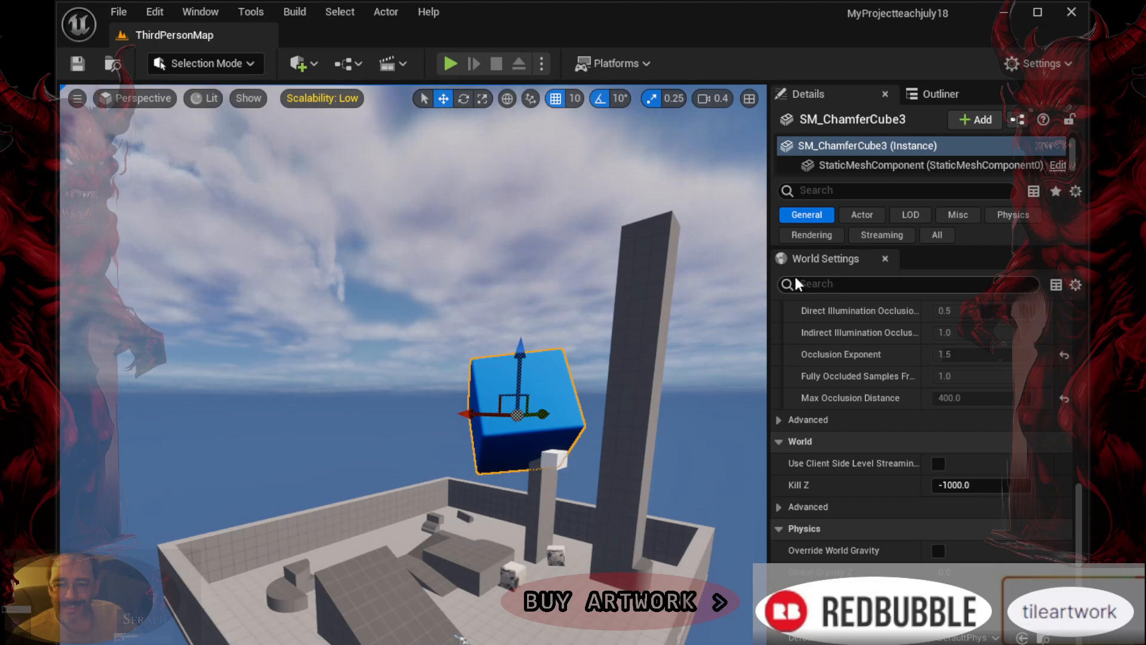
left_click(202, 98)
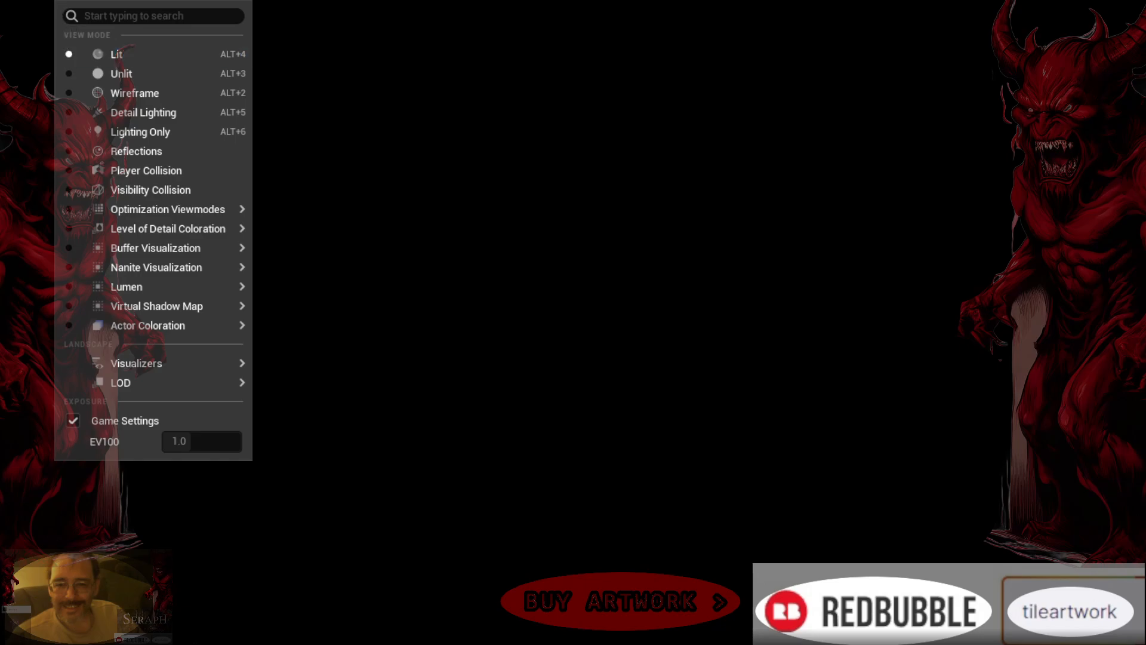
left_click(204, 98)
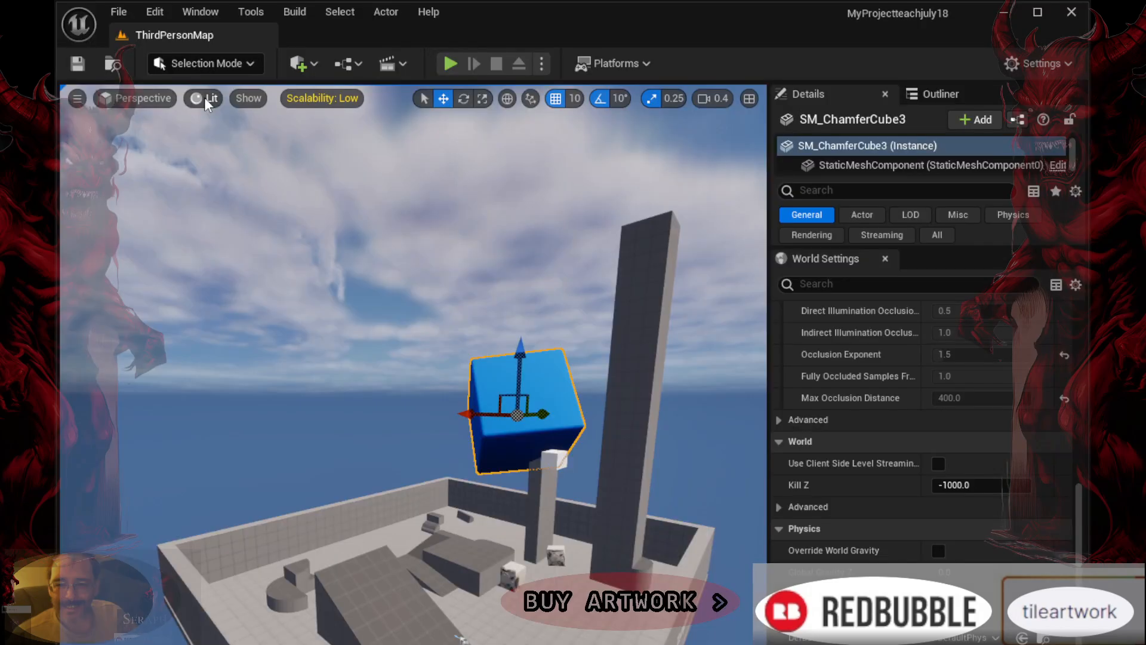
left_click(204, 98)
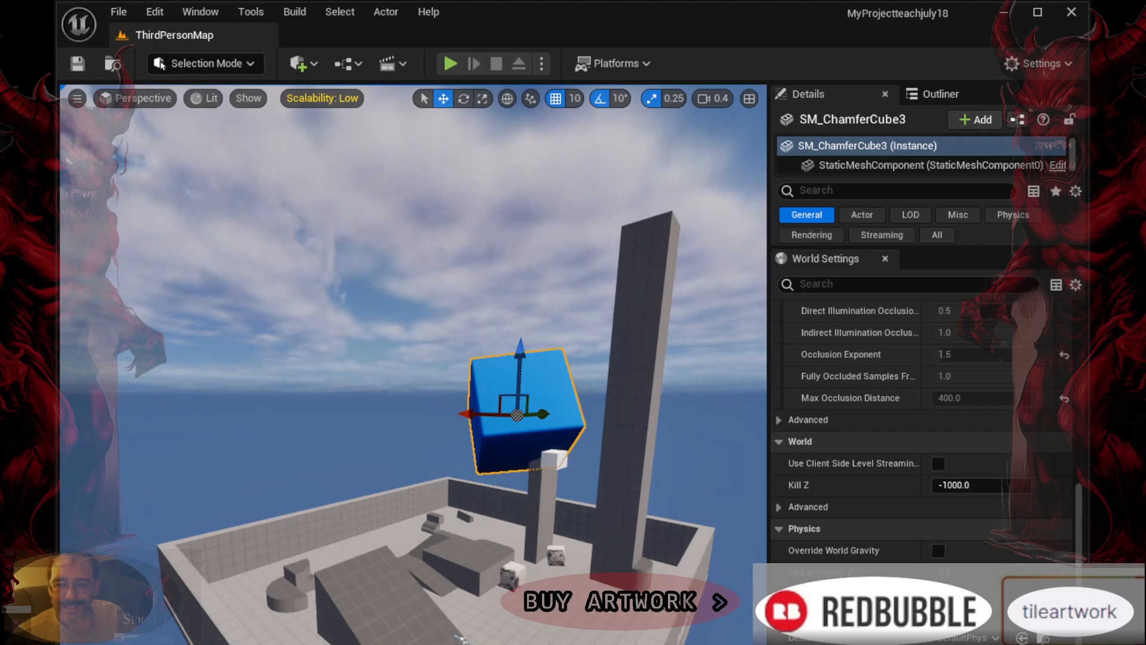
Preview the level in the Wireframe and Unlit view modes and switch back to Lit
left_click(199, 94)
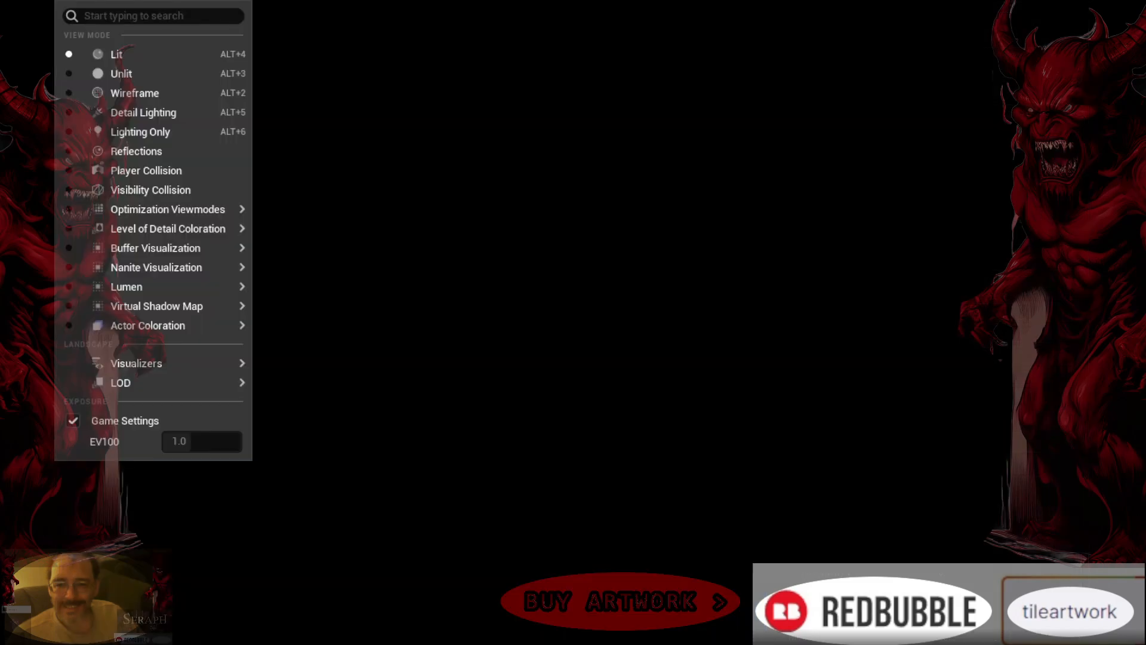
left_click(87, 94)
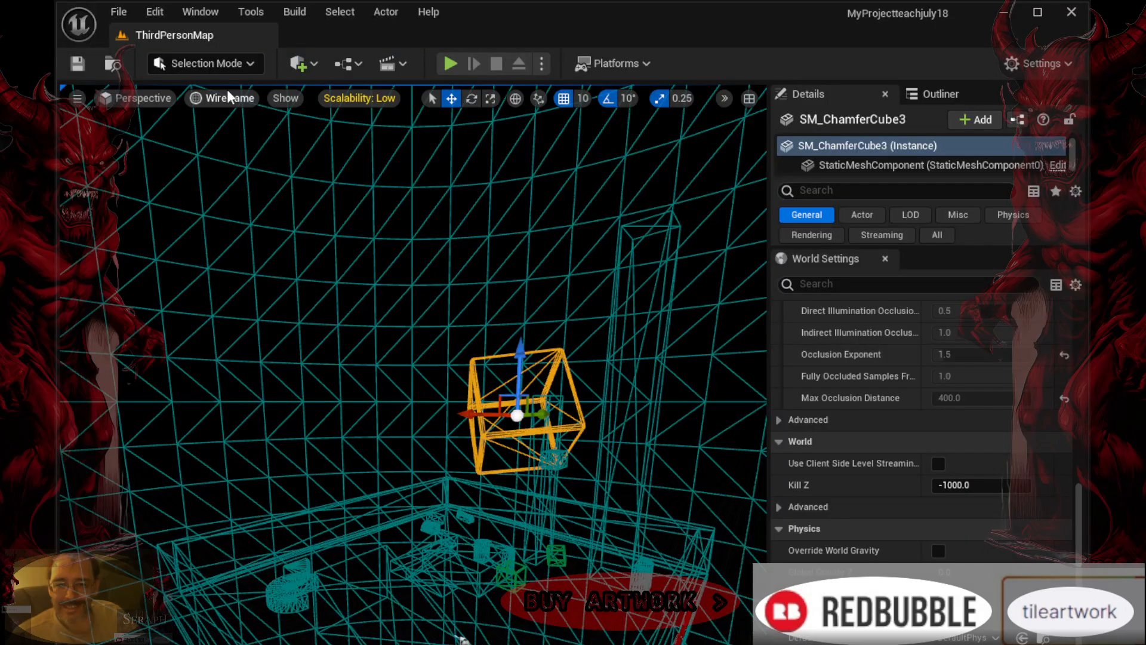
left_click(228, 95)
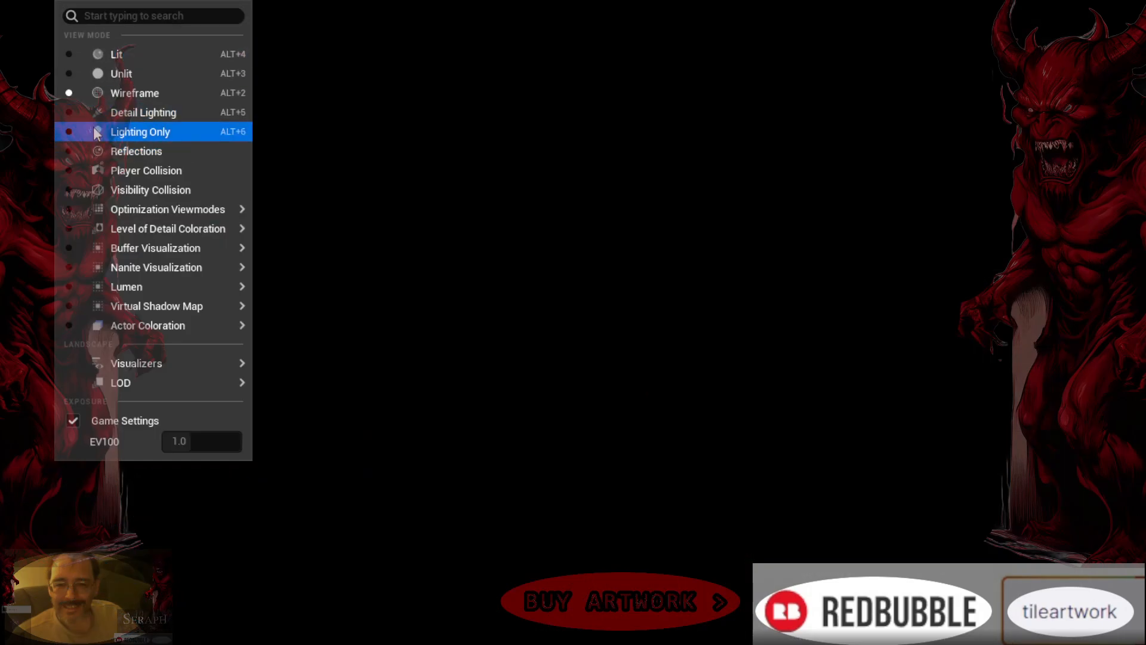
left_click(94, 74)
left_click(220, 96)
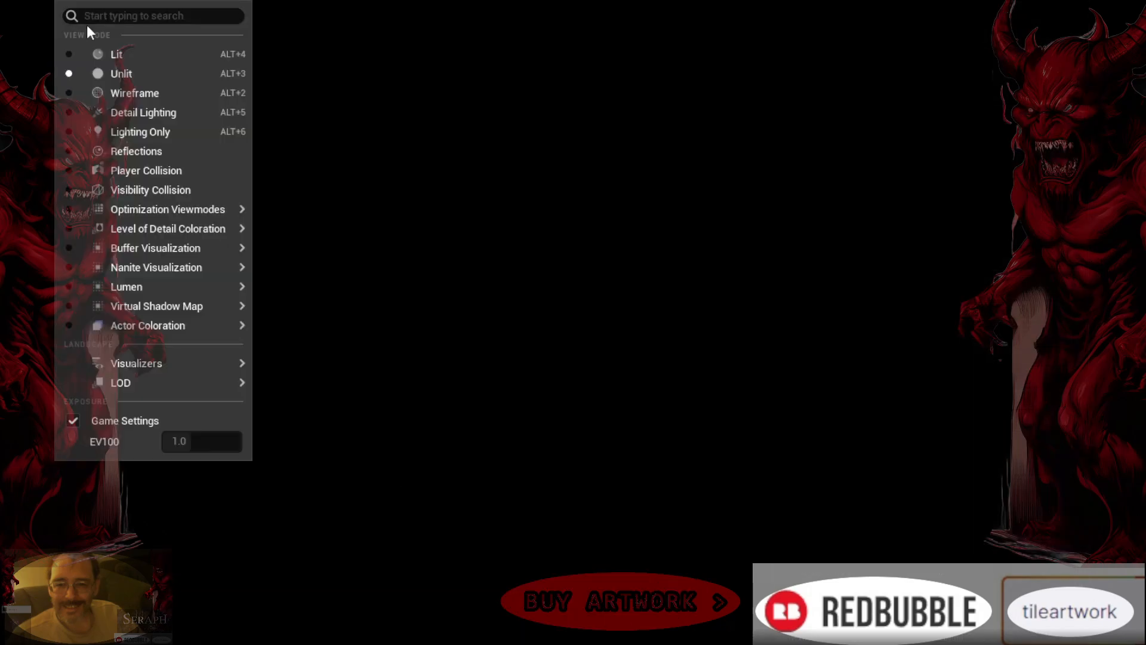
left_click(95, 57)
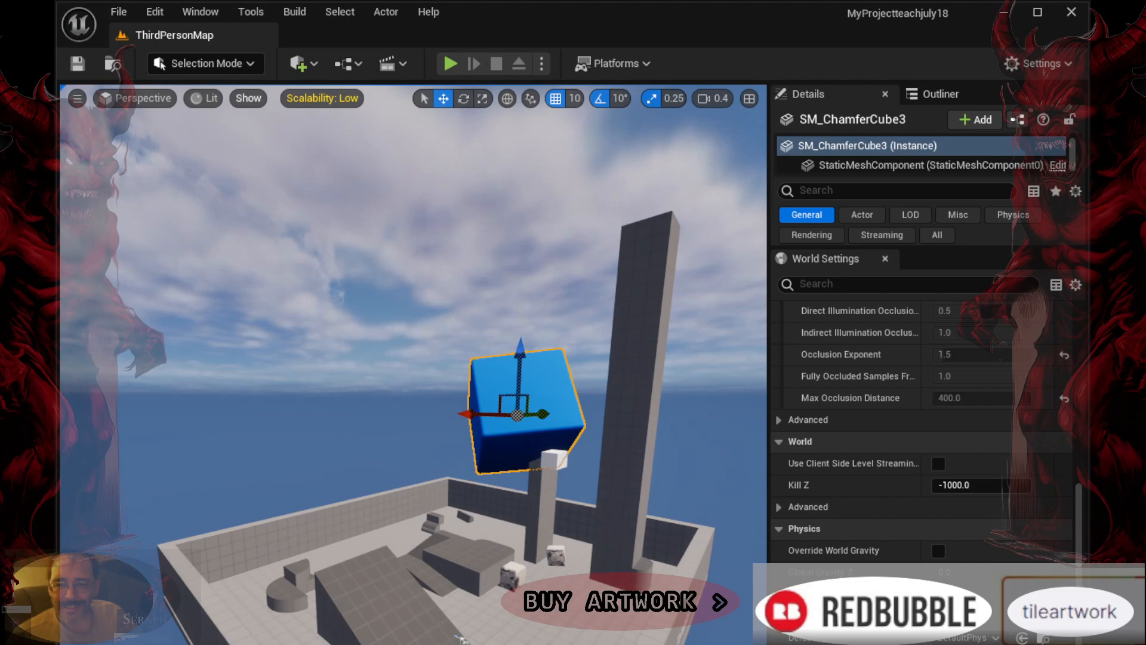
Examine the viewport's common show flags and the show flag categories, leaving all of them as they are
left_click(249, 98)
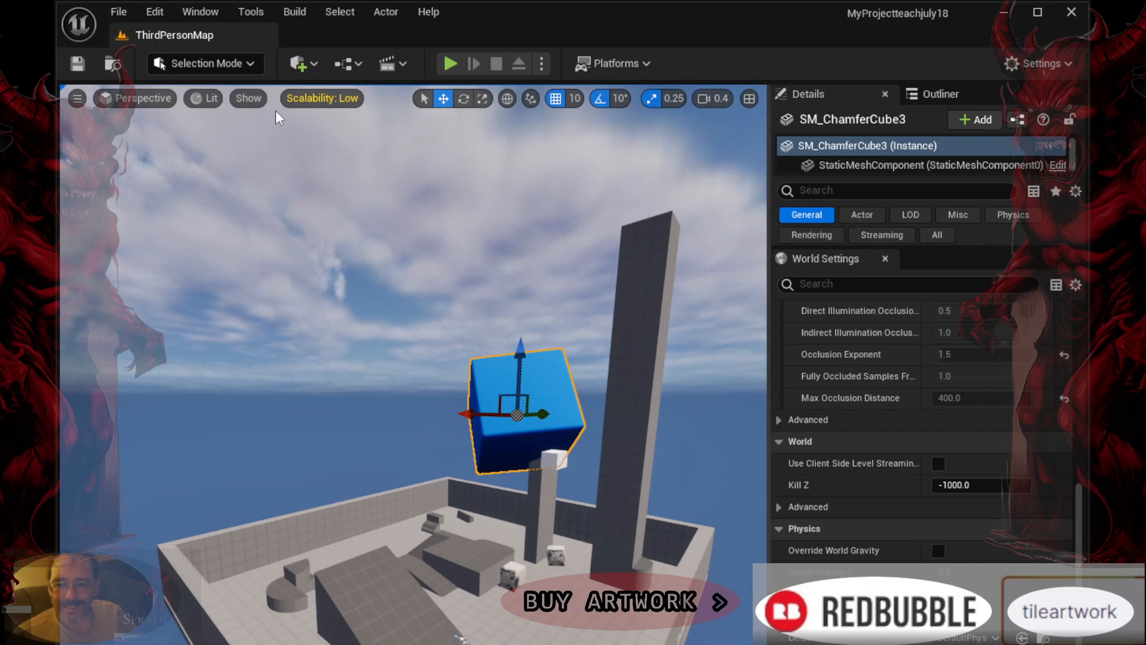
left_click(249, 98)
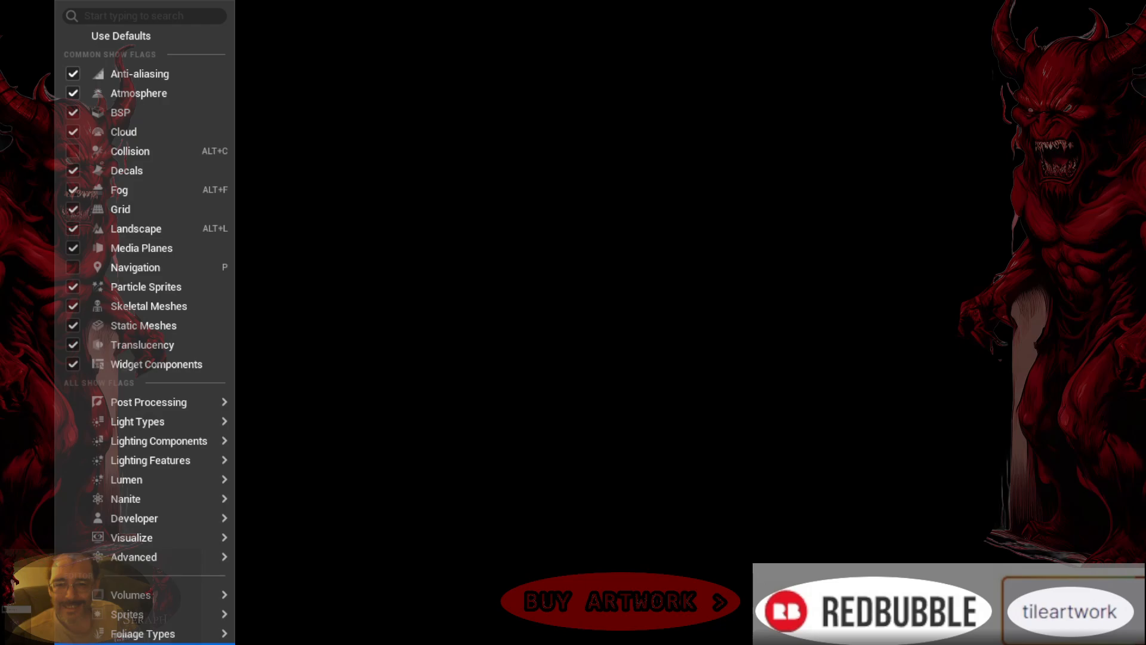
left_click(484, 639)
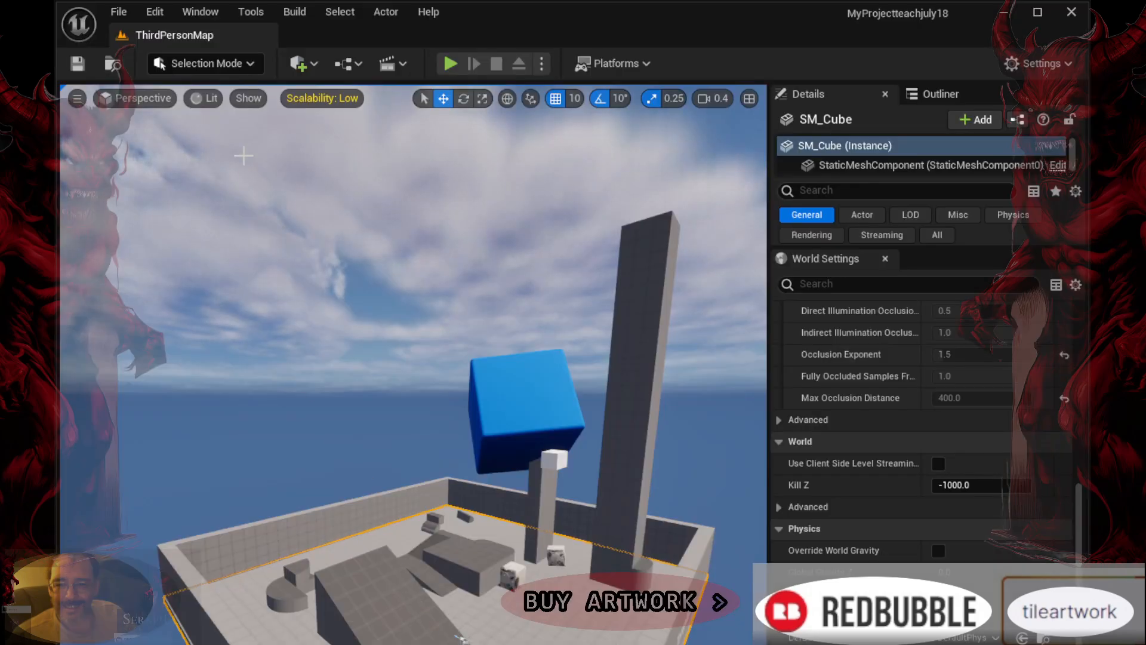
left_click(248, 98)
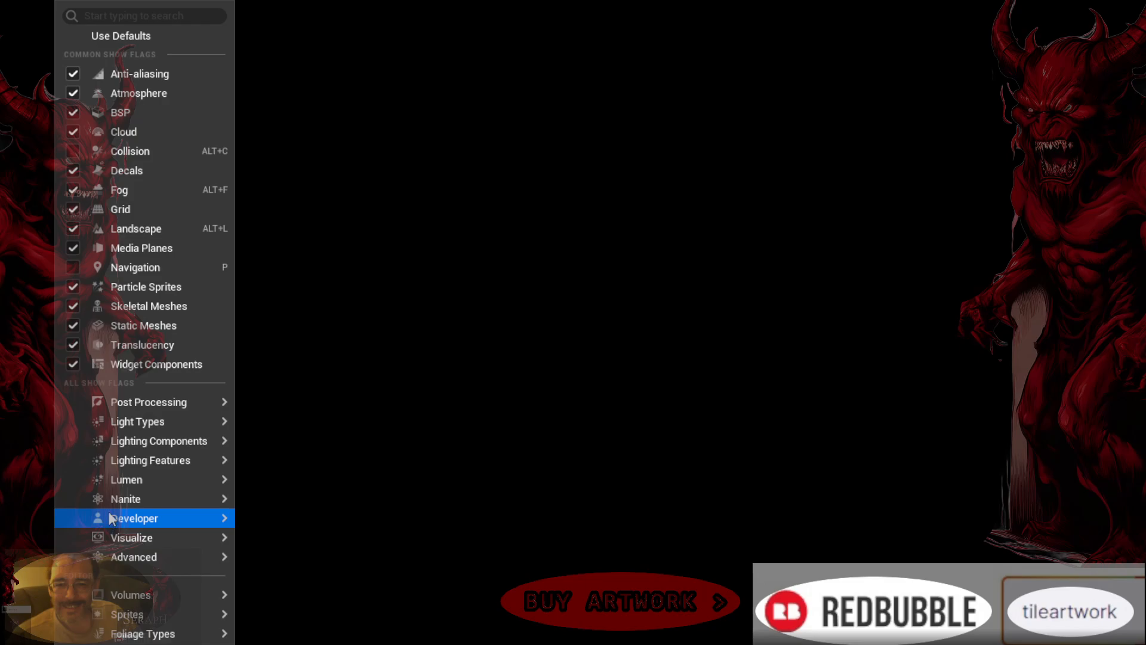
left_click(466, 472)
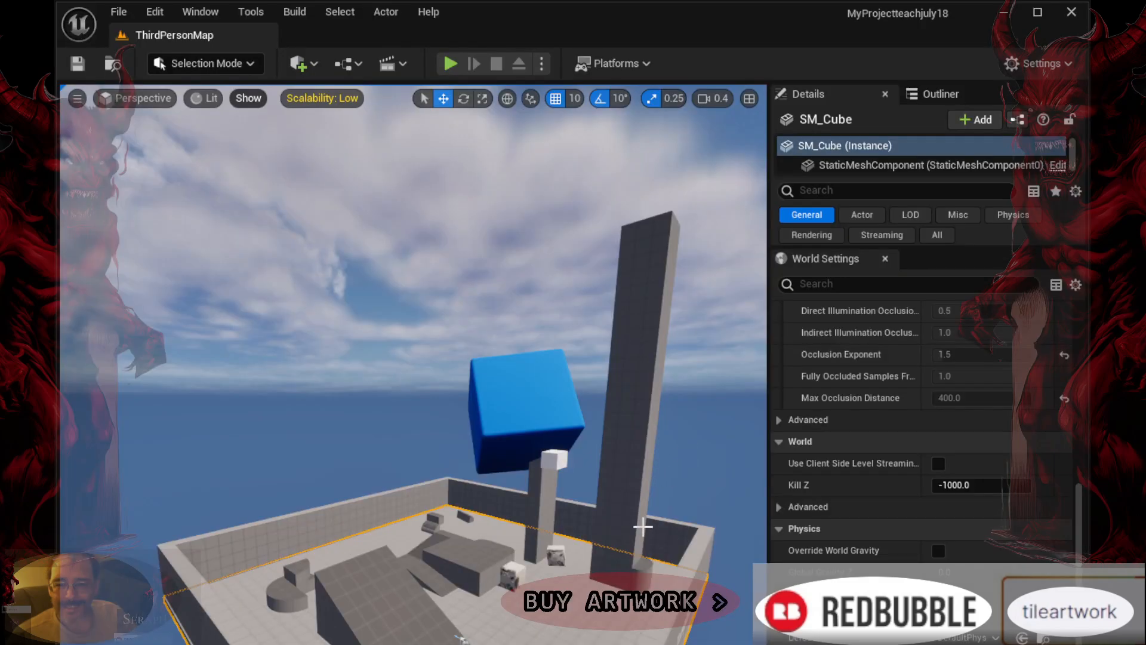
left_click(643, 526)
left_click(509, 613)
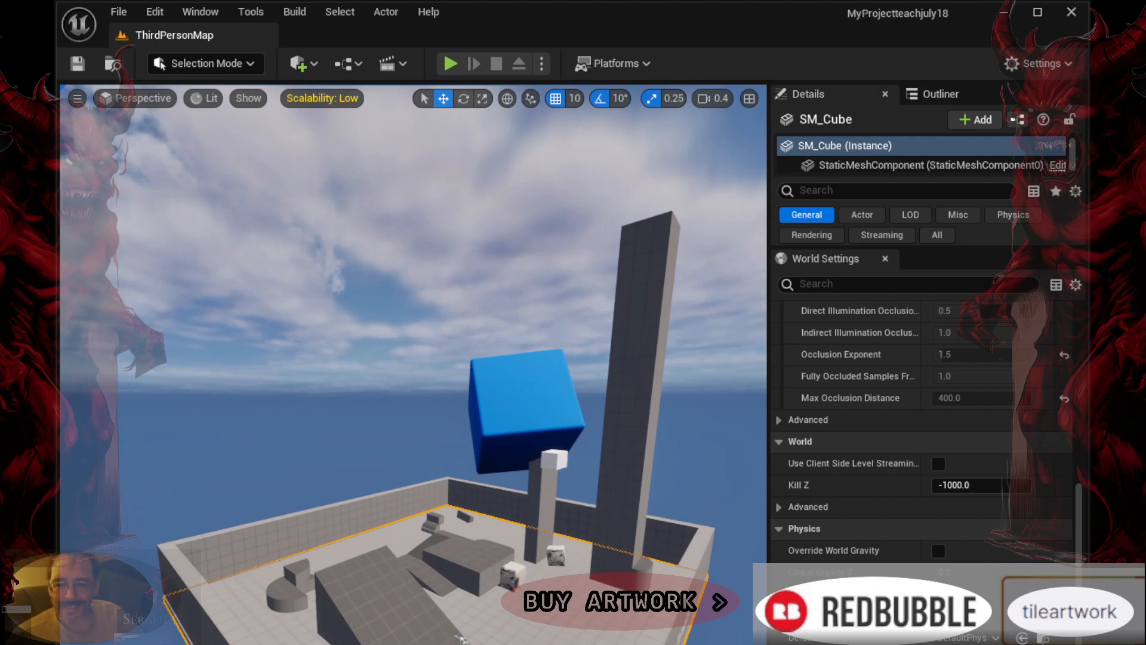
Preview the level at Medium scalability and set it back to Low
left_click(314, 97)
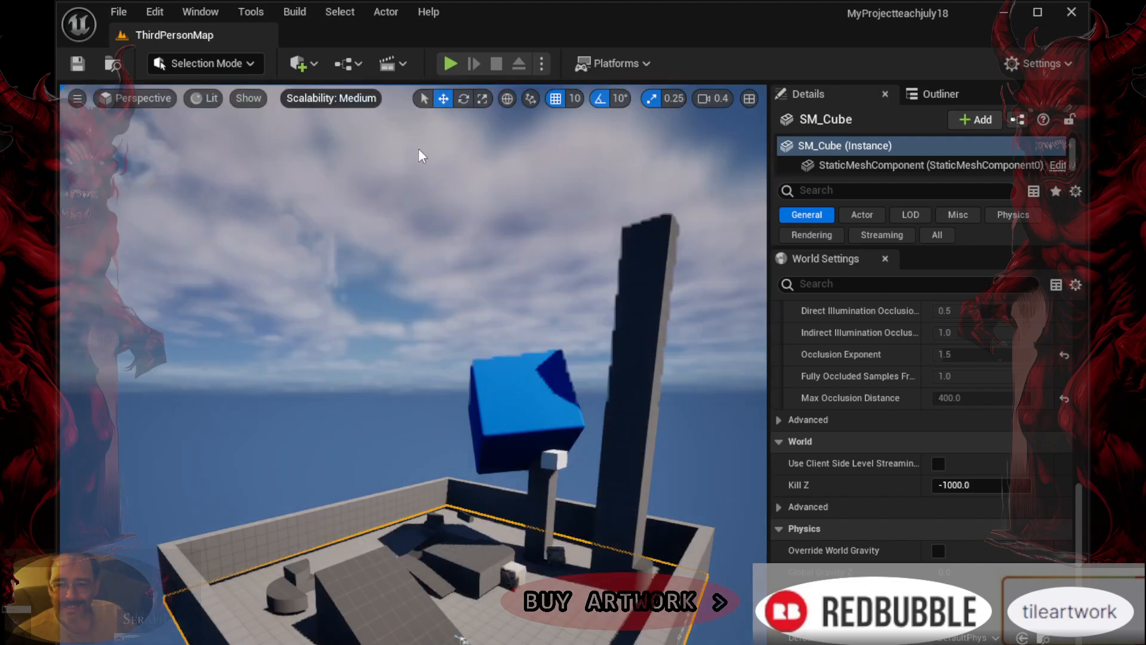
left_click(418, 147)
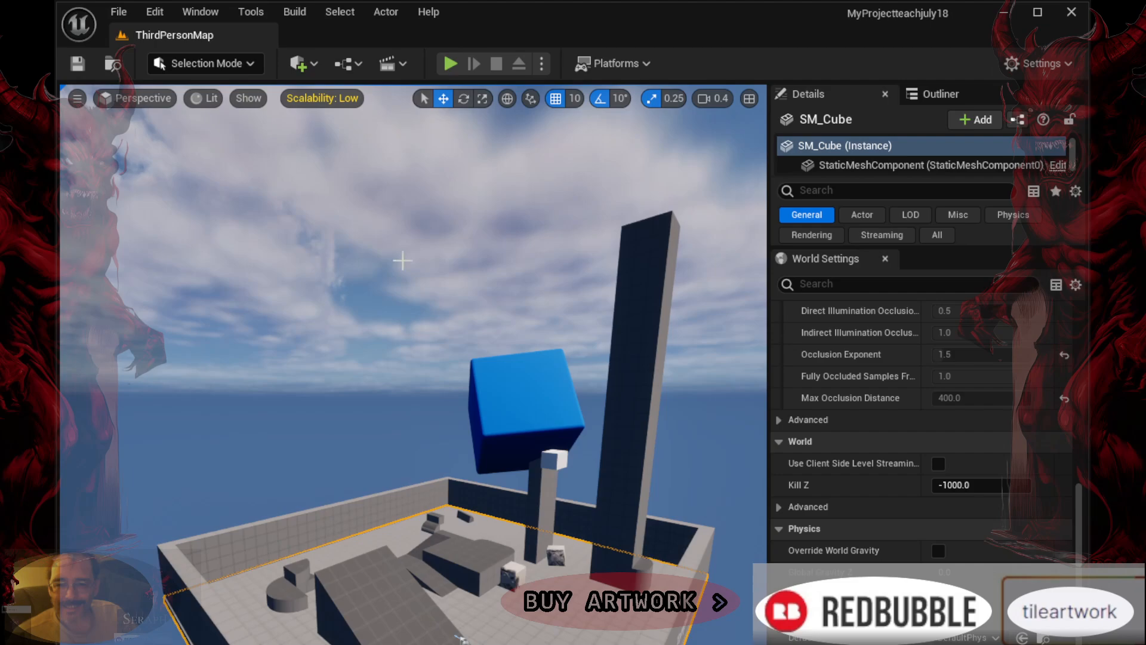
mouse_move(415, 368)
right_mouse_down()
mouse_move(449, 365)
mouse_move(502, 393)
mouse_move(417, 412)
mouse_move(386, 376)
mouse_move(445, 395)
mouse_move(417, 420)
mouse_move(429, 374)
mouse_move(408, 386)
mouse_move(430, 382)
mouse_move(420, 363)
right_mouse_up()
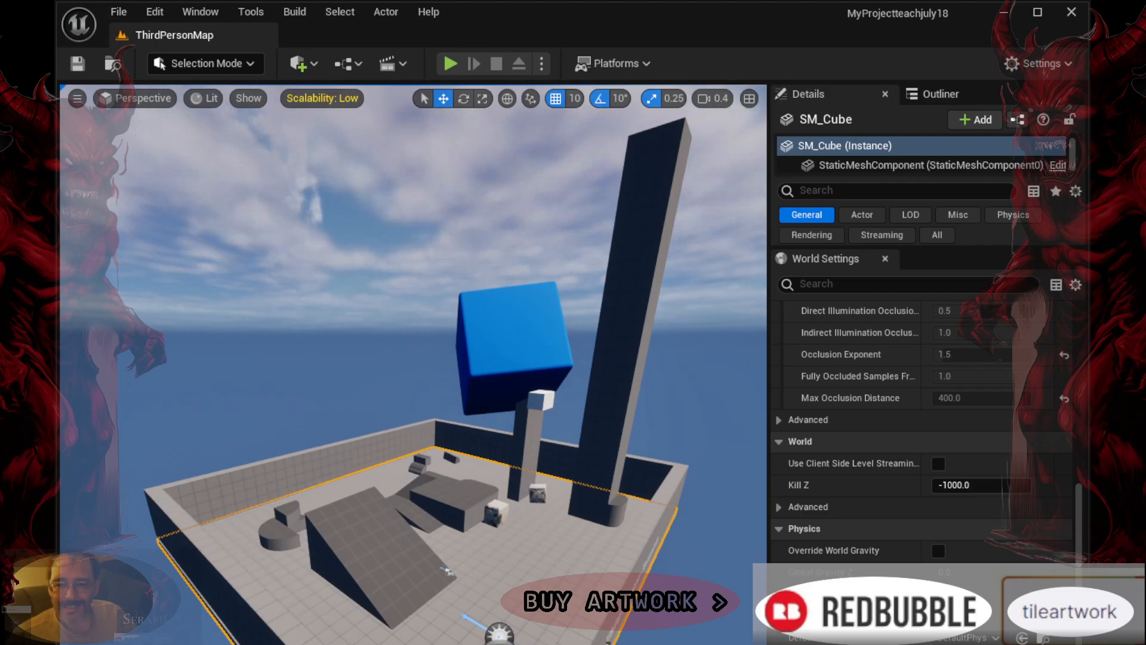
left_click(306, 102)
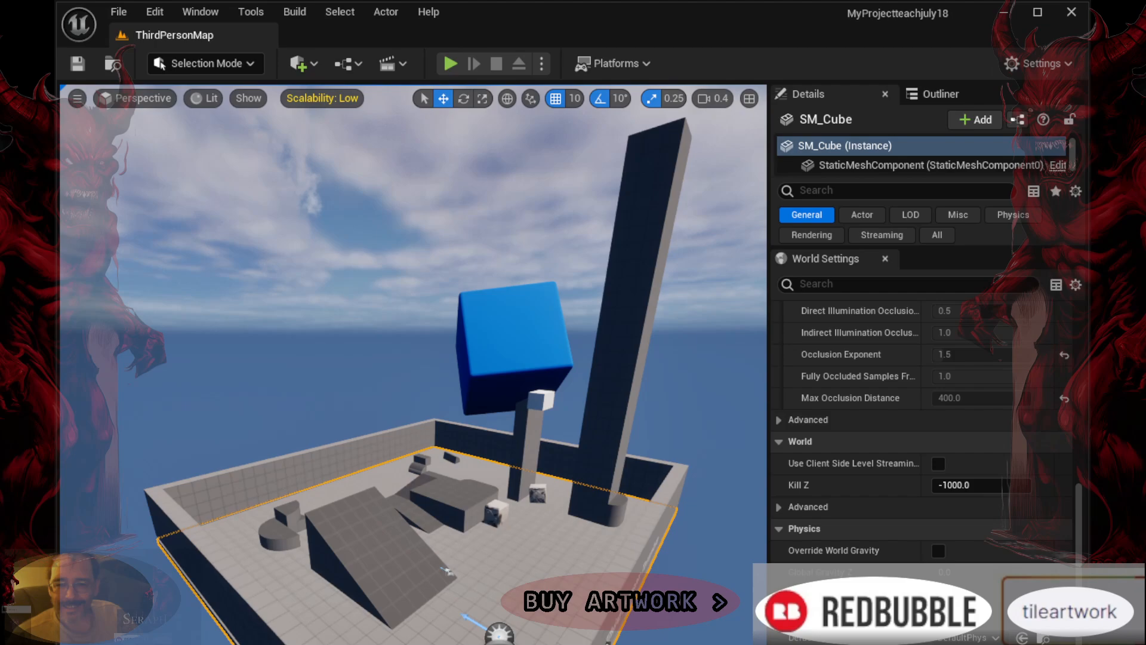
Activate the object selection tool and select the ramp, tall pillar, big blue cube, short pillar and low block one after another
left_click(423, 99)
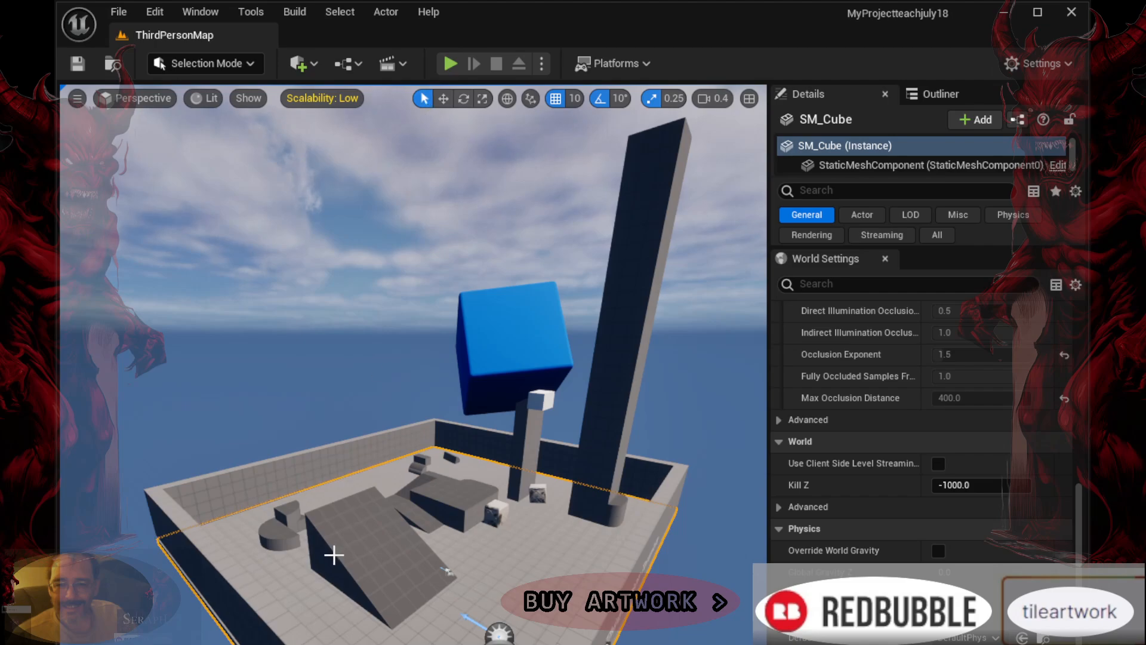
left_click(360, 538)
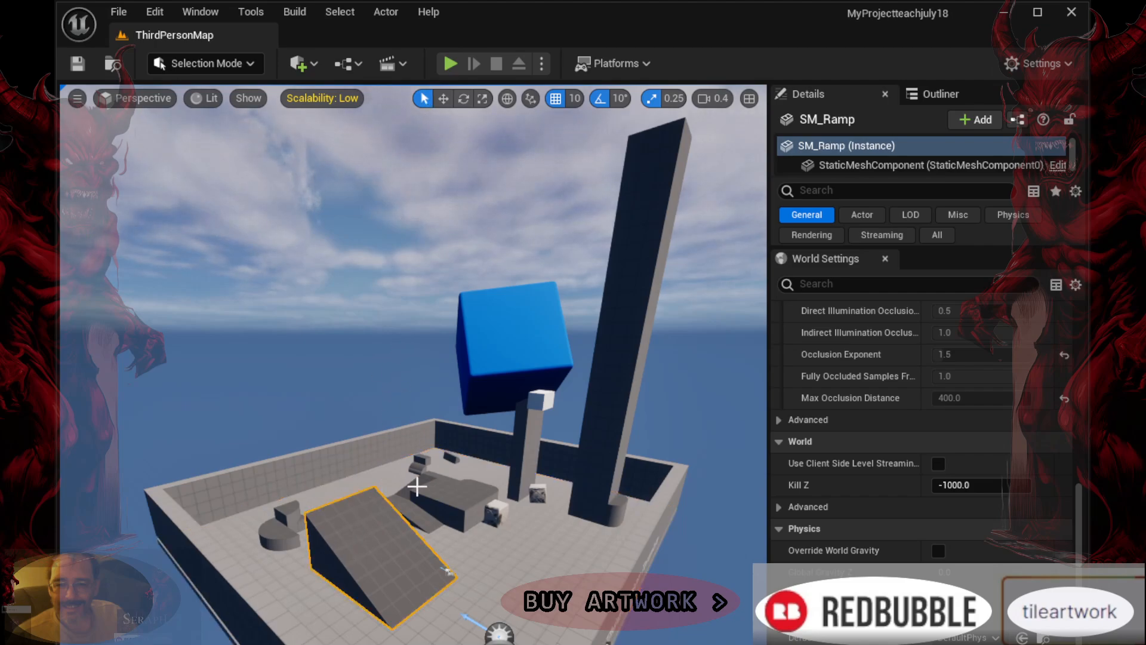
left_click(443, 510)
left_click(588, 434)
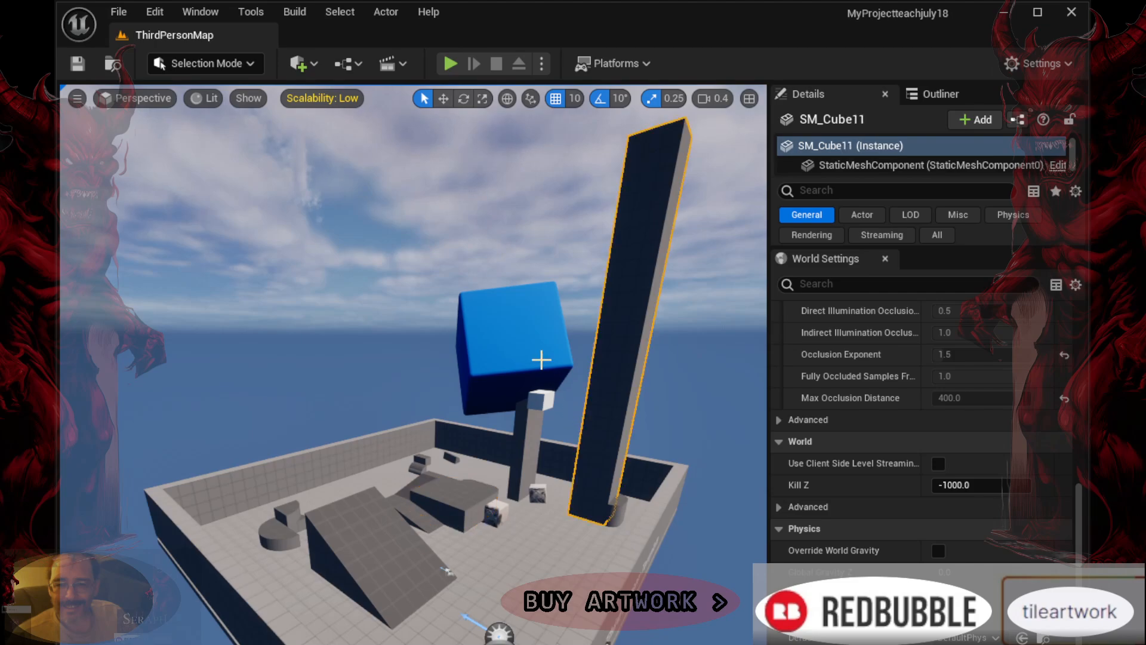
left_click(536, 353)
left_click(518, 444)
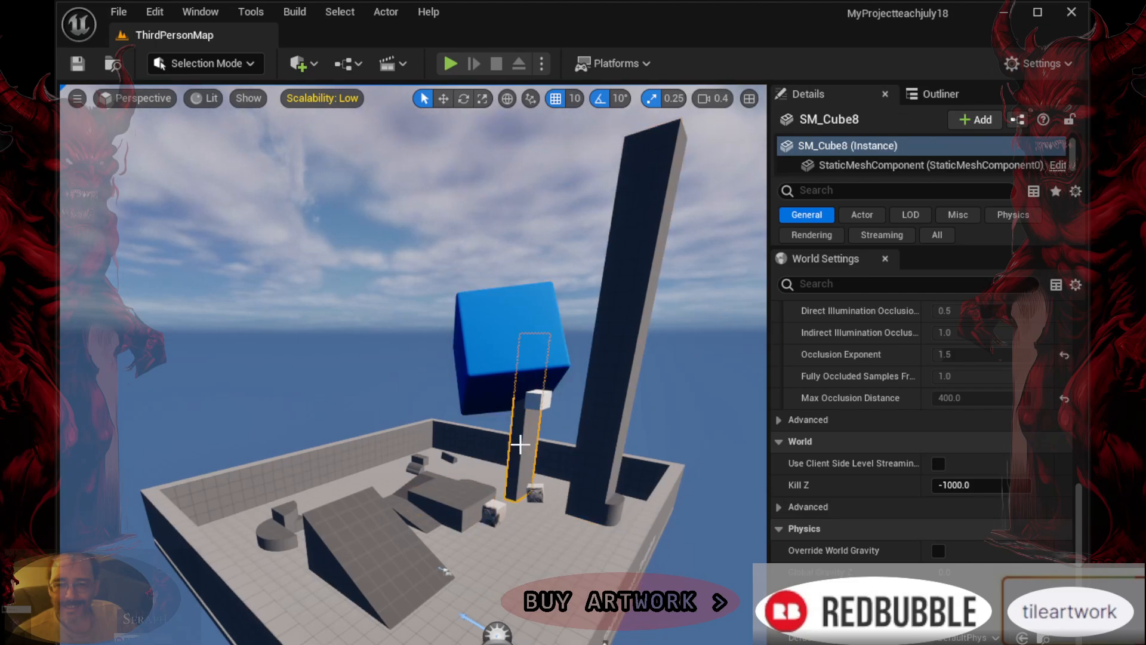
left_click(444, 494)
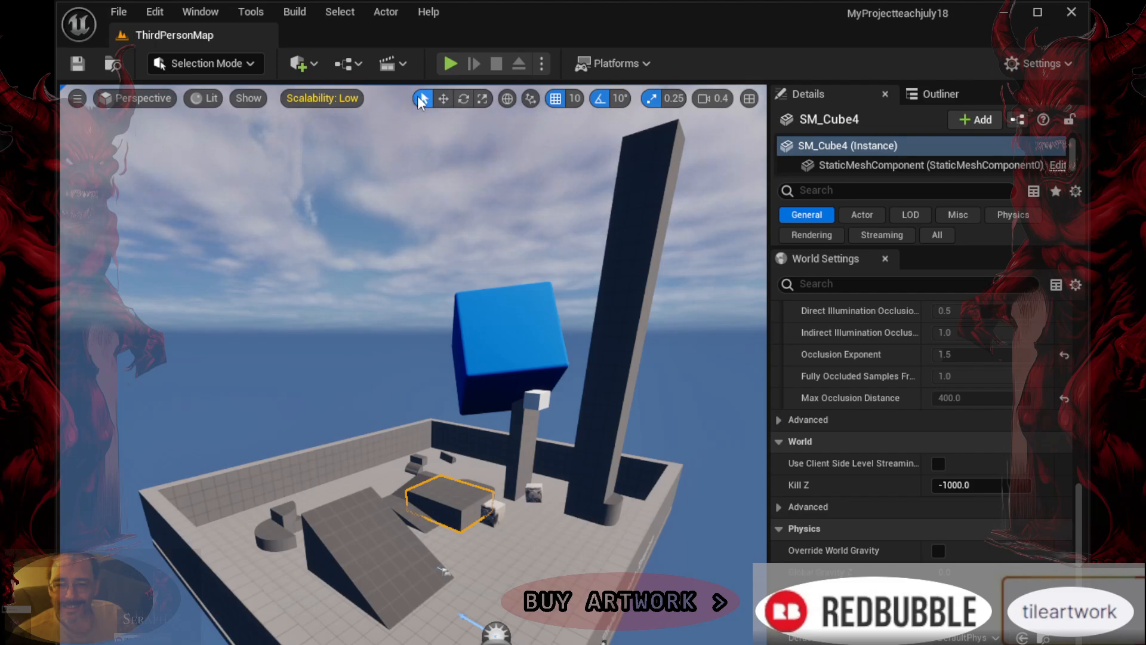
Cycle the selection through the overlapping SkyAtmosphere, DirectionalLight and SkyLight actors near the front of the level, ending on SkyAtmosphere
left_click(496, 633)
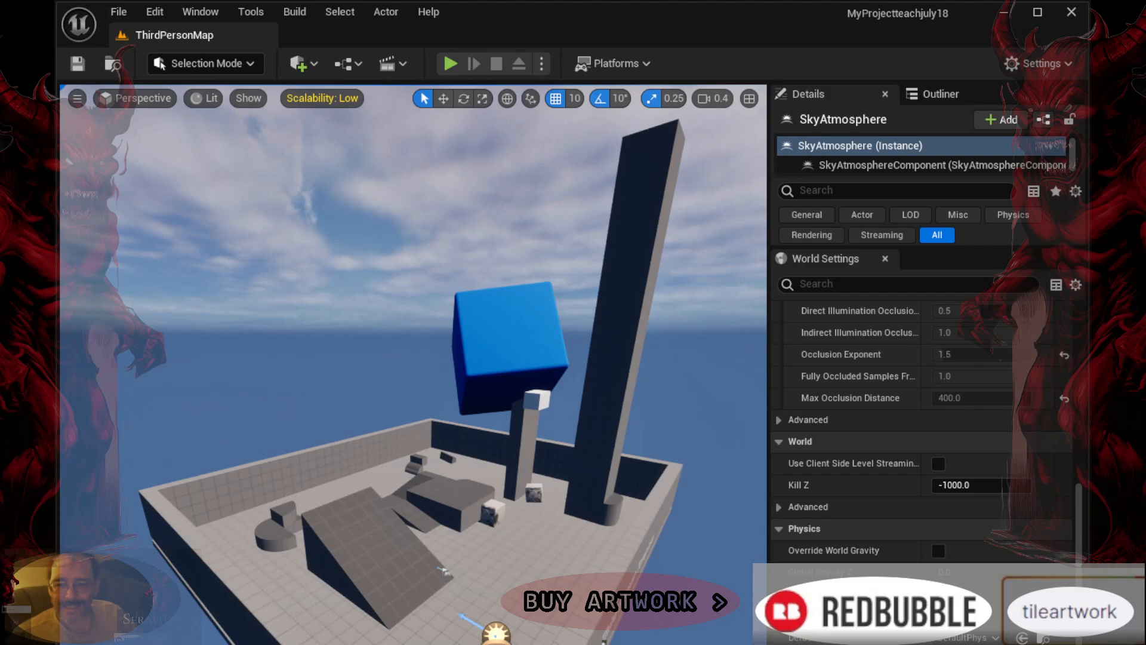
key("Up")
key("Up")
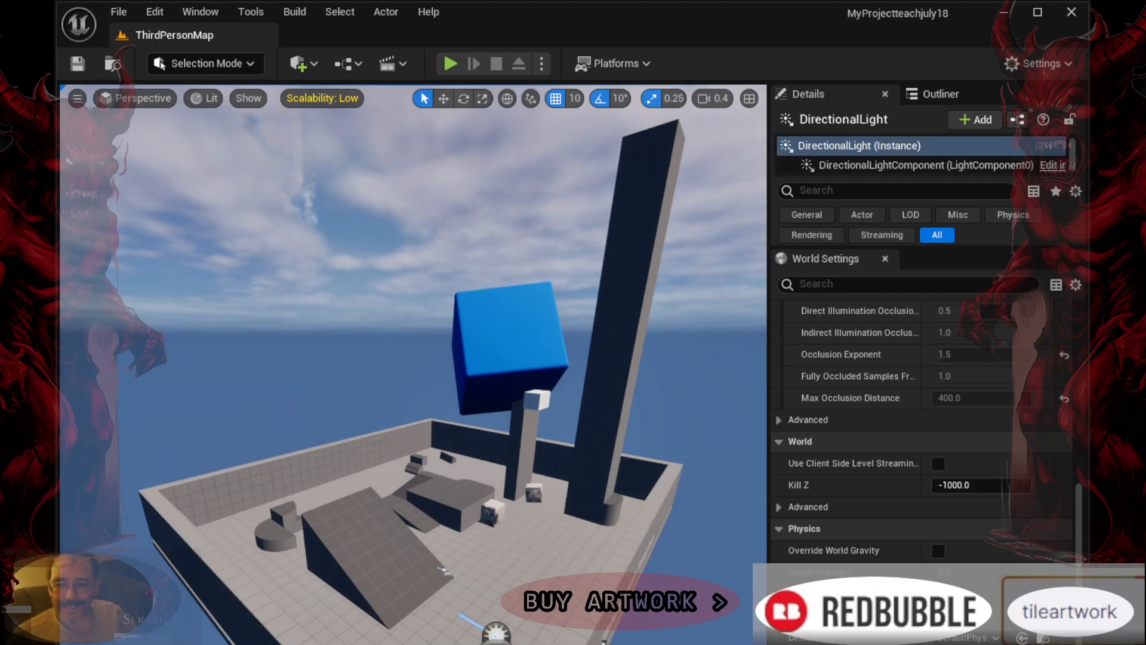
key("Up")
key("Up")
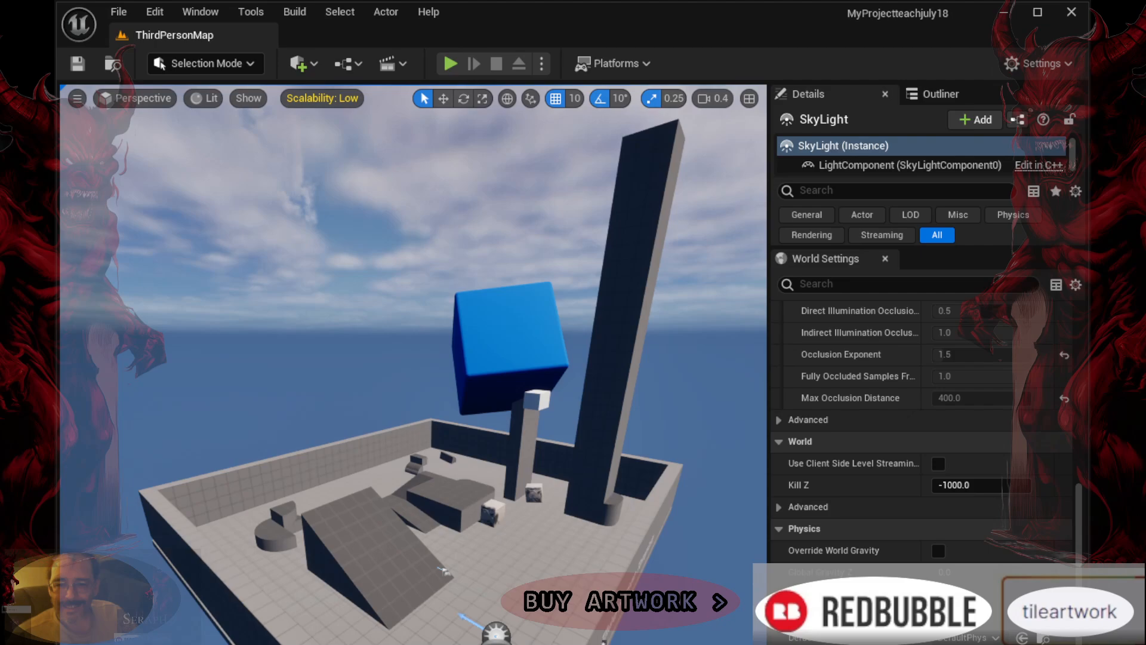
key("Down")
left_click(495, 634)
left_click(495, 635)
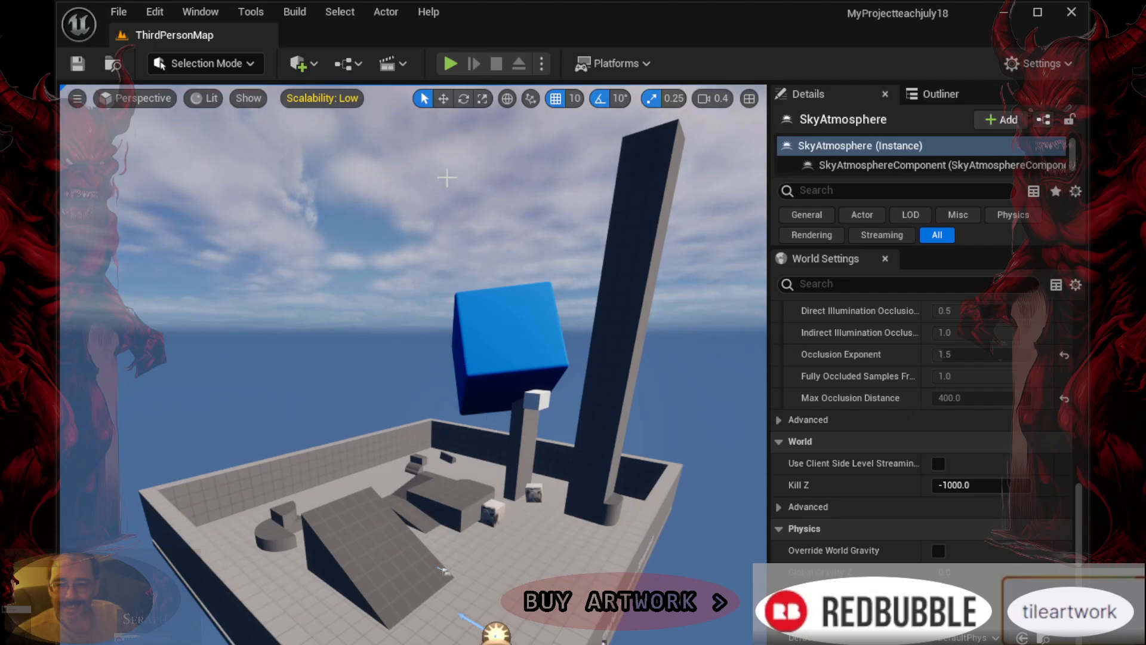
Select the small textured cube beside the low block, then the one beside the short pillar
left_click(492, 512)
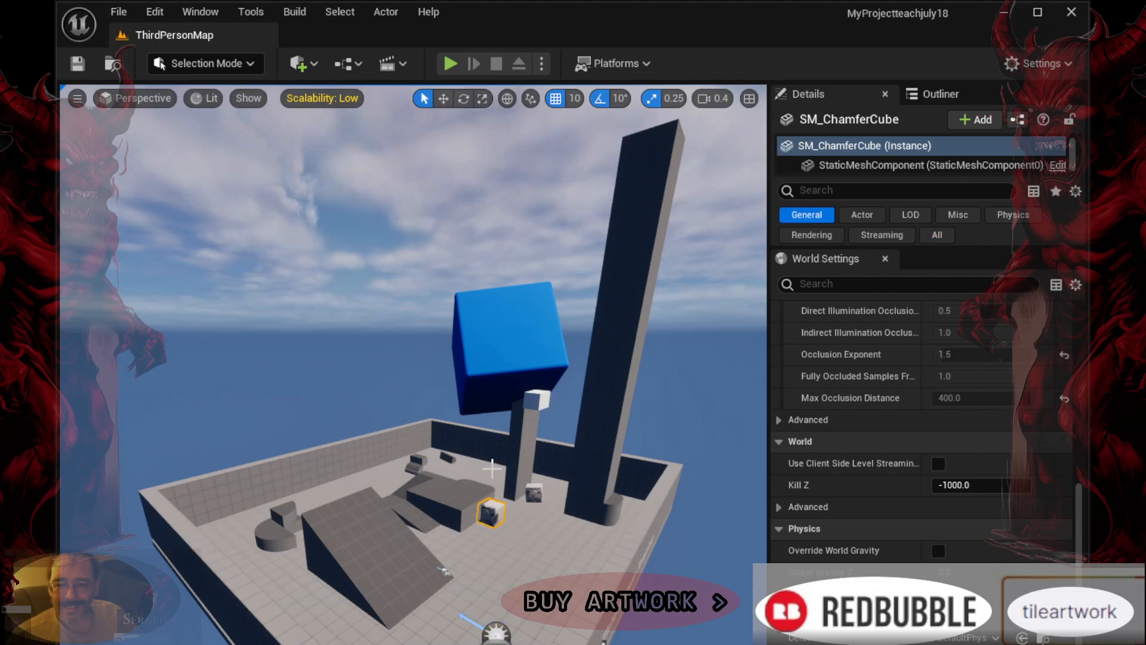
left_click(541, 493)
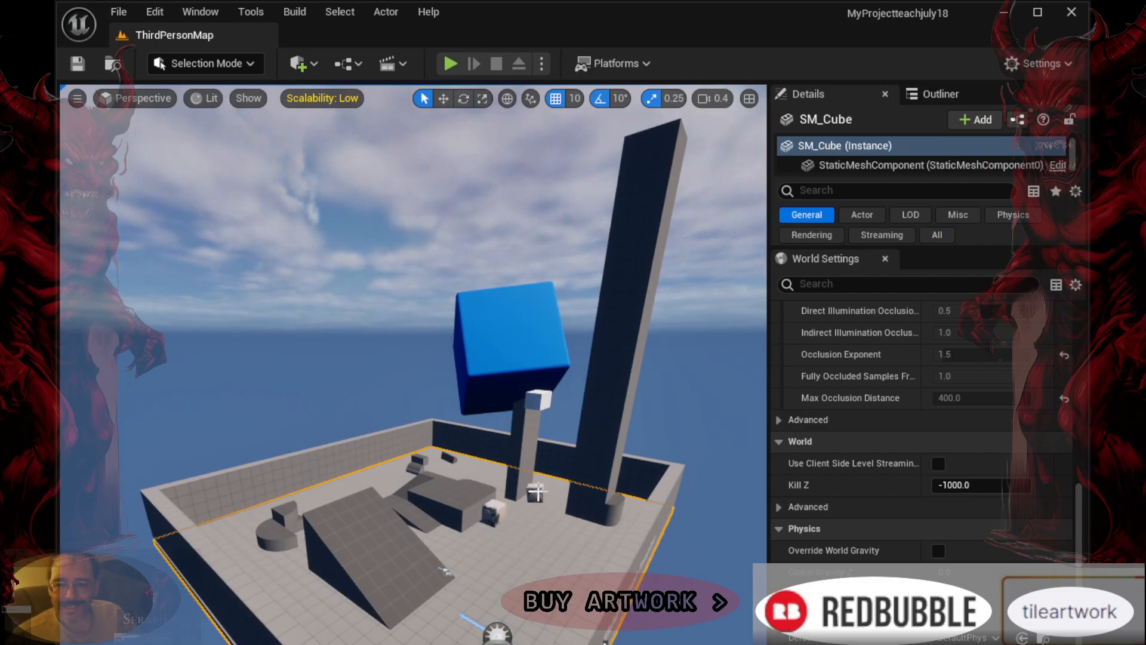
left_click(536, 492)
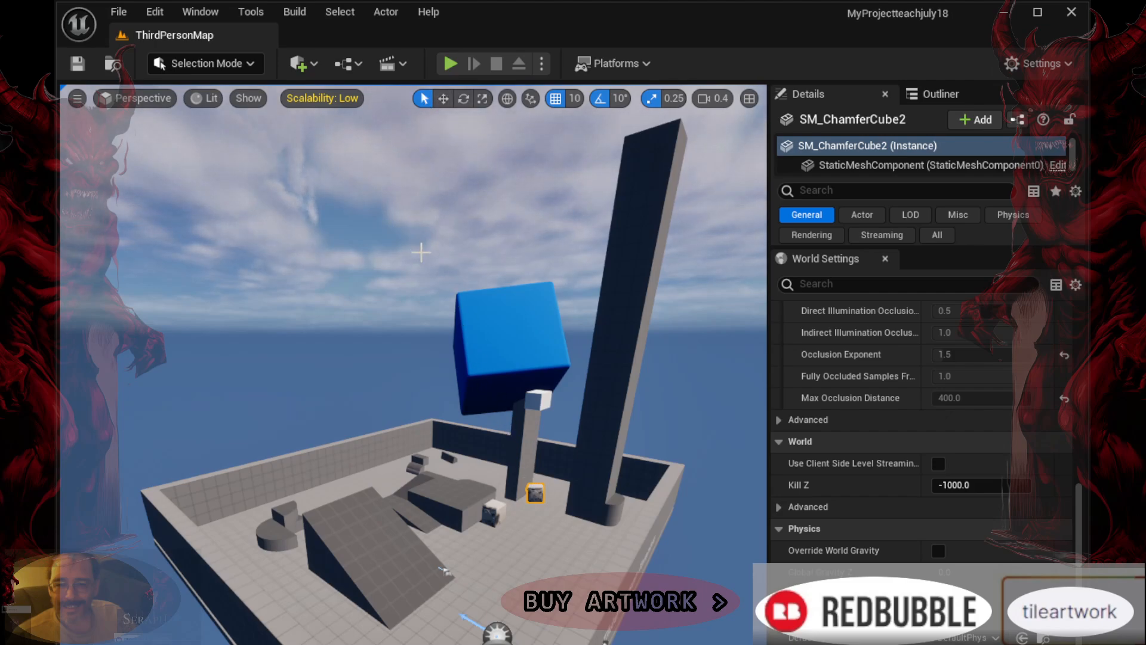
Show and hide the Content Drawer, and focus the viewport on the small textured cube beside the low block
key("ctrl+space")
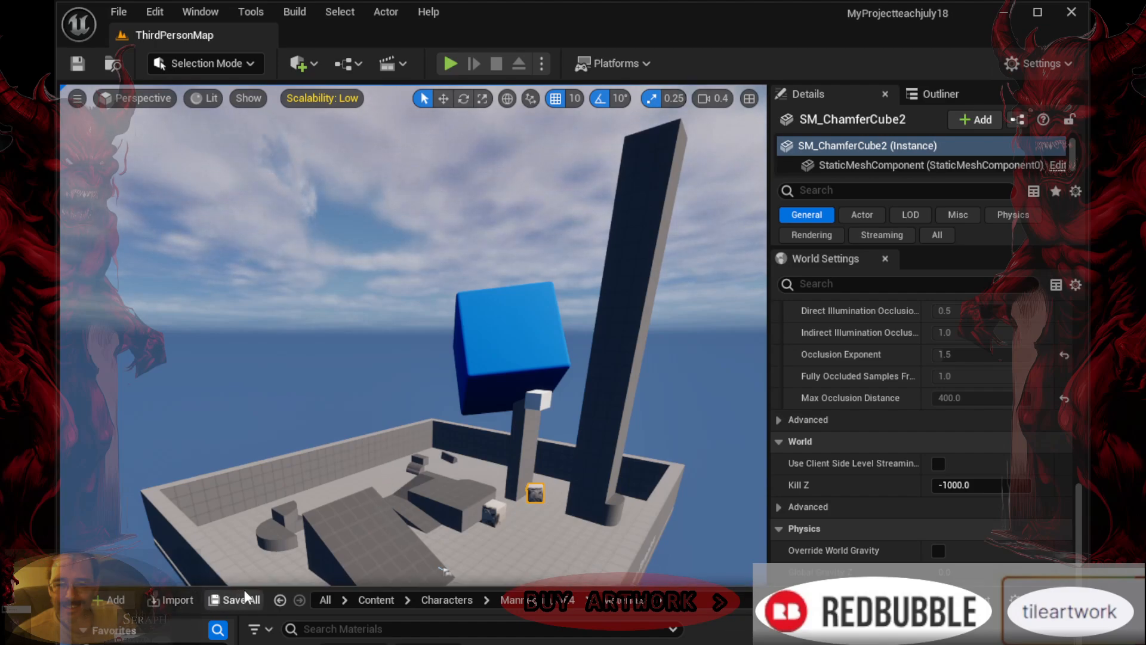
left_click_drag(257, 584, 257, 644)
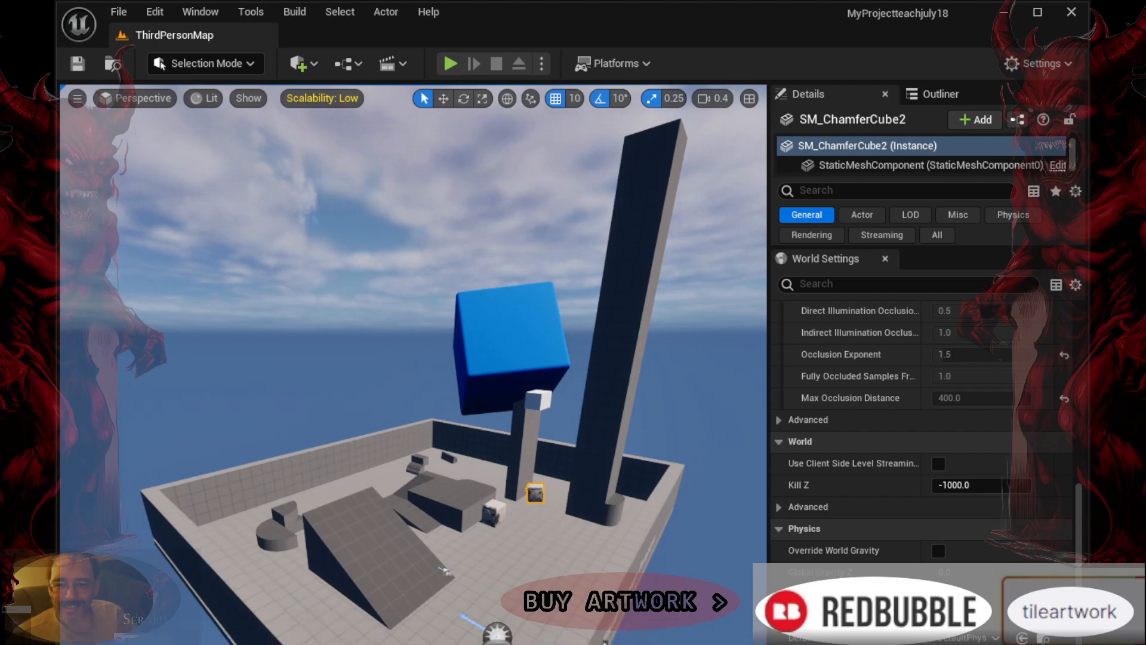
left_click(491, 513)
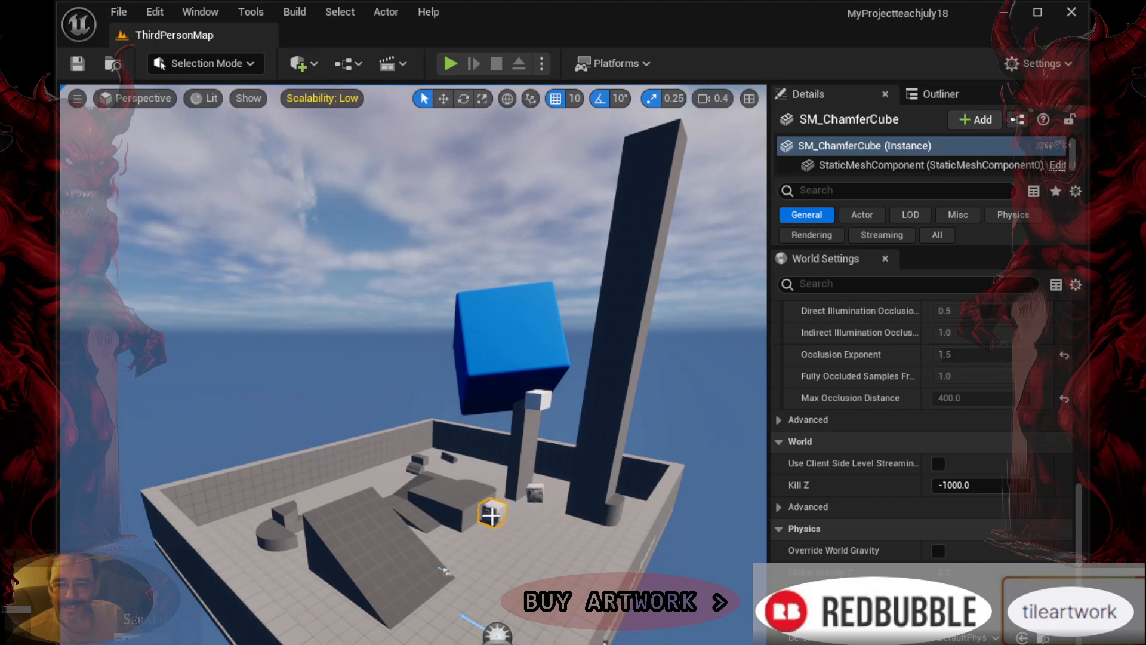
key("f")
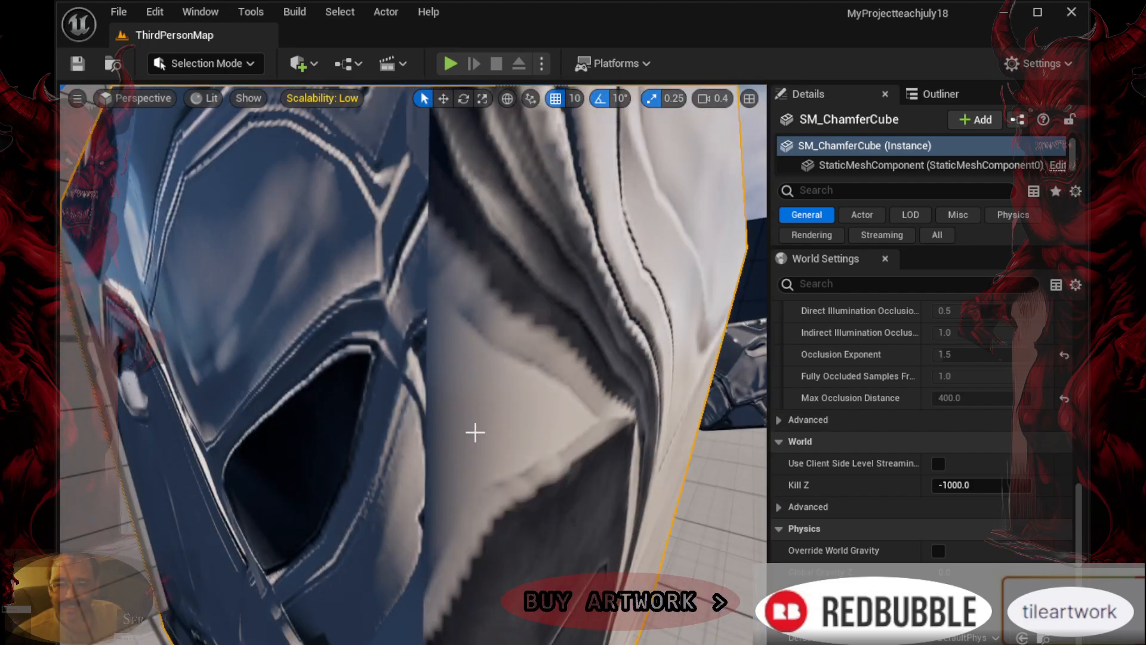
Activate the move tool and move the small textured cube from beside the low block toward the front of the floor
scroll(463, 419, "down", 5)
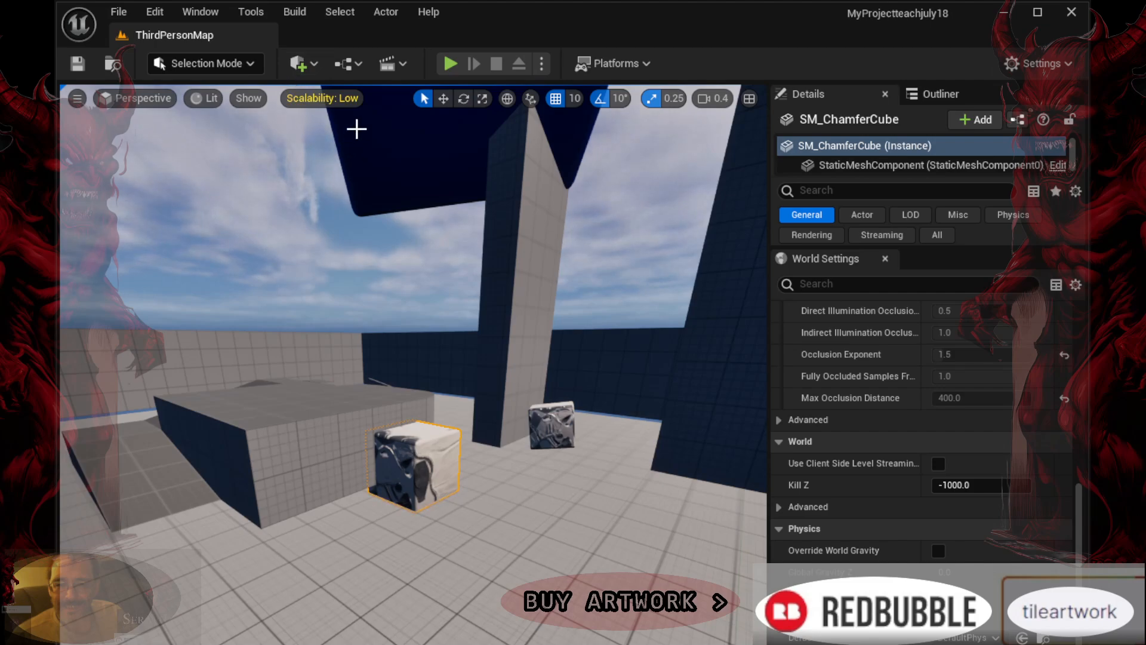
left_click(437, 99)
left_click(424, 98)
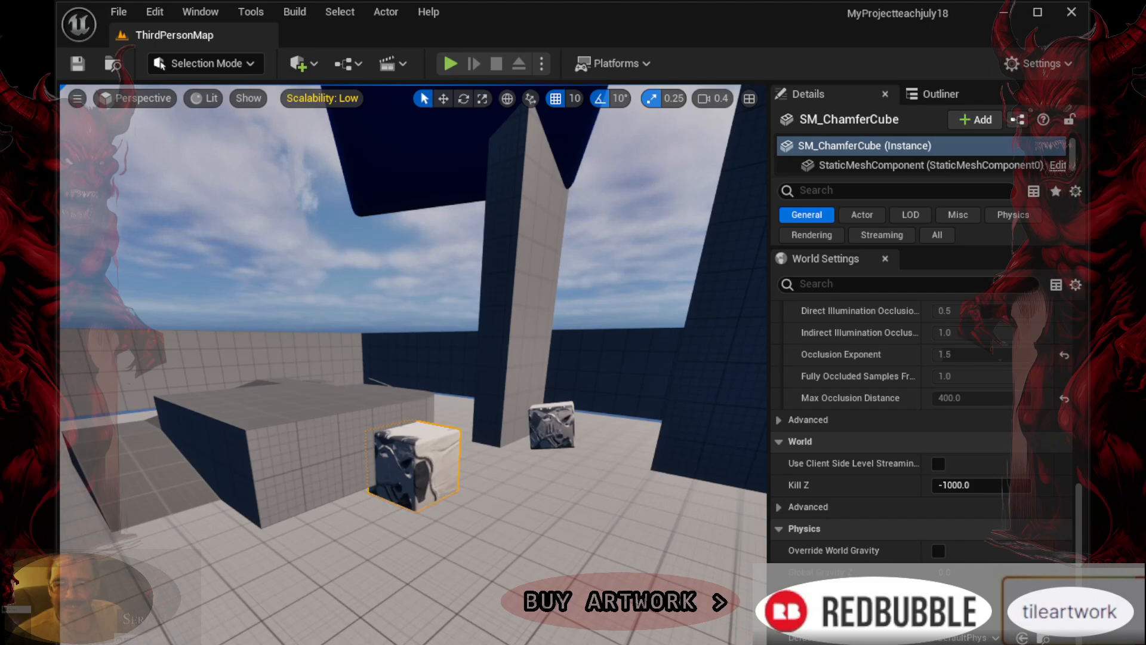
left_click(443, 99)
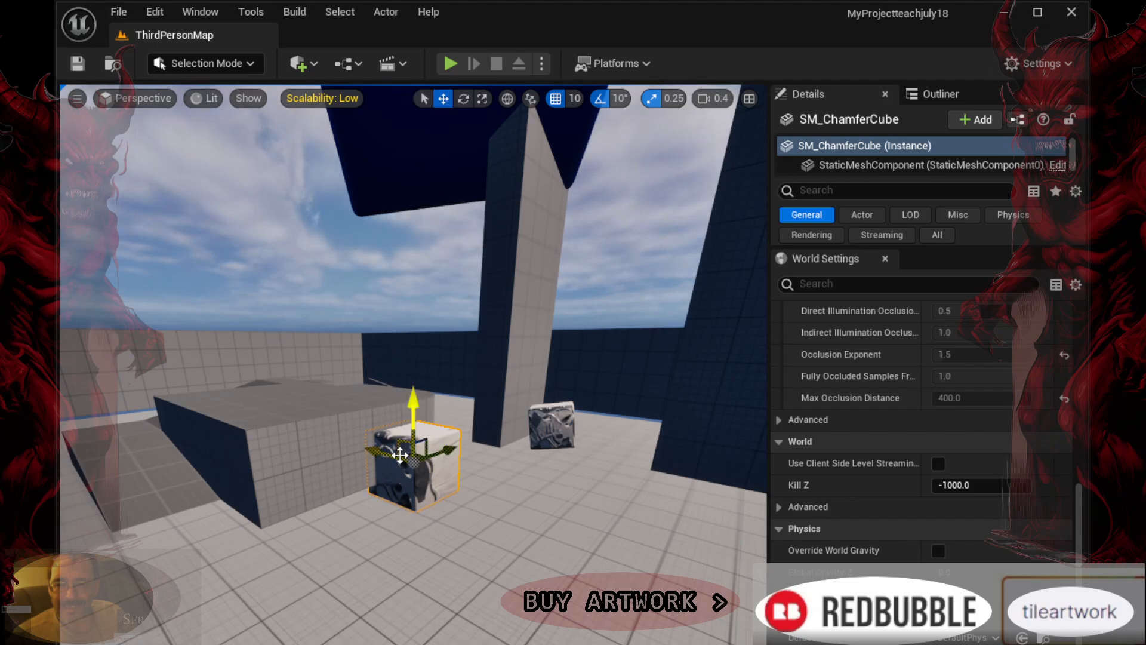
left_click_drag(453, 441, 501, 533)
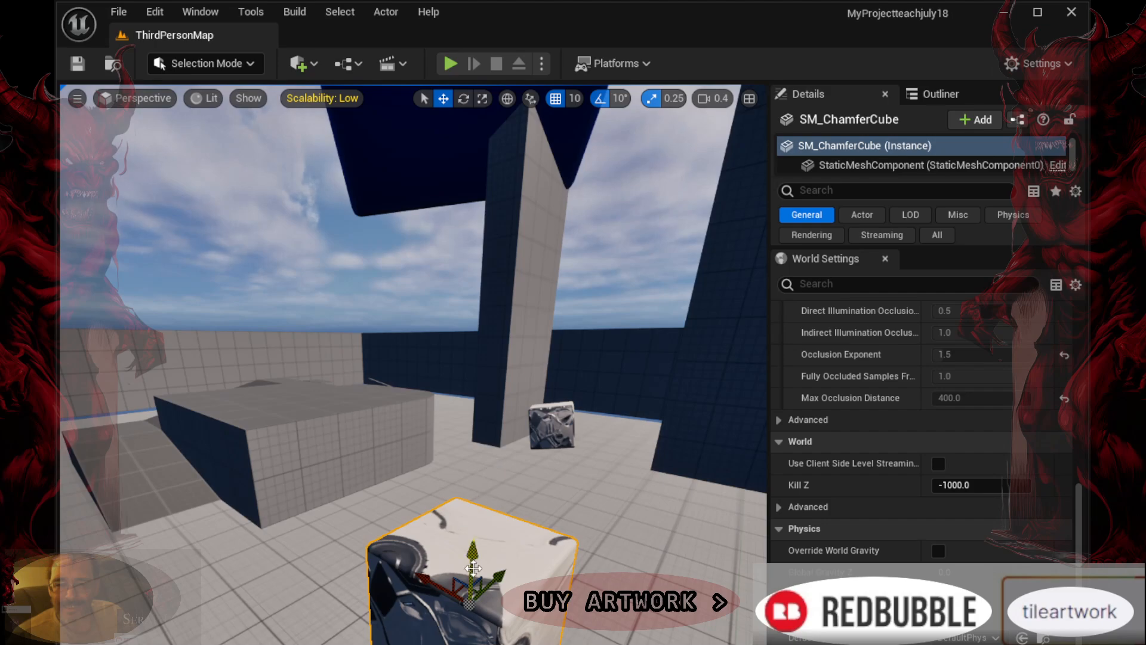
left_click_drag(474, 567, 416, 525)
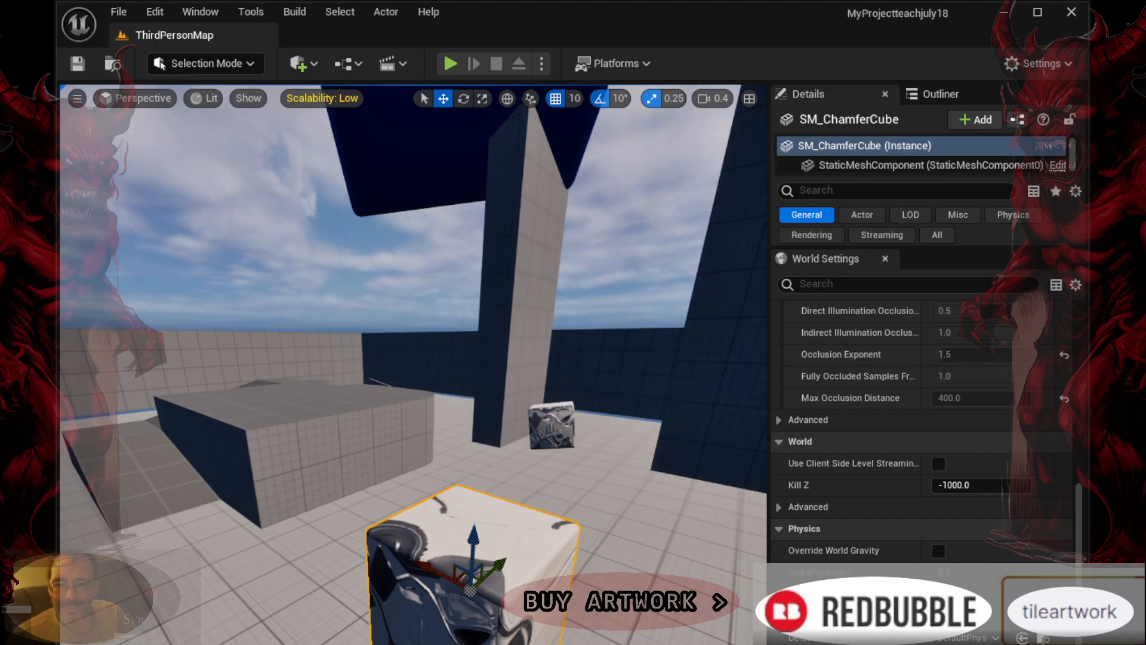
Select the low block, reselect the small textured cube, and shift the cube slightly back toward the low block
left_click(305, 399)
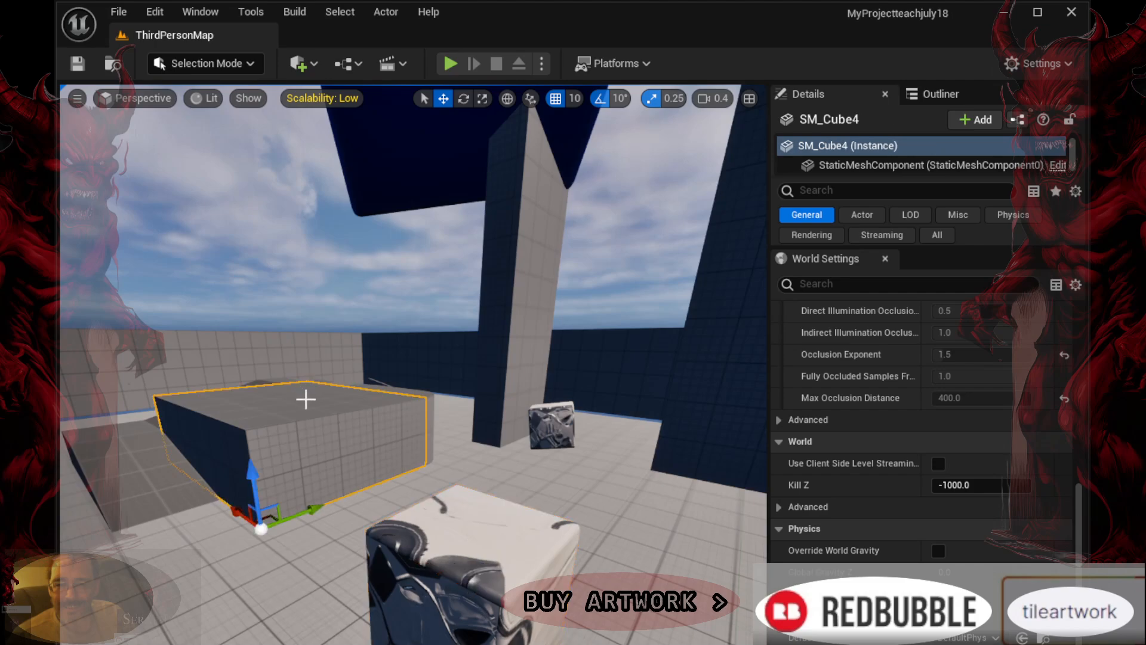
left_click(504, 535)
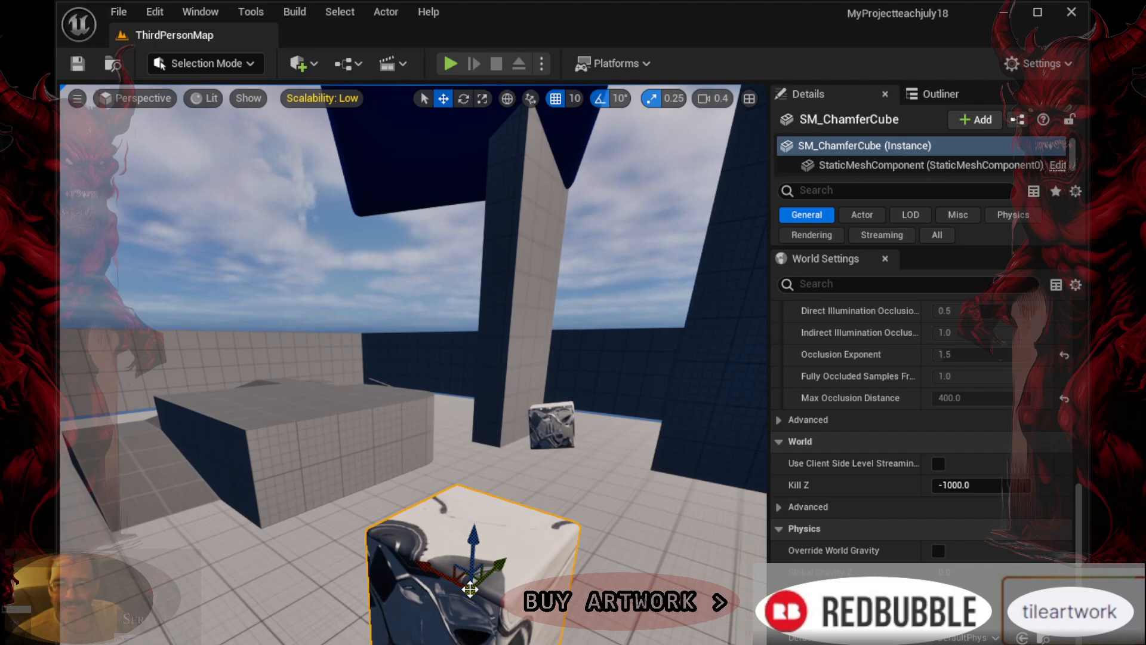
left_click_drag(459, 573, 453, 549)
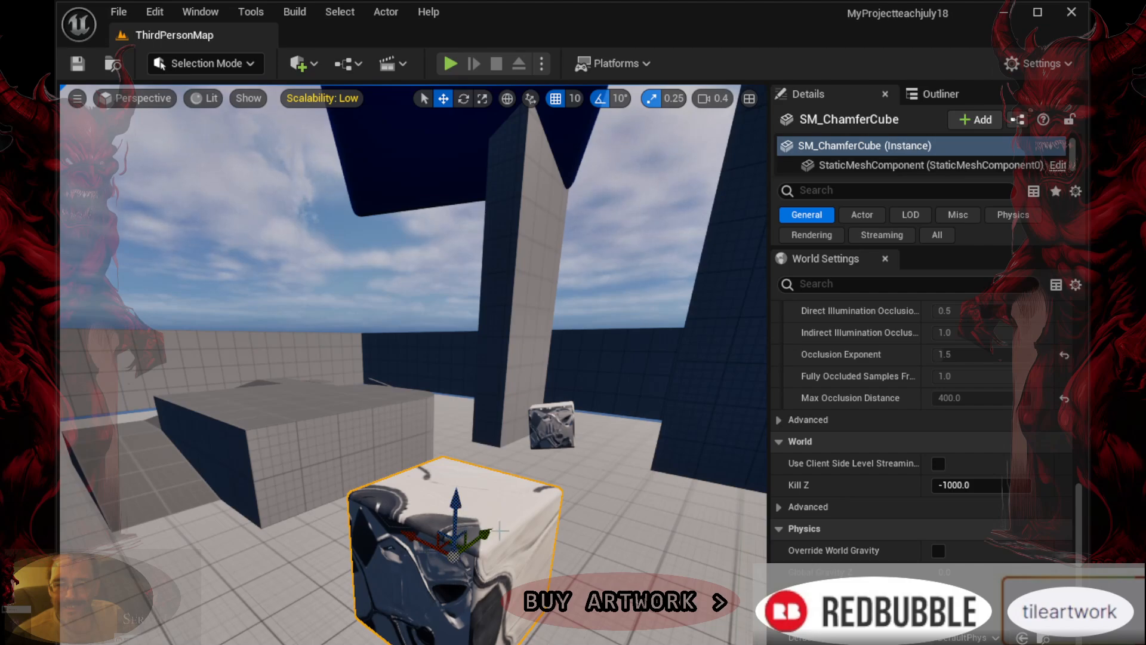
Examine the whole level and the cube's move gizmo from a distance, and return to a close view of the cube
scroll(498, 518, "up", 3)
scroll(497, 512, "down", 1)
scroll(495, 509, "down", 6)
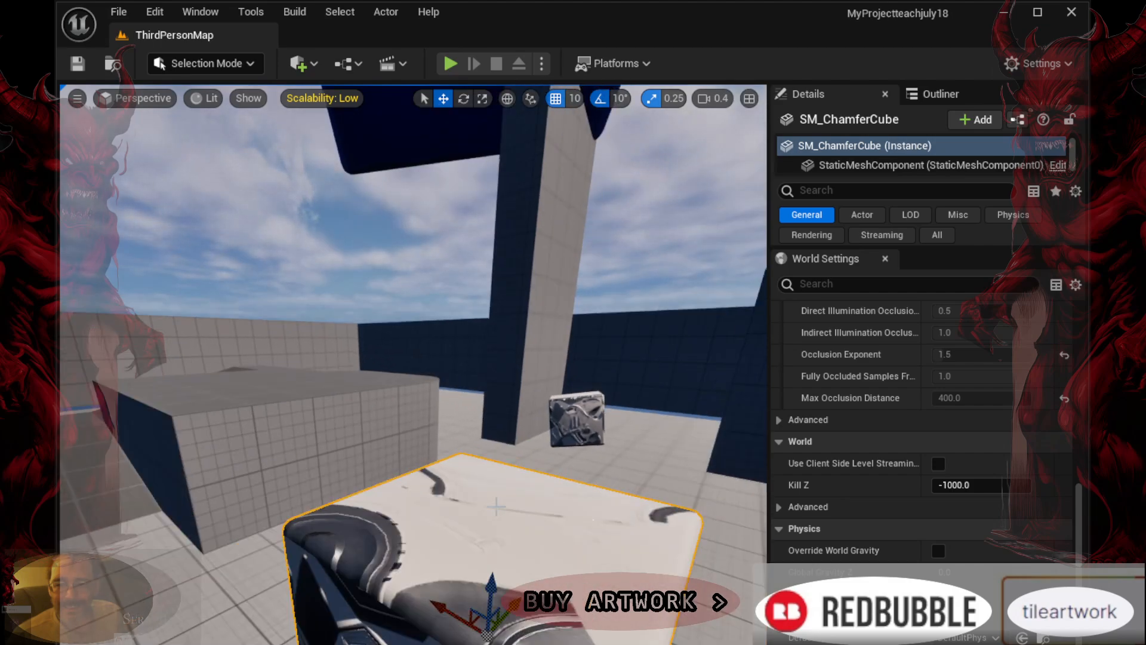
scroll(492, 495, "down", 8)
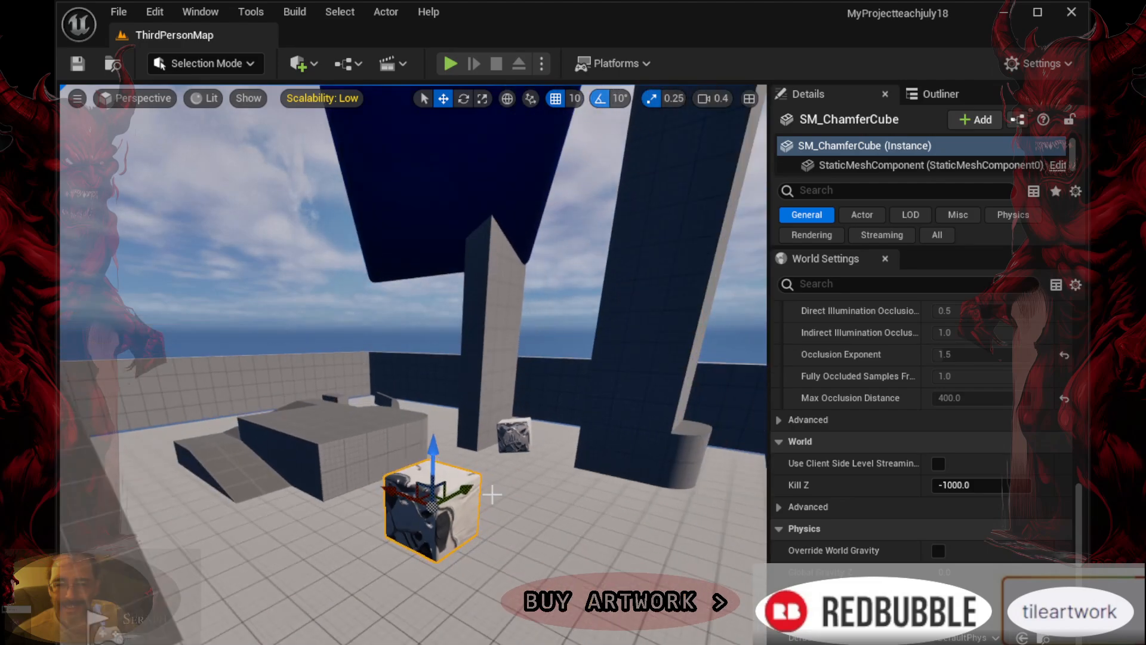
scroll(490, 490, "down", 8)
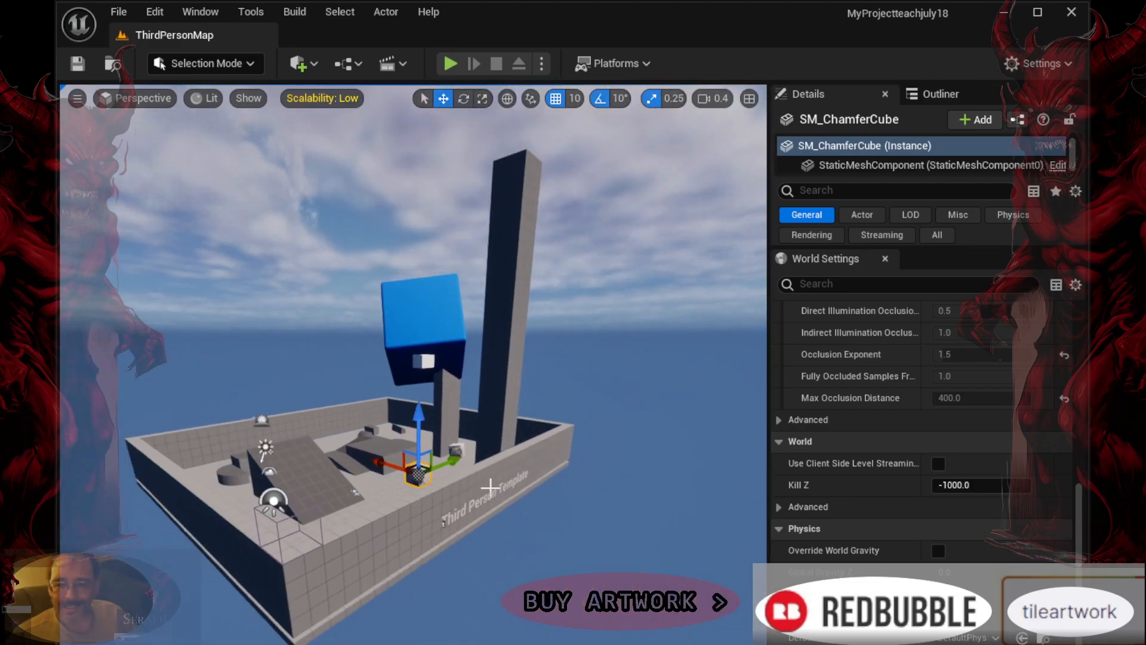
scroll(492, 481, "up", 10)
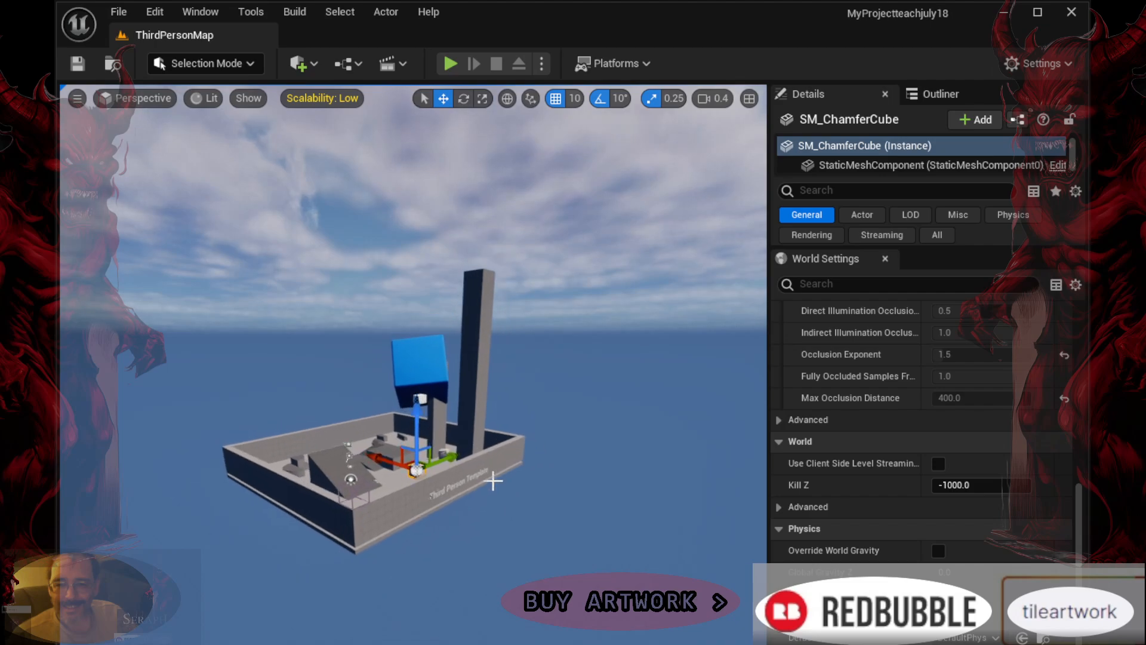
scroll(494, 479, "up", 10)
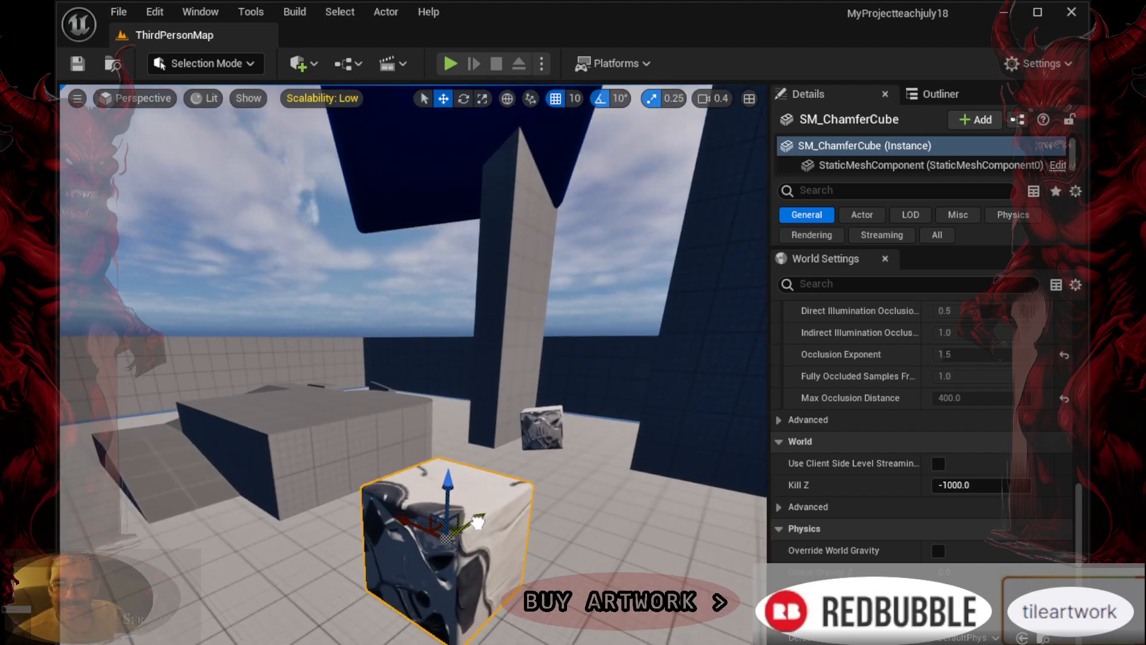
Reposition the textured cube with short moves on the floor in front of the low block
left_click_drag(478, 521, 451, 497)
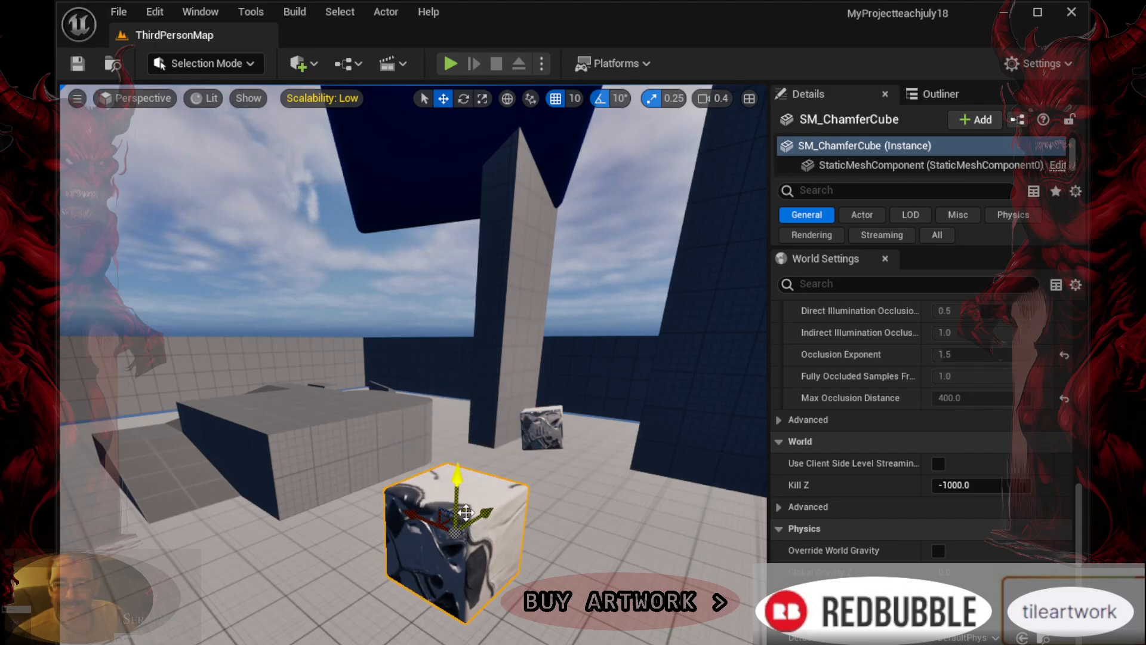
mouse_move(537, 529)
right_mouse_down()
mouse_move(433, 533)
mouse_move(555, 532)
mouse_move(535, 525)
right_mouse_up()
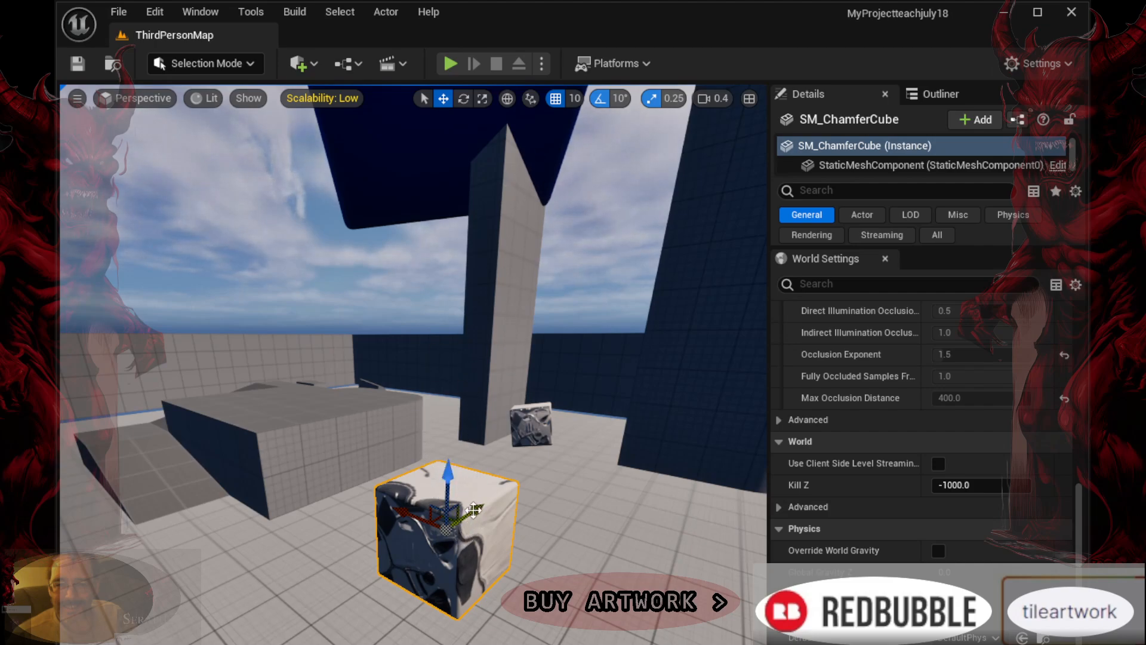
left_click_drag(458, 533, 454, 556)
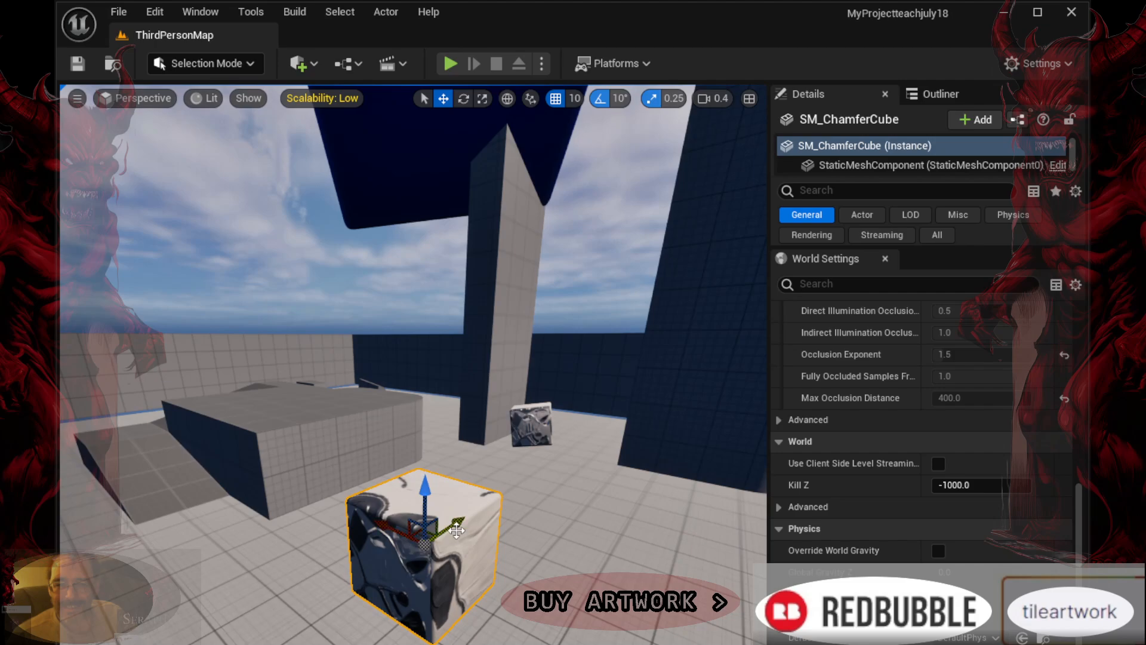
Move the textured cube far away along the floor and undo that move
left_click_drag(458, 521, 197, 633)
left_click(154, 12)
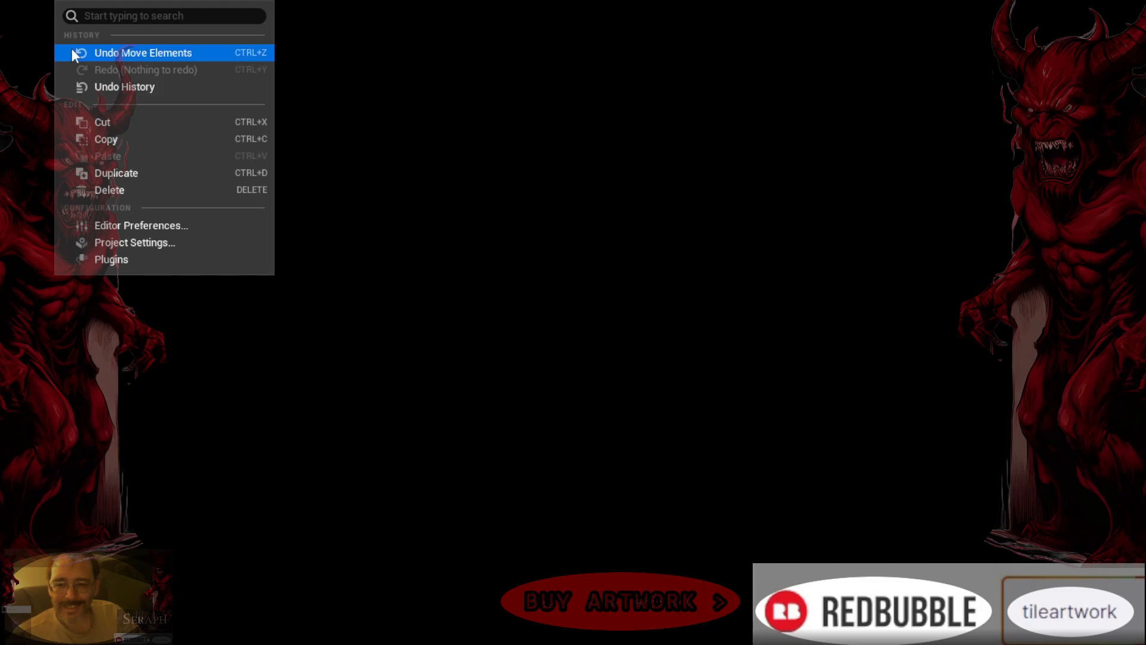
left_click(73, 48)
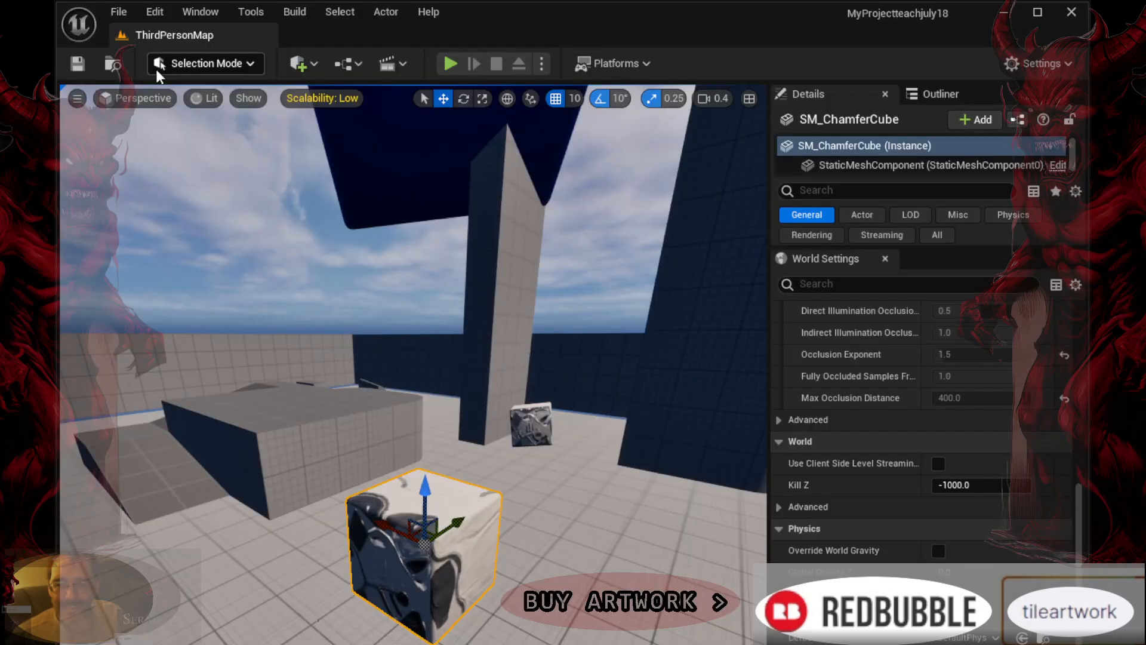
Redo and undo the textured cube's last move several times, ending with the move undone
left_click(150, 15)
key("ctrl+y")
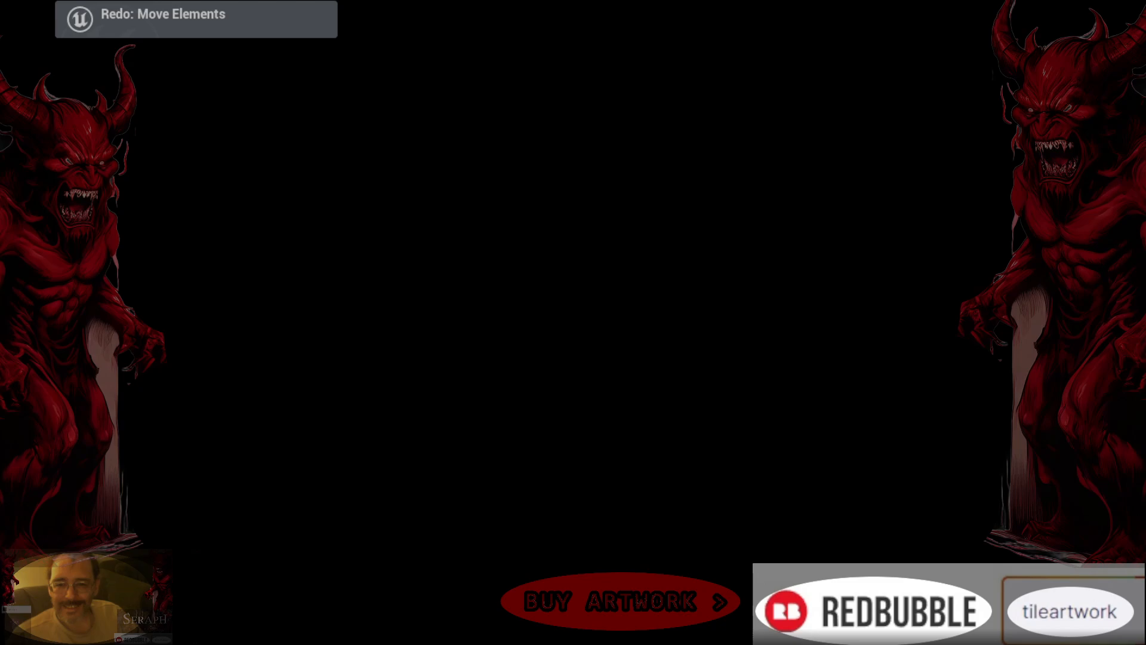
left_click(153, 13)
left_click(79, 56)
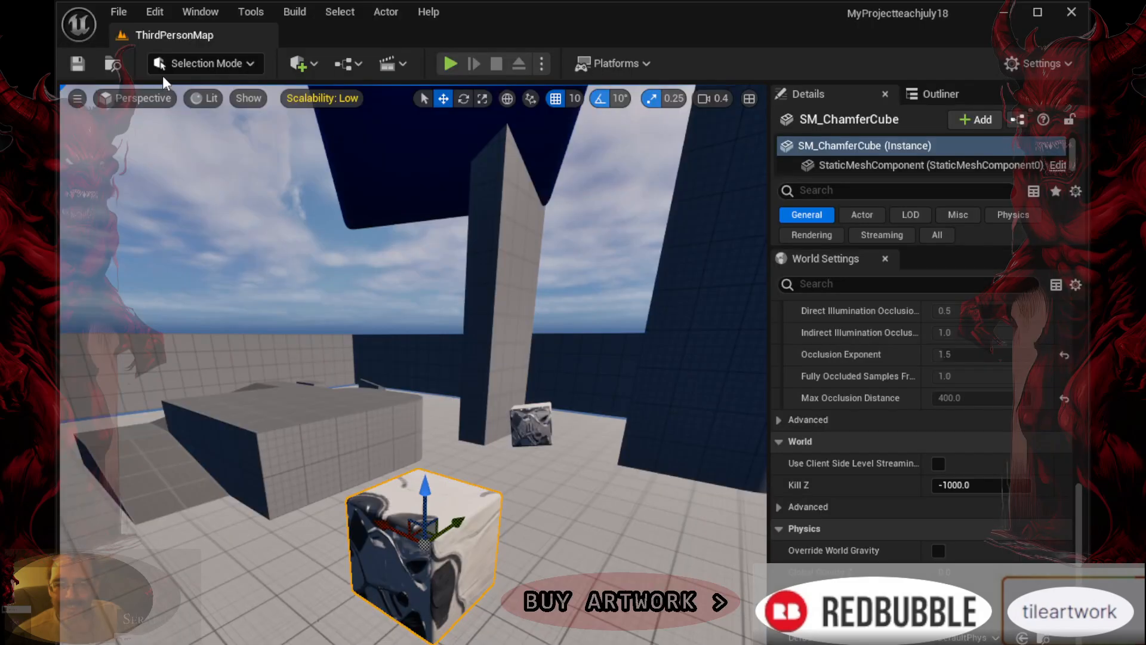
key("ctrl+y")
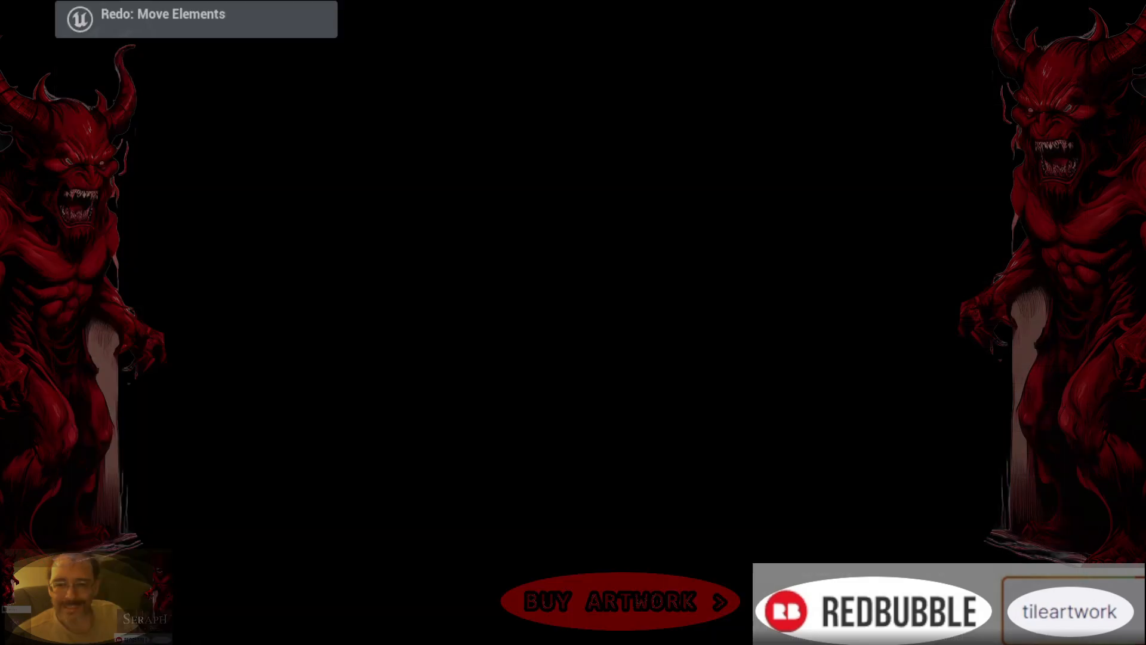
left_click(155, 13)
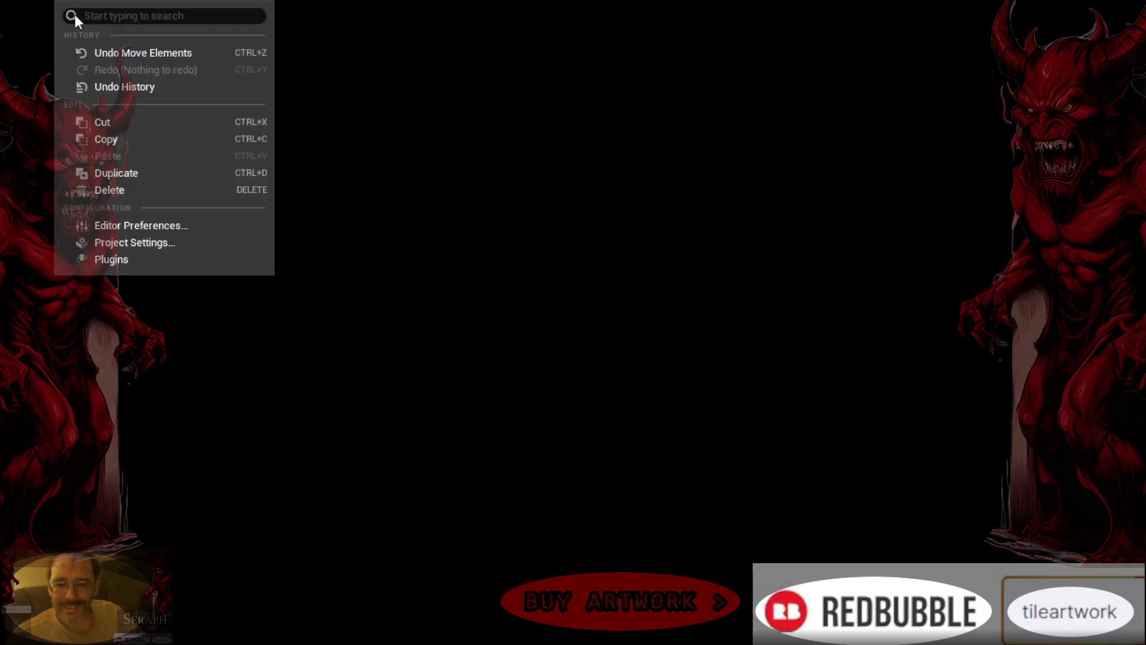
left_click(77, 51)
left_click(159, 16)
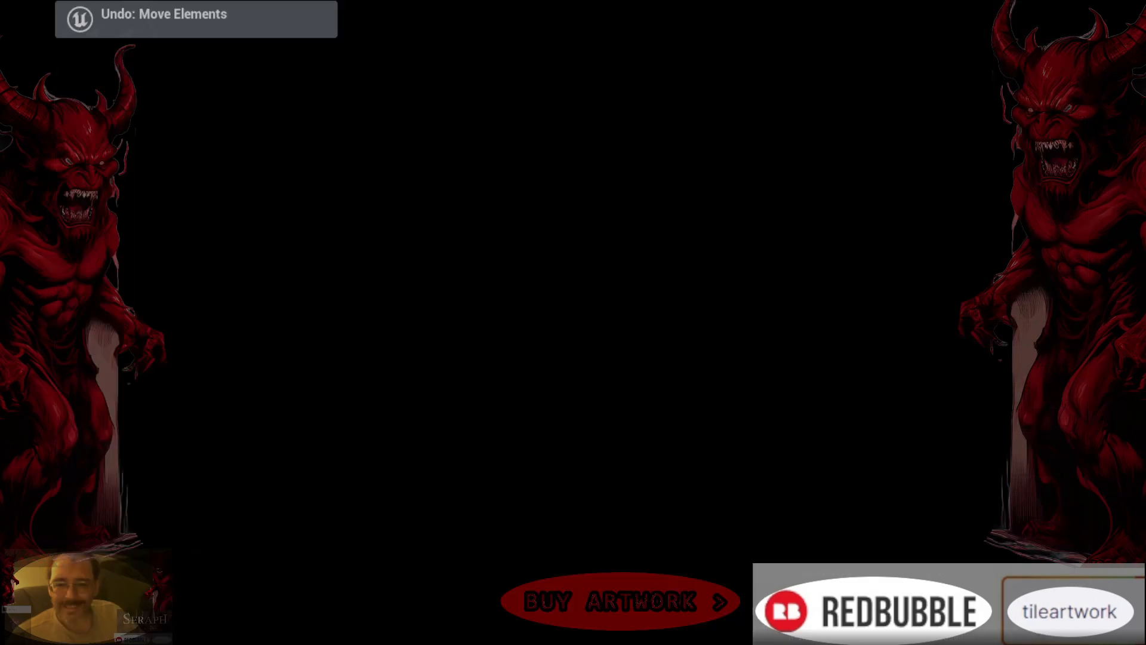
left_click(163, 90)
left_click(155, 13)
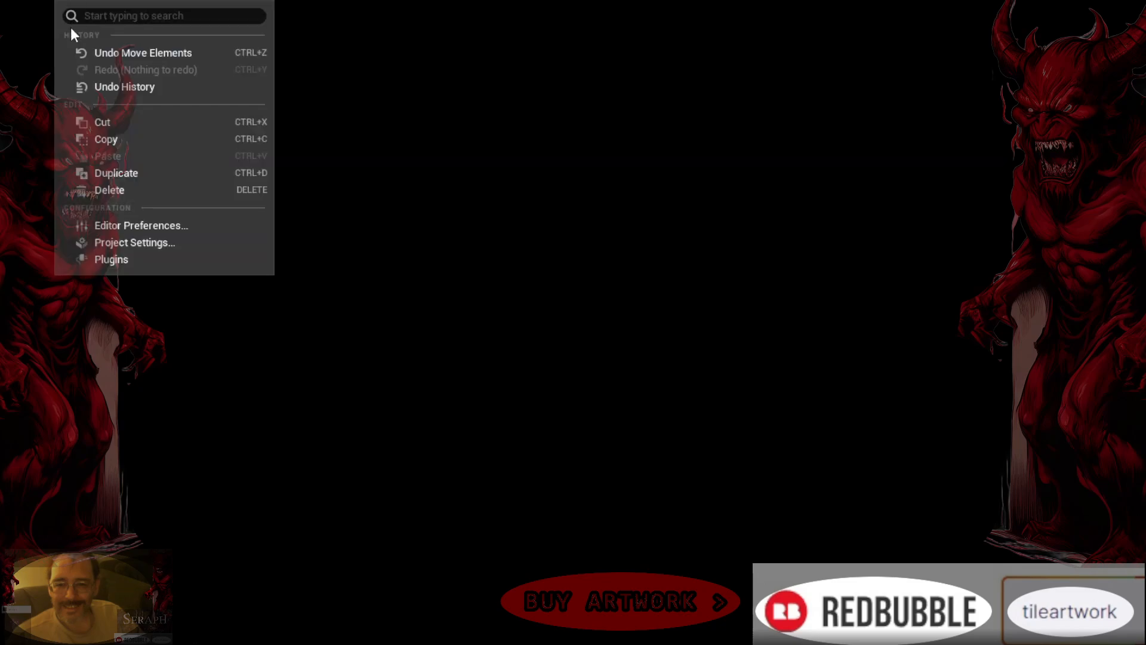
left_click(71, 52)
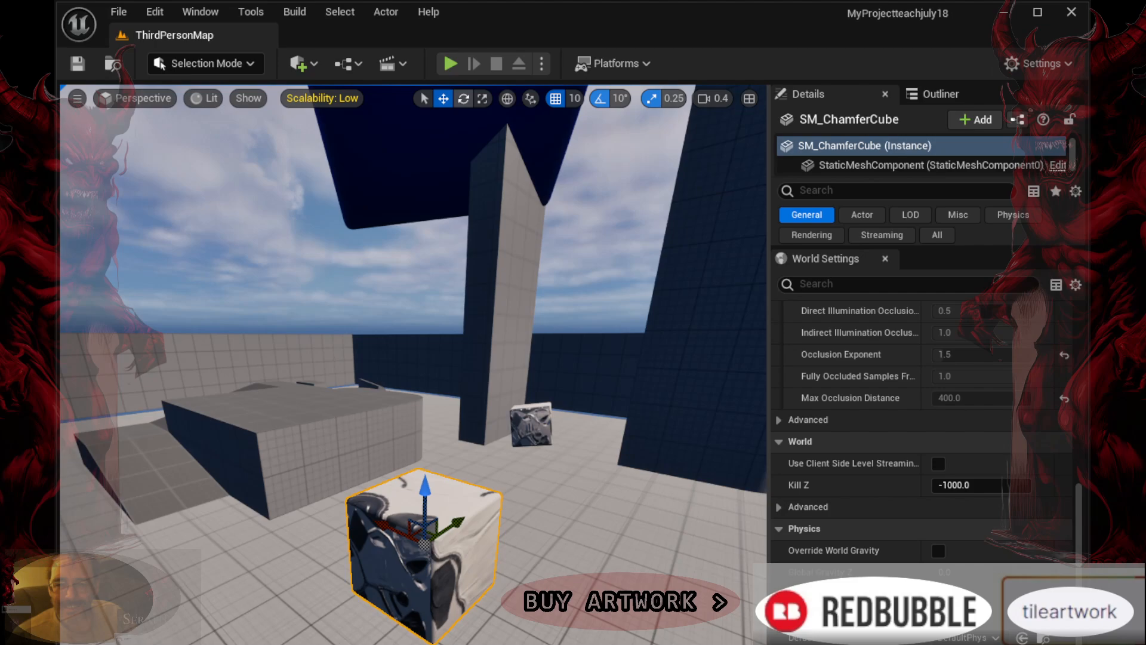
Activate the rotate tool and rotate the textured cube around each of its three axes
left_click(464, 99)
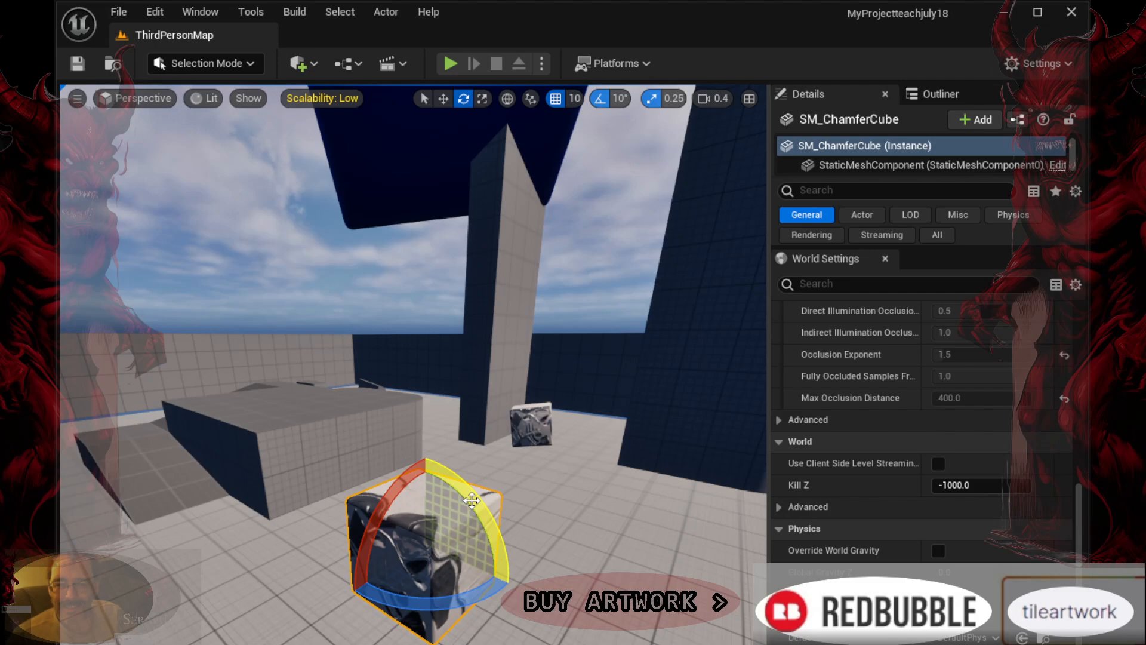
left_click_drag(478, 506, 431, 466)
left_click_drag(424, 640, 346, 508)
mouse_move(435, 595)
left_mouse_down()
mouse_move(419, 596)
mouse_move(443, 613)
left_mouse_up()
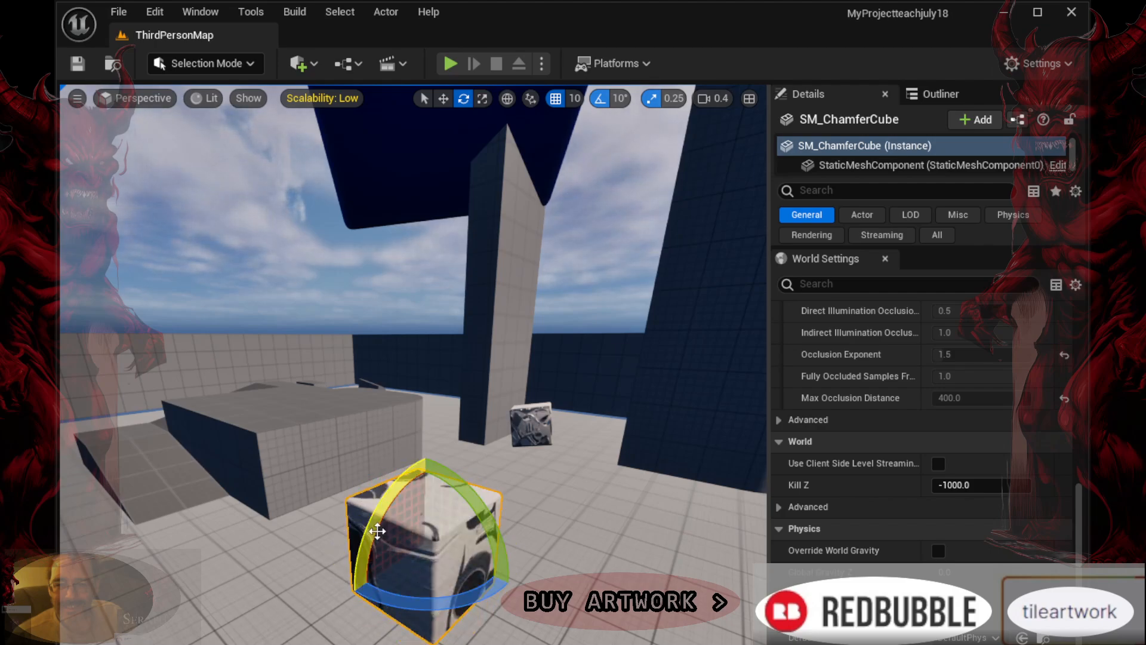
left_click_drag(383, 514, 348, 547)
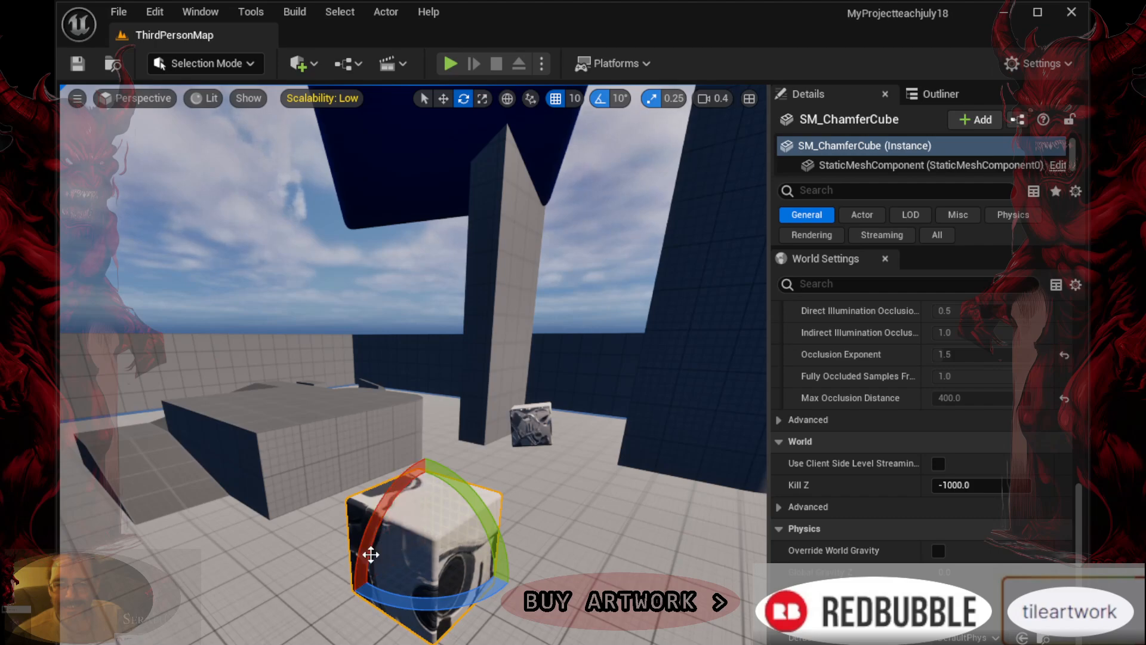
left_click_drag(400, 616, 437, 616)
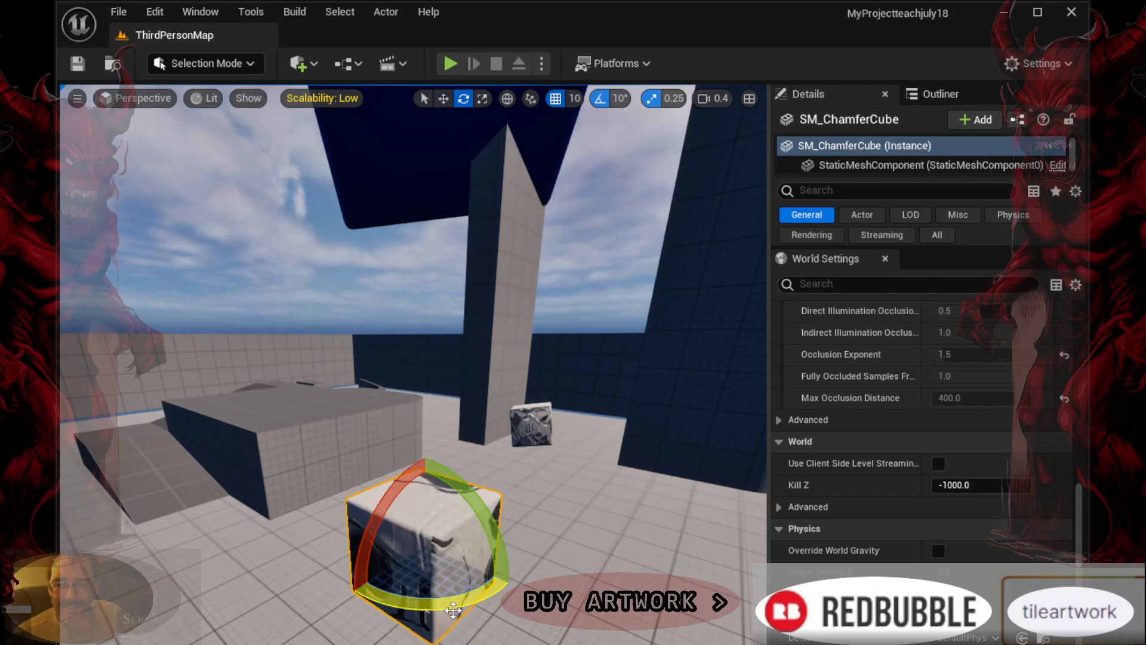
mouse_move(493, 535)
left_mouse_down()
mouse_move(502, 564)
mouse_move(500, 548)
left_mouse_up()
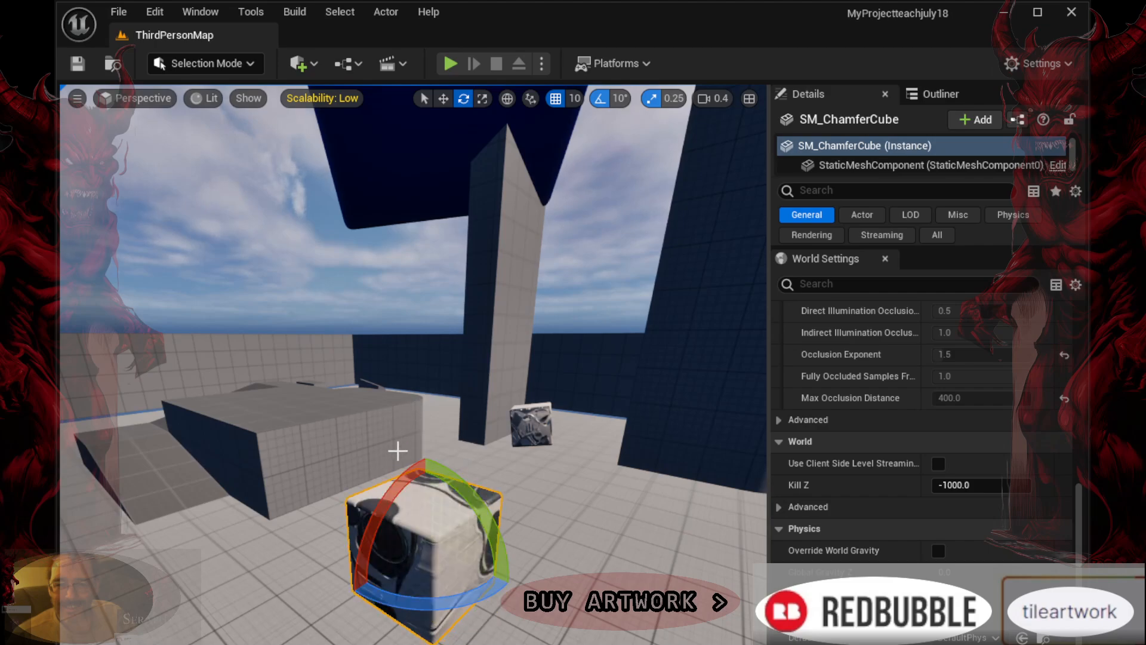
Select the low block behind the textured cube and rotate it around its axes until it stands upright
left_click(312, 411)
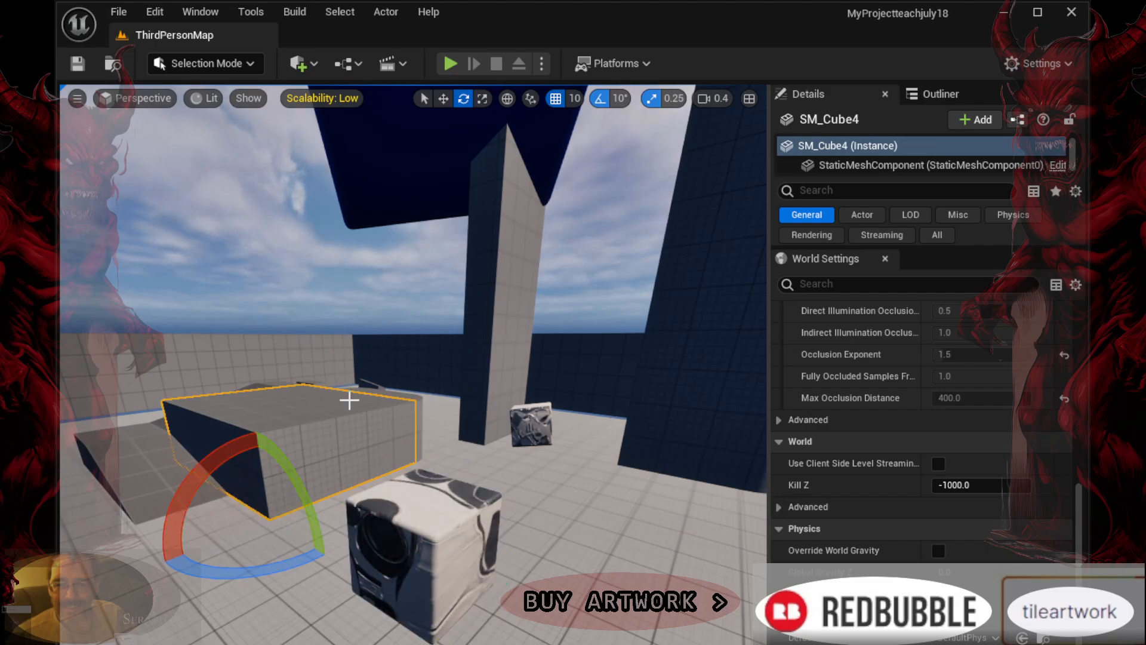
mouse_move(289, 468)
left_mouse_down()
mouse_move(230, 439)
mouse_move(254, 423)
mouse_move(289, 468)
left_mouse_up()
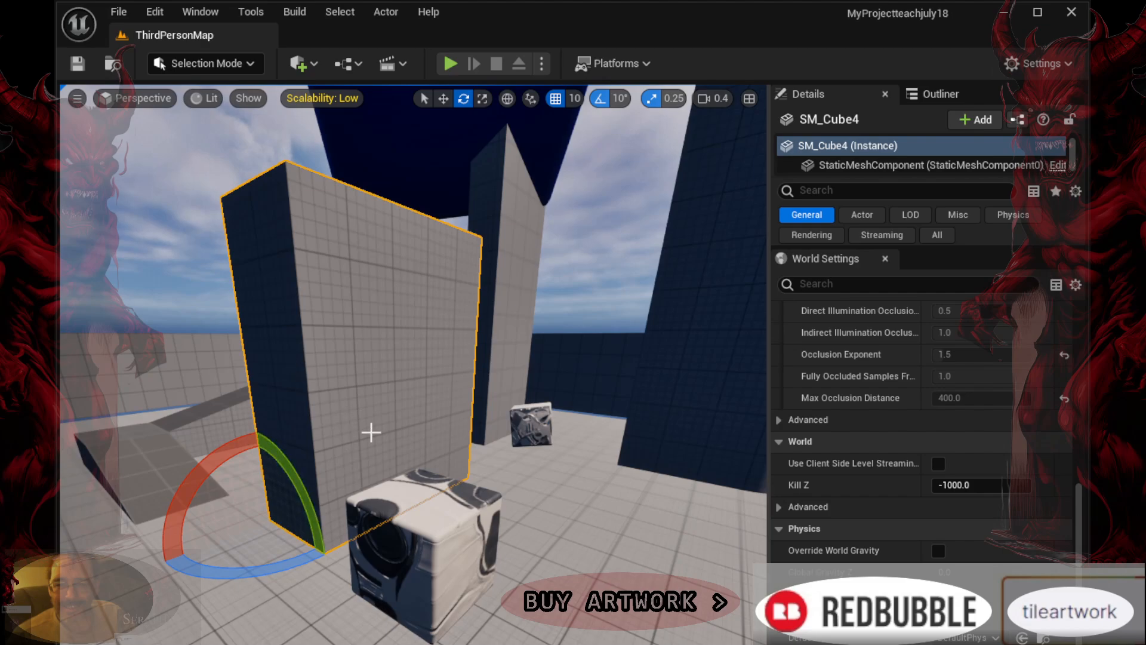
left_click_drag(214, 483, 247, 416)
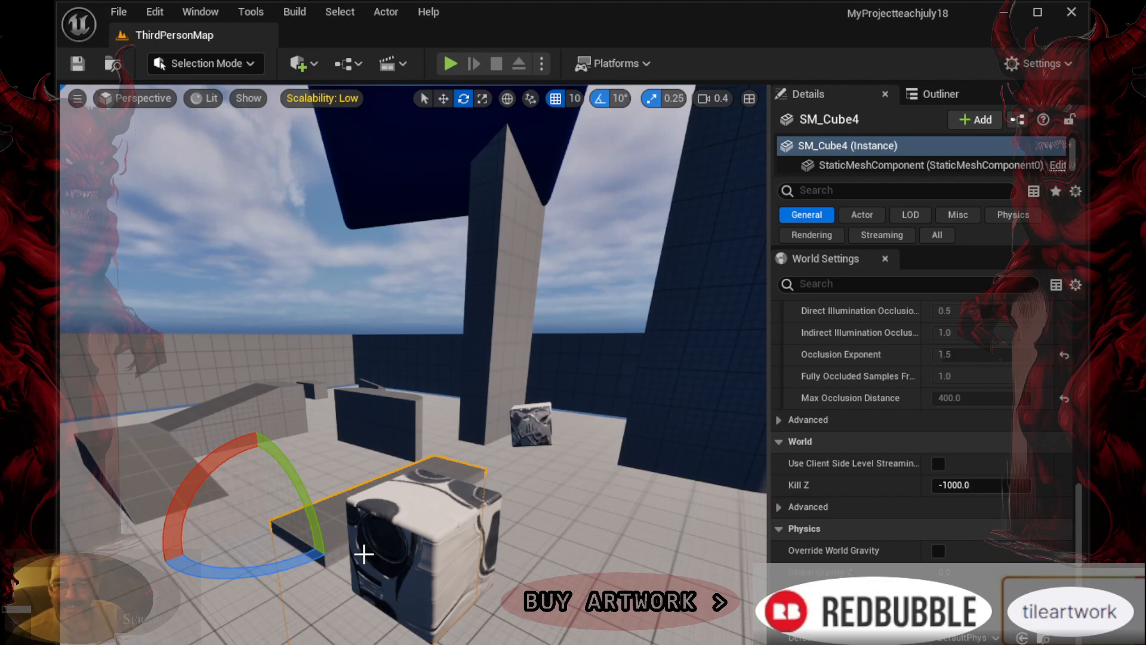
left_click_drag(326, 551, 222, 573)
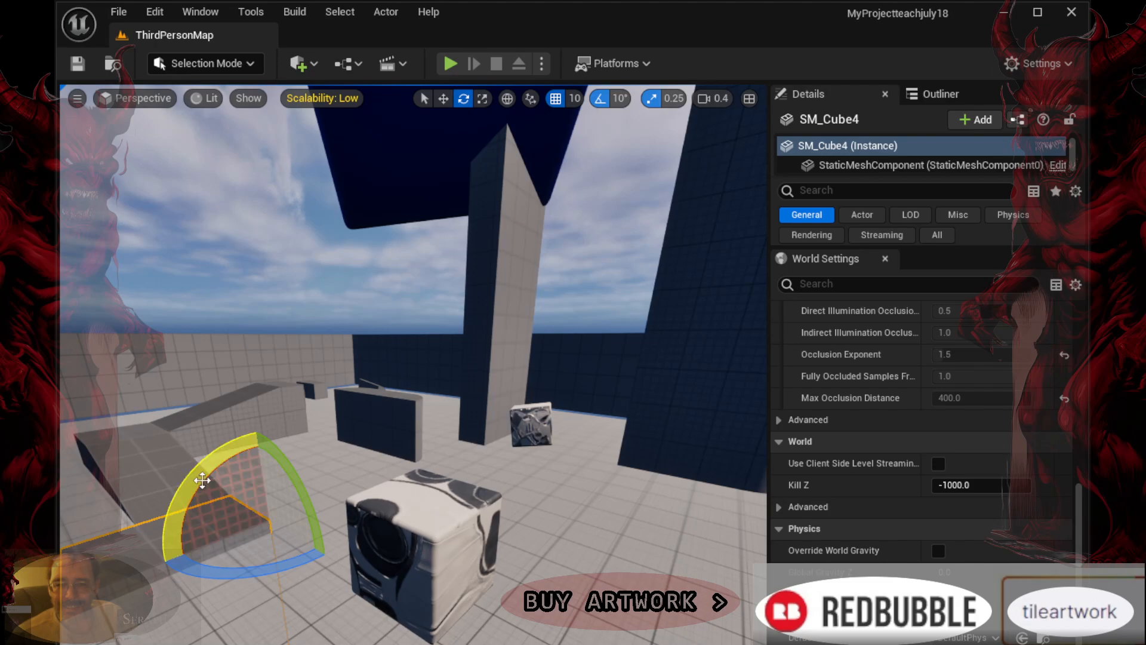
left_click_drag(178, 480, 184, 448)
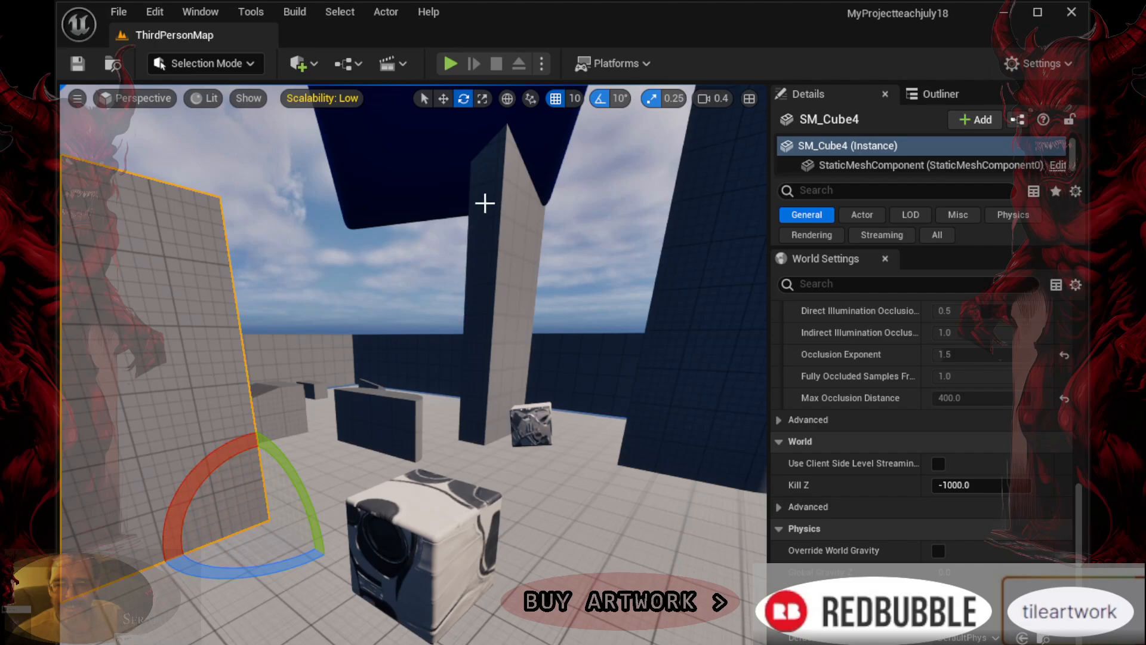
Rotate the large wall block back and forth around its green axis, with grid snapping turned off and then on again
mouse_move(289, 468)
left_mouse_down()
mouse_move(260, 540)
mouse_move(290, 469)
left_mouse_up()
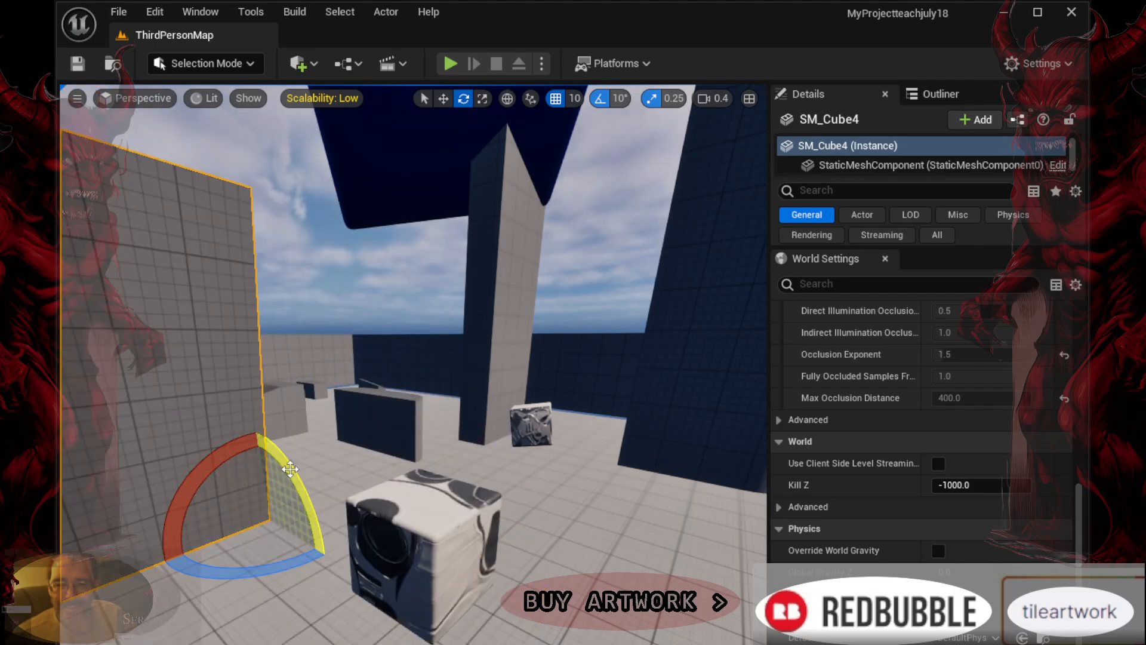
left_click(556, 99)
left_click_drag(303, 469, 284, 494)
left_click(599, 98)
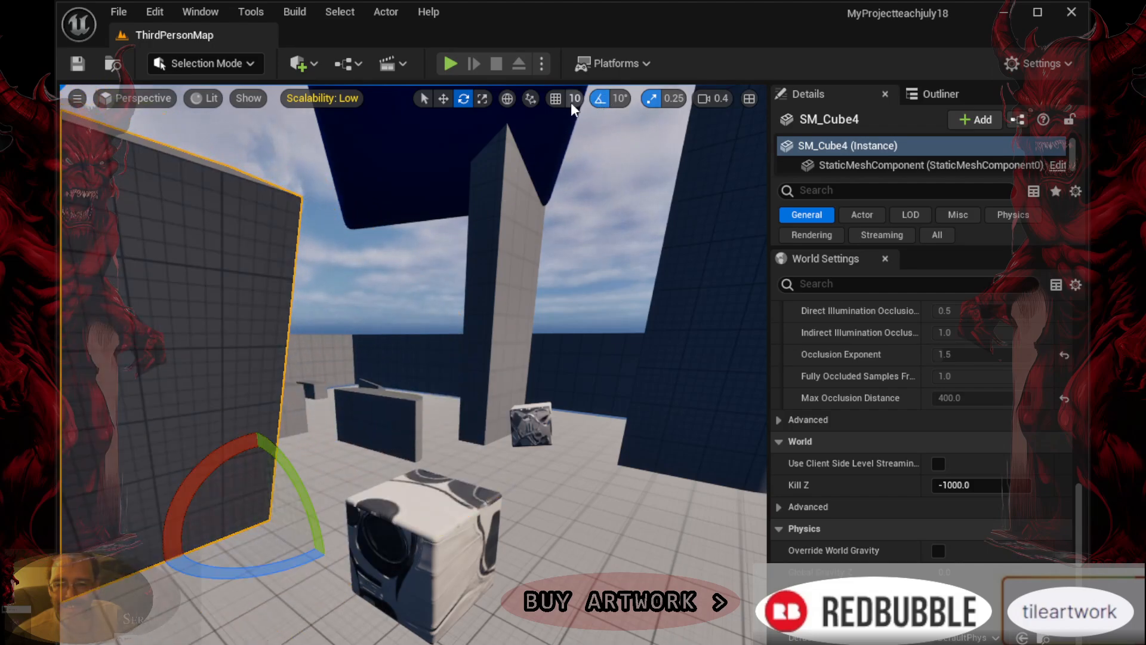
left_click(556, 98)
left_click_drag(290, 478, 326, 484)
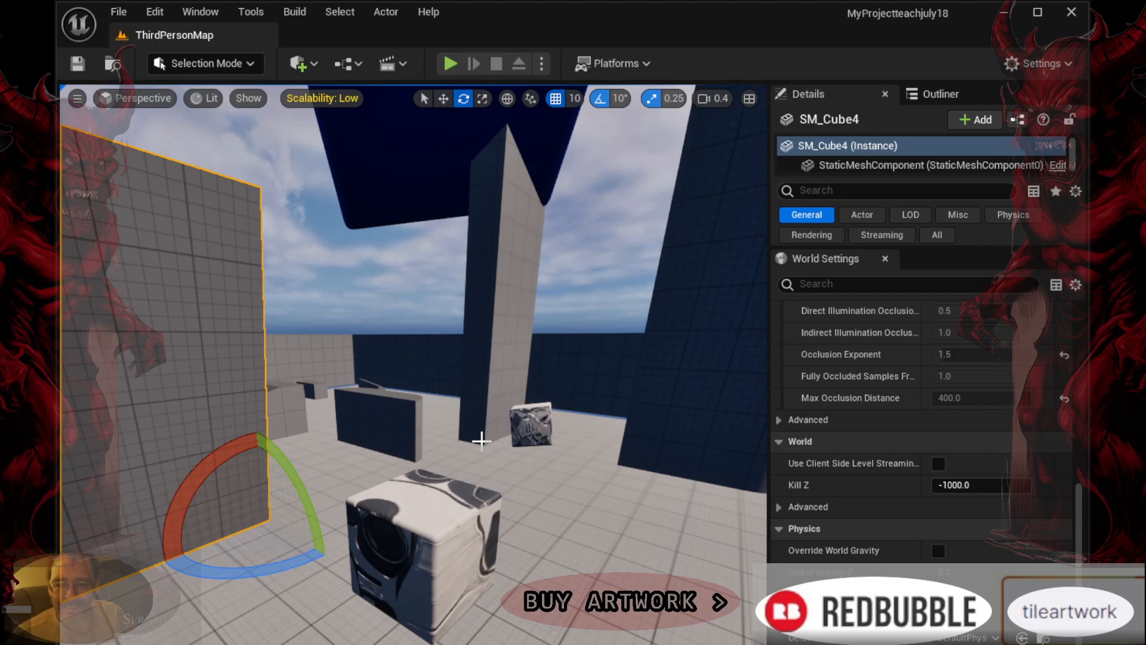
Select the textured cube, rotate it around its green axis and undo that rotation
left_click(452, 504)
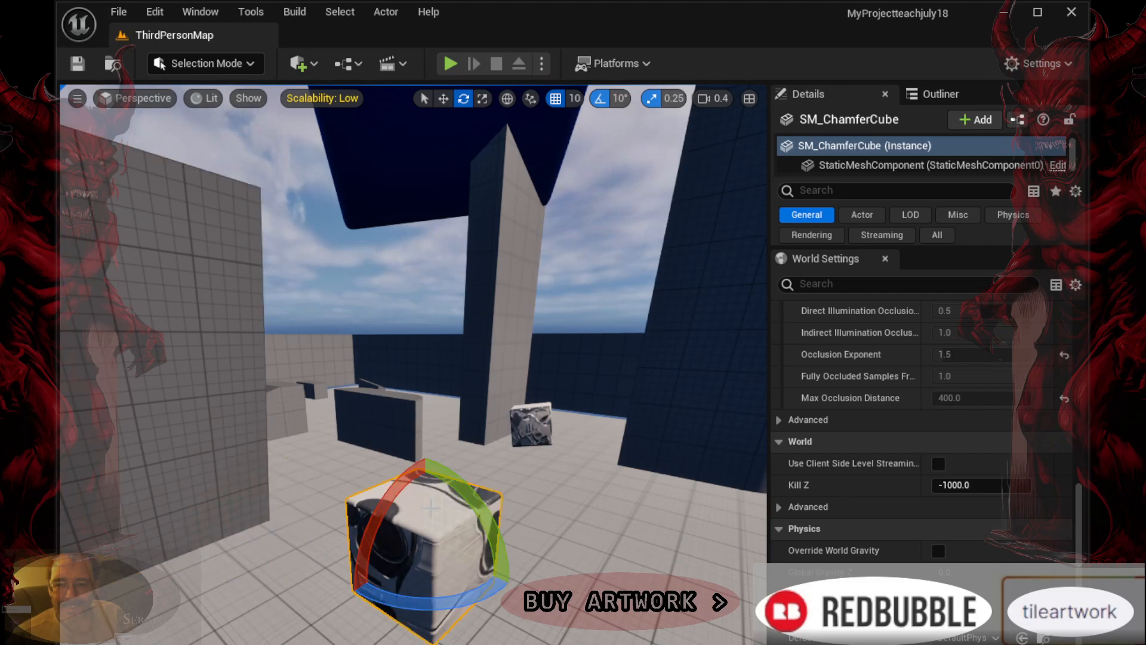
mouse_move(474, 501)
left_mouse_down()
mouse_move(442, 462)
mouse_move(475, 500)
left_mouse_up()
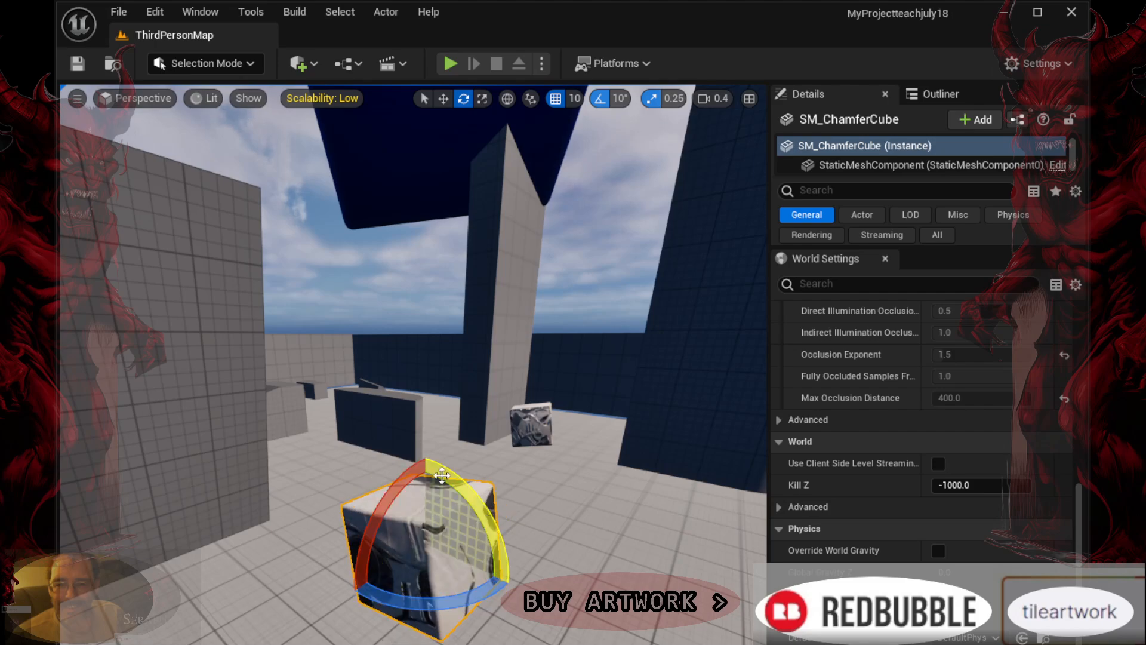
left_click(155, 12)
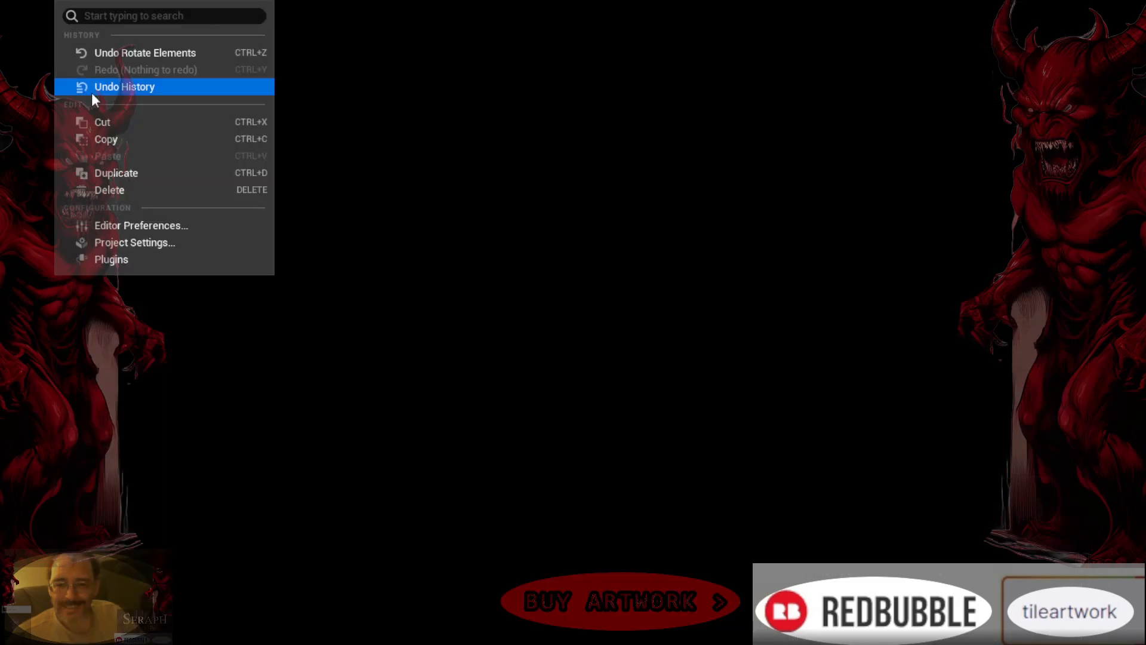
left_click(87, 54)
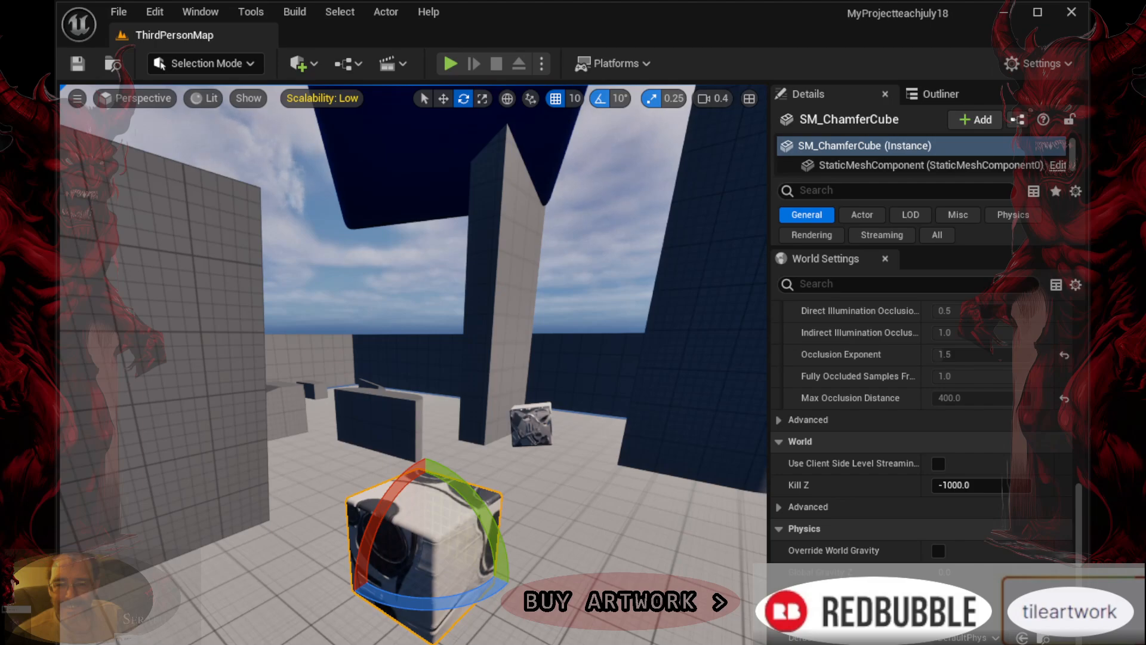
Rotate the textured cube around its green, blue and red axes in turn
left_click_drag(491, 516, 544, 609)
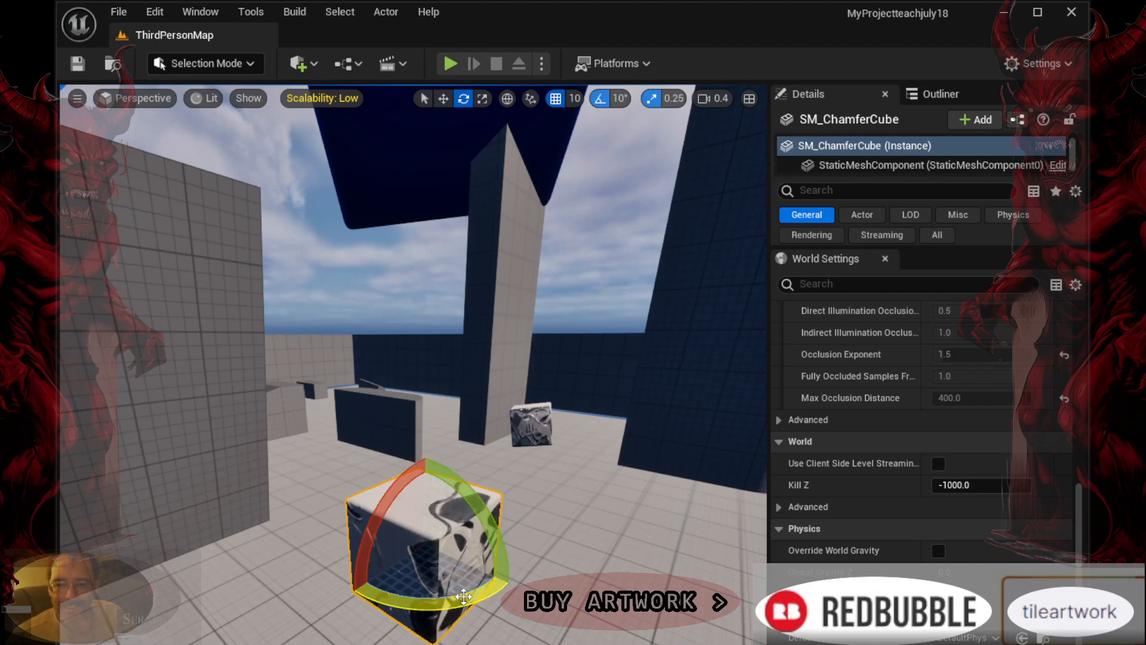
left_click_drag(379, 533, 395, 478)
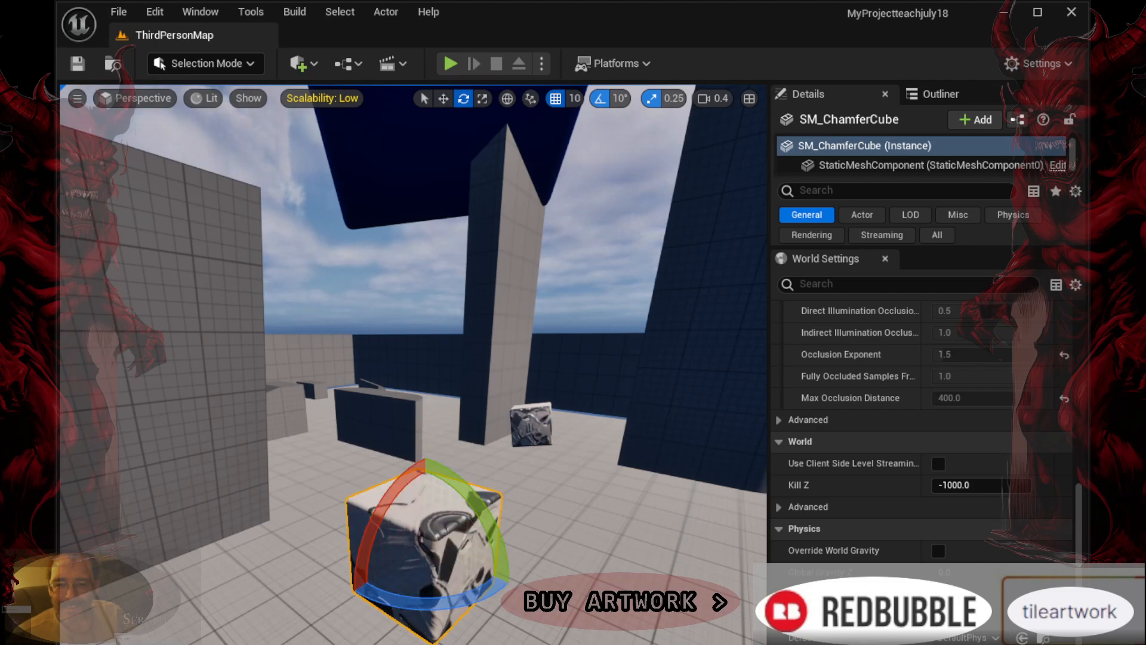
left_click_drag(471, 505, 471, 505)
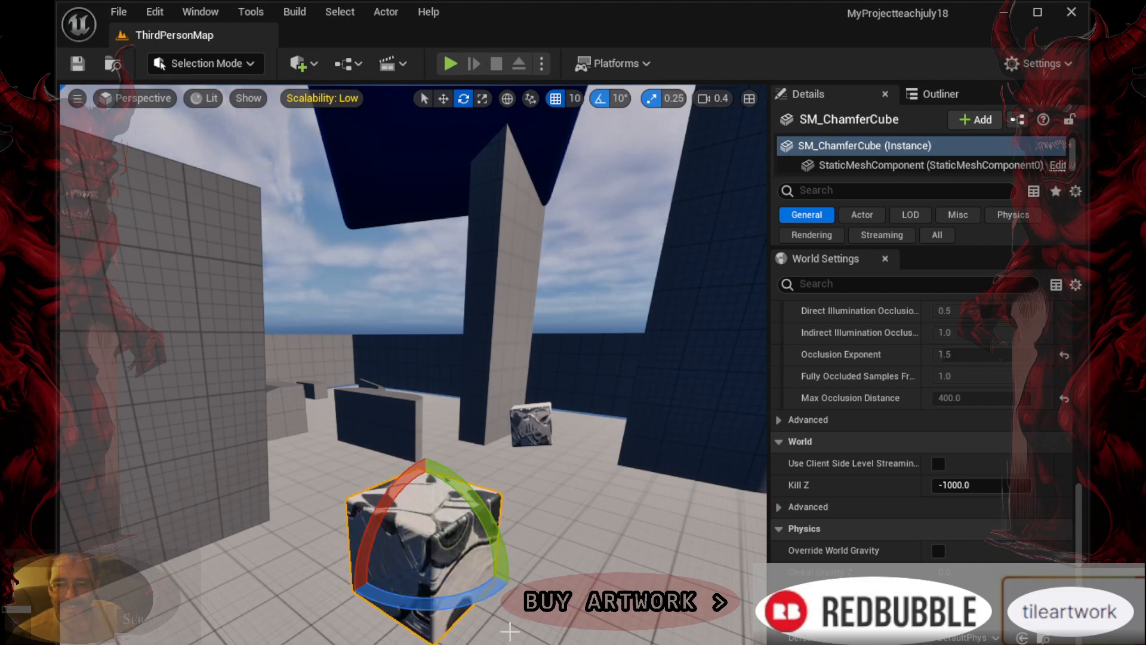
left_click_drag(475, 594, 426, 597)
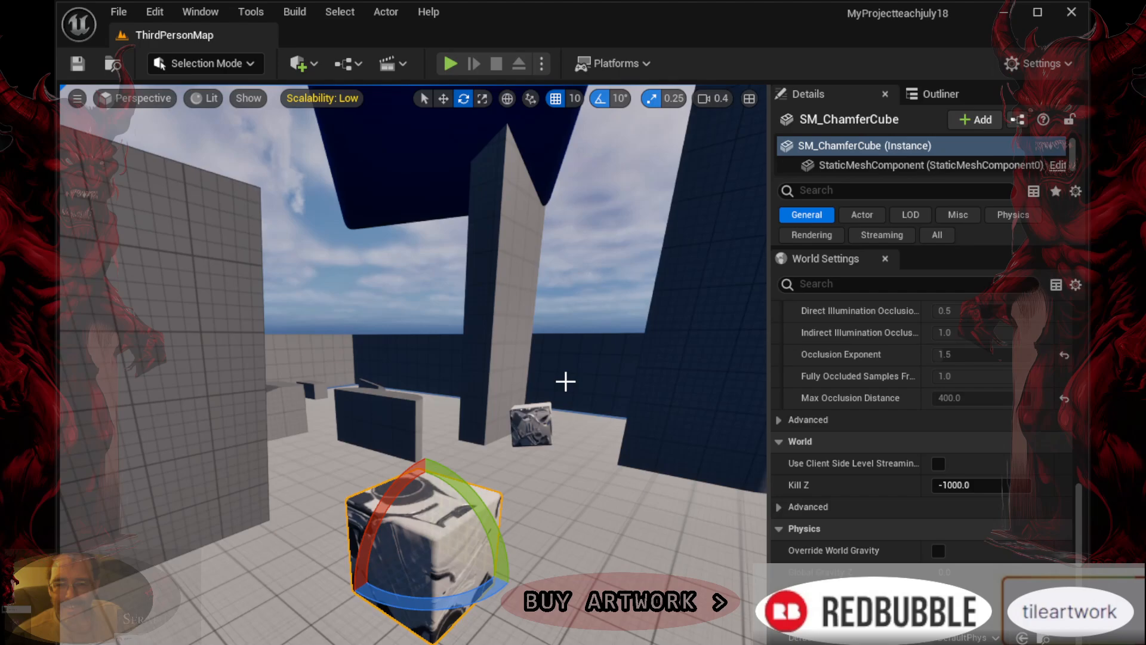
Select the tall upright block behind the textured cube and rotate it until it lies flat on the floor
left_click(162, 9)
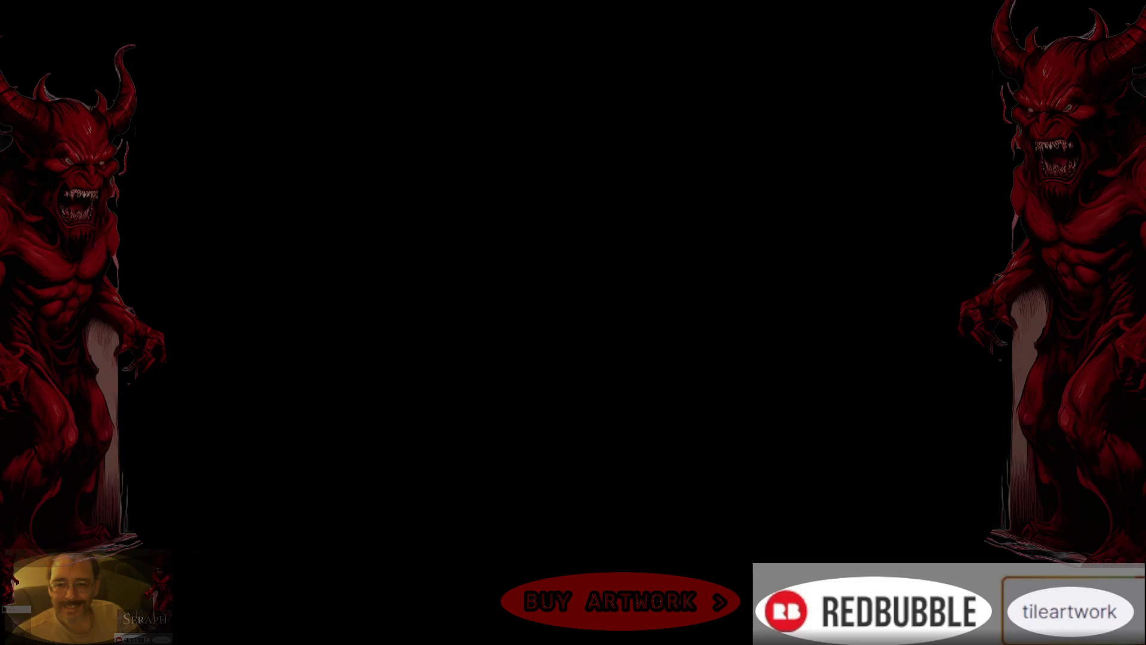
left_click_drag(507, 377, 506, 378)
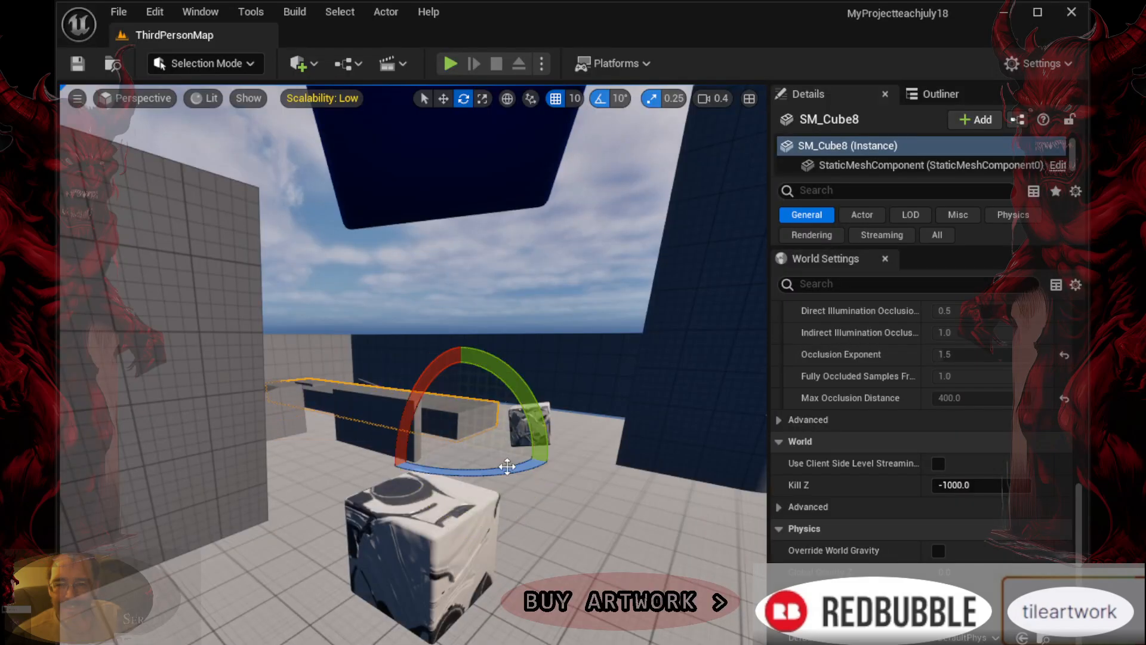
left_click(573, 517)
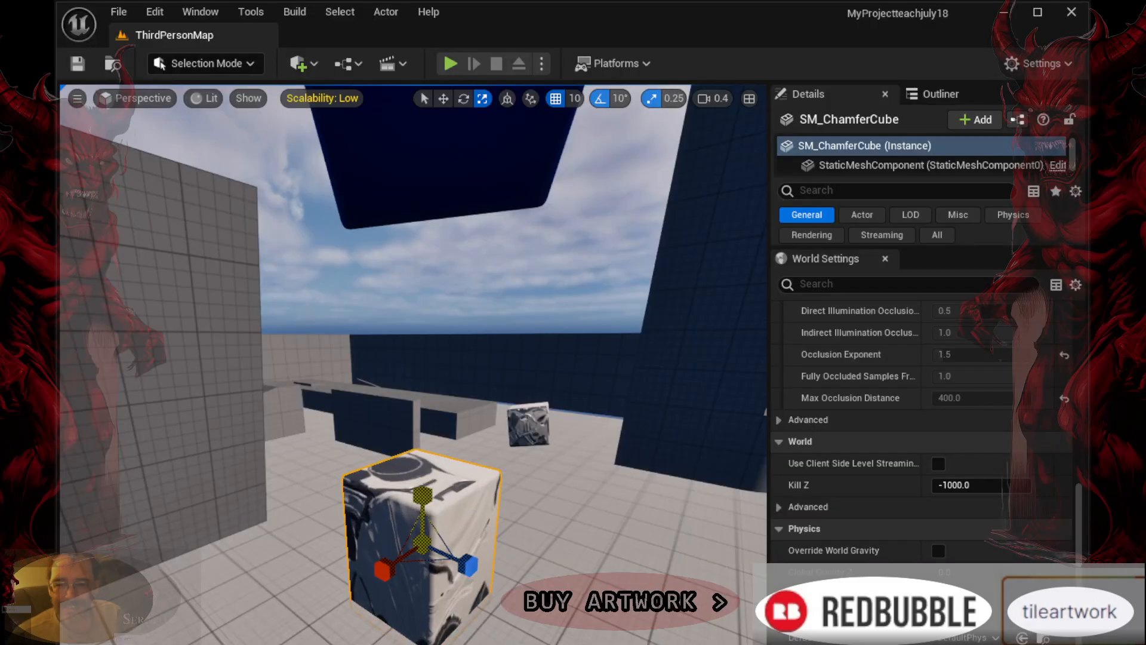
Activate the scale tool on the textured cube and enlarge it along single axes and uniformly
mouse_move(452, 554)
left_mouse_down()
mouse_move(525, 575)
mouse_move(473, 560)
left_mouse_up()
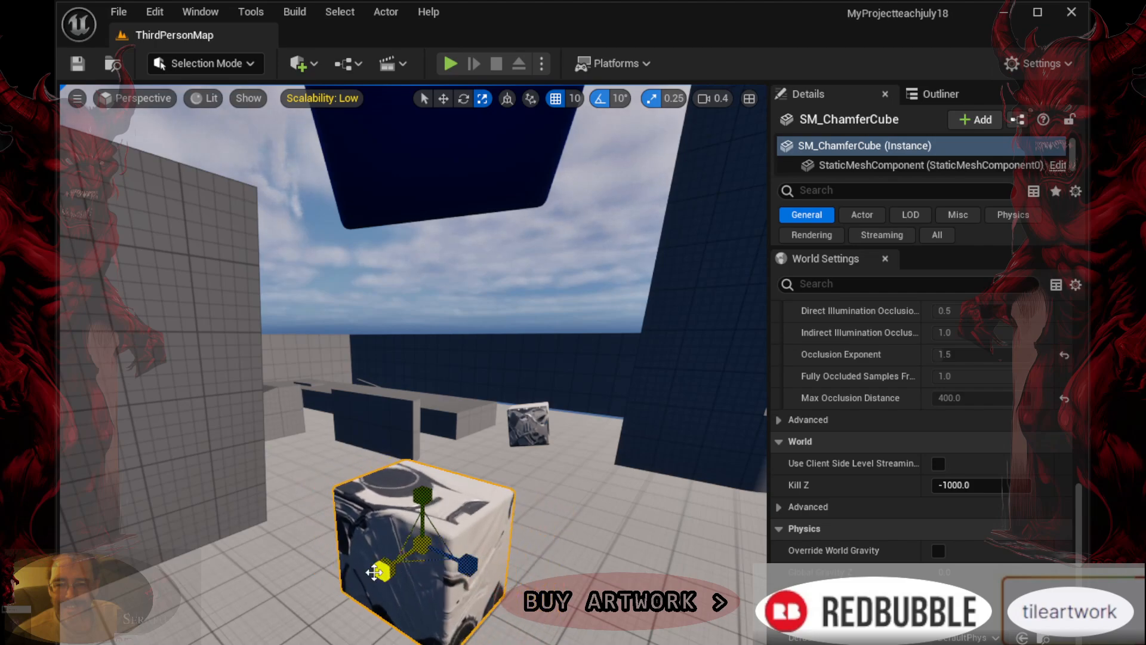
mouse_move(382, 570)
left_mouse_down()
mouse_move(334, 599)
mouse_move(368, 570)
left_mouse_up()
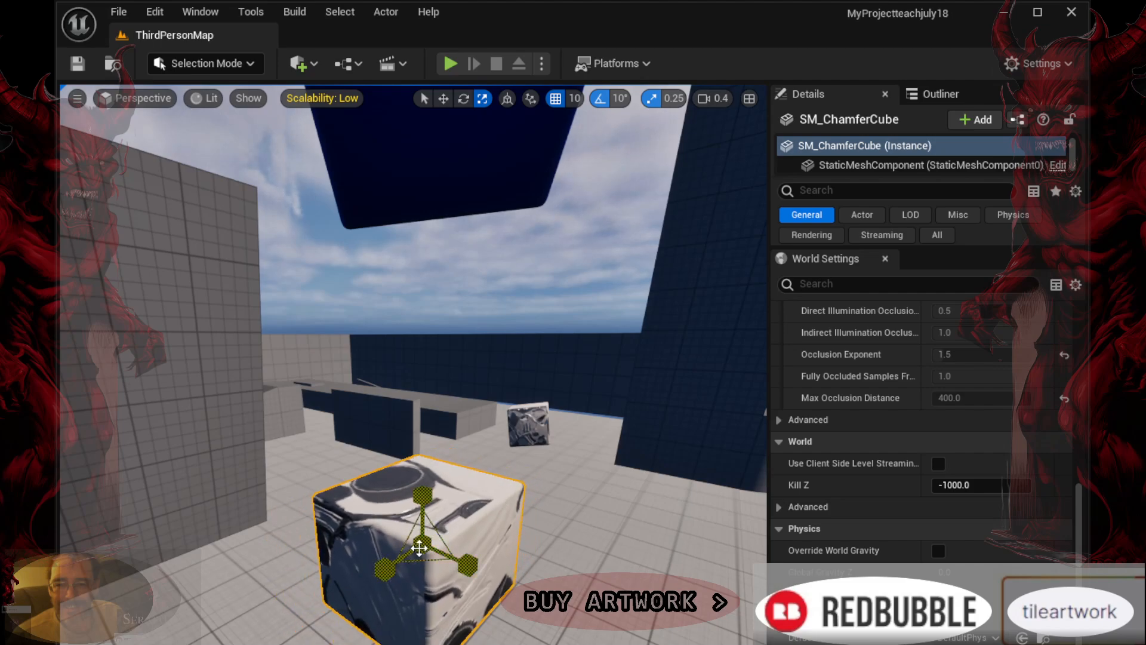
mouse_move(422, 543)
left_mouse_down()
mouse_move(442, 520)
mouse_move(413, 552)
mouse_move(461, 499)
mouse_move(433, 531)
left_mouse_up()
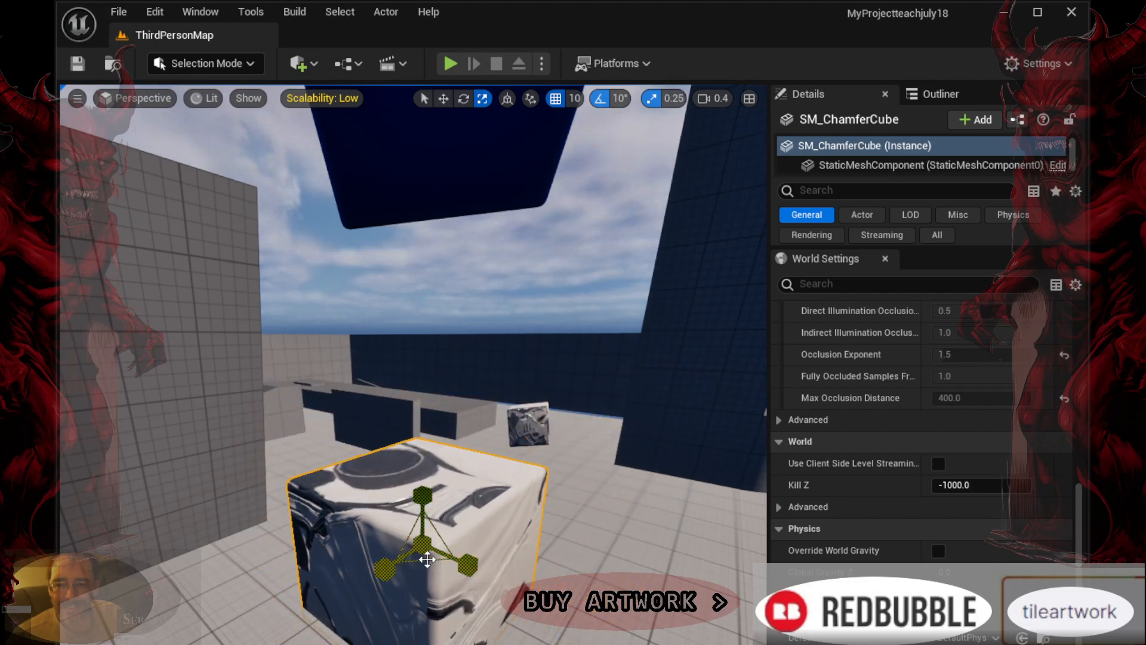
mouse_move(432, 531)
left_mouse_down()
mouse_move(453, 506)
mouse_move(436, 527)
left_mouse_up()
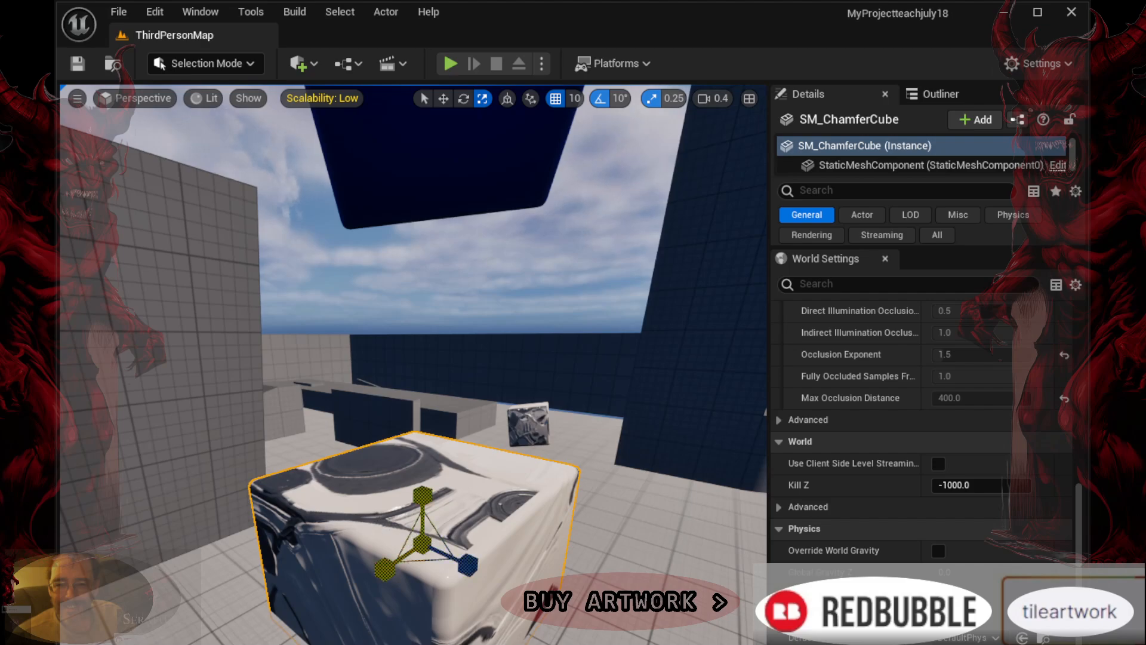
left_click_drag(407, 534, 425, 516)
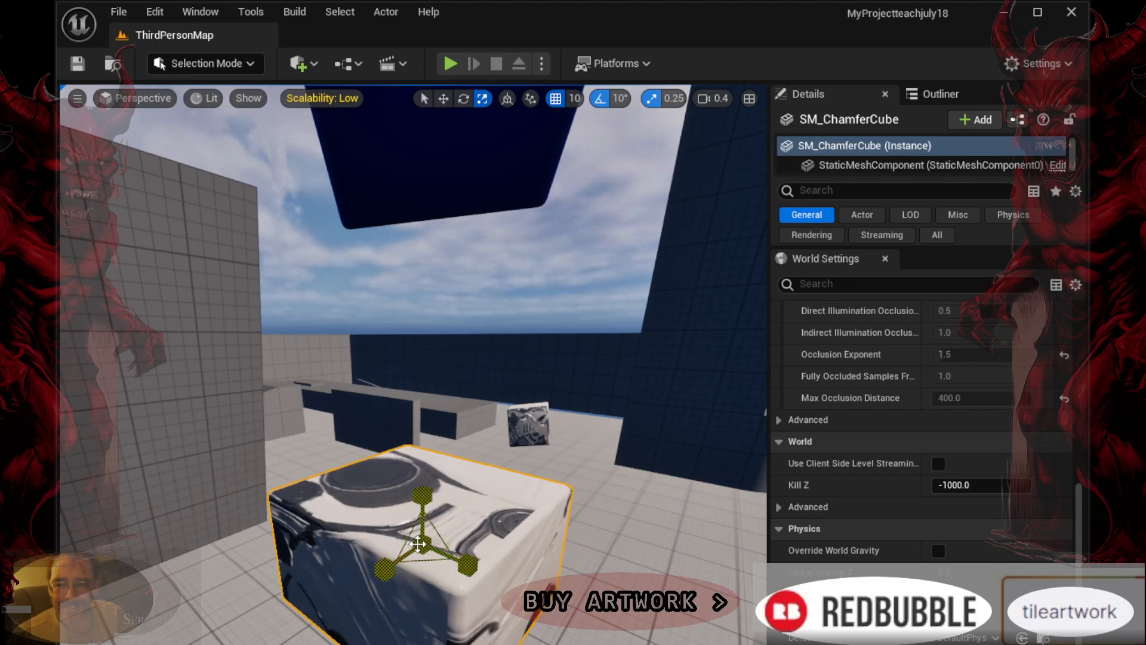
mouse_move(421, 543)
left_mouse_down()
mouse_move(445, 516)
mouse_move(421, 542)
left_mouse_up()
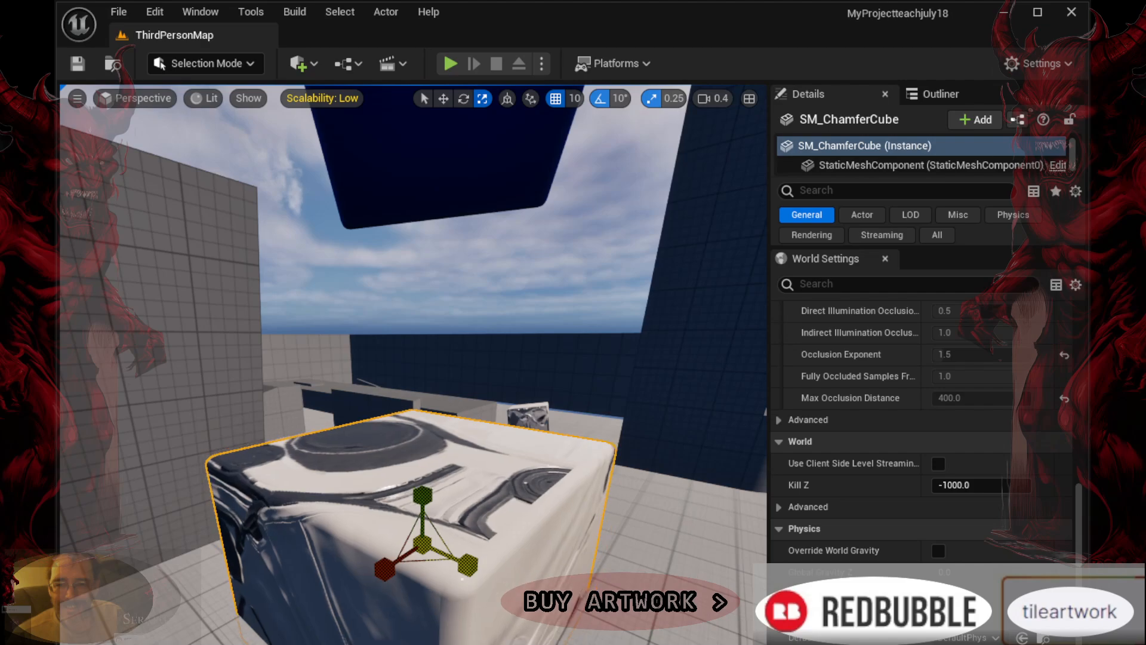
mouse_move(466, 563)
left_mouse_down()
mouse_move(362, 543)
mouse_move(471, 566)
mouse_move(459, 563)
left_mouse_up()
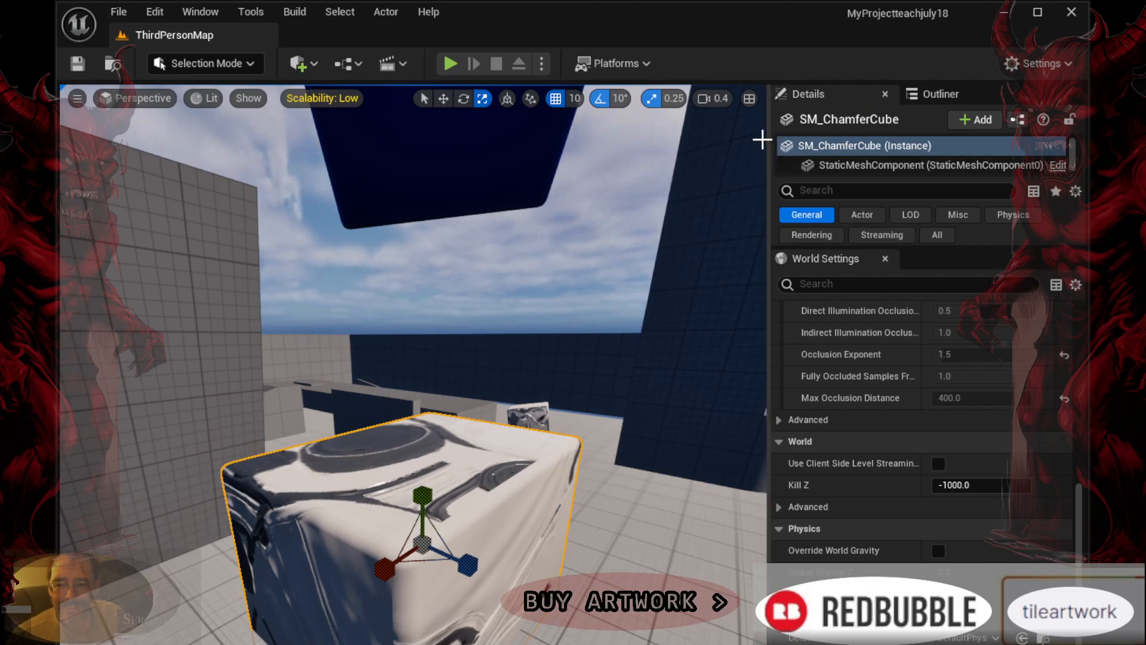
Widen the Details and World Settings panels and make the component list in Details taller
left_click_drag(768, 142, 723, 123)
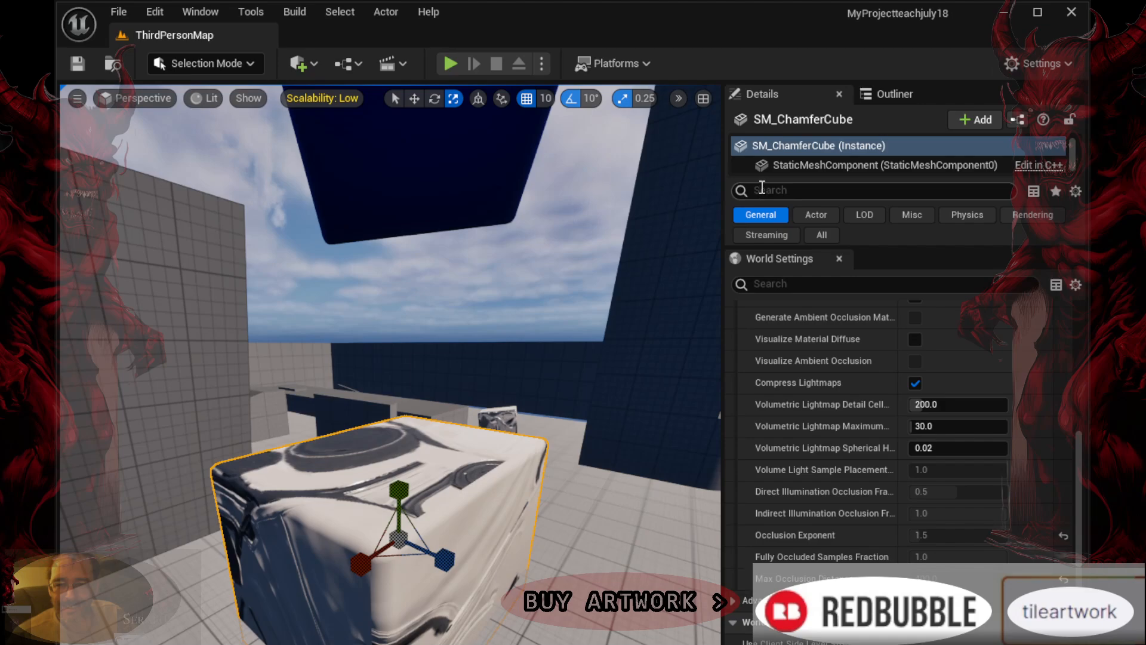
mouse_move(761, 177)
left_mouse_down()
mouse_move(759, 253)
mouse_move(766, 169)
mouse_move(768, 182)
left_mouse_up()
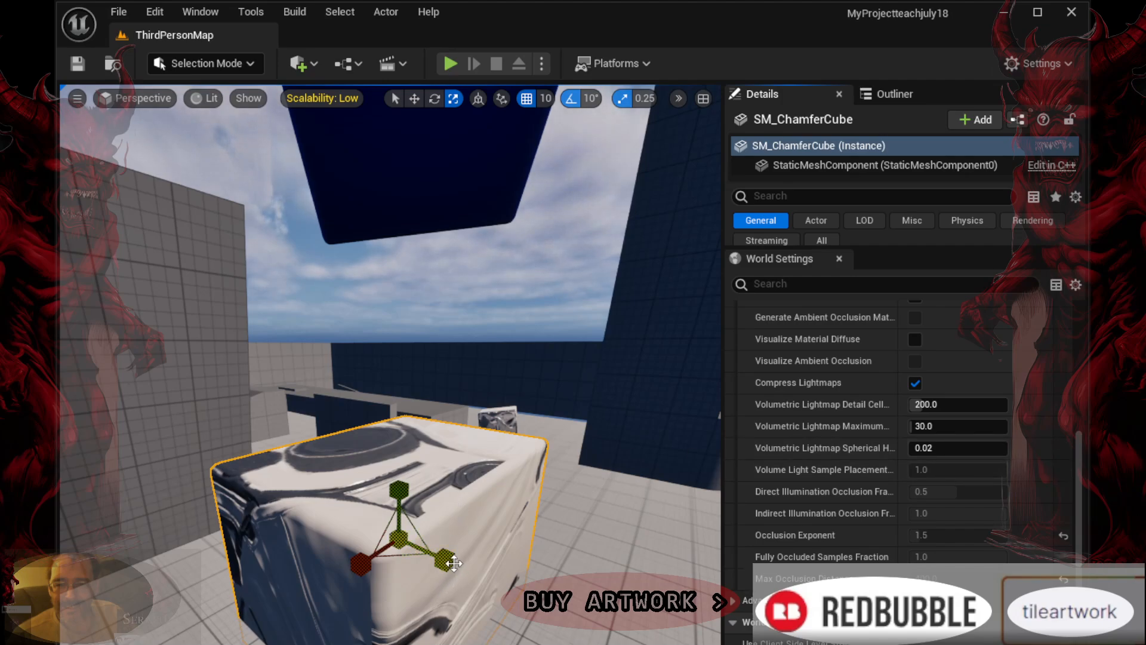
Stretch the textured cube along its blue axis and undo all the scaling applied to it
mouse_move(447, 562)
left_mouse_down()
mouse_move(499, 583)
mouse_move(467, 569)
left_mouse_up()
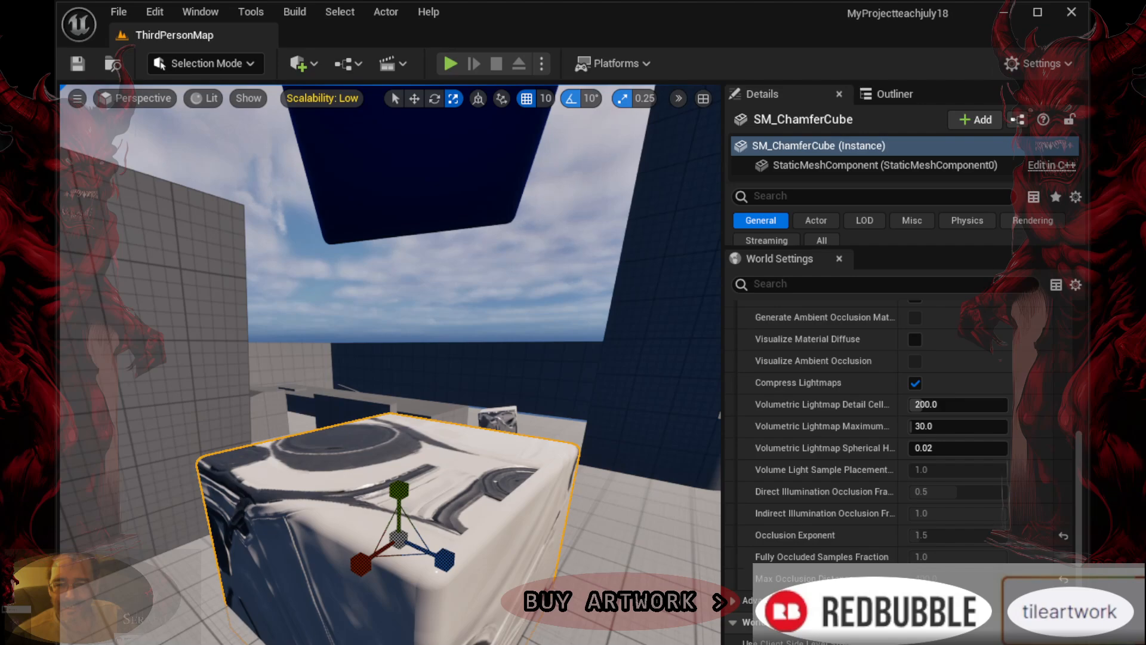
key("ctrl+z")
key("ctrl+z")
key("ctrl+z")
key("ctrl+z")
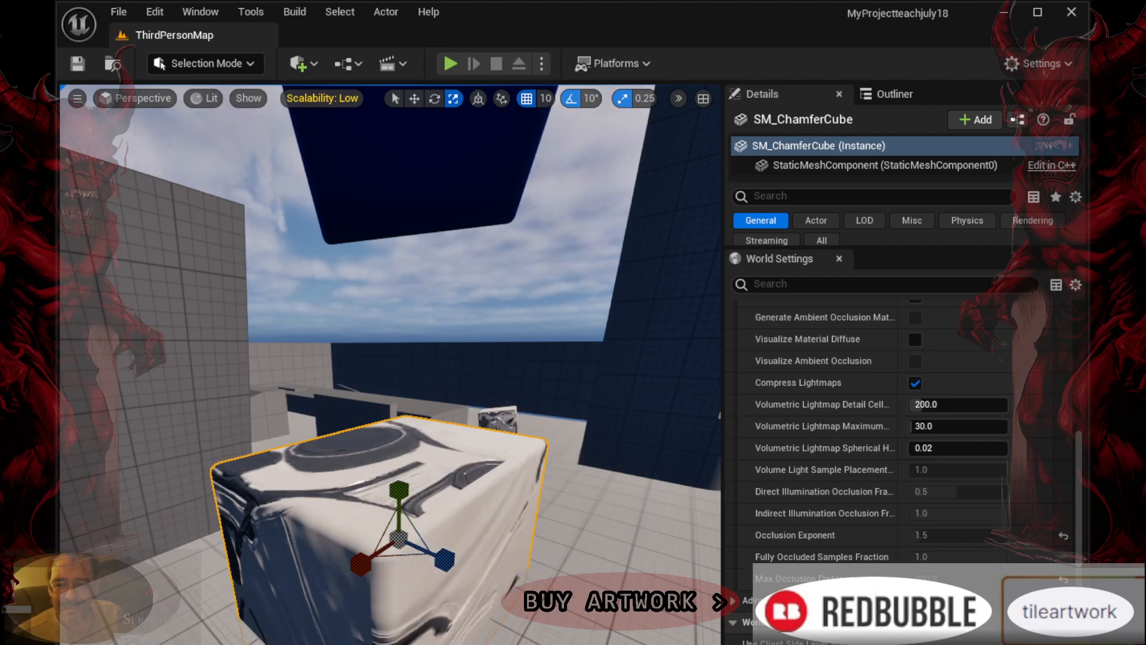
key("ctrl+z")
key("ctrl+z")
key("ctrl+z")
key("ctrl+z")
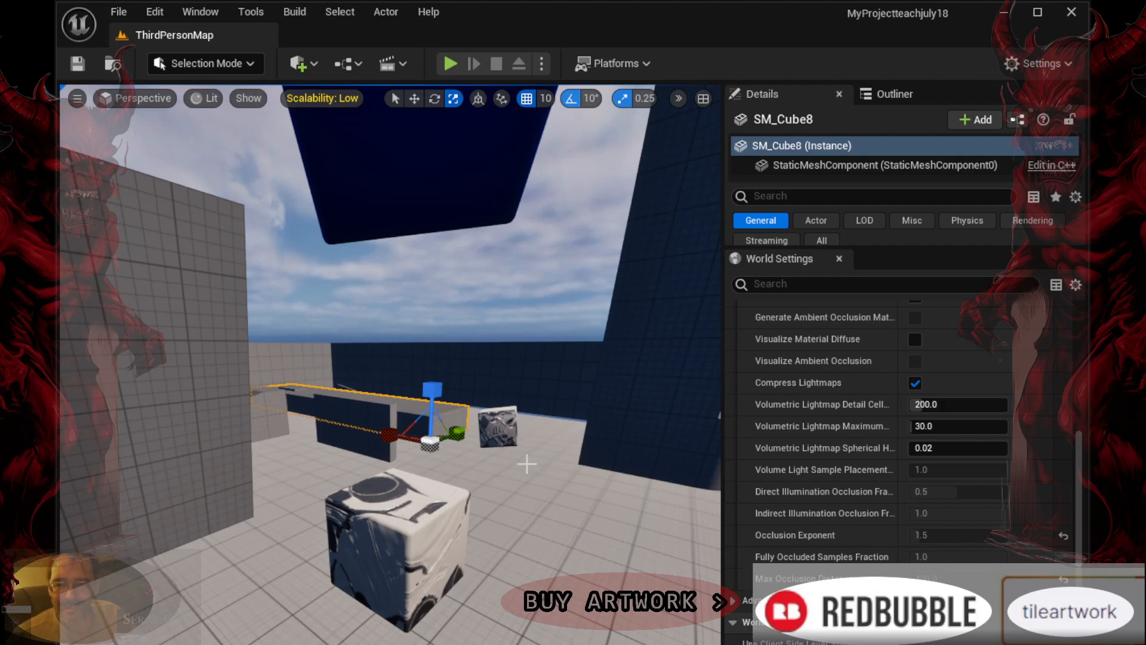
Reselect the textured cube and scale it uniformly from the centre of its gizmo
left_click(529, 544)
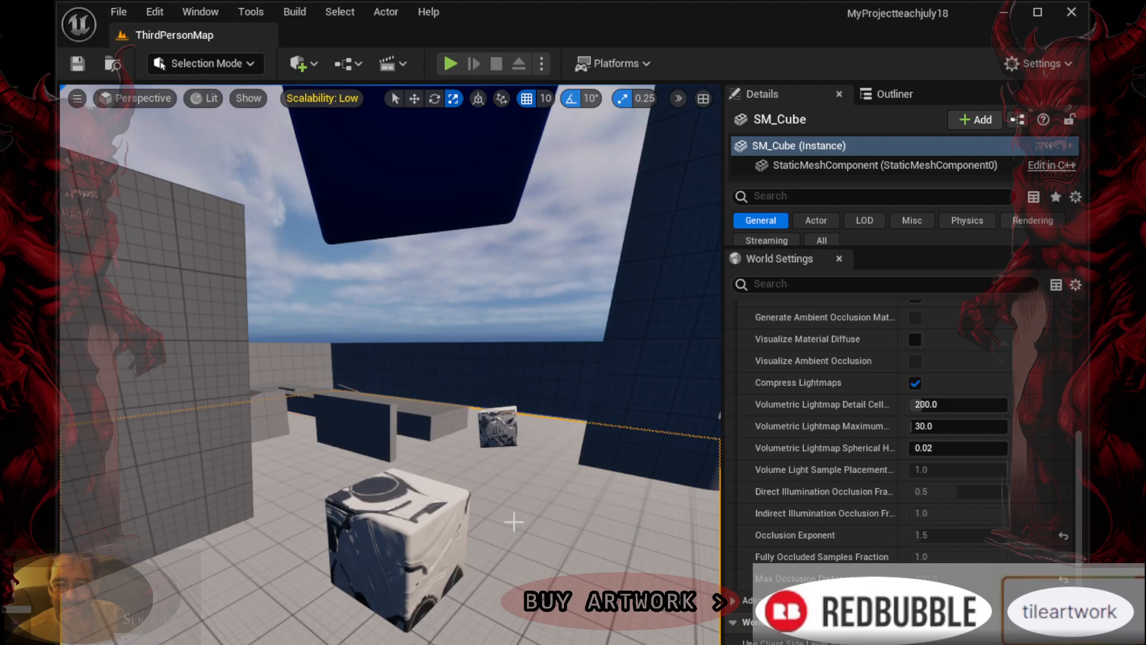
left_click(383, 500)
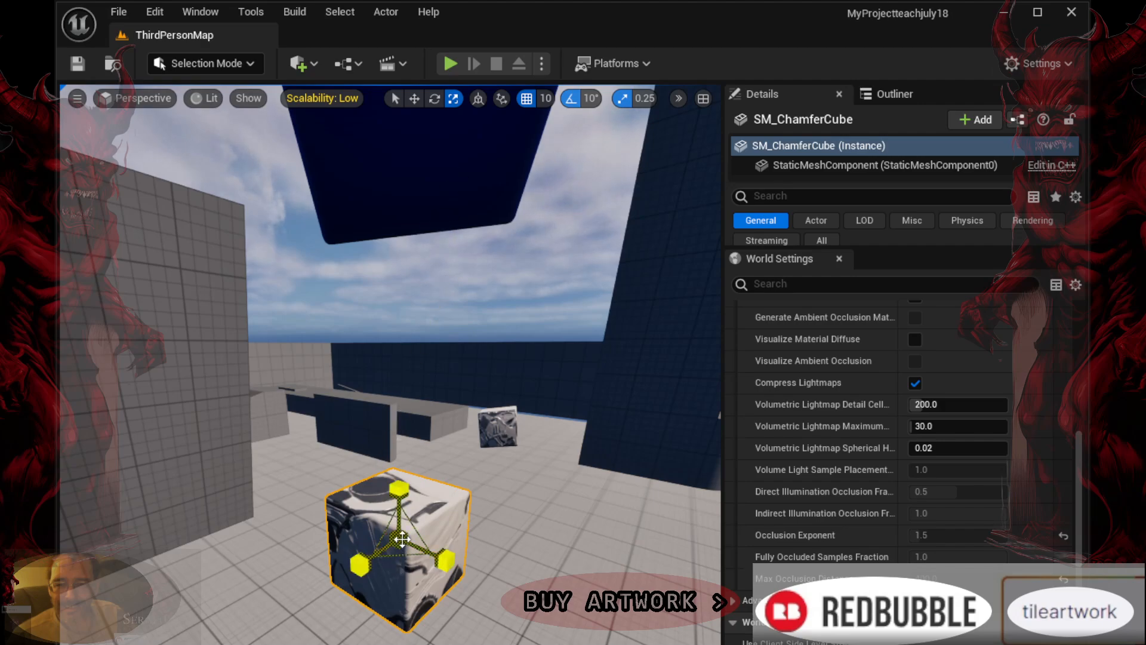
left_click_drag(401, 538, 348, 501)
Select the ramp beside the wall block and scale it down uniformly to a much smaller size
right_click_drag(317, 484, 317, 484)
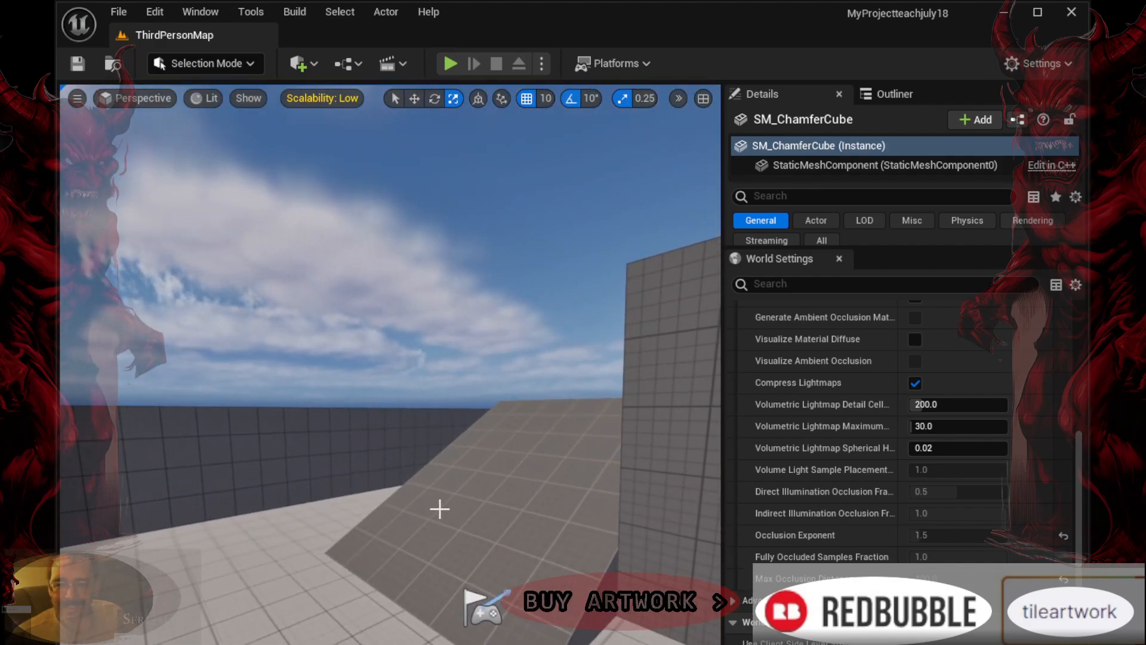
left_click(449, 502)
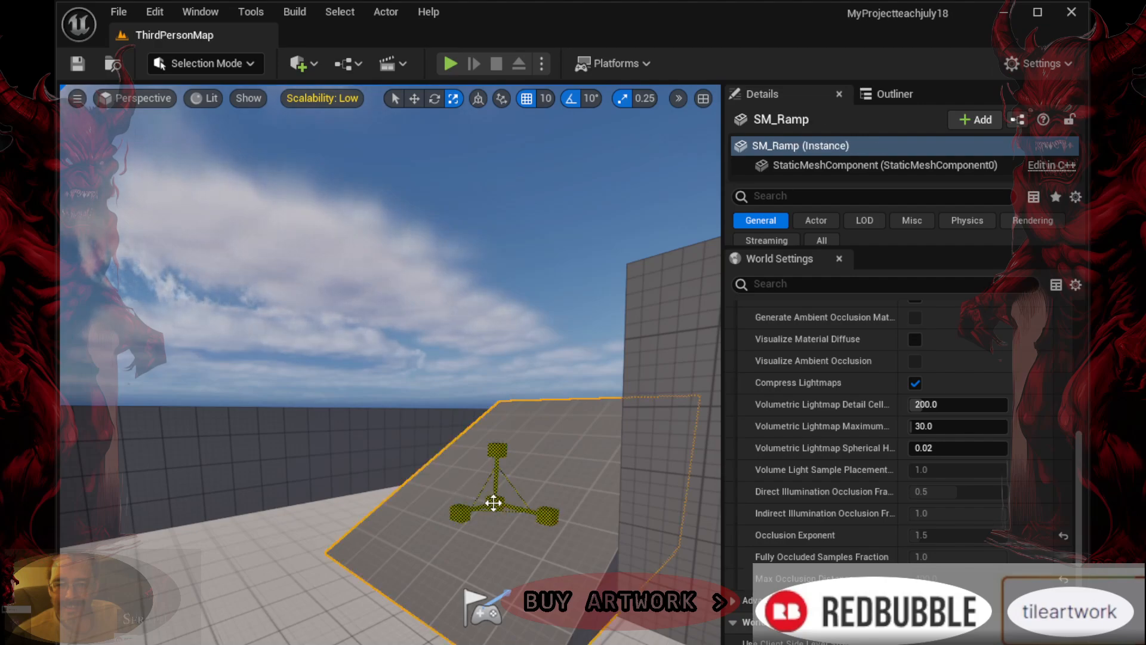
left_click_drag(495, 503, 471, 526)
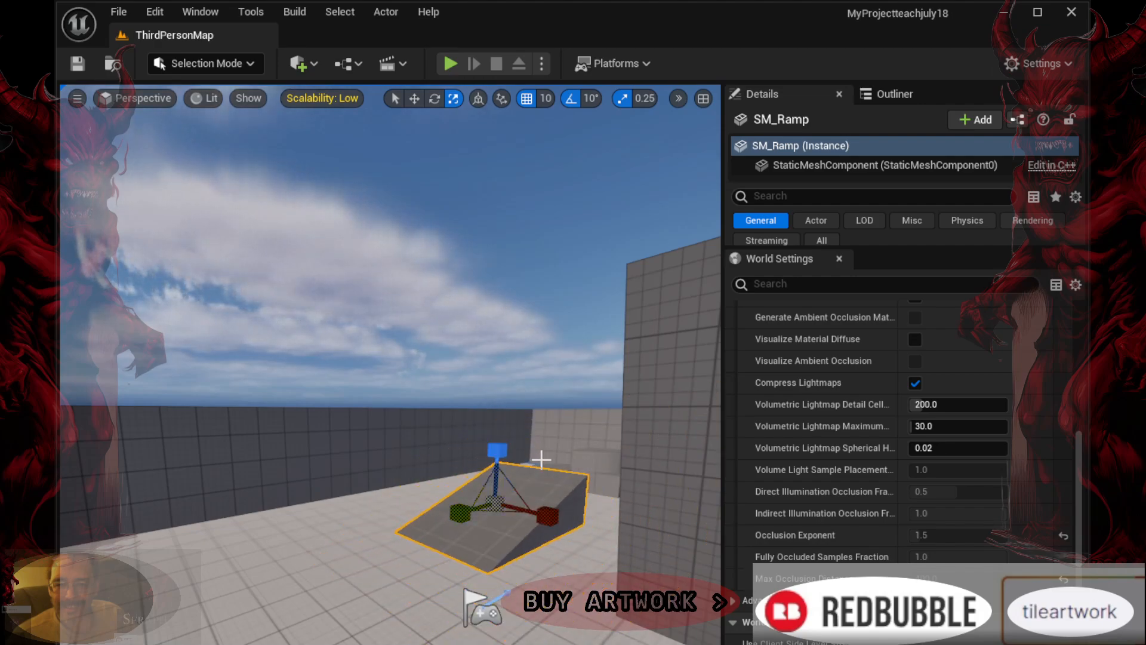
Select the large wall block and scale it down uniformly to a small block beside the textured cube
right_click_drag(626, 472, 330, 471)
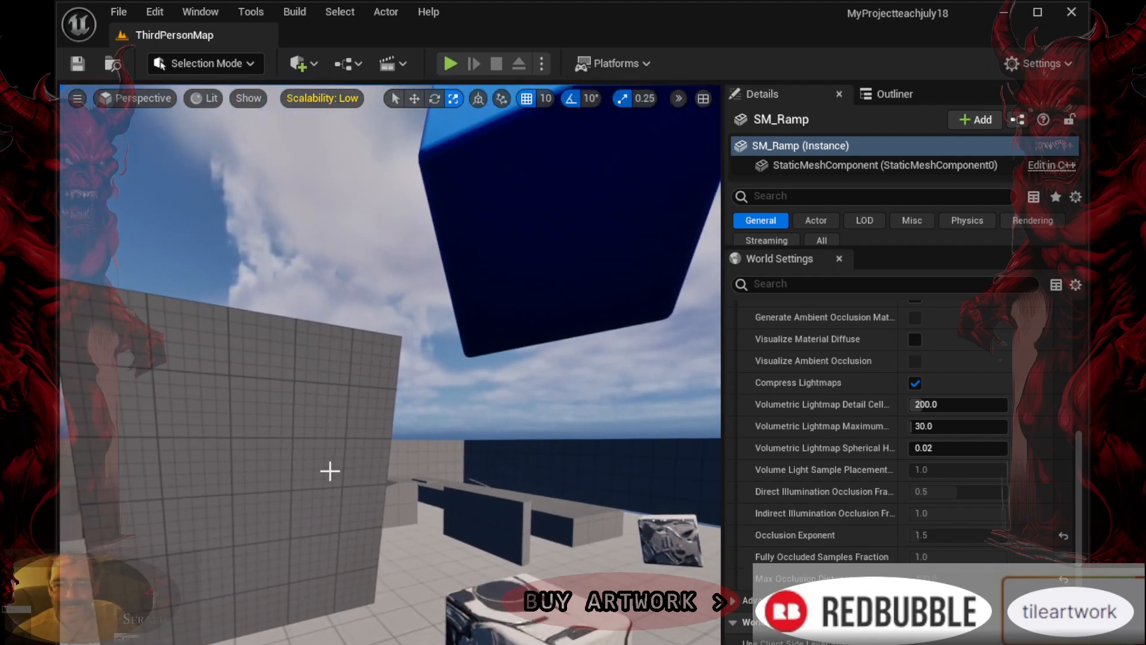
left_click(274, 461)
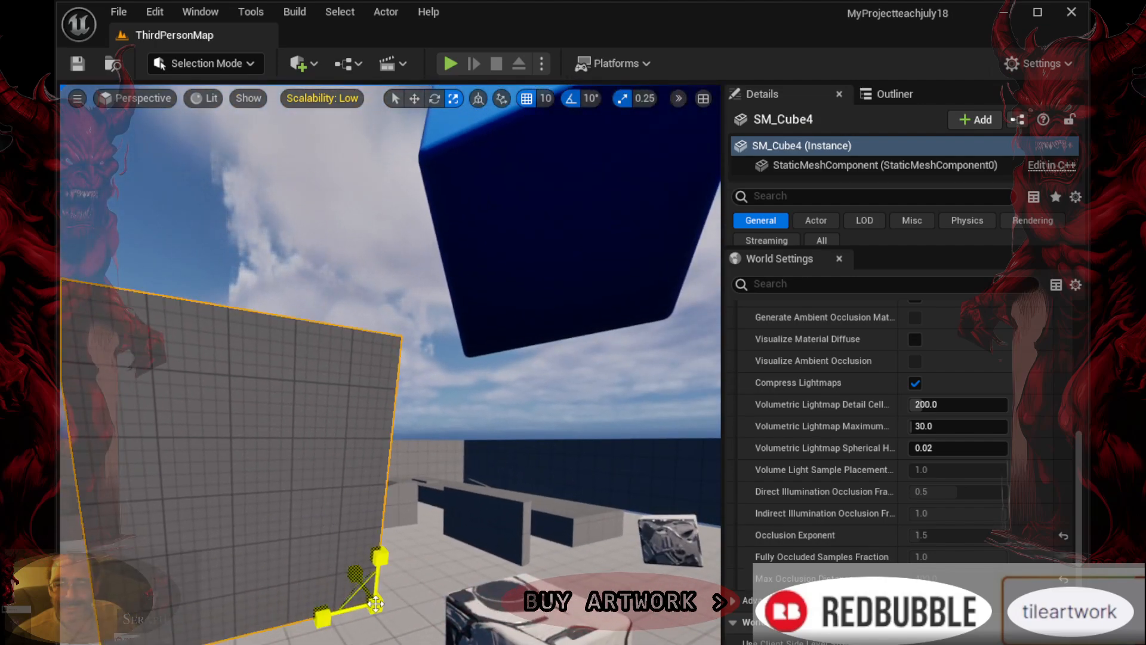
left_click_drag(375, 605, 332, 641)
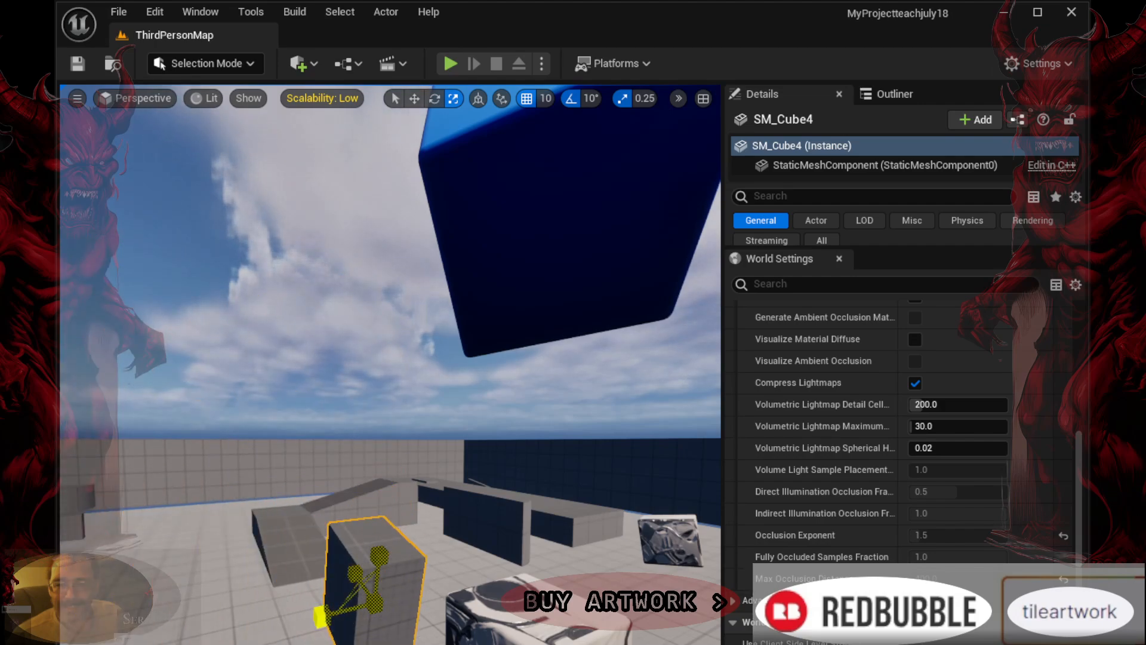
right_click_drag(419, 542, 371, 541)
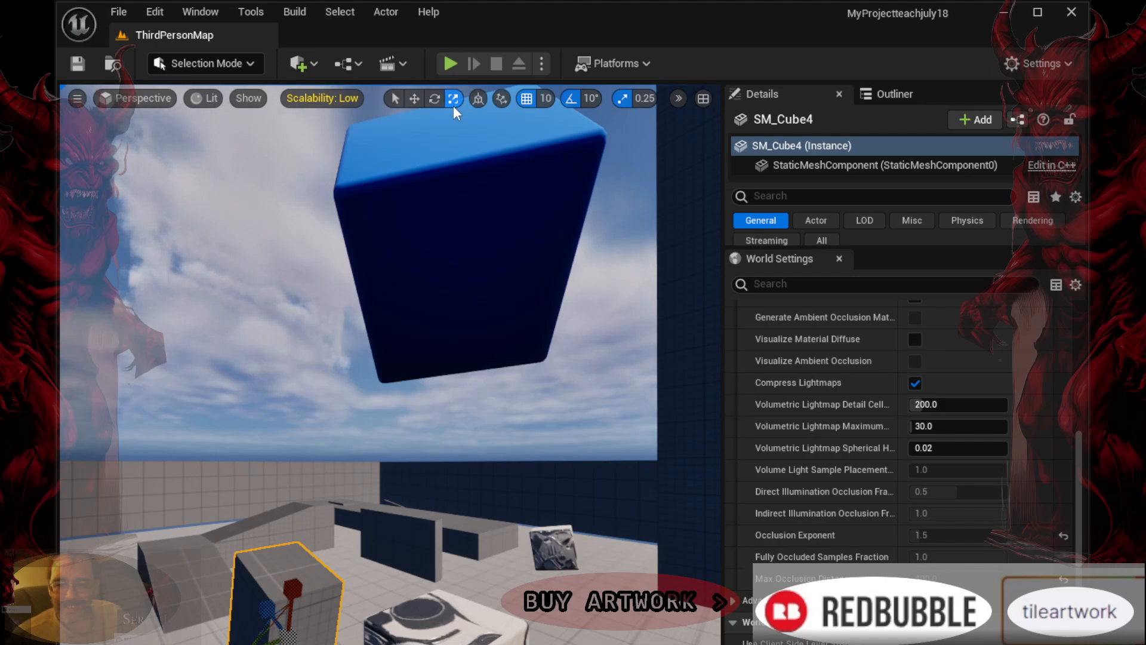
Select the floating blue cube, scale it down uniformly and stretch it along its red axis
left_click(450, 245)
left_click_drag(450, 248, 501, 179)
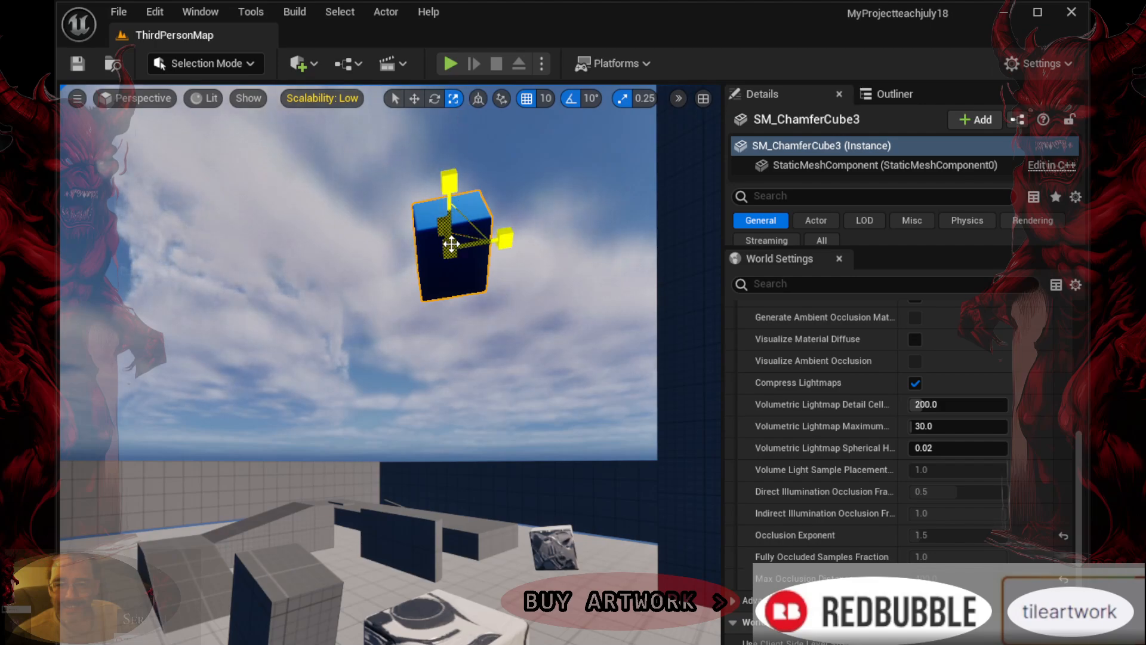
mouse_move(464, 223)
left_mouse_down()
mouse_move(487, 202)
mouse_move(472, 216)
left_mouse_up()
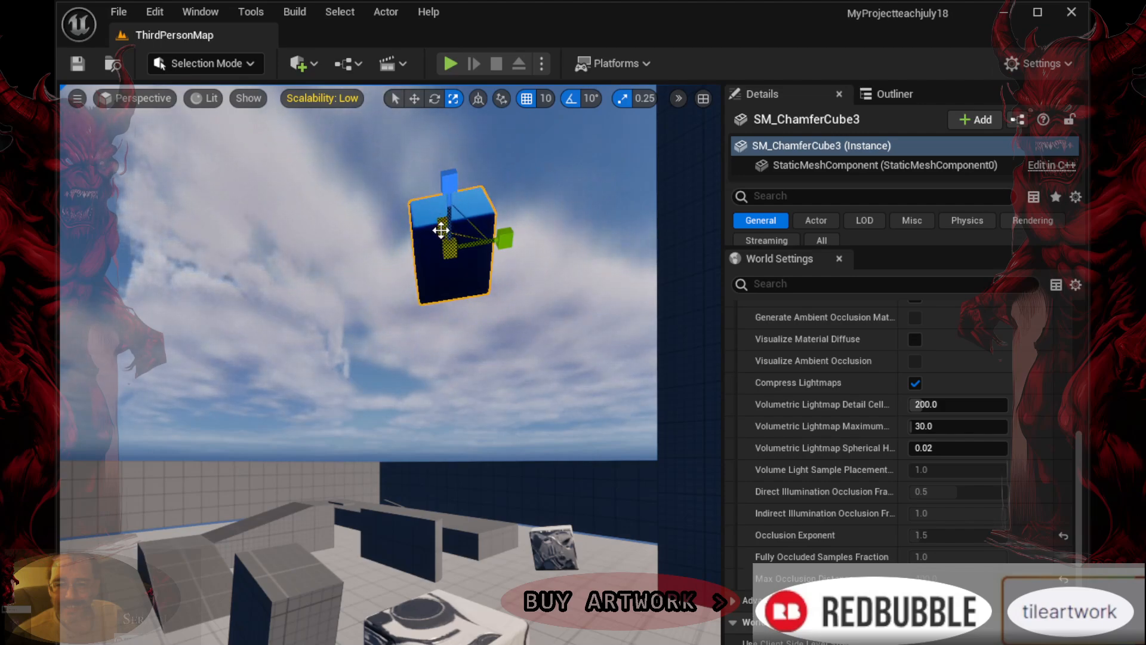
mouse_move(443, 226)
left_mouse_down()
mouse_move(435, 191)
mouse_move(440, 225)
left_mouse_up()
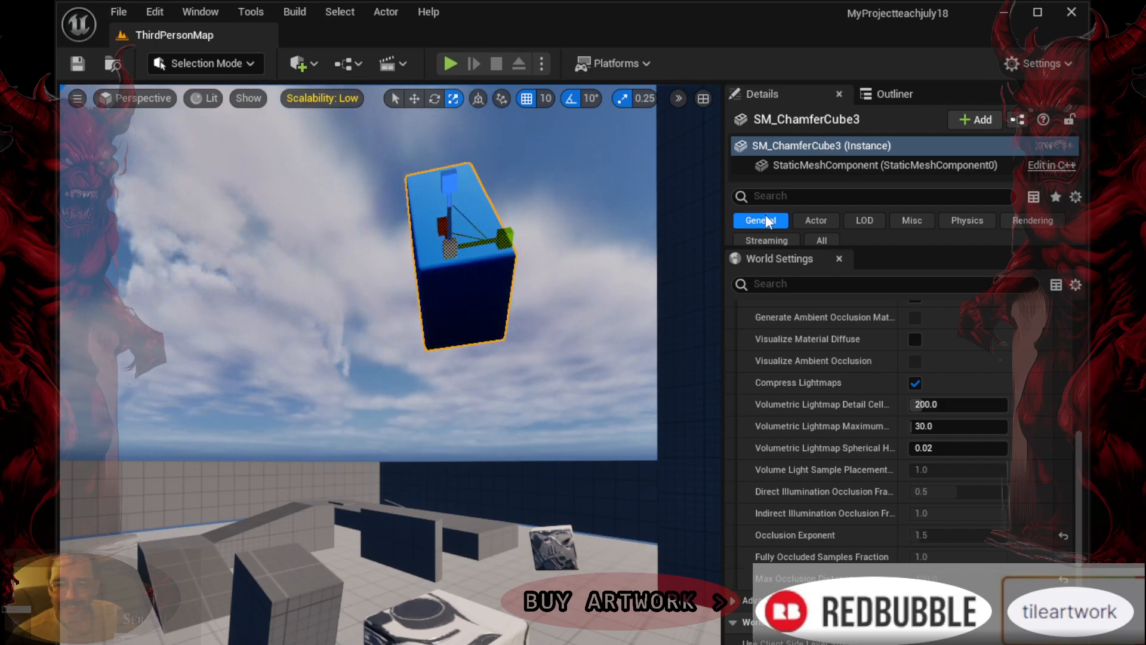
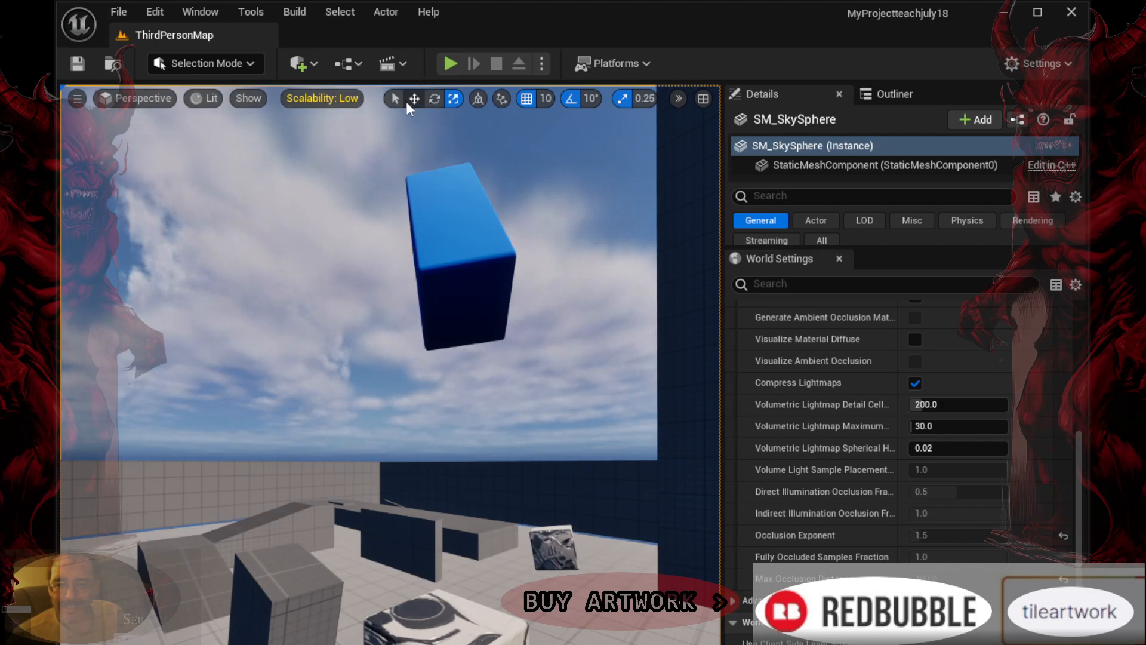
Move the floating blue block in world space and again in its local space
left_click(407, 100)
left_click(478, 99)
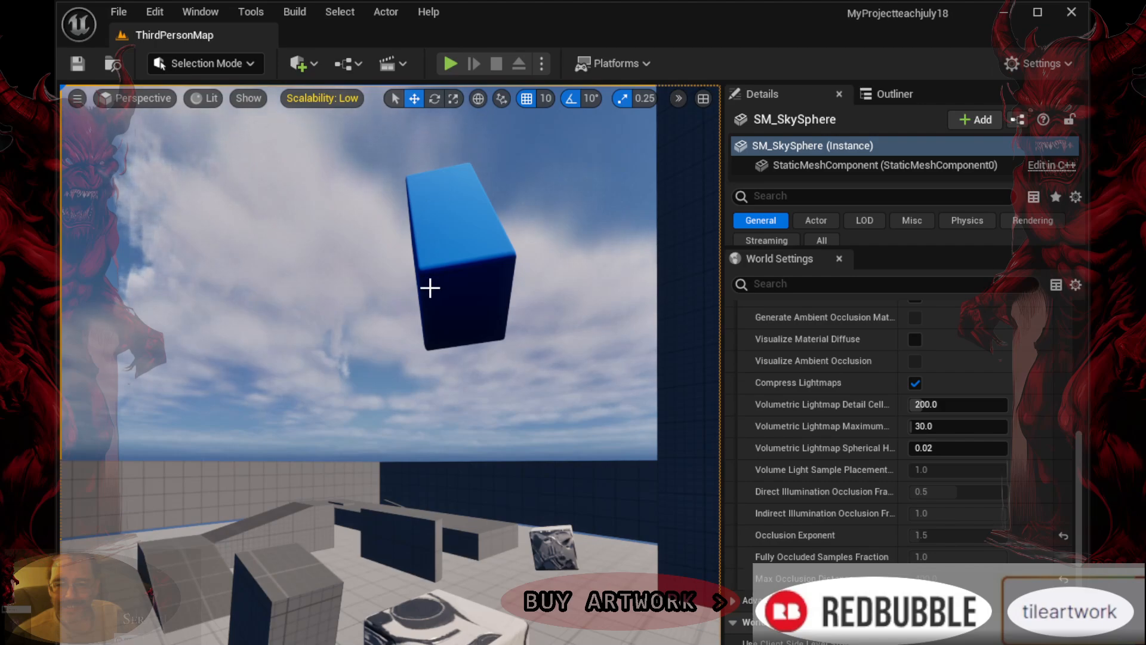
left_click(444, 257)
left_click_drag(443, 258, 488, 328)
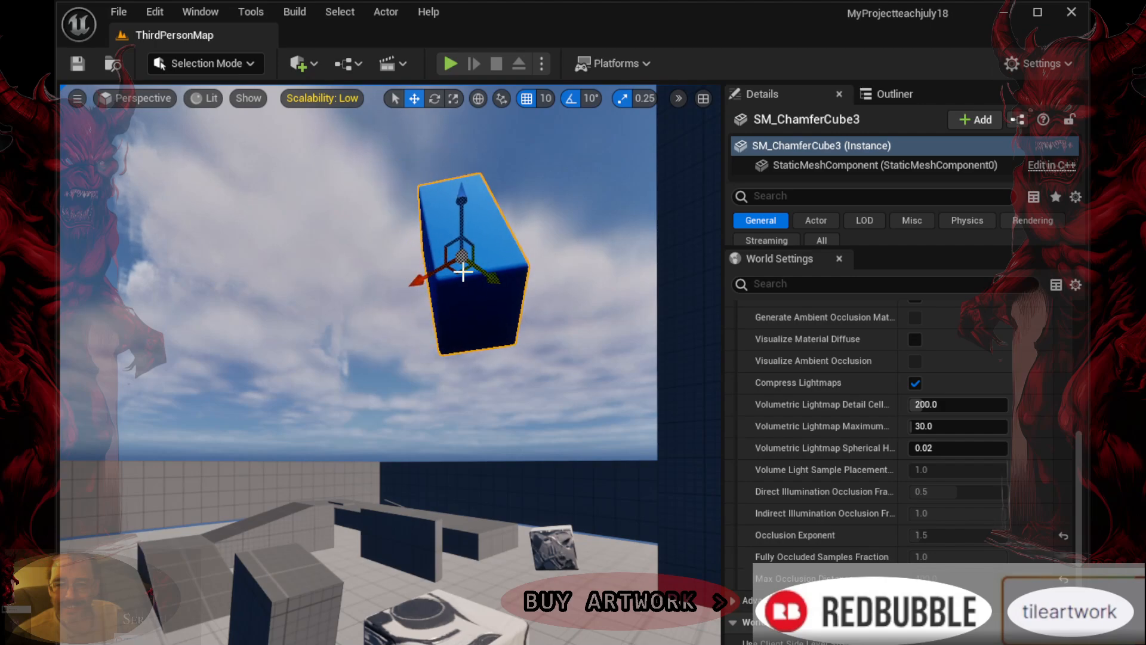
left_click(478, 98)
left_click_drag(495, 277, 452, 280)
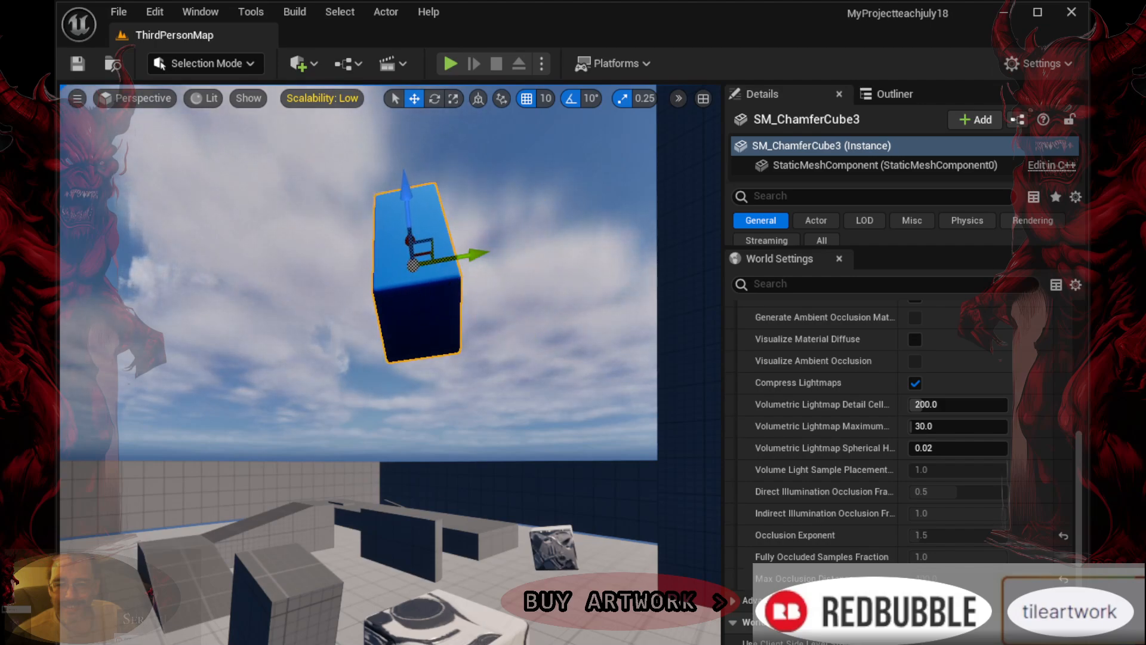
Select the textured cube on the floor and shift it along the world-space axes
left_click(445, 618)
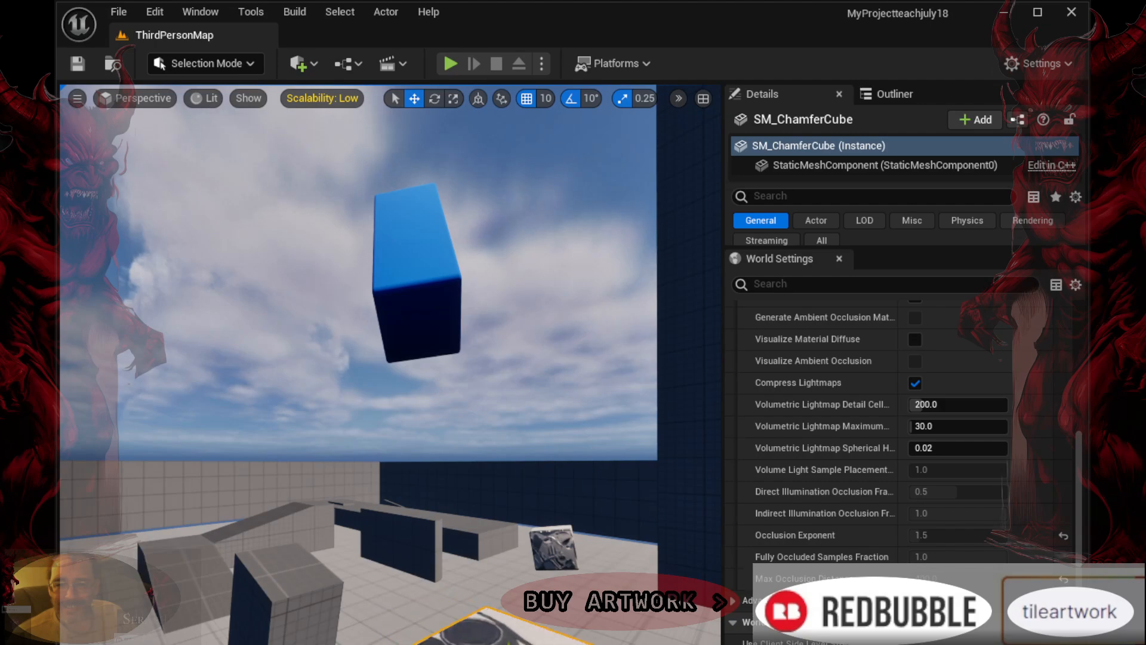
left_click(477, 99)
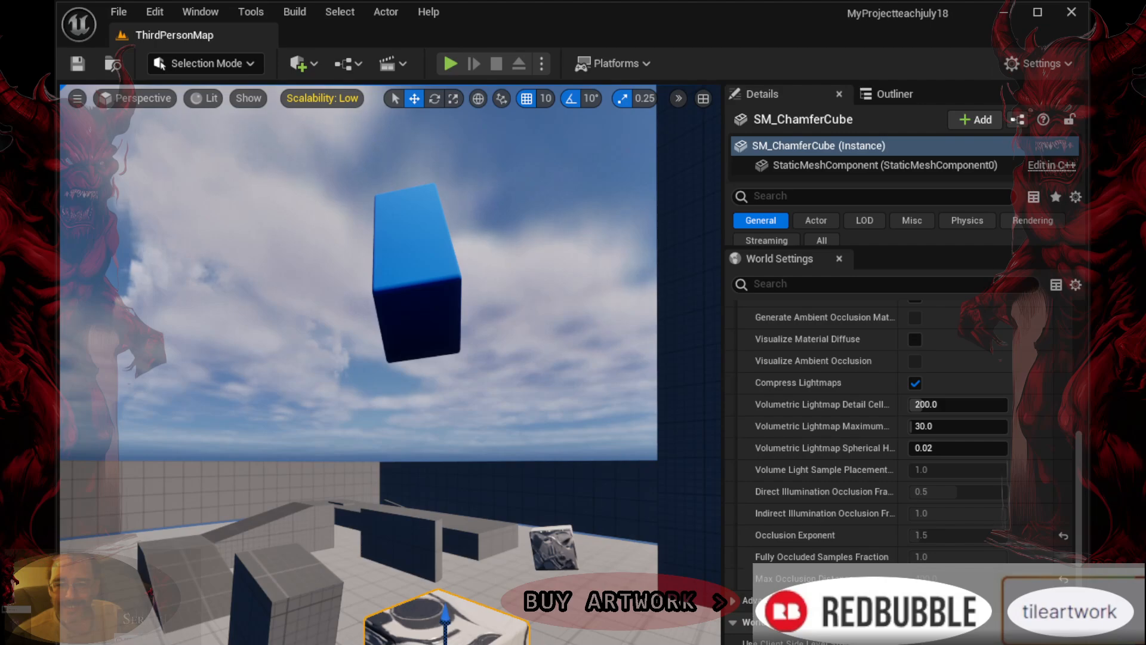
left_click_drag(471, 644, 525, 624)
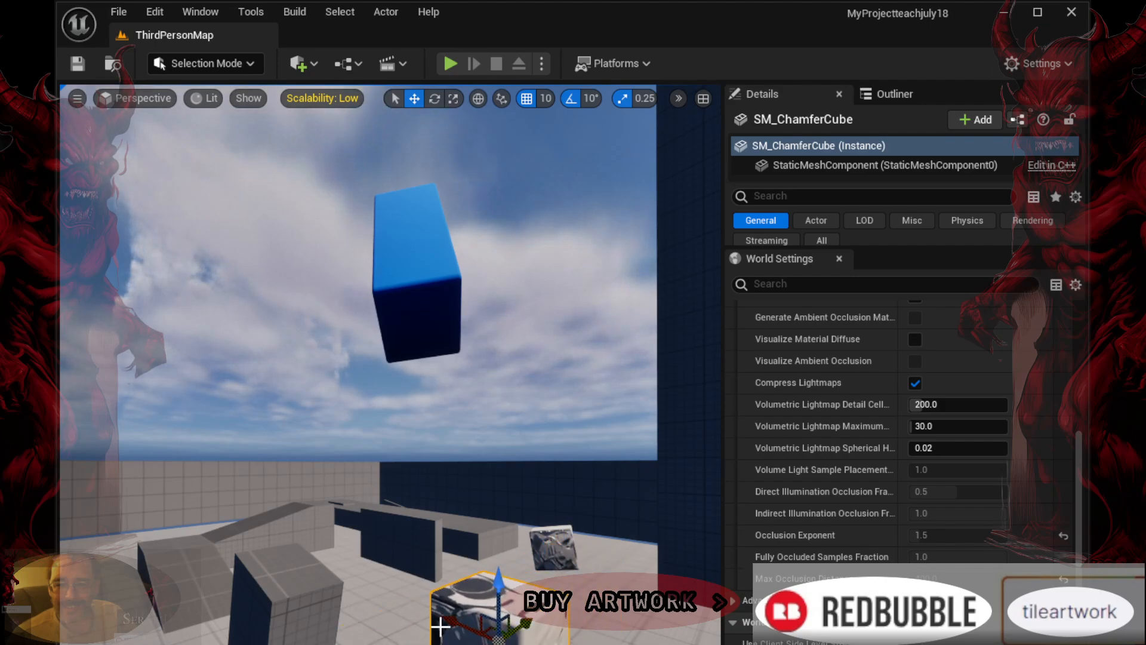
mouse_move(440, 626)
left_mouse_down()
mouse_move(411, 615)
mouse_move(426, 609)
left_mouse_up()
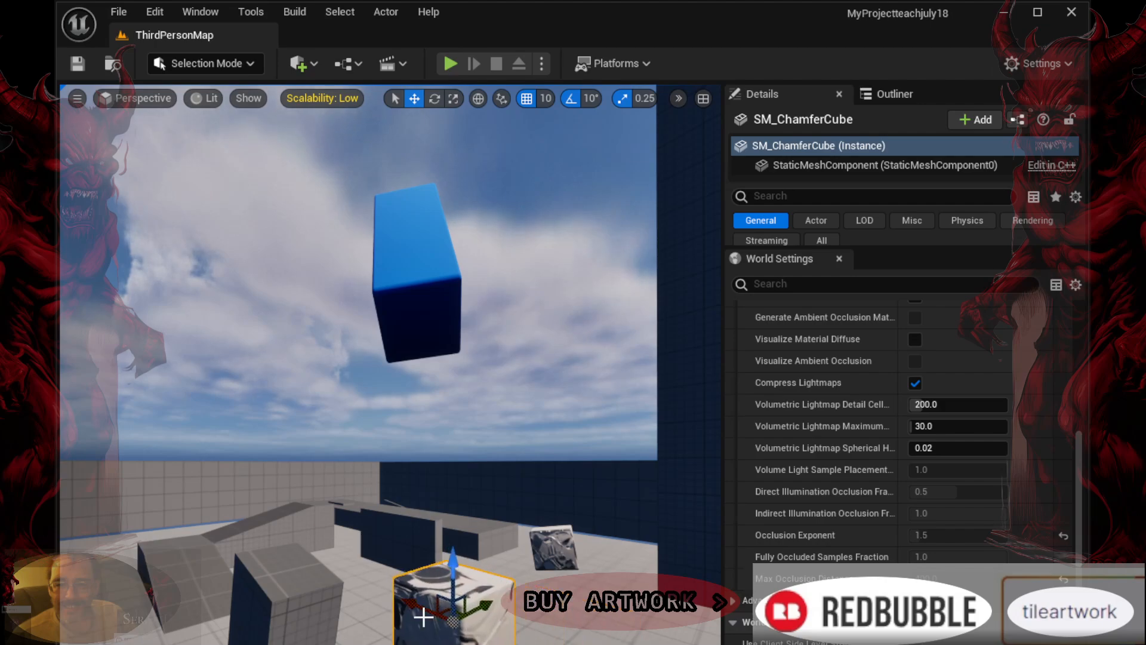
Rotate the textured cube and move it using the world-space gizmo
left_click(434, 99)
left_click_drag(495, 597, 369, 605)
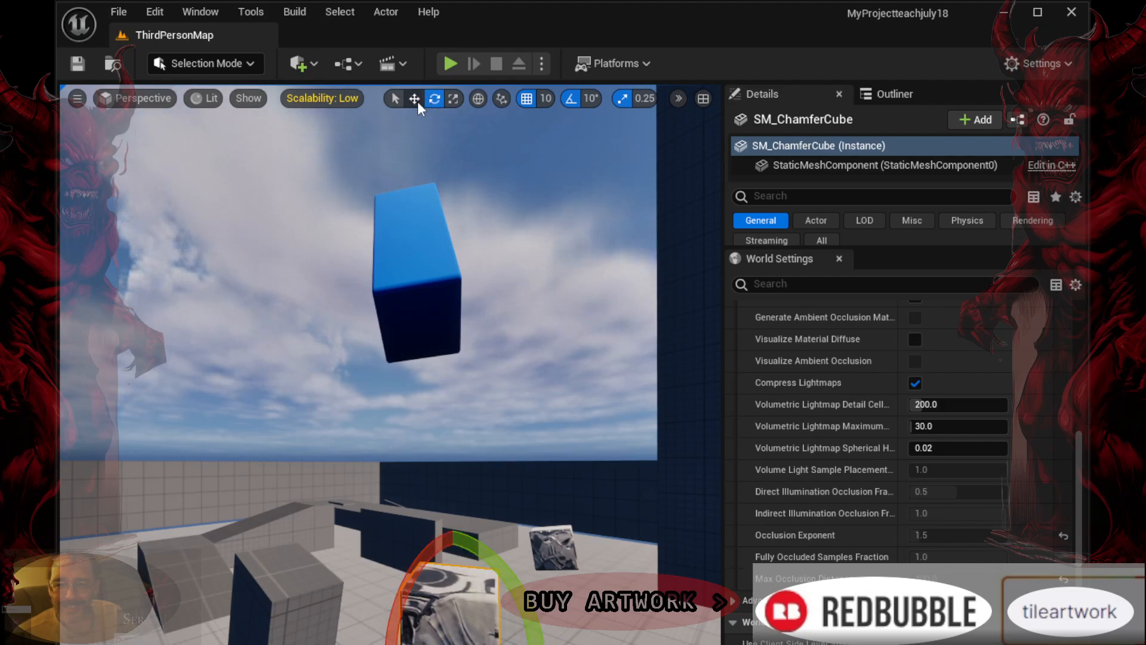
left_click(414, 99)
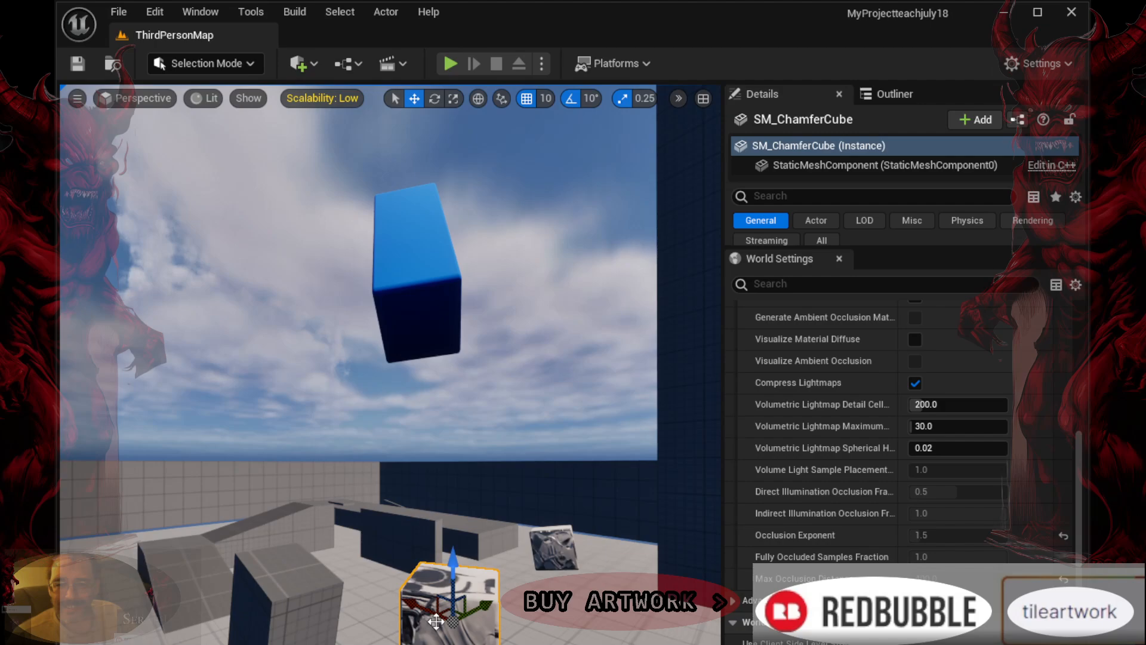
left_click_drag(485, 605, 447, 435)
Nudge the rotated textured cube in local space and slide it along the green axis in world space
left_click(478, 102)
mouse_move(457, 642)
left_mouse_down()
mouse_move(468, 622)
mouse_move(452, 638)
left_mouse_up()
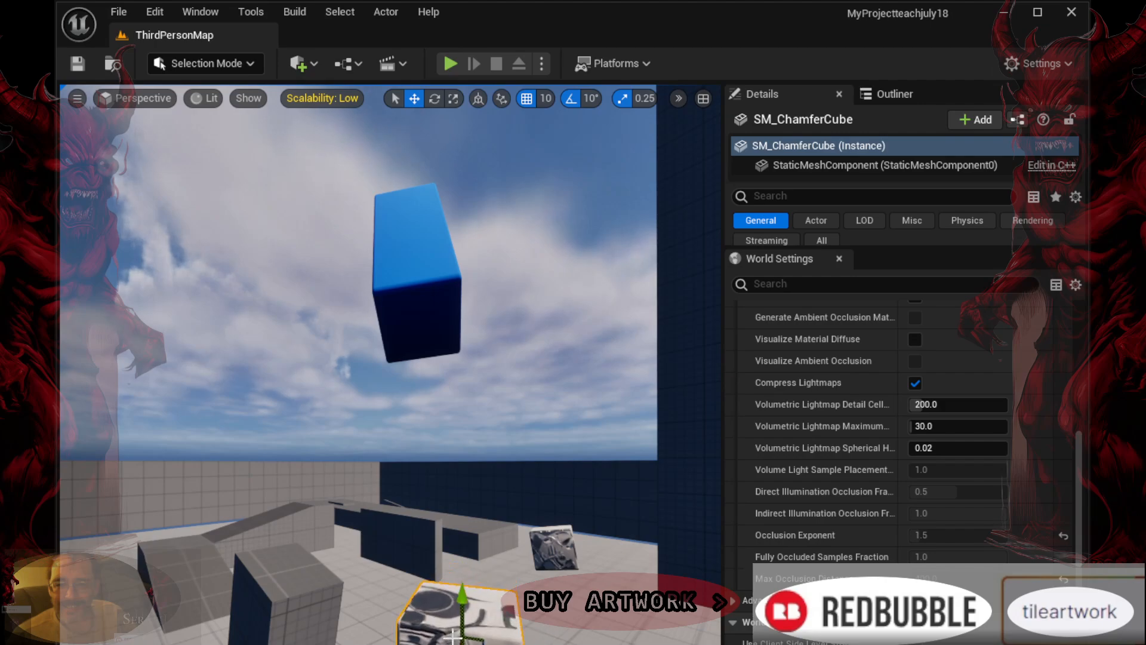
left_click(475, 97)
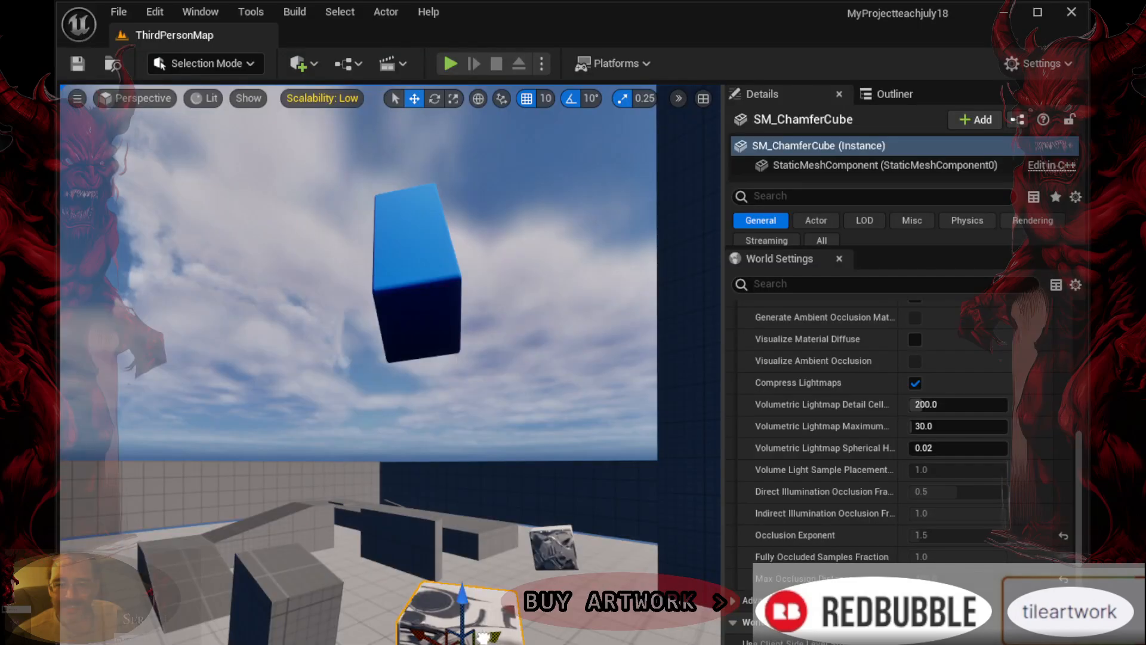
mouse_move(482, 638)
left_mouse_down()
mouse_move(403, 641)
mouse_move(546, 602)
mouse_move(503, 642)
mouse_move(528, 634)
mouse_move(499, 640)
left_mouse_up()
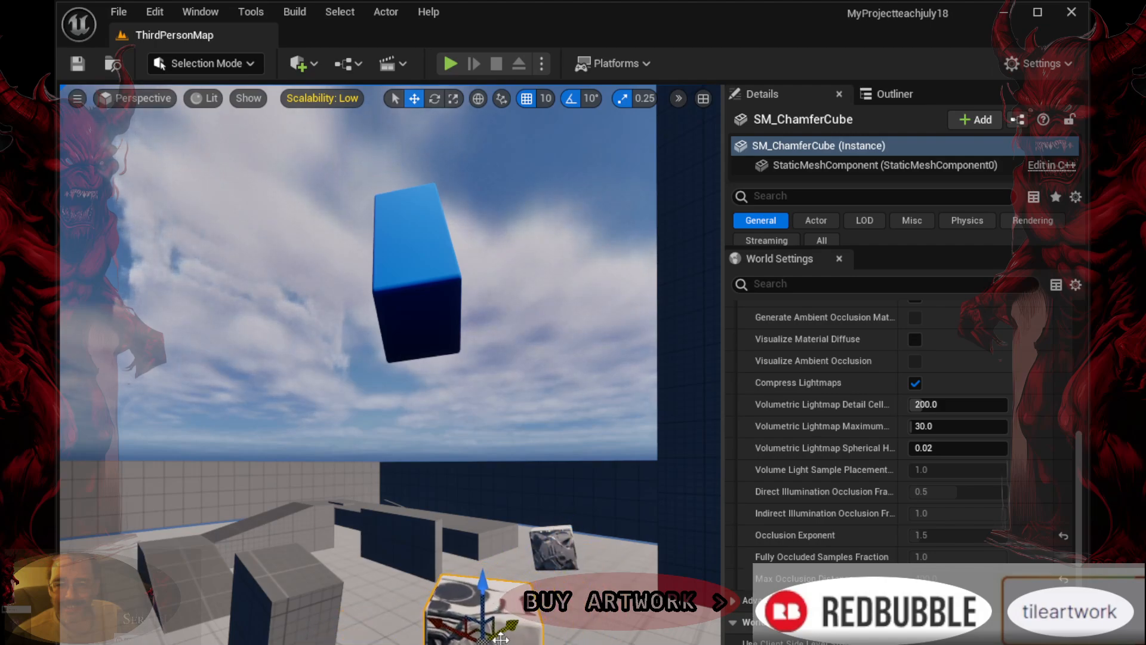
Move the textured cube in local space, raise it along its green axis and return the gizmo to world space
left_click(478, 99)
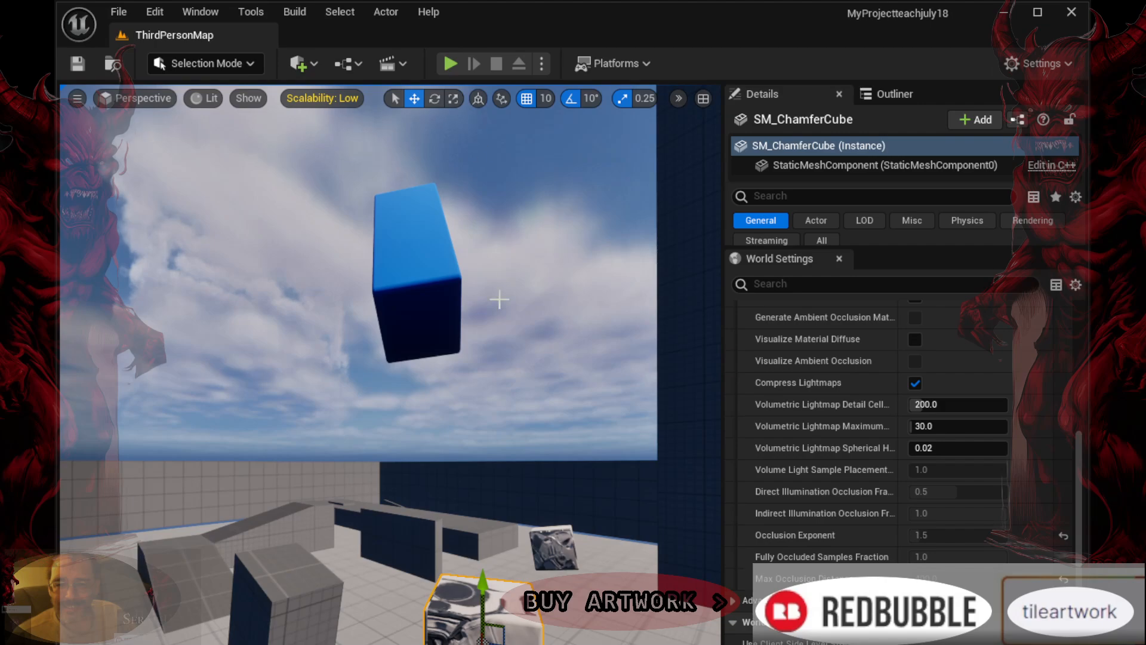
left_click_drag(484, 641, 519, 554)
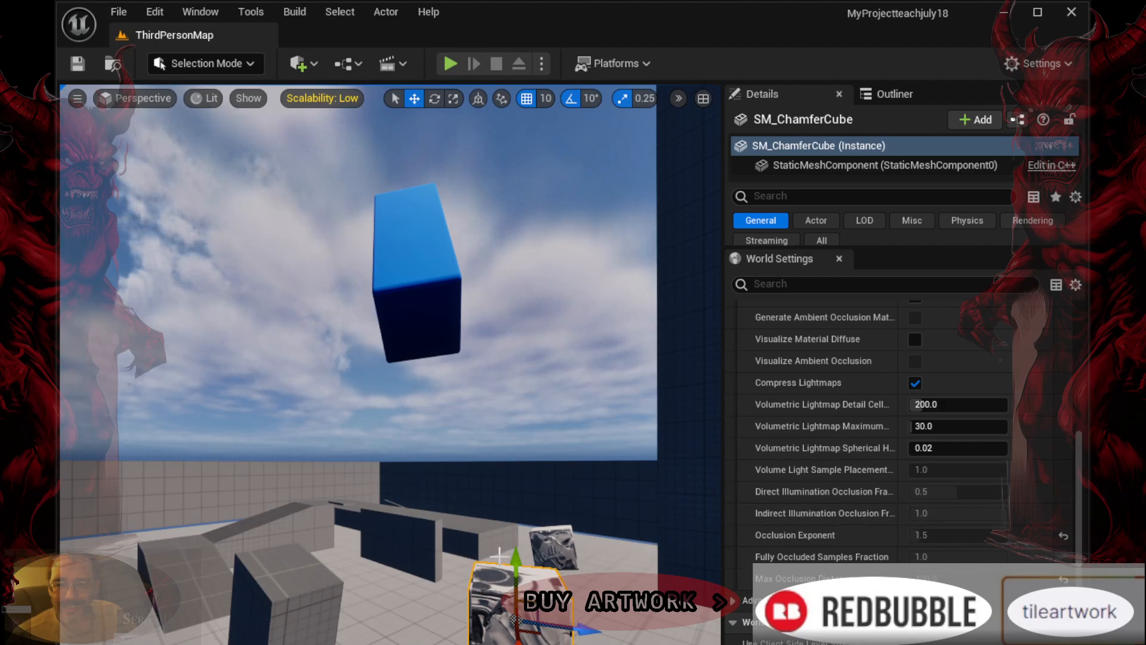
mouse_move(516, 552)
left_mouse_down()
mouse_move(520, 405)
mouse_move(520, 528)
mouse_move(507, 506)
mouse_move(508, 541)
left_mouse_up()
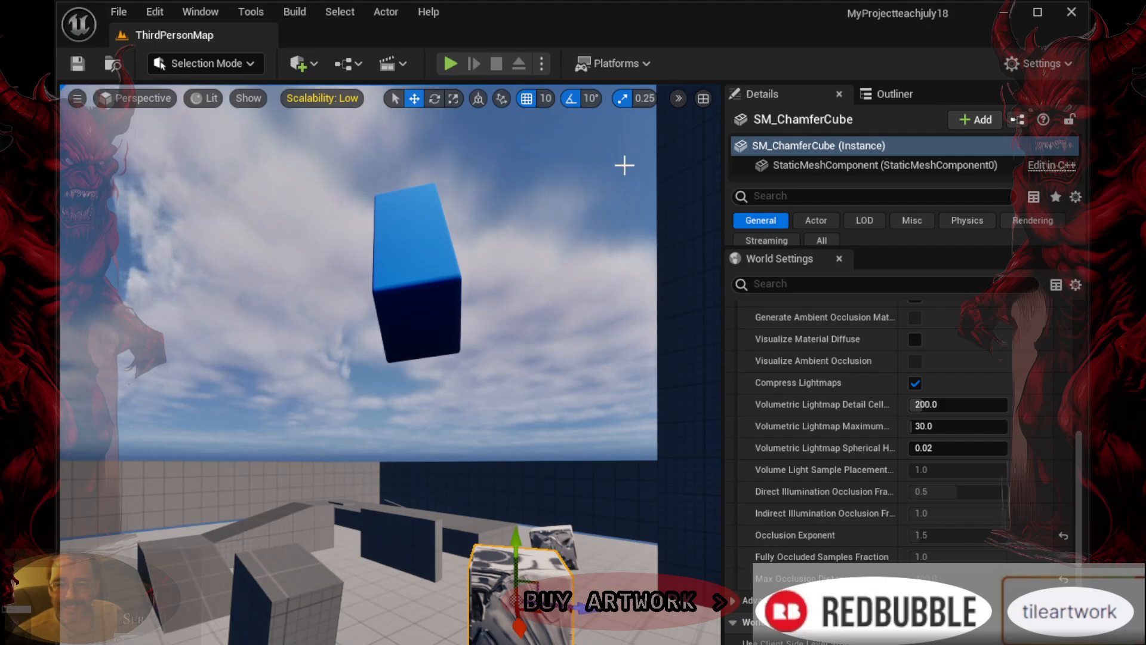
left_click(478, 99)
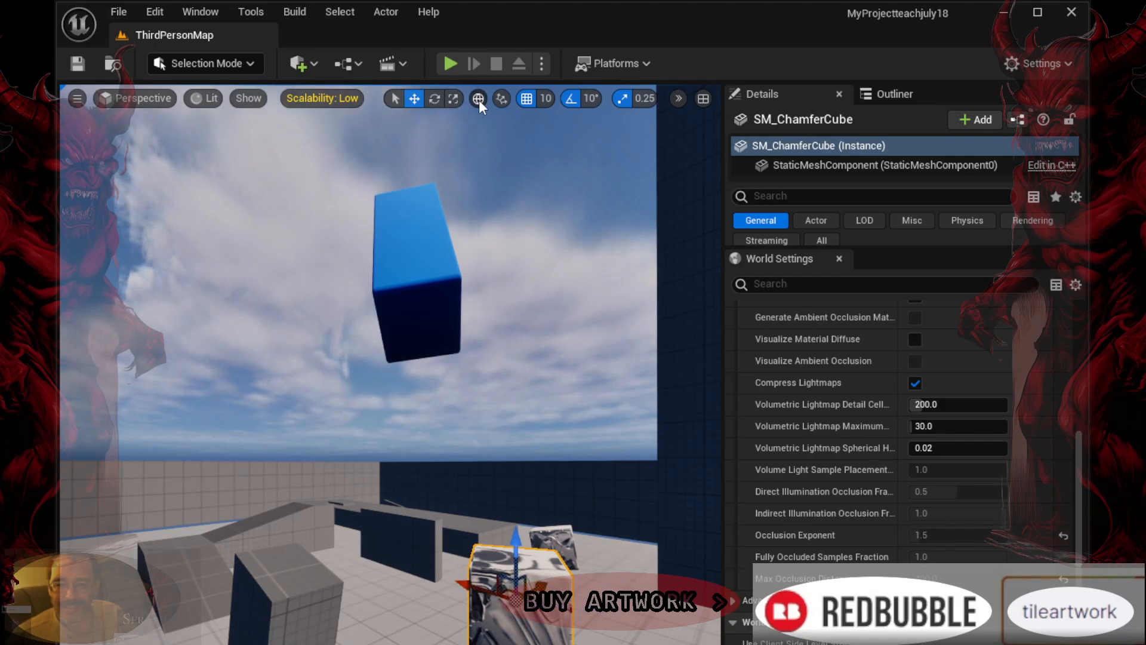
left_click(478, 98)
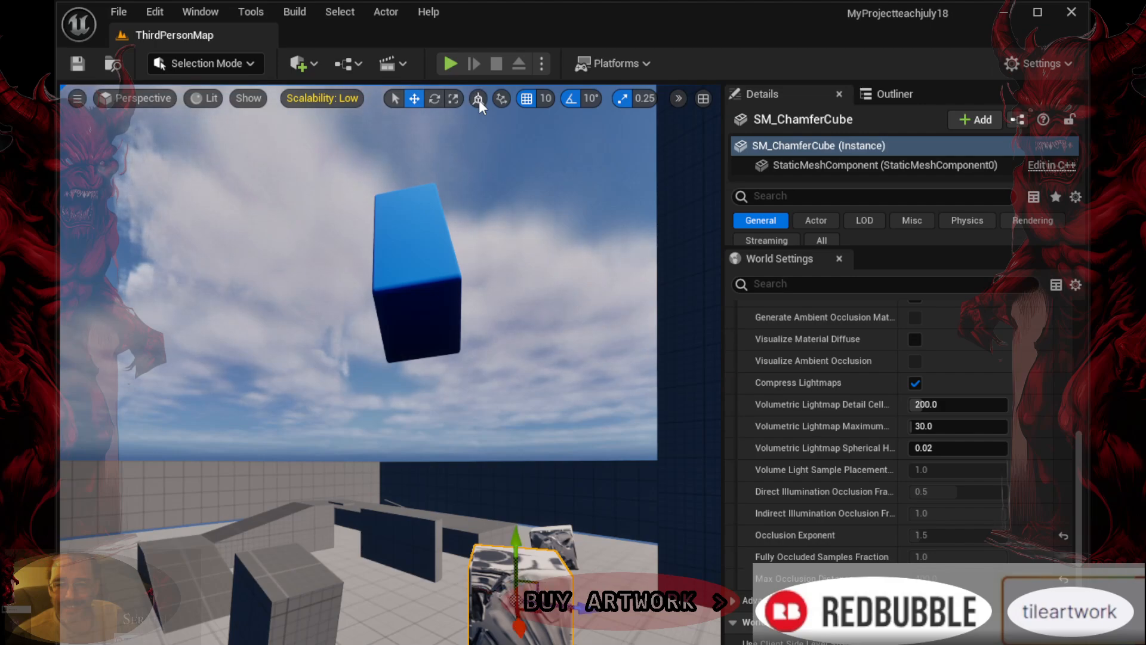
left_click(479, 98)
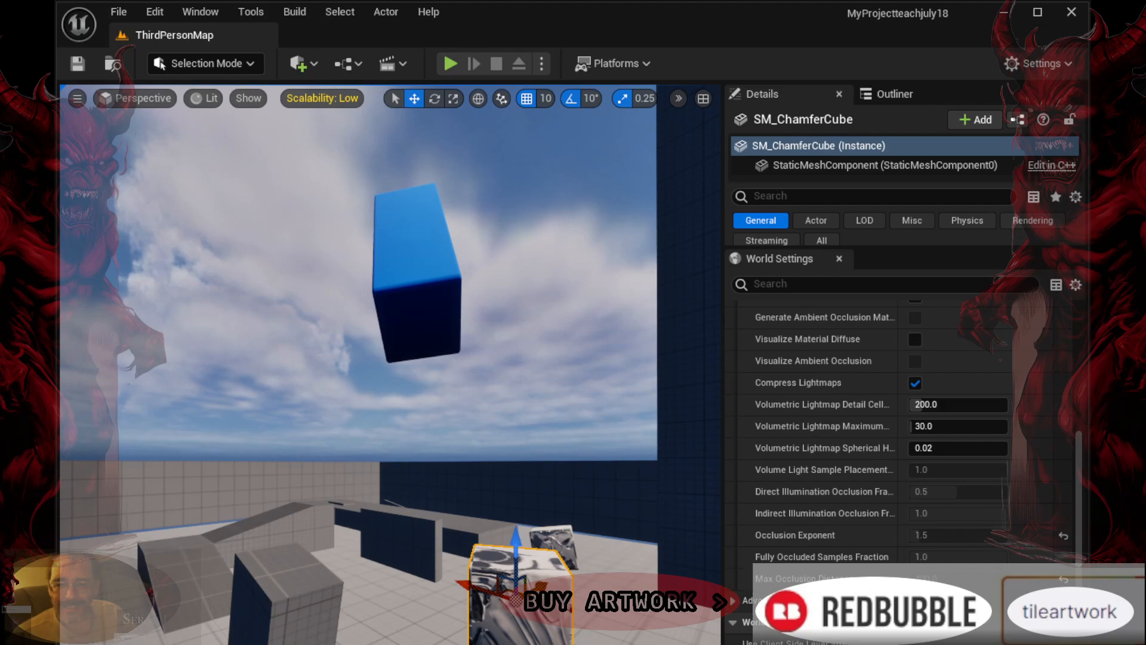
Examine the surface snapping options, including Rotate to Surface Normal and Surface Offset
left_click(502, 98)
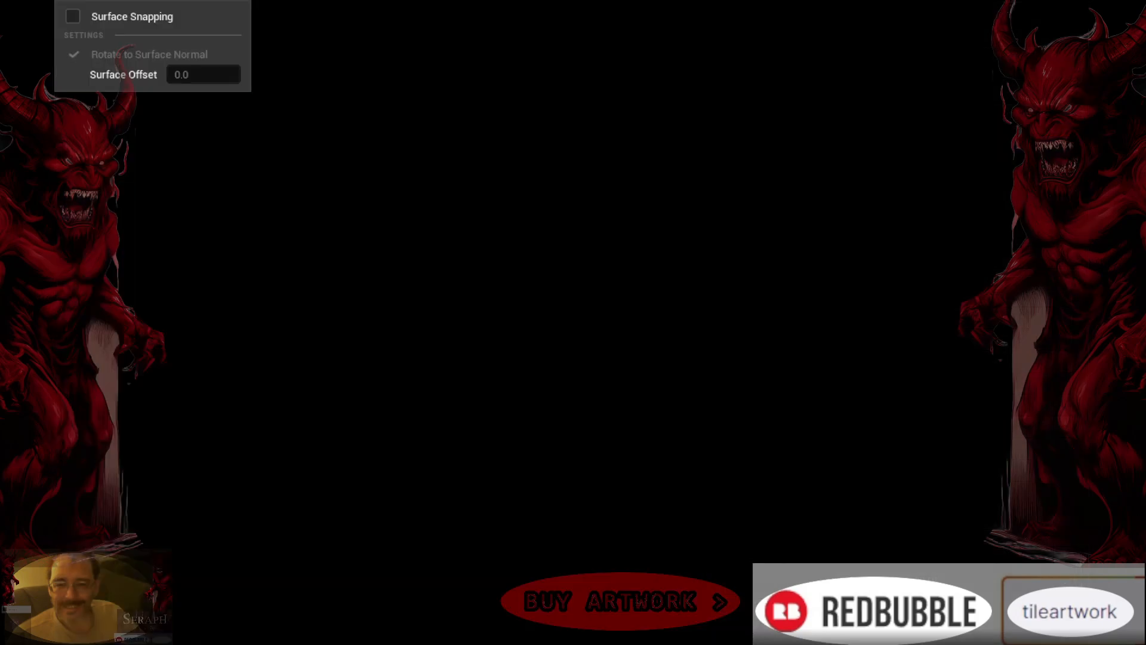
left_click(501, 100)
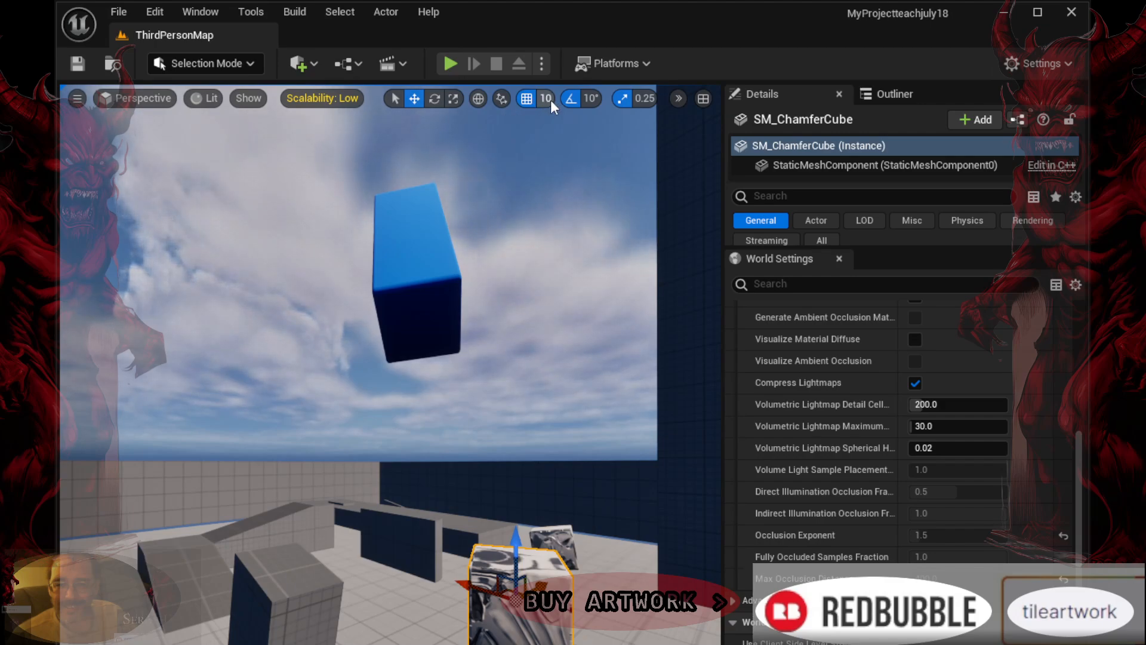
left_click(502, 99)
left_click(501, 101)
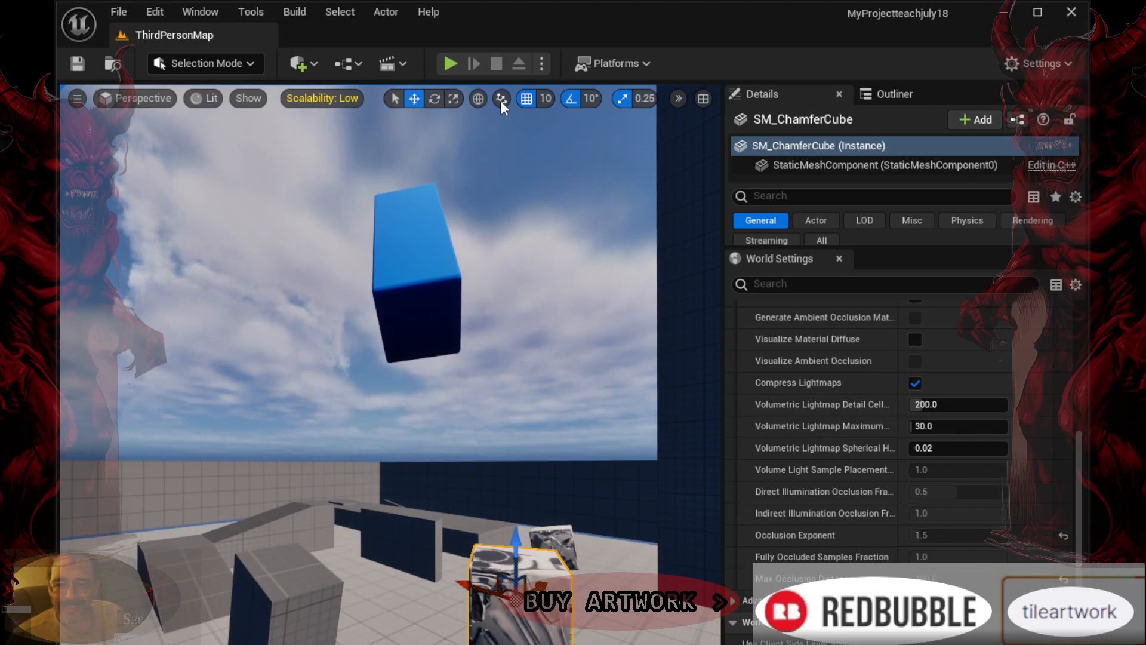
left_click(500, 100)
left_click(501, 101)
left_click(501, 102)
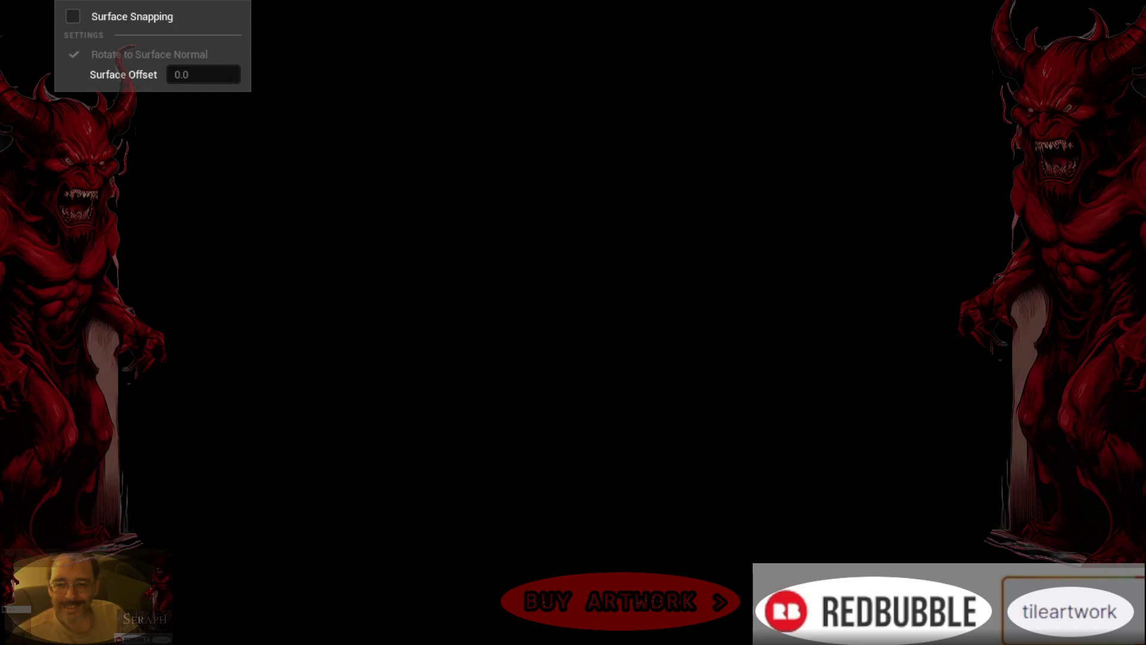
left_click(502, 100)
right_click(501, 101)
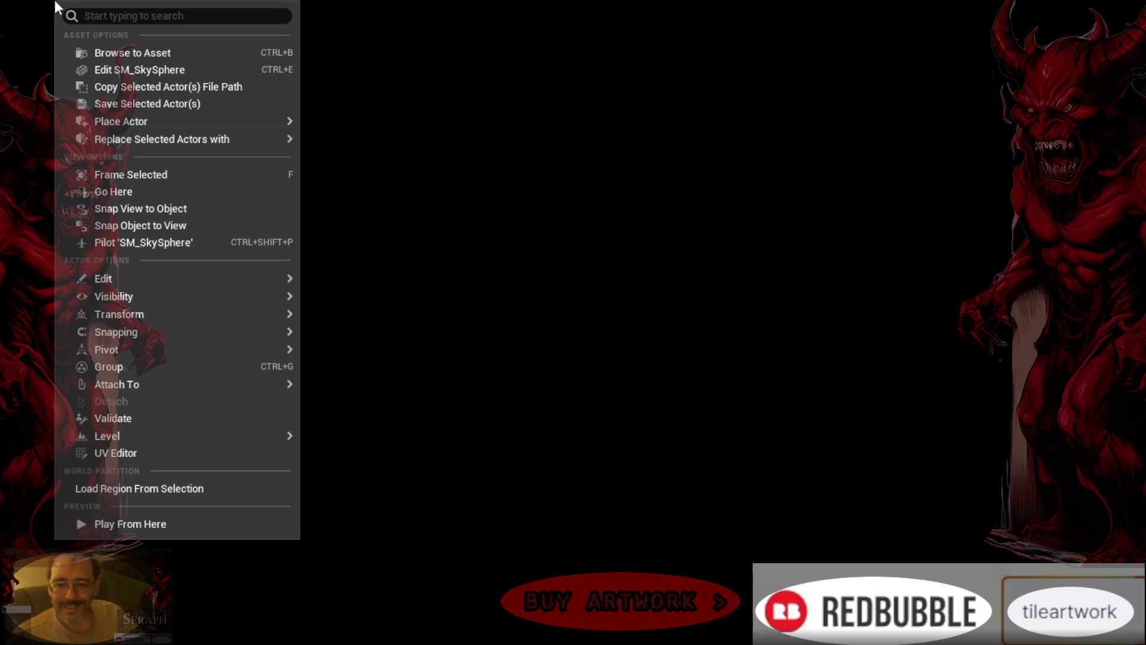
left_click(504, 109)
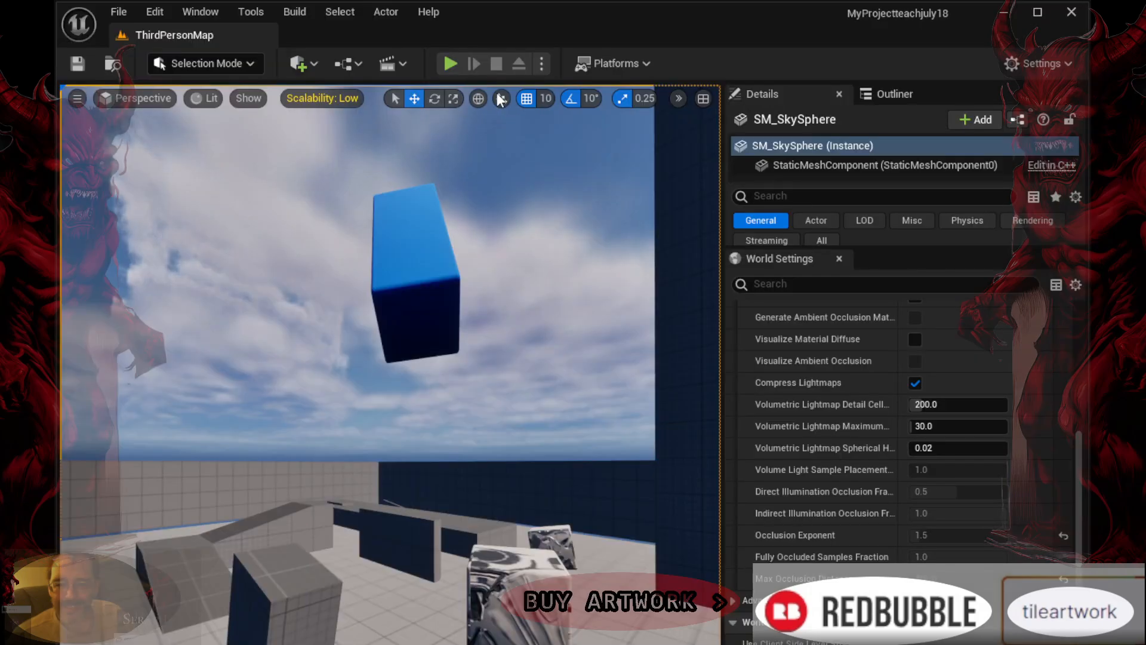
left_click(502, 100)
left_click(478, 146)
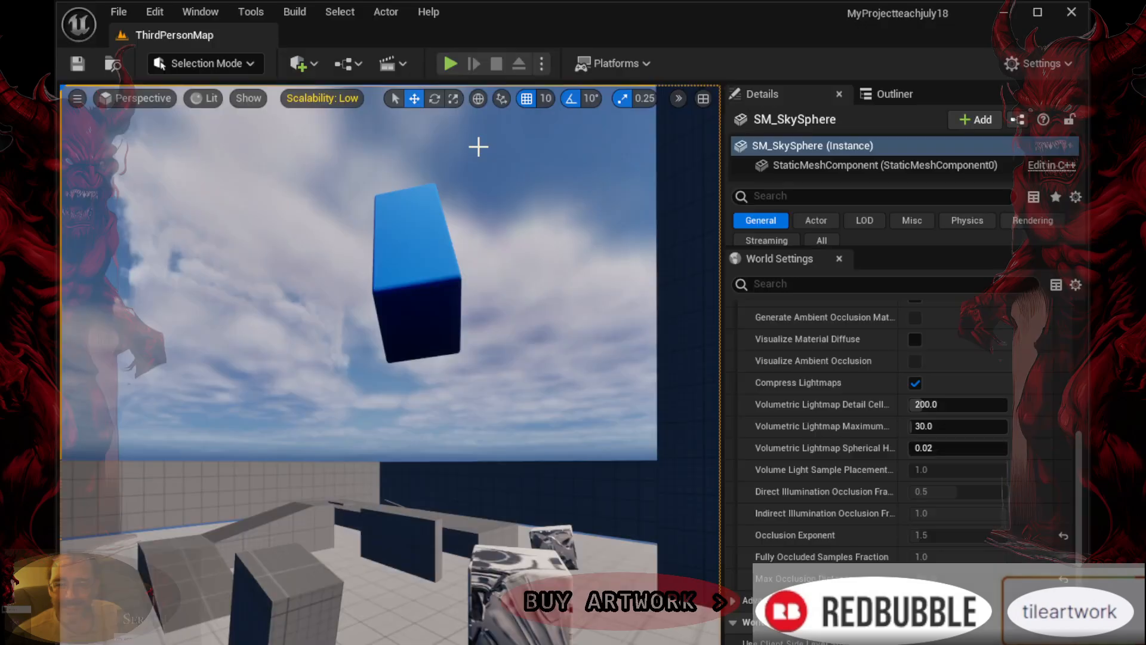
left_click(504, 100)
left_click(469, 145)
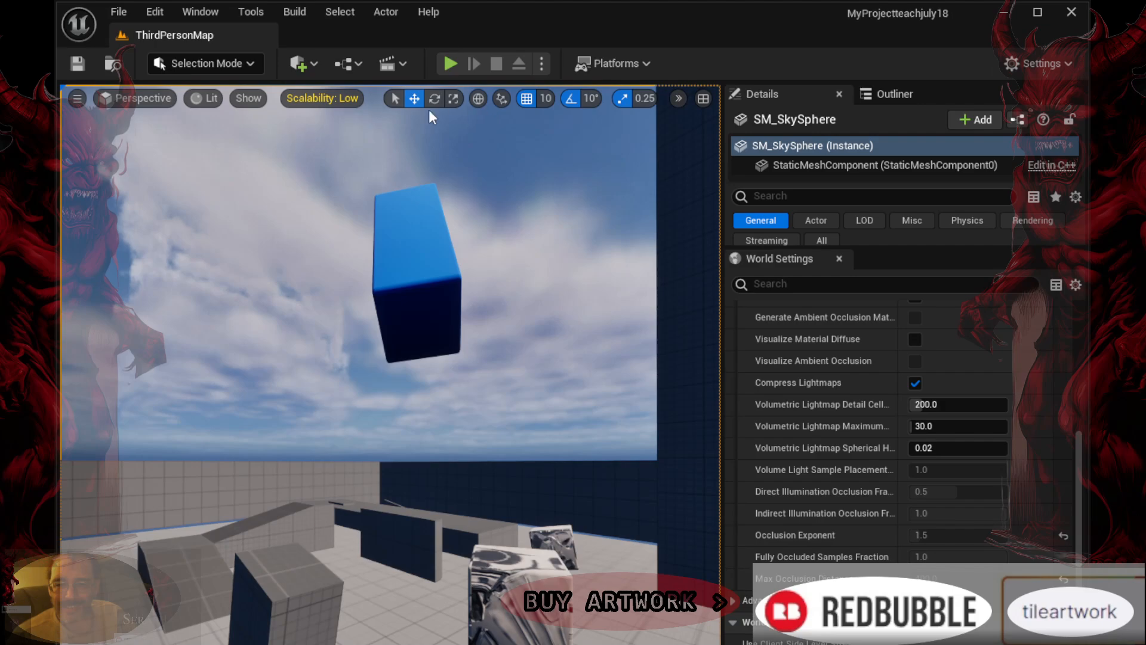
left_click(503, 99)
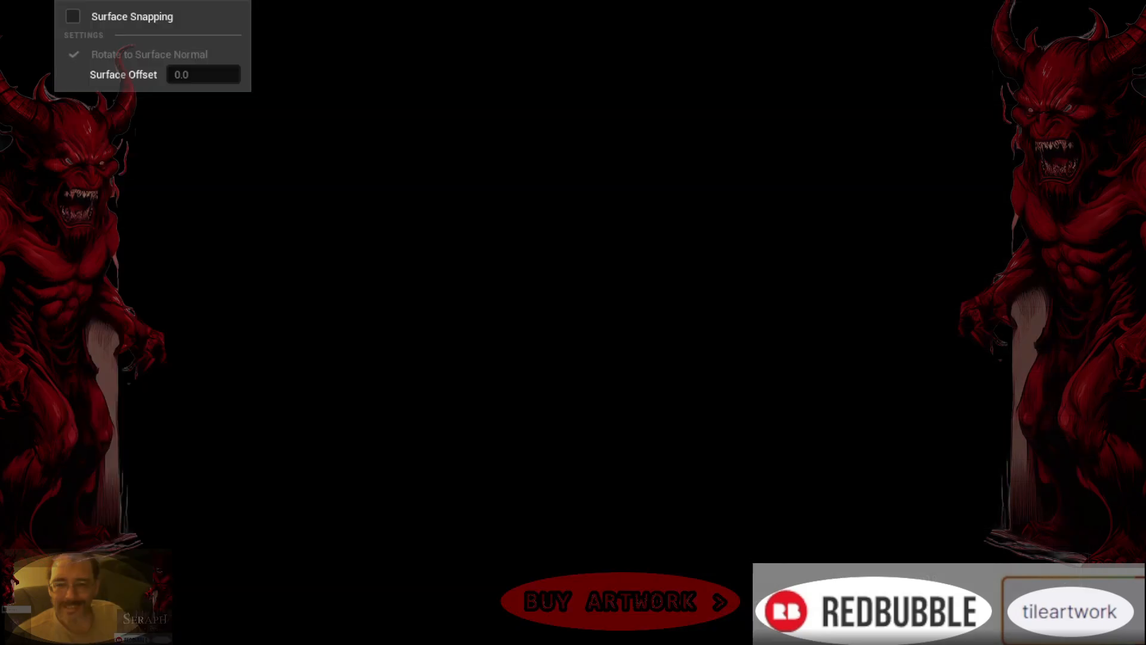
left_click(500, 102)
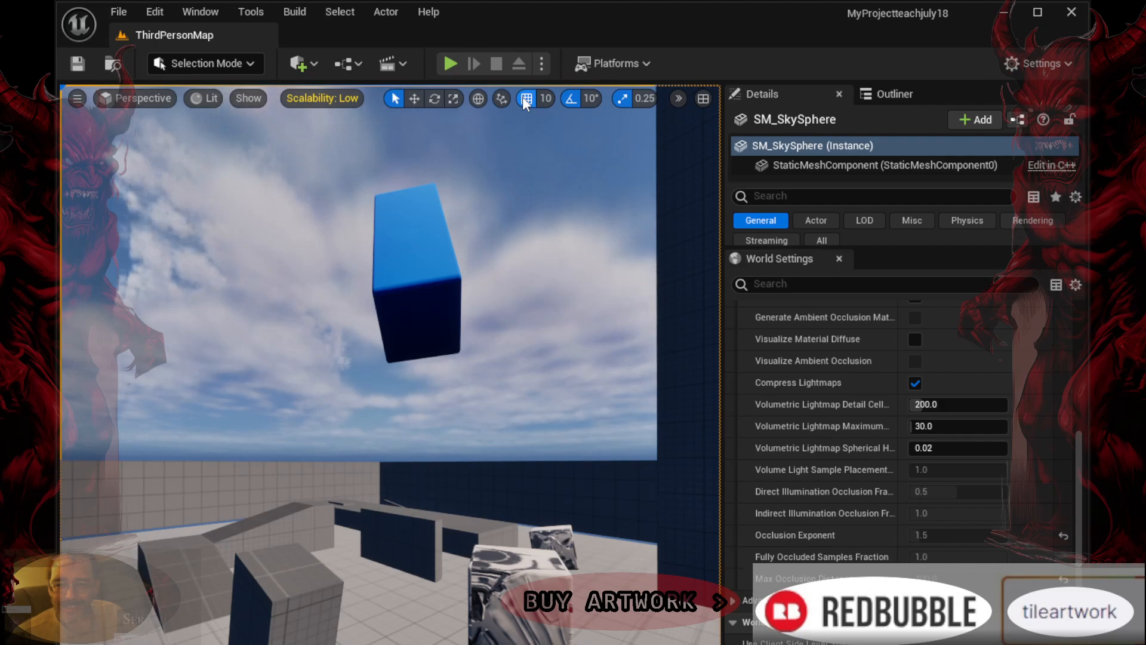
Examine the grid snap sizes from 1 to 10,000, keeping the snap size at 10
left_click(545, 98)
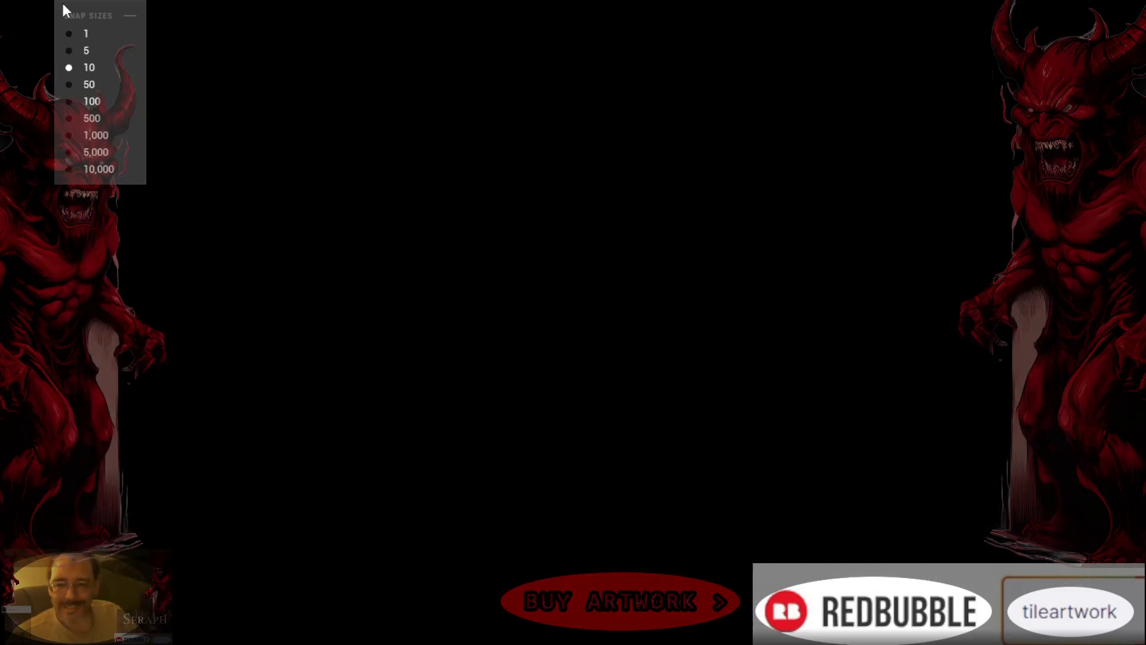
left_click(73, 117)
left_click(550, 99)
left_click(67, 66)
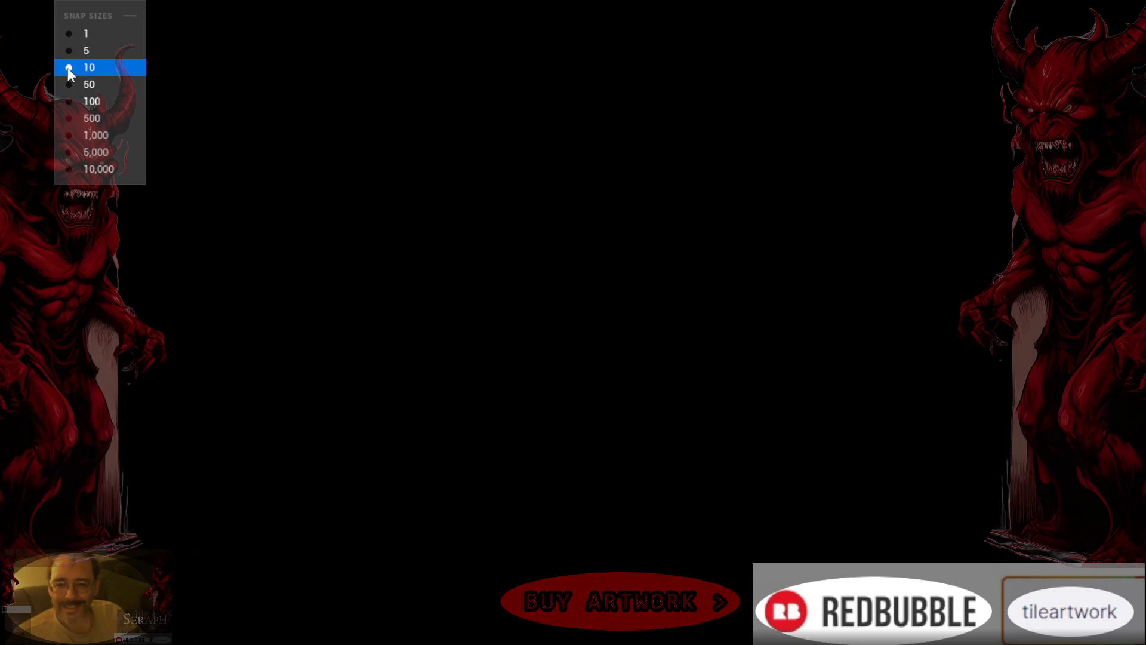
left_click(67, 33)
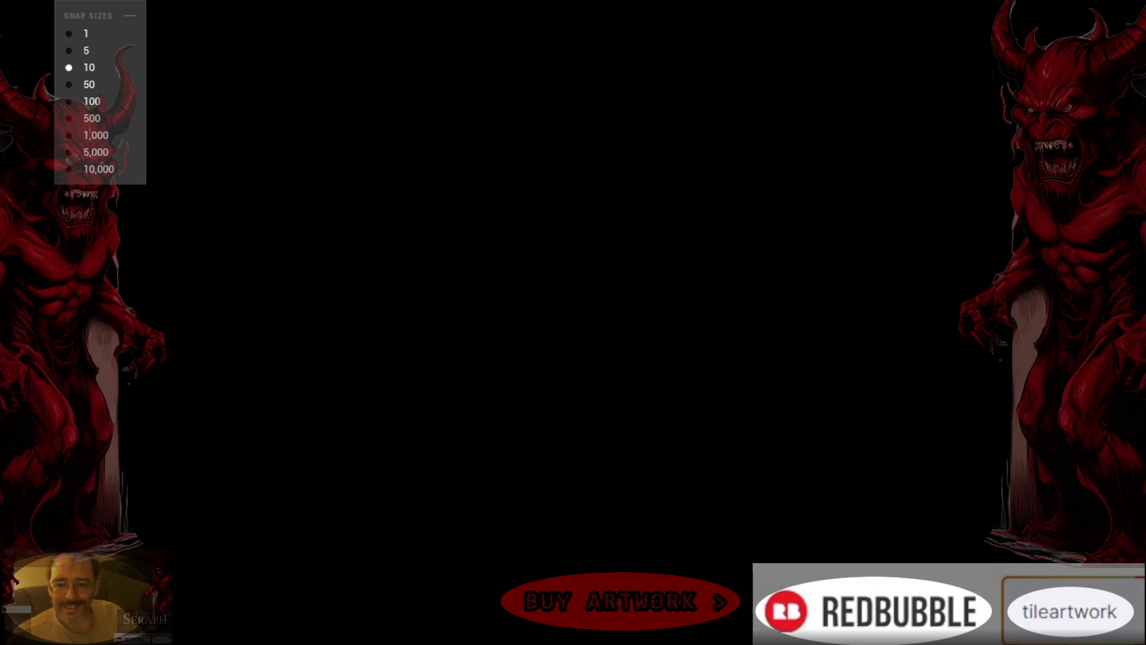
left_click(488, 175)
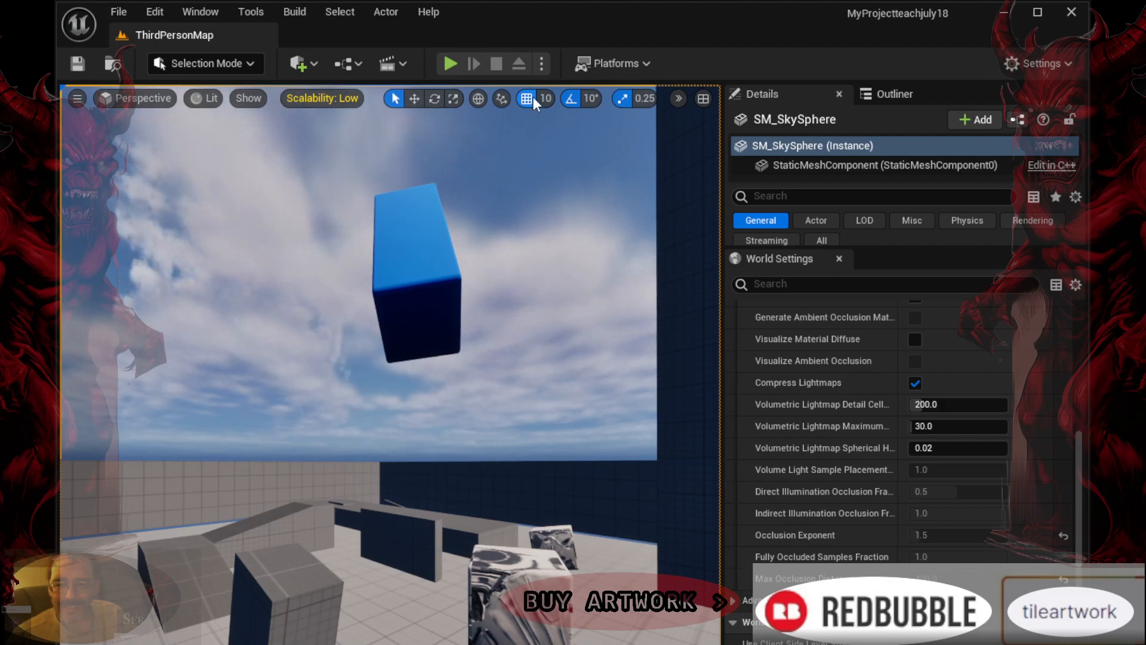
left_click(551, 99)
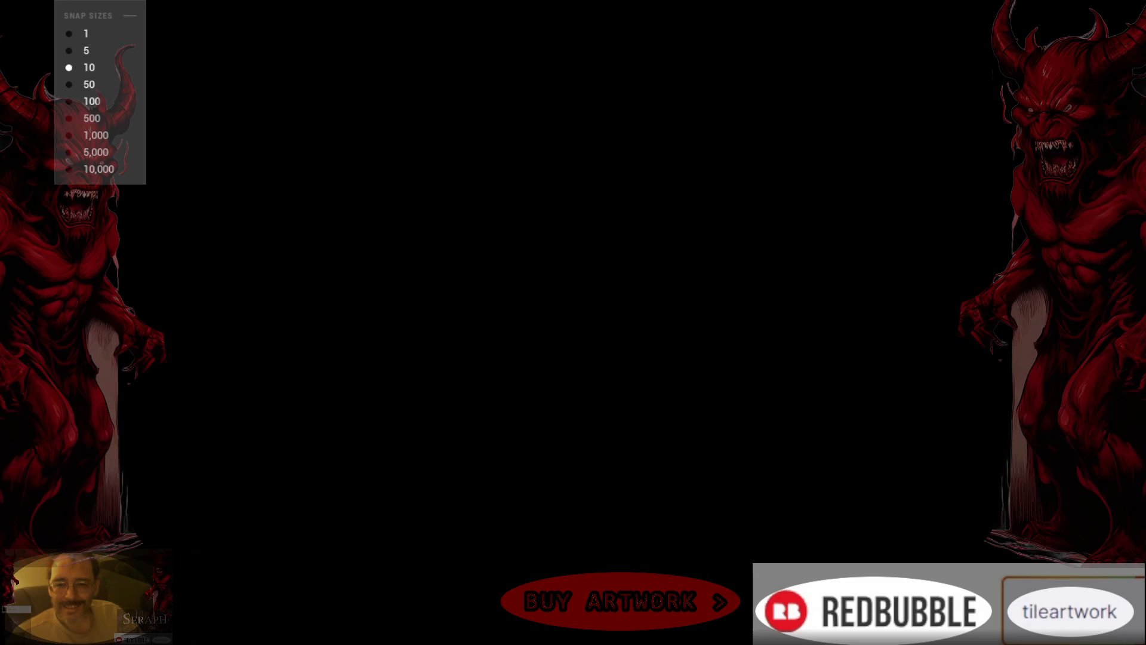
left_click(507, 145)
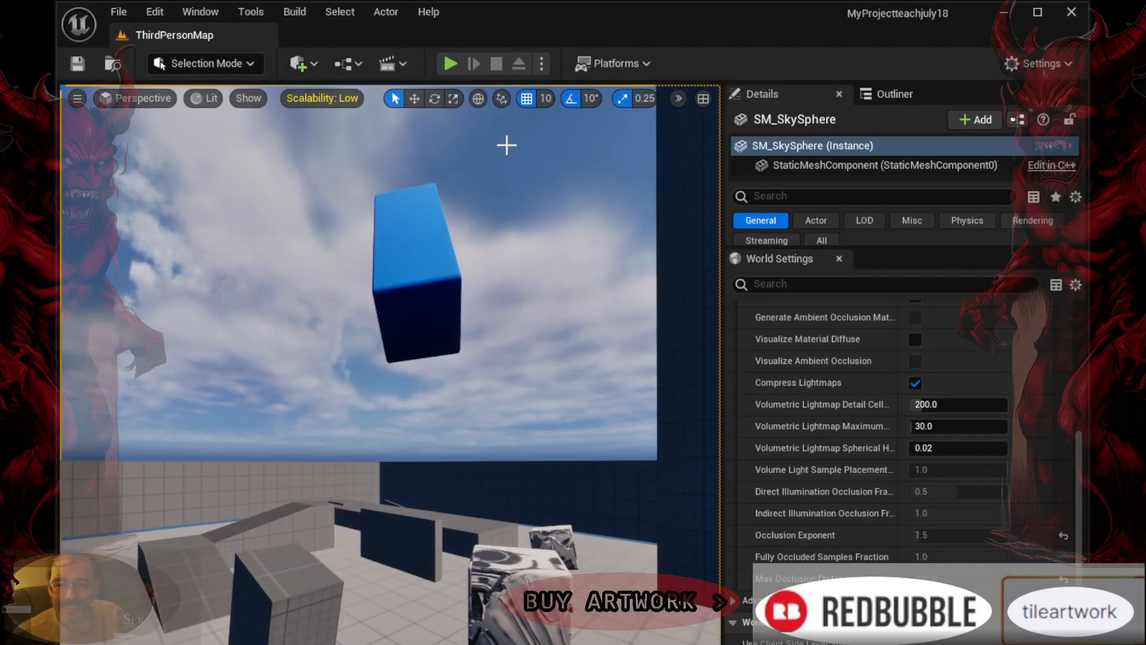
Examine the rotation snap angles and the scale snap sizes, including Preserve Non-Uniform Scale
left_click(580, 99)
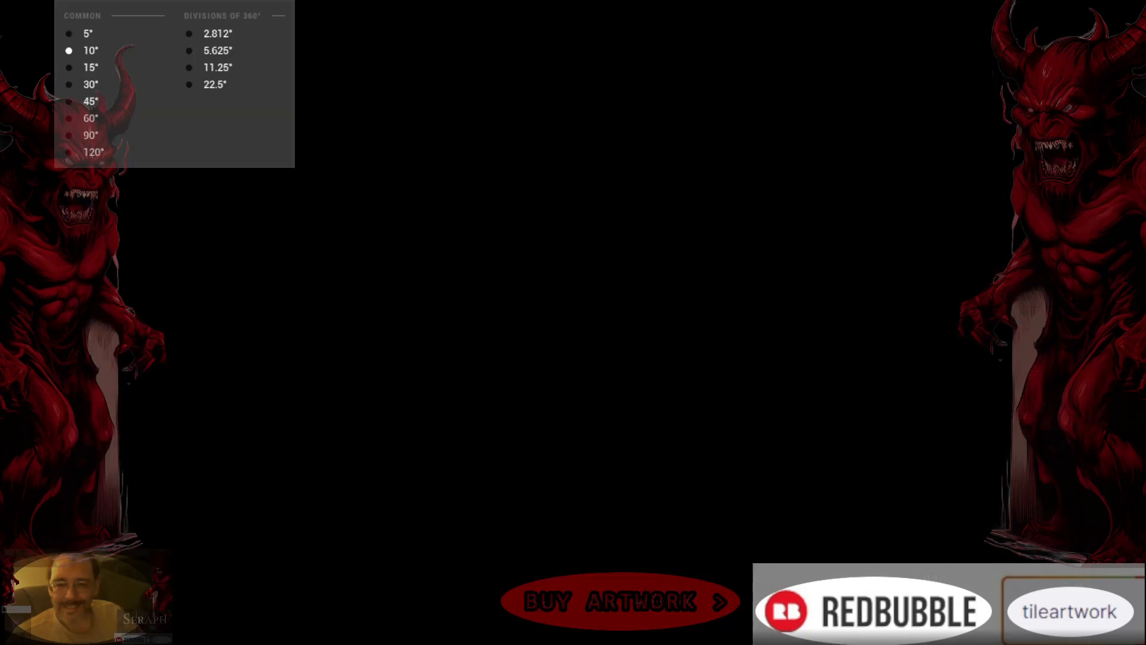
mouse_move(70, 4)
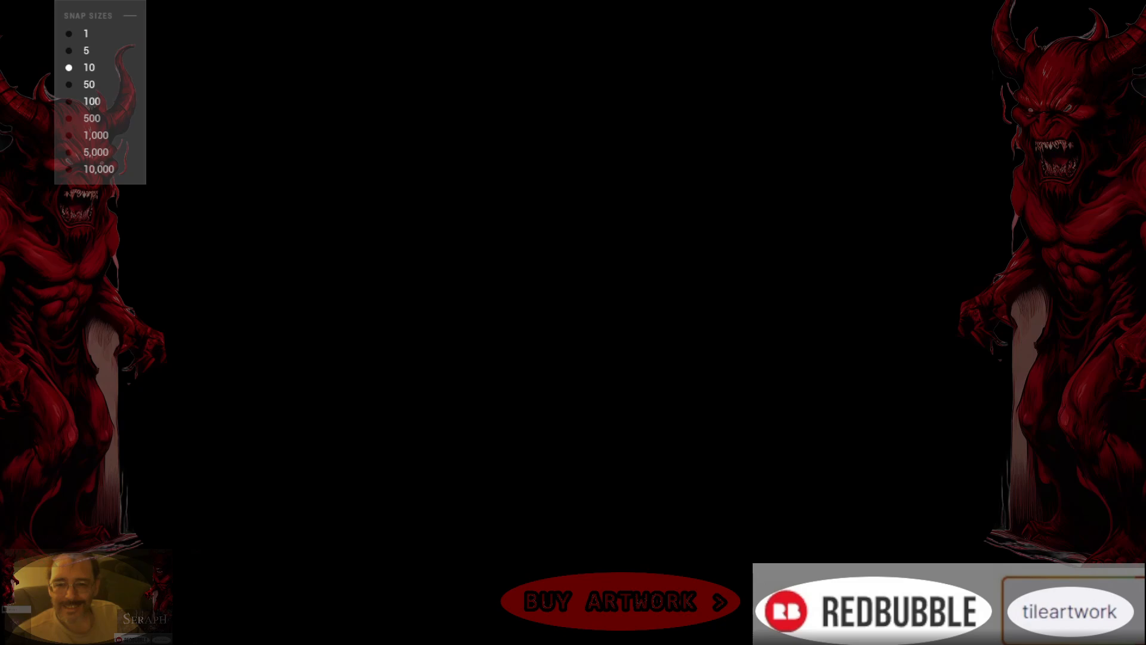
mouse_move(106, 3)
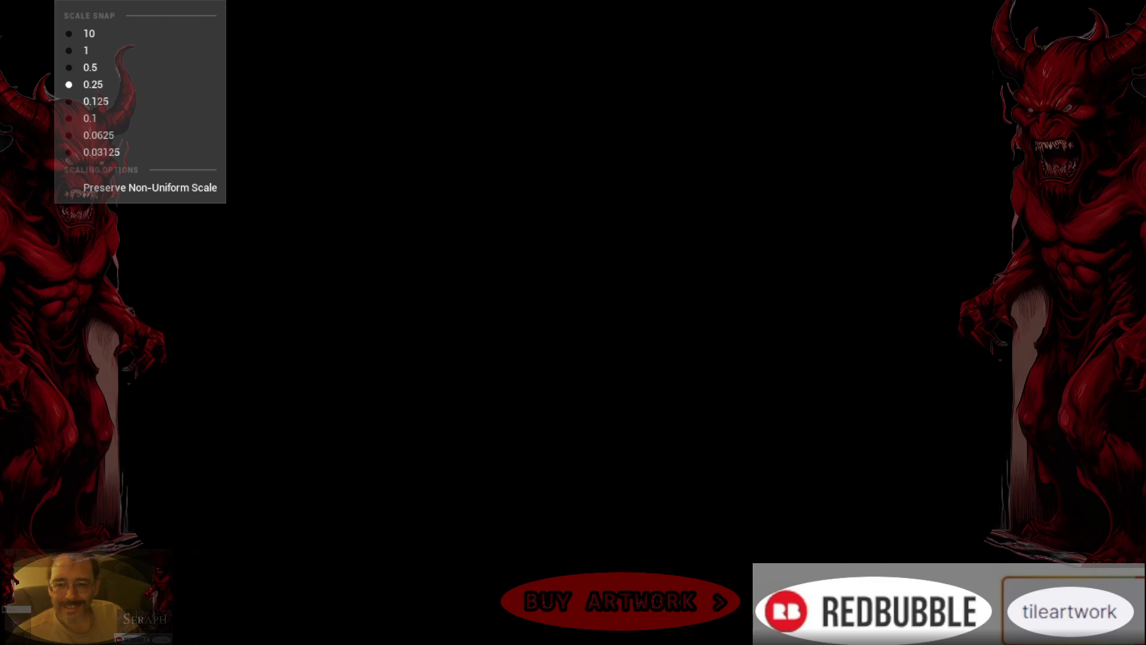
left_click(578, 160)
left_click(637, 98)
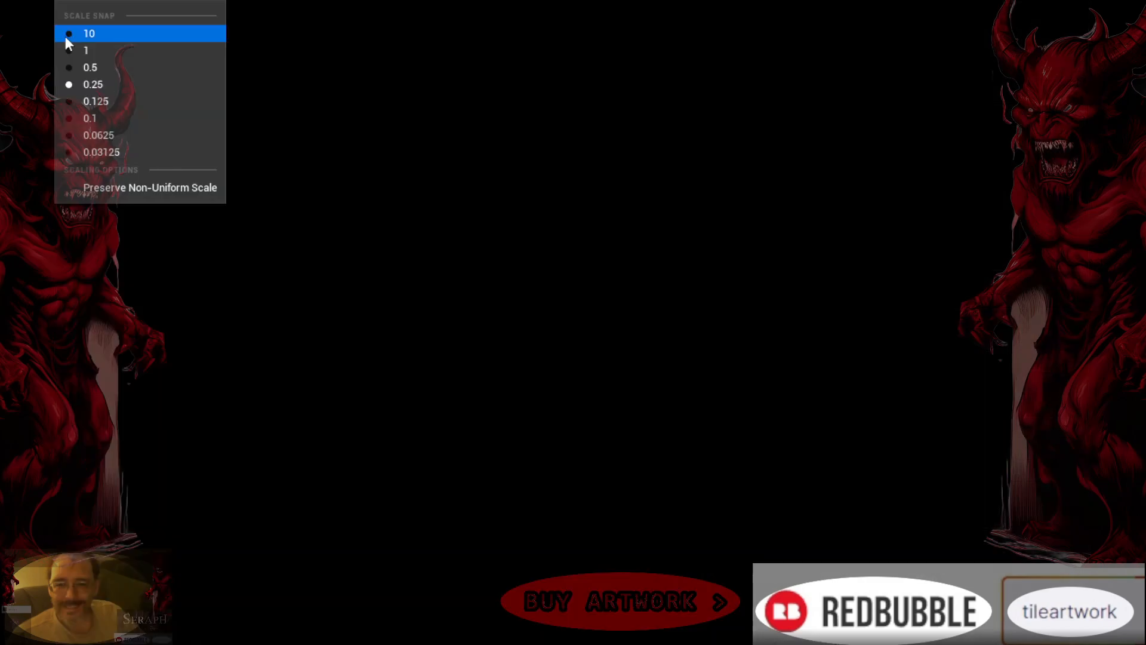
left_click(568, 182)
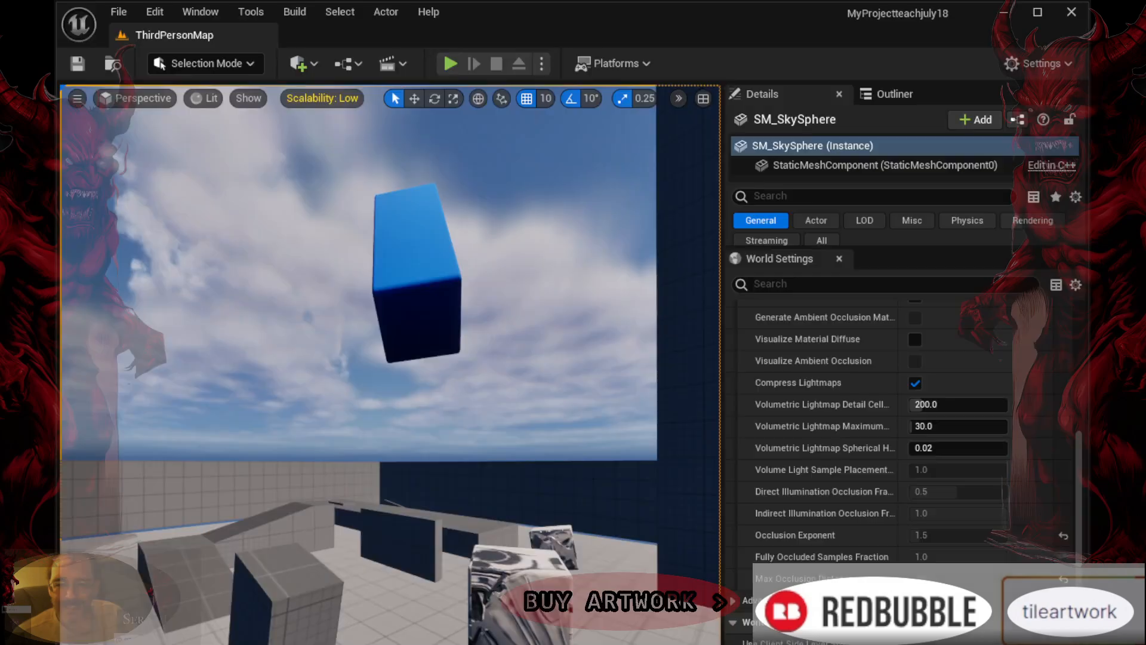
left_click(638, 99)
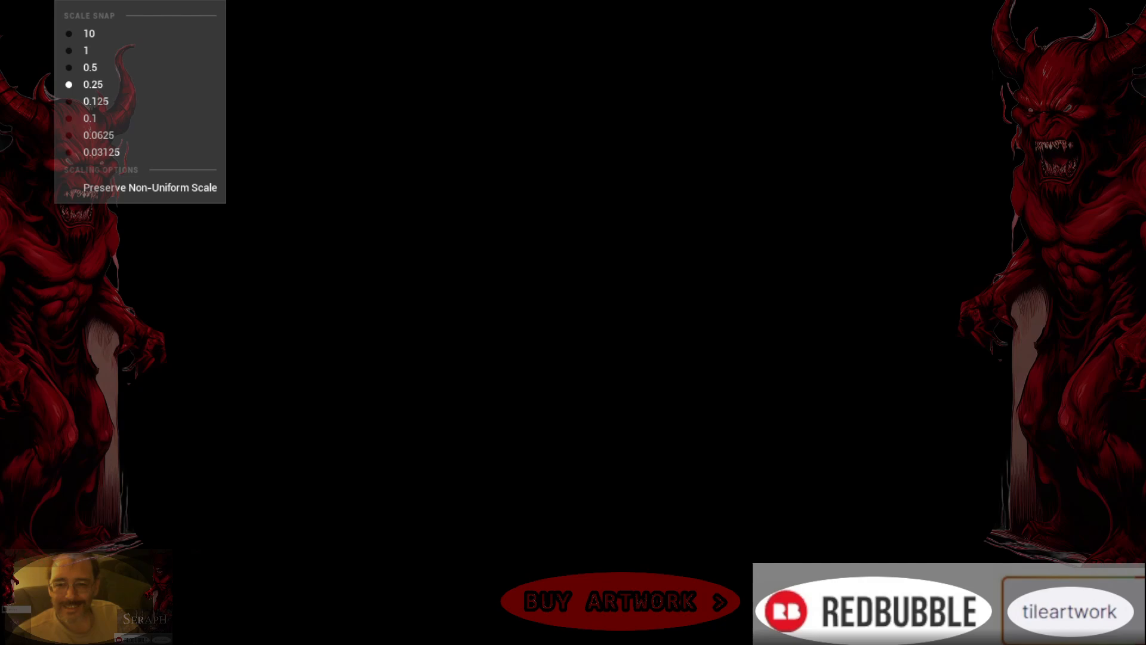
left_click(583, 223)
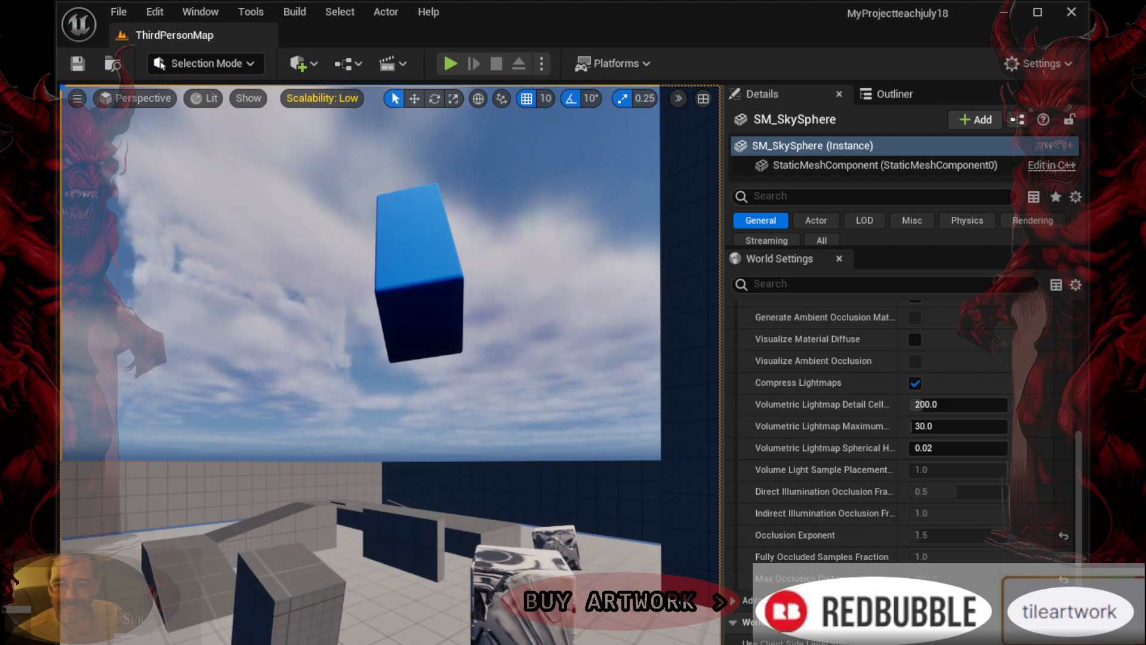
Switch the level viewport to the four-pane layout and view the list of editor modes
left_click(678, 99)
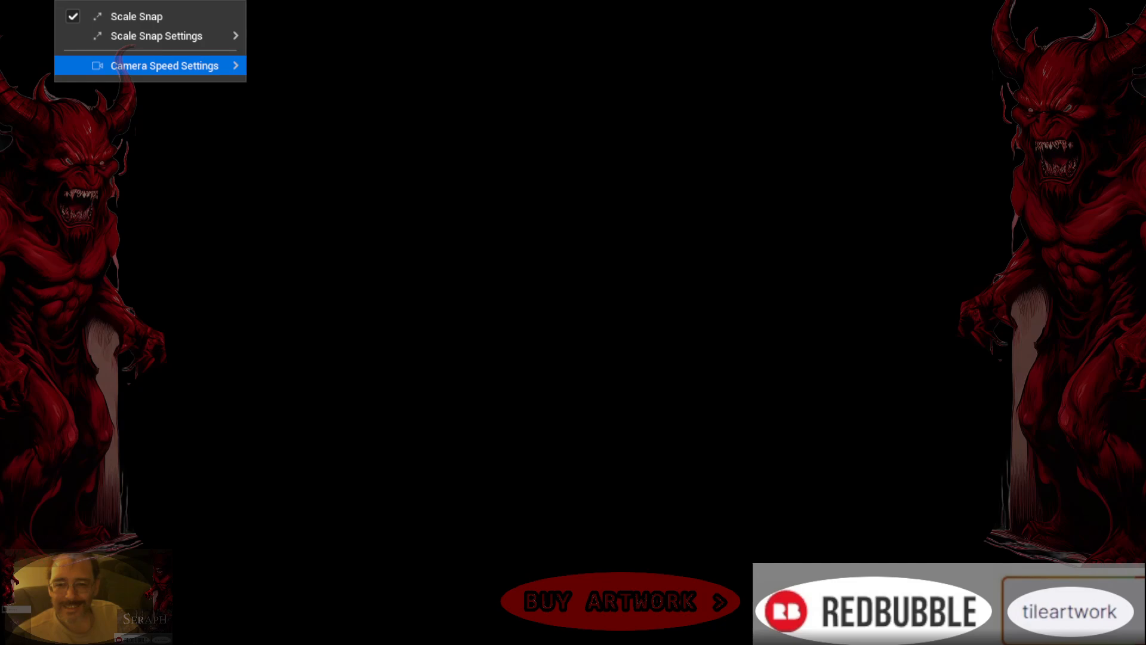
left_click(698, 96)
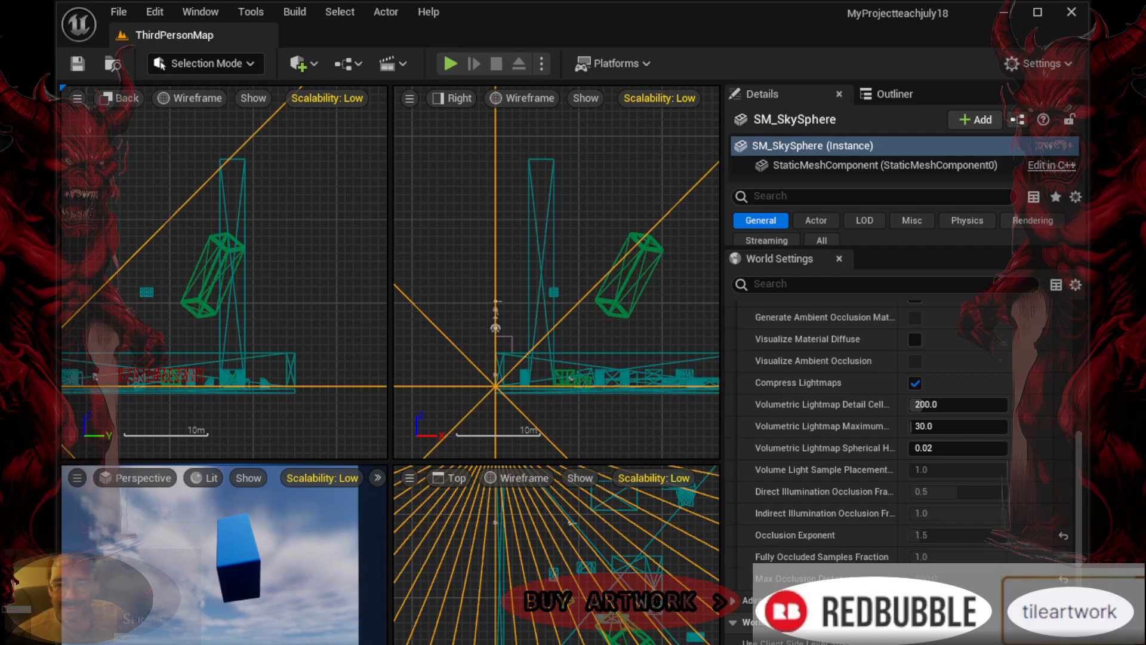
left_click(206, 64)
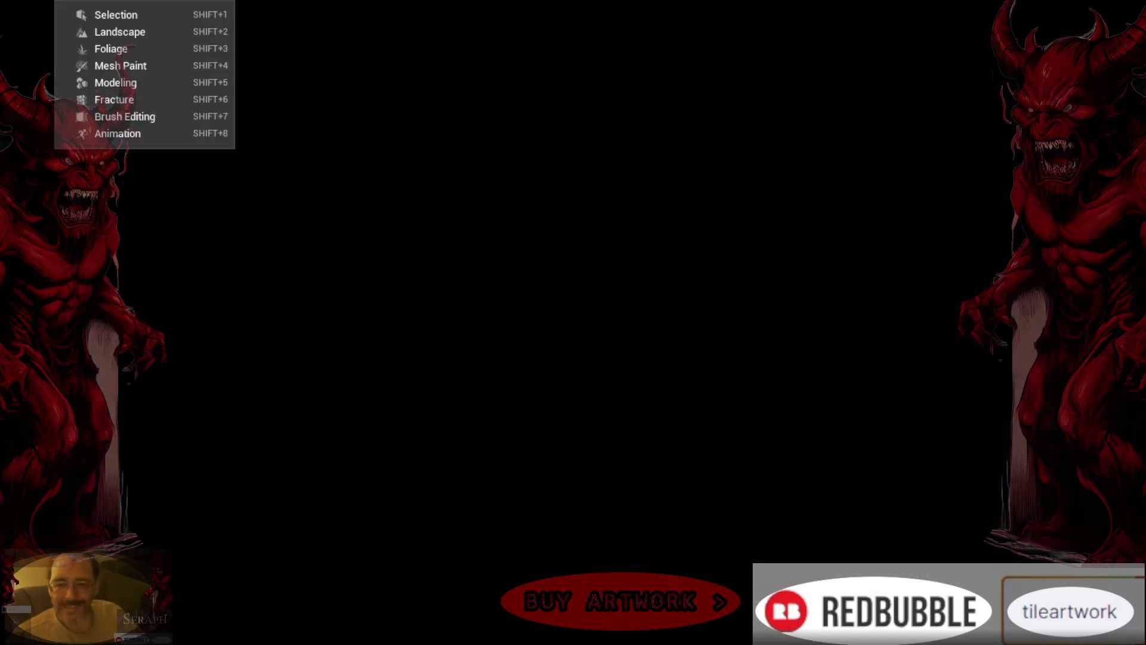
left_click(187, 95)
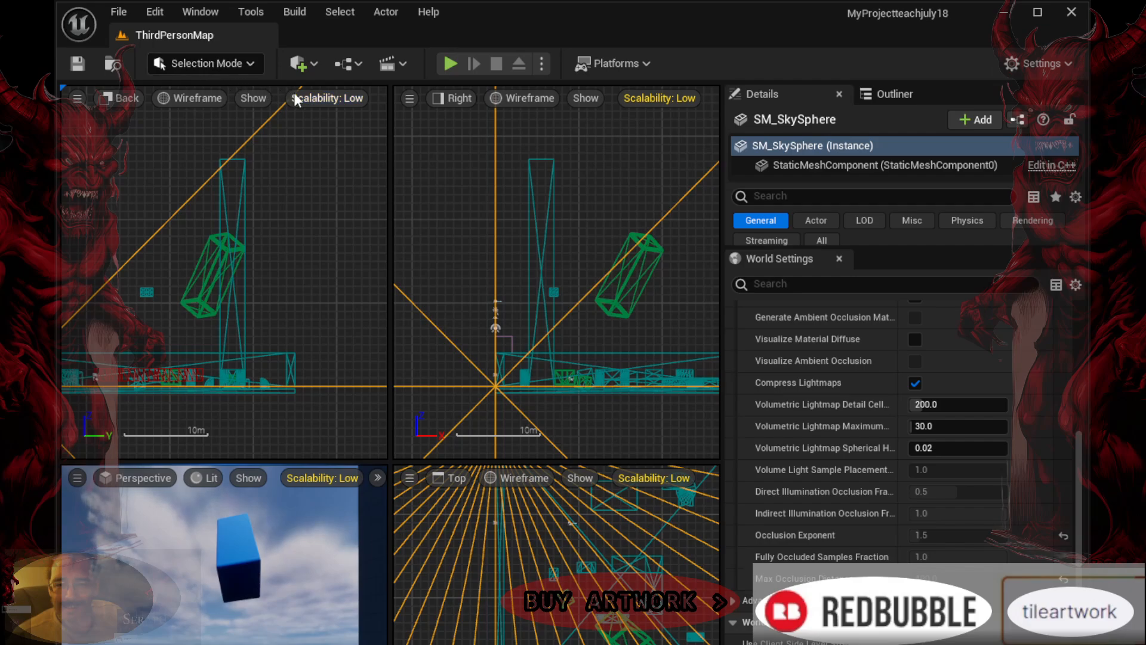
left_click(614, 64)
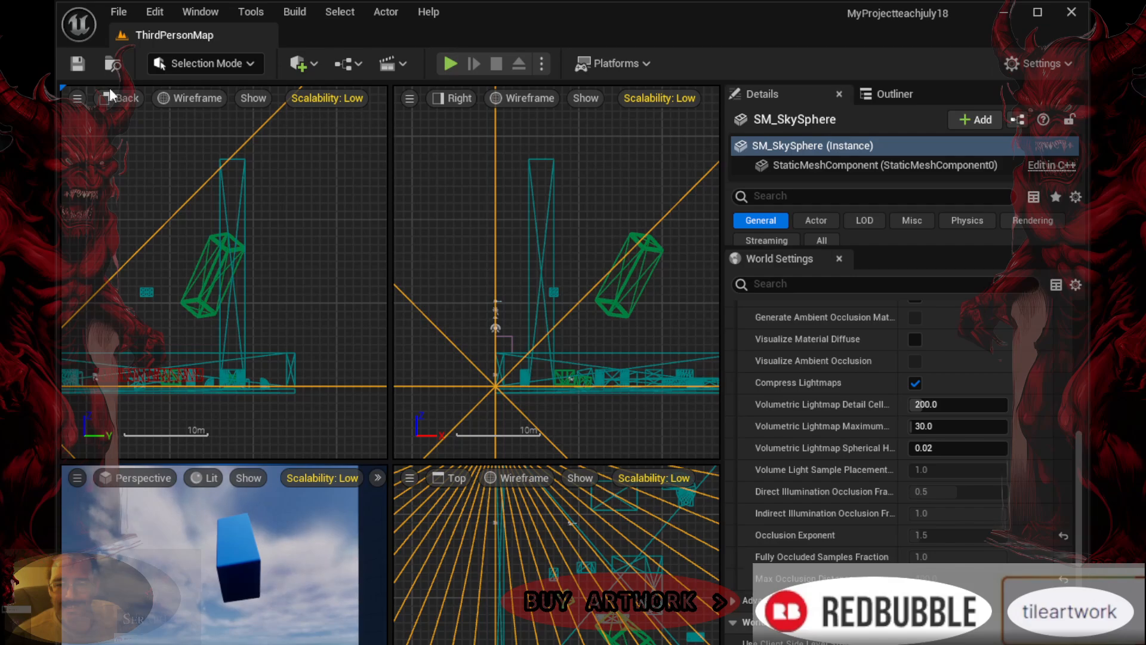
Change the Back wireframe viewport to the Perspective view
left_click(76, 99)
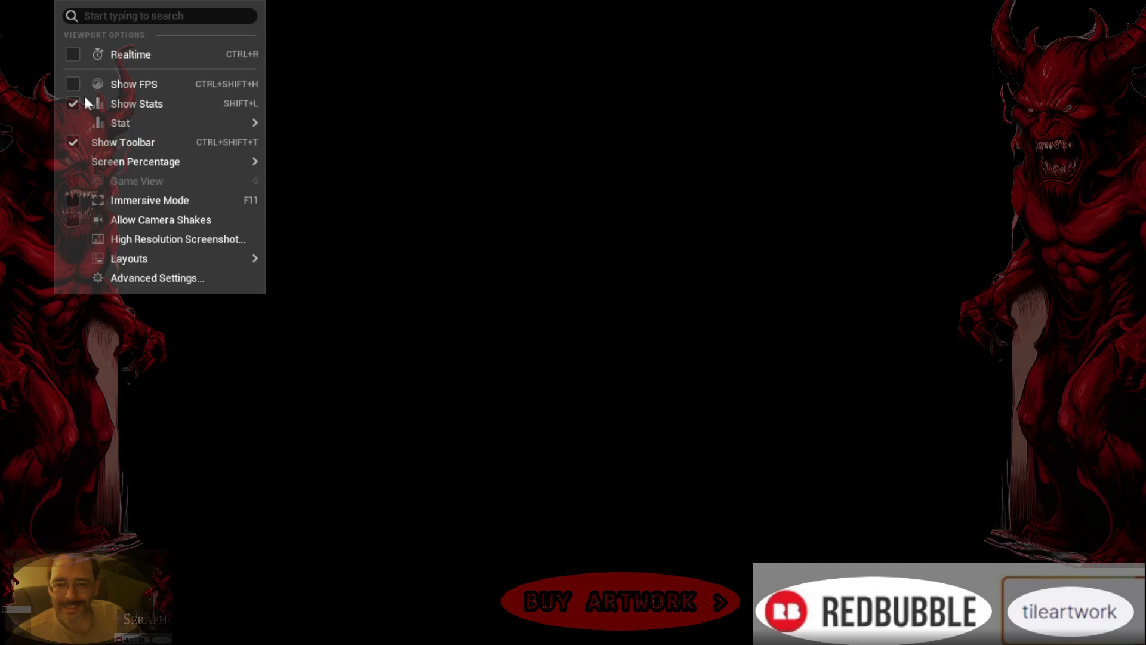
left_click(116, 105)
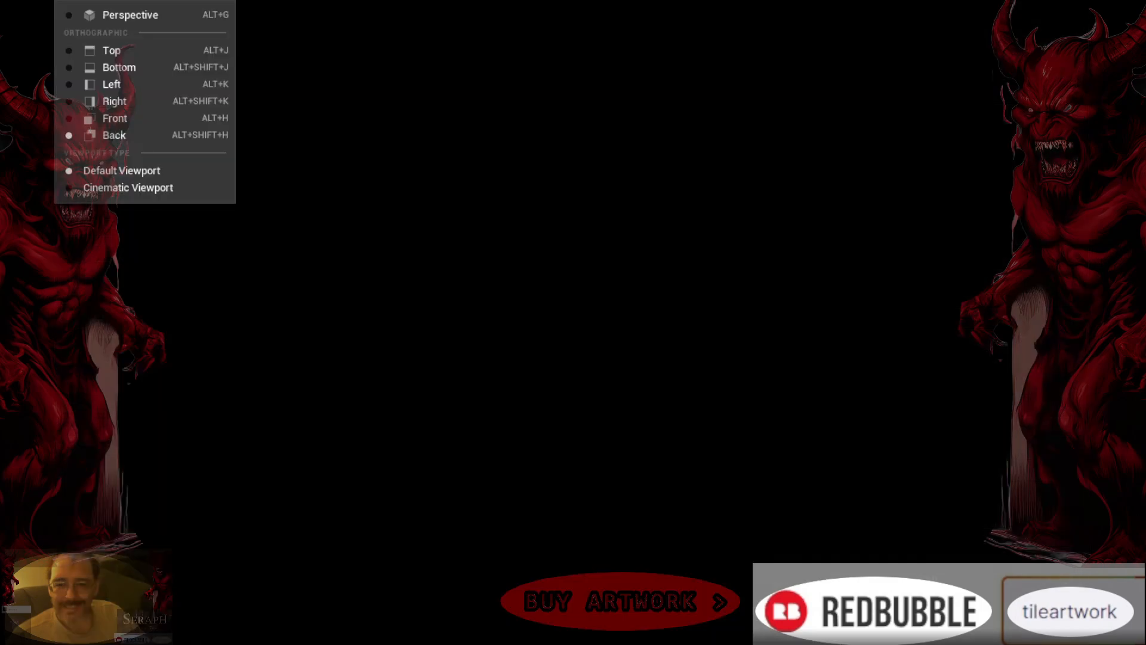
left_click(78, 18)
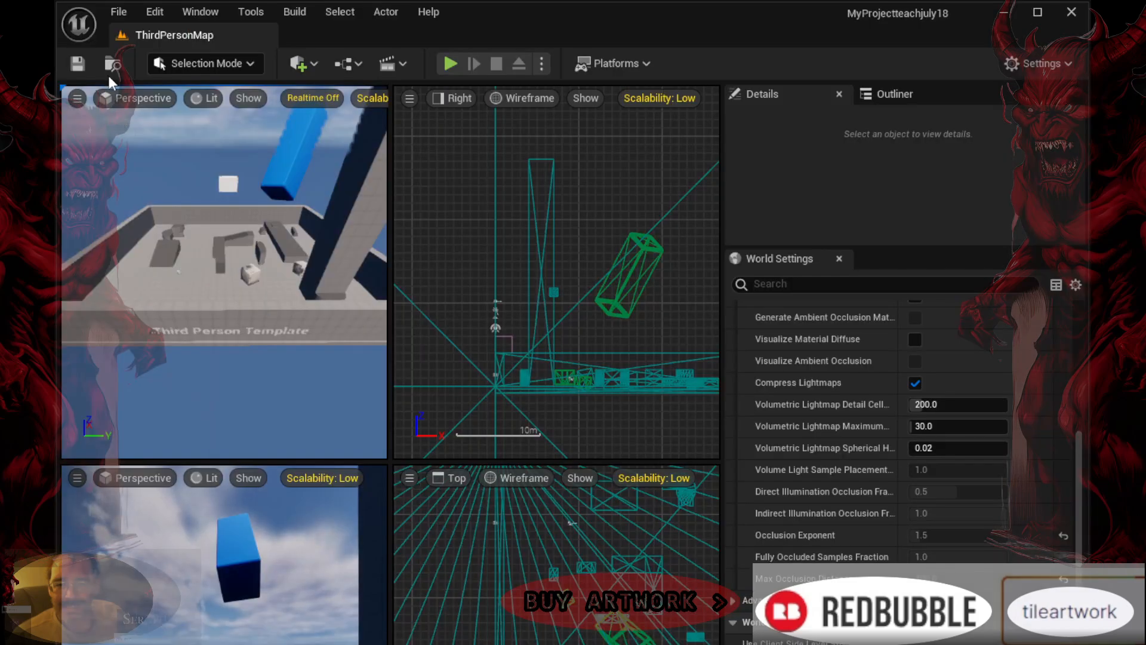
left_click(138, 98)
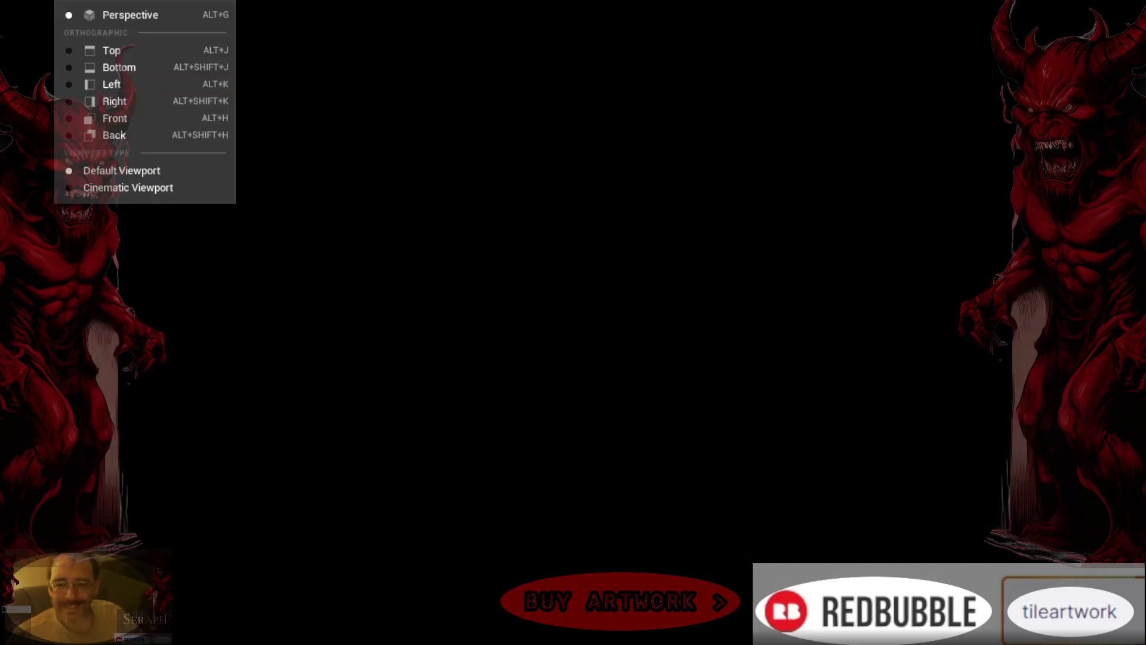
left_click(78, 16)
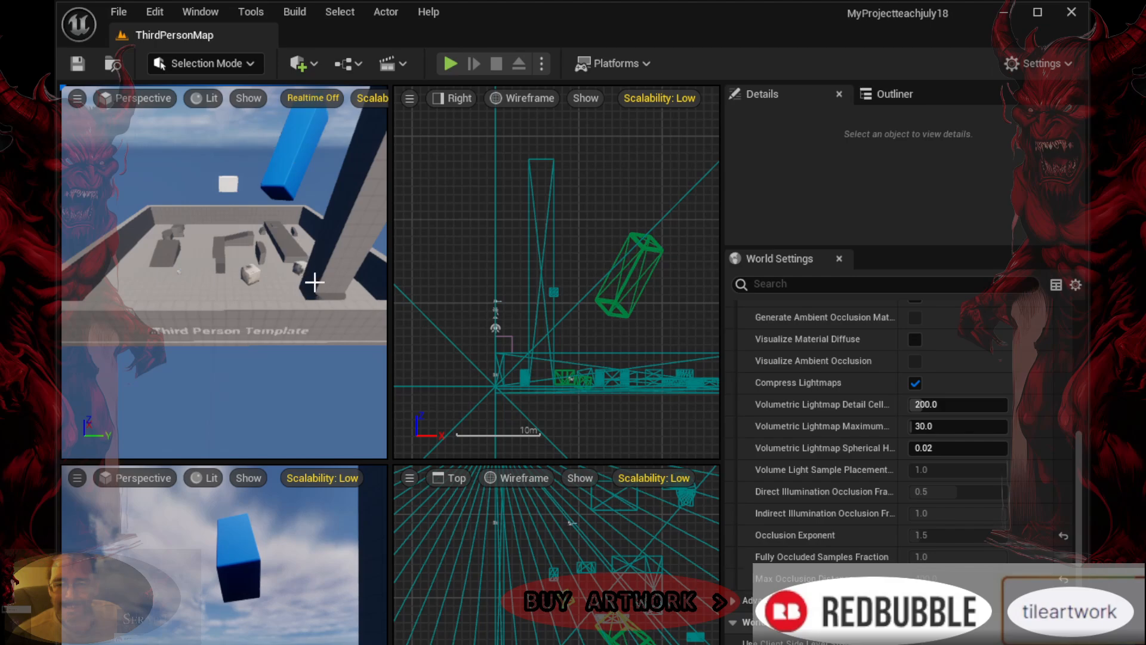
Select the floor in the new perspective view, and the tilted chamfer cube in the Right wireframe view
left_click(297, 280)
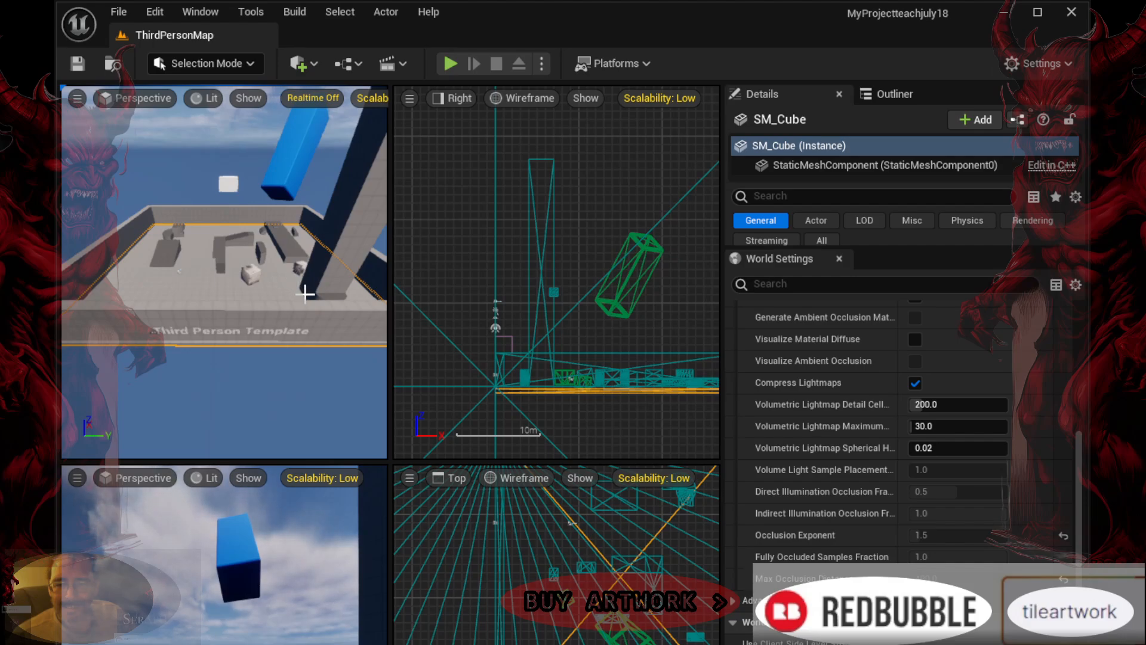
left_click(412, 99)
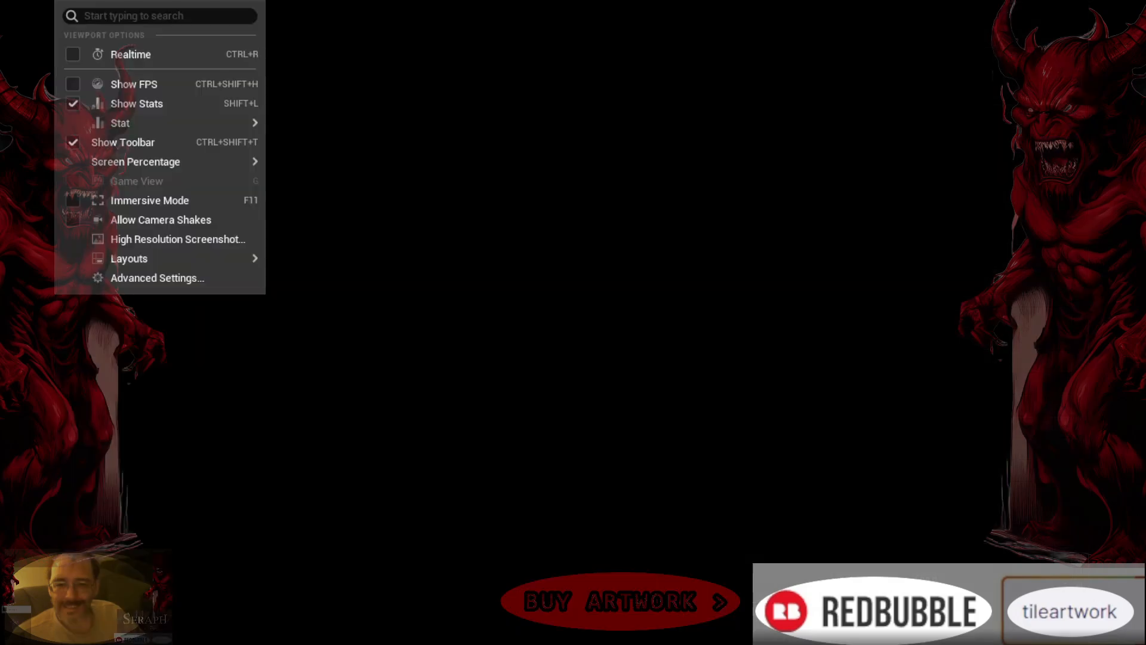
left_click(394, 174)
left_click(643, 277)
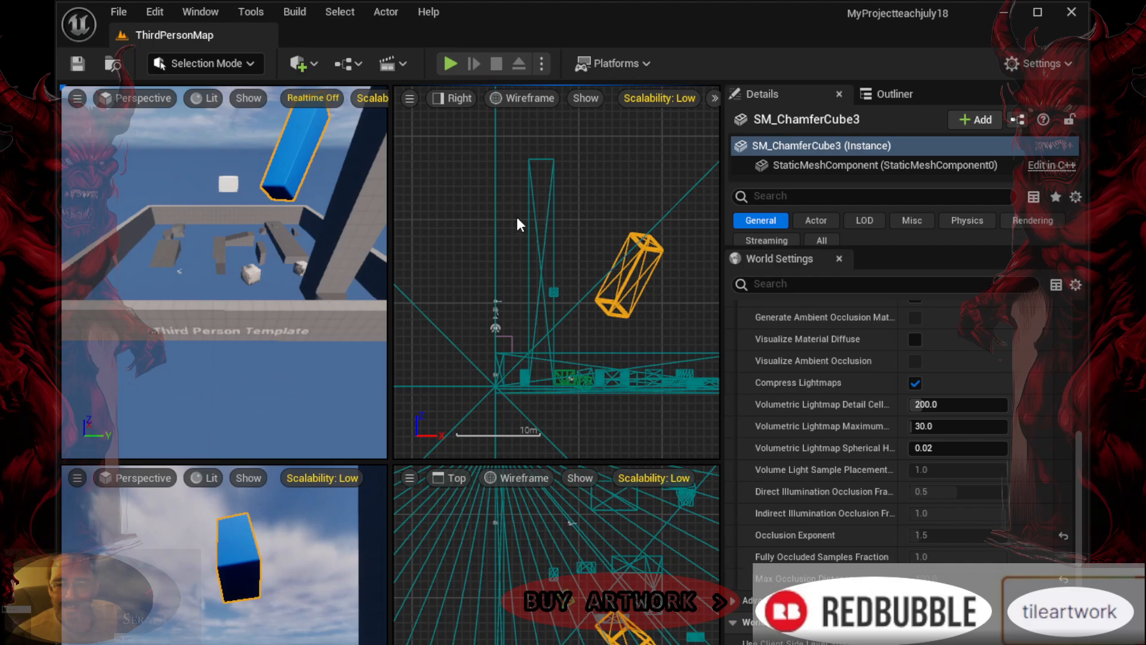
Examine the Right viewport's transform and snapping options, viewport options and show flags
left_click(714, 98)
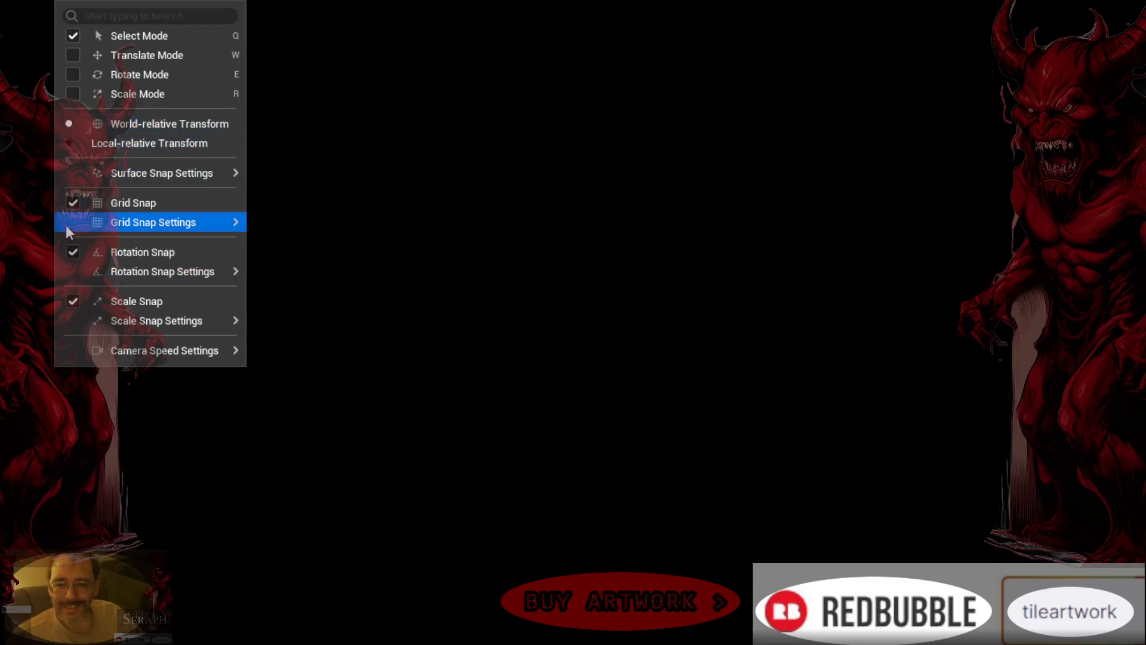
left_click(65, 36)
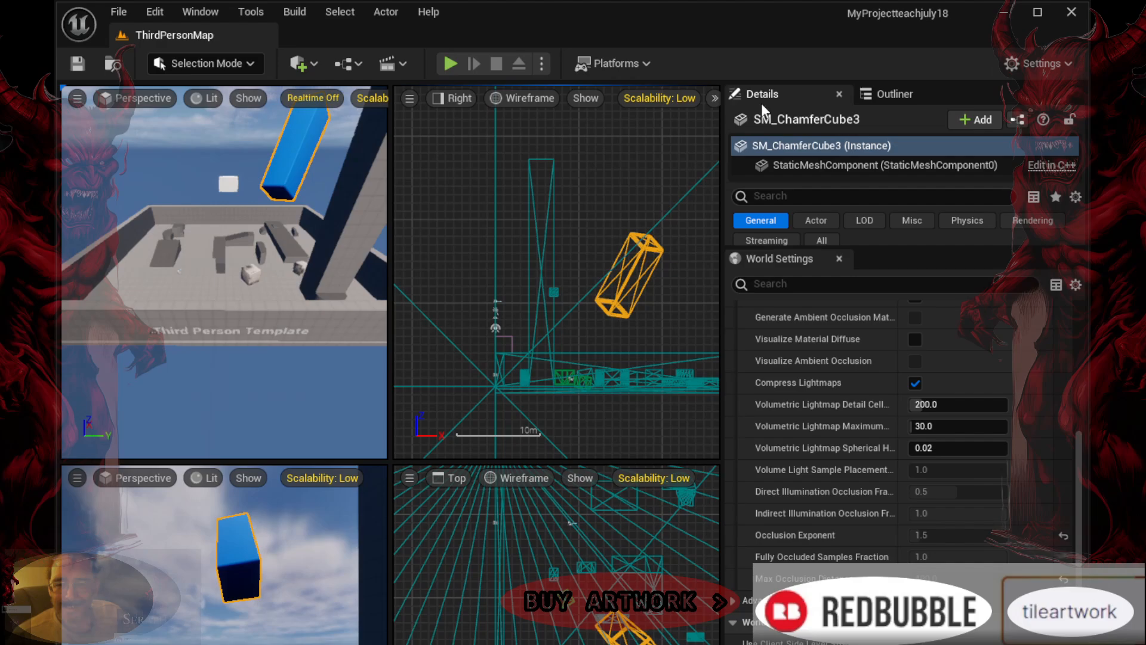
left_click(409, 99)
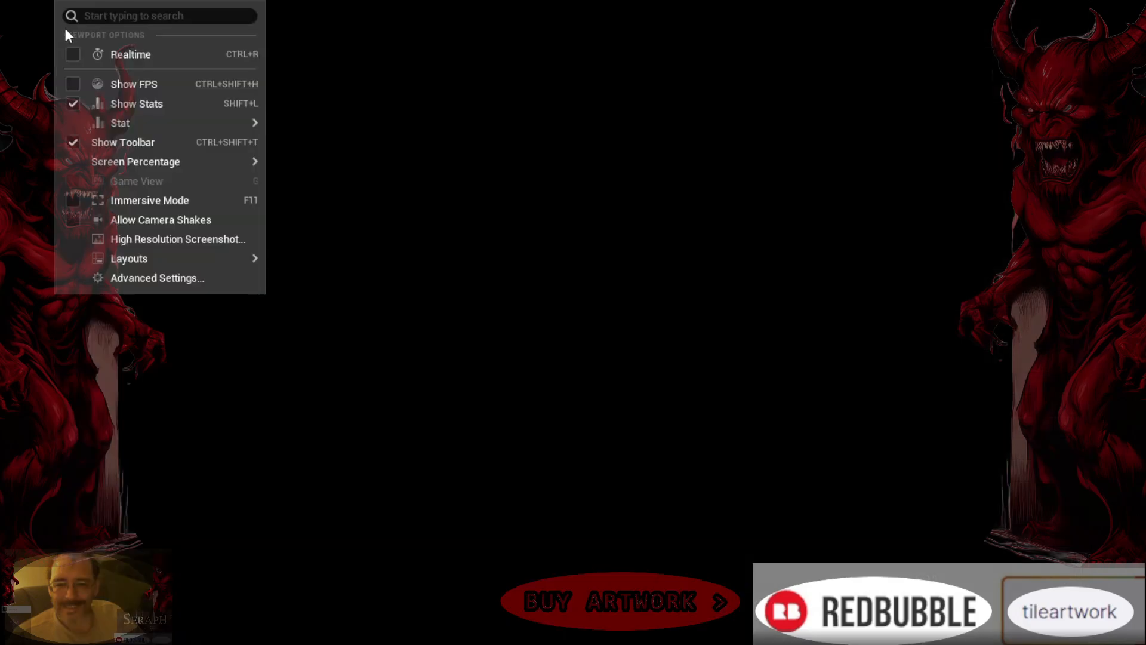
left_click(67, 58)
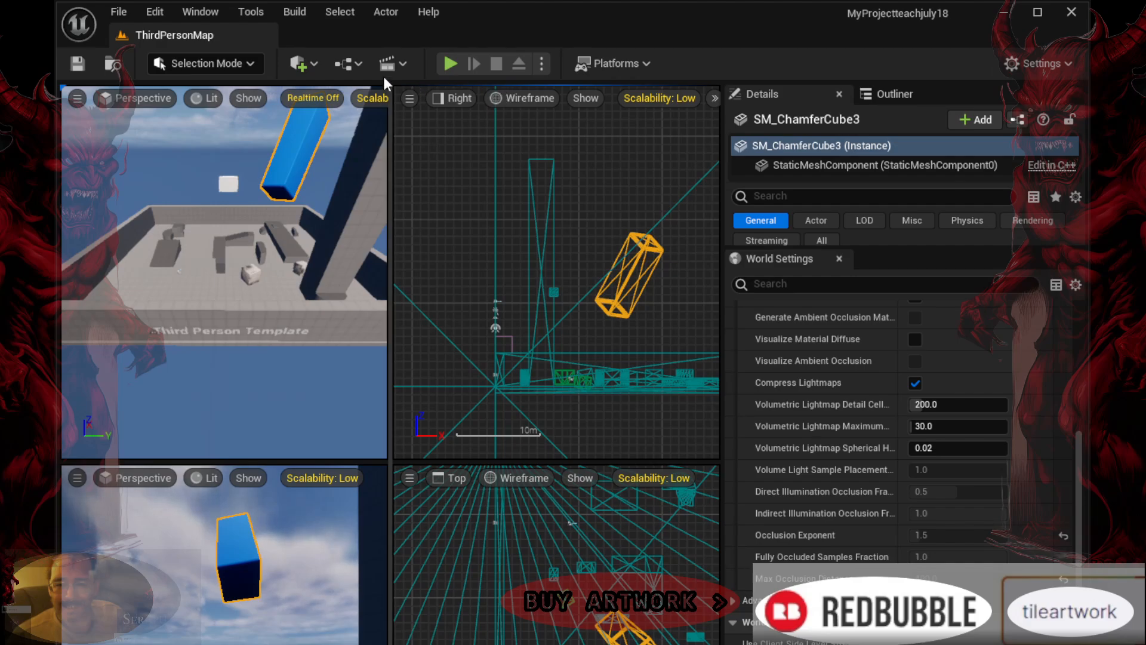
left_click(206, 63)
left_click(113, 13)
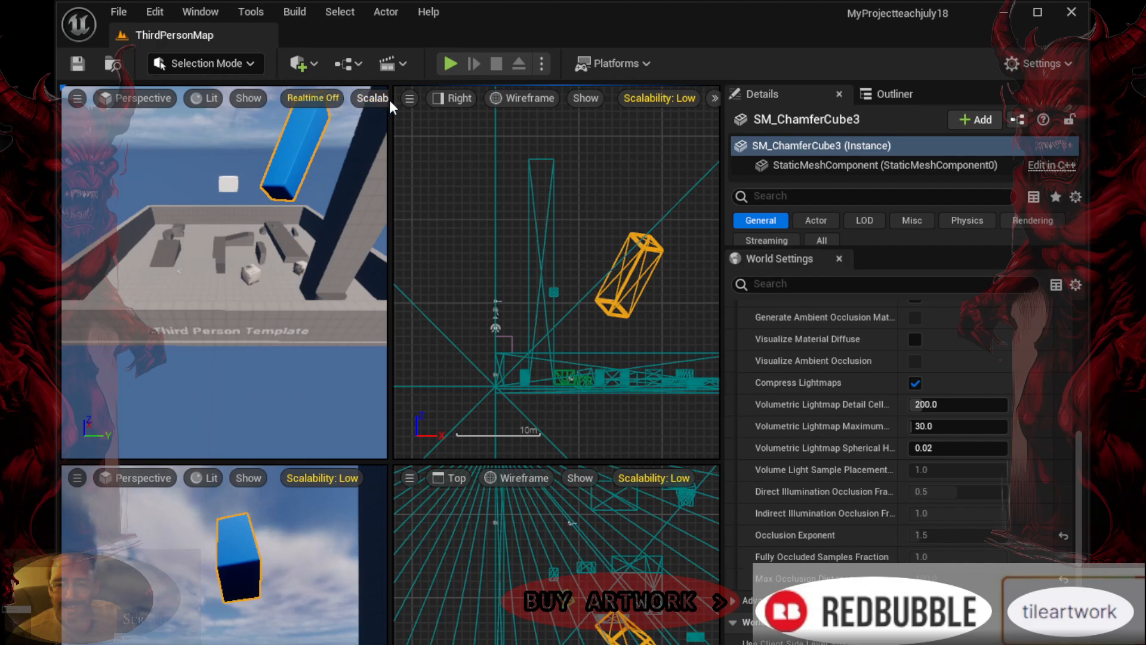
left_click(409, 98)
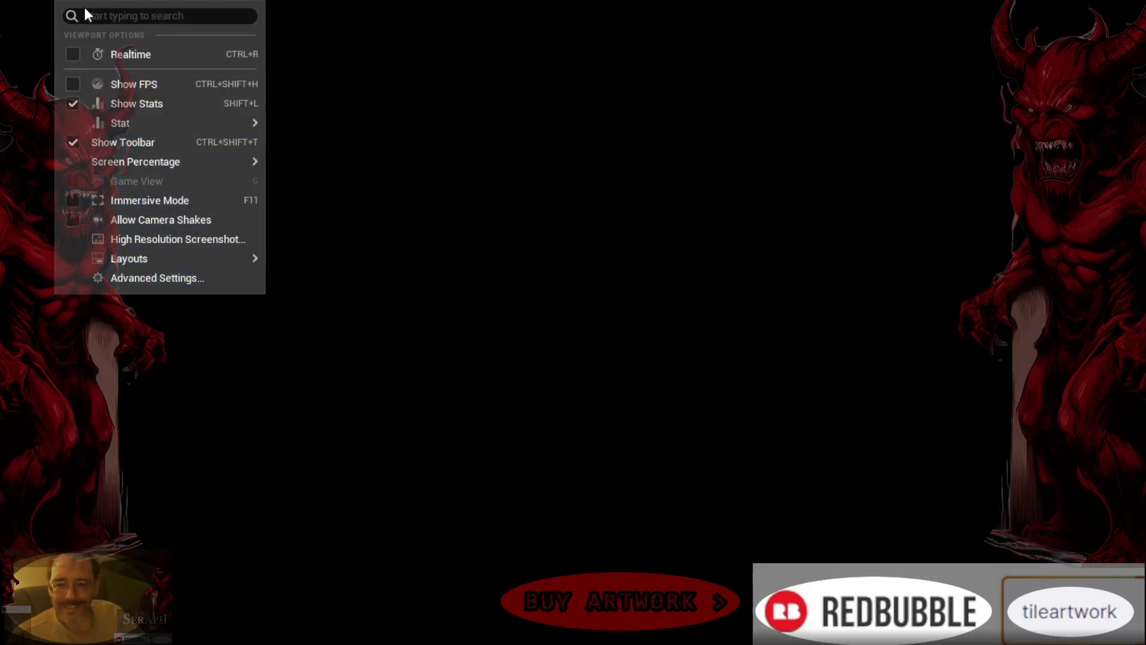
left_click(411, 95)
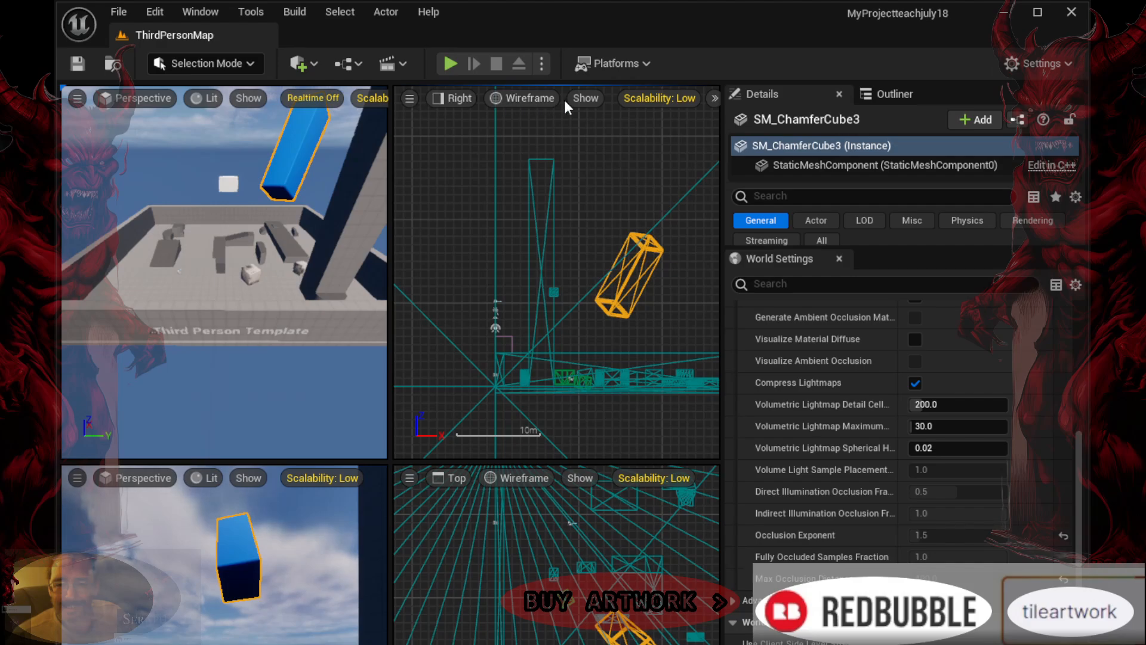
left_click(582, 98)
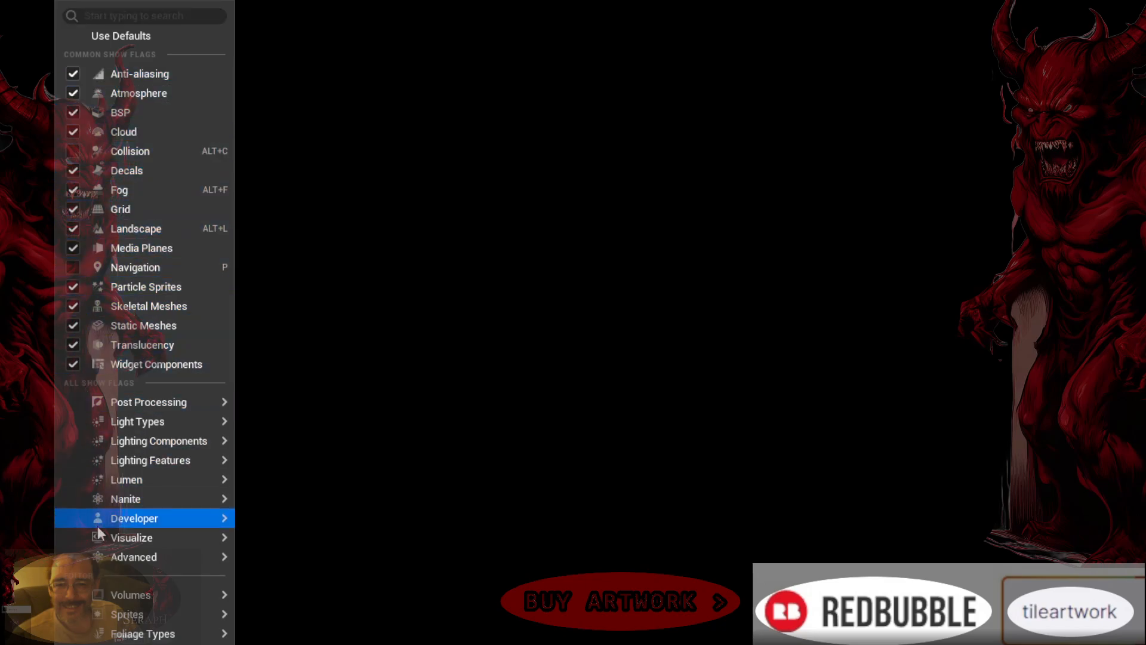
left_click(604, 460)
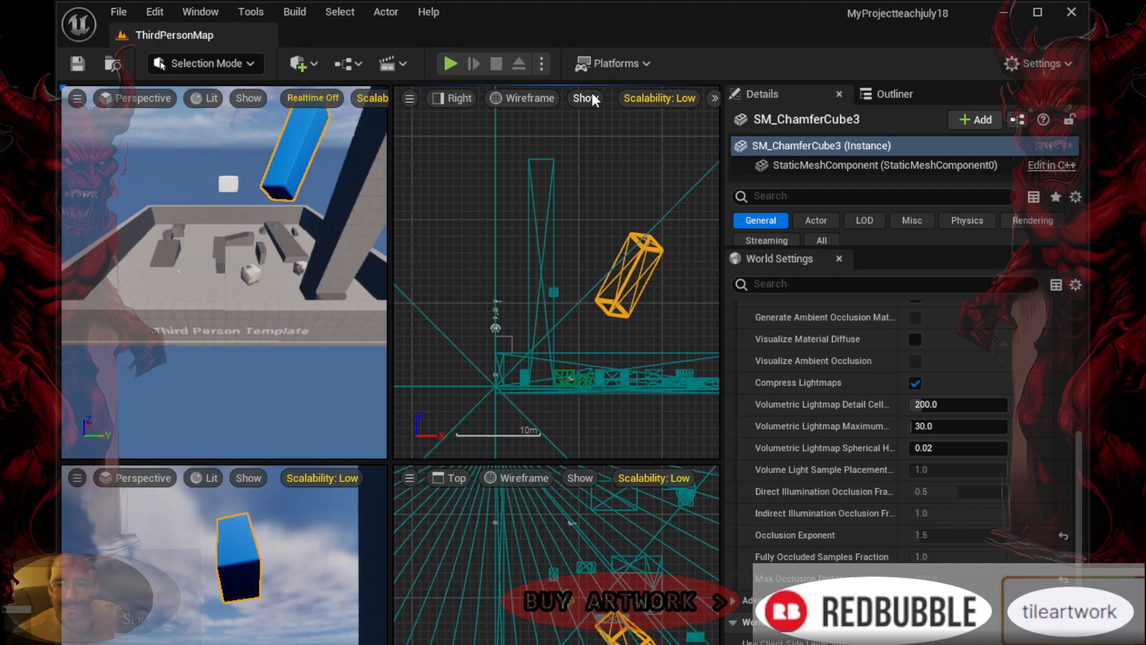
Try the Lit and Unlit view modes in the Right viewport, and return it to Wireframe
left_click(525, 98)
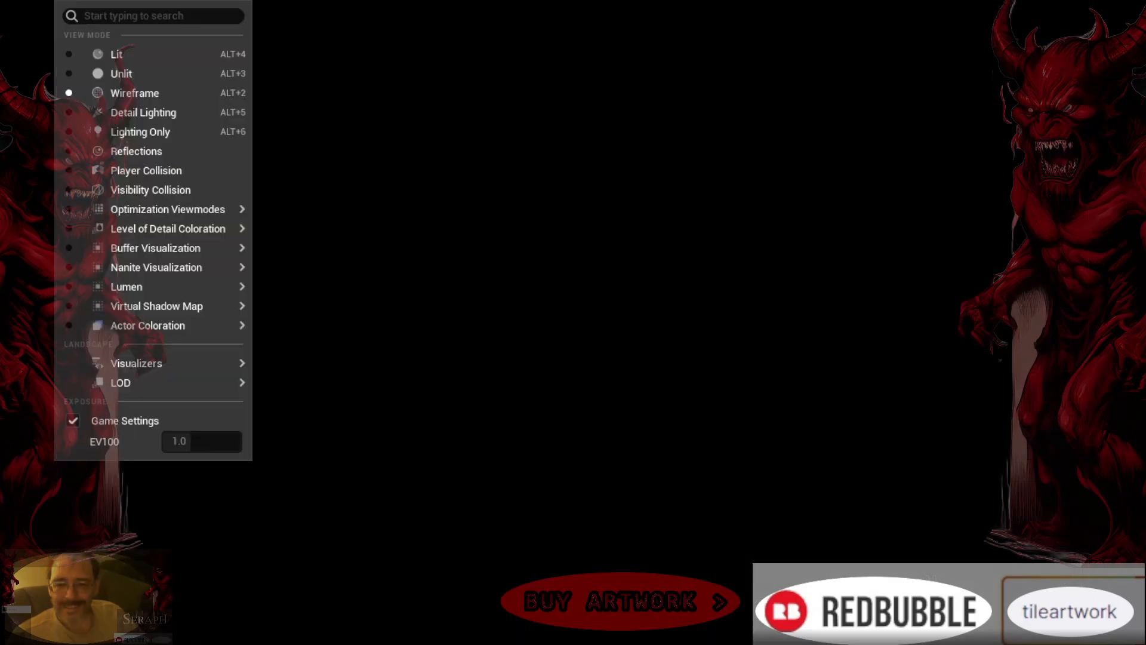
left_click(88, 53)
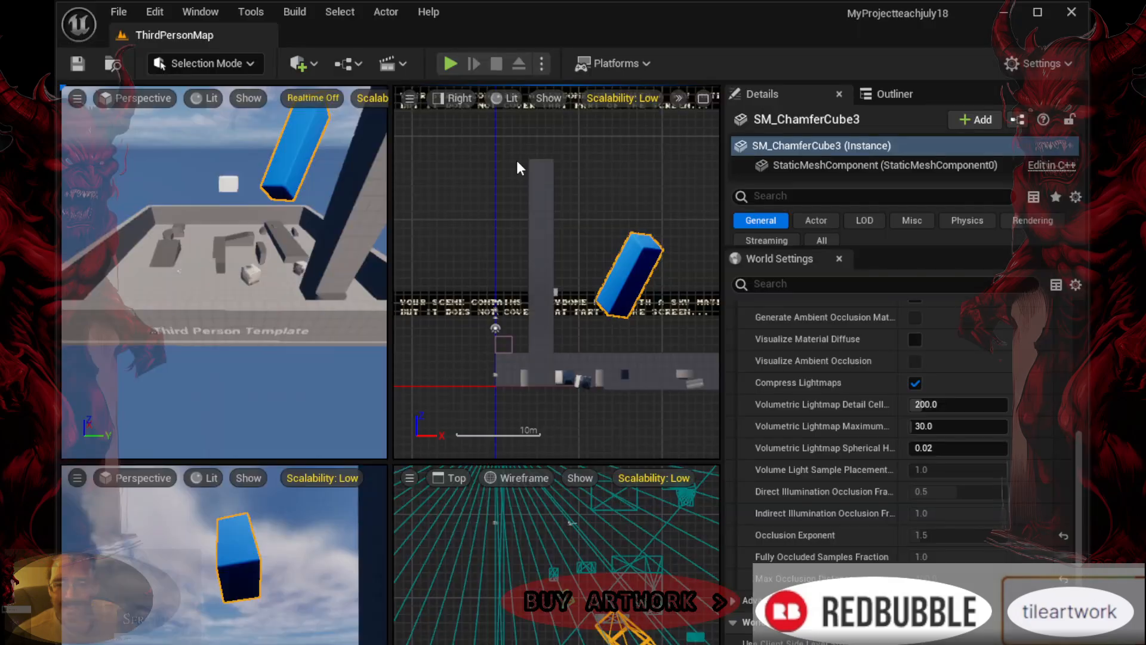
left_click(514, 97)
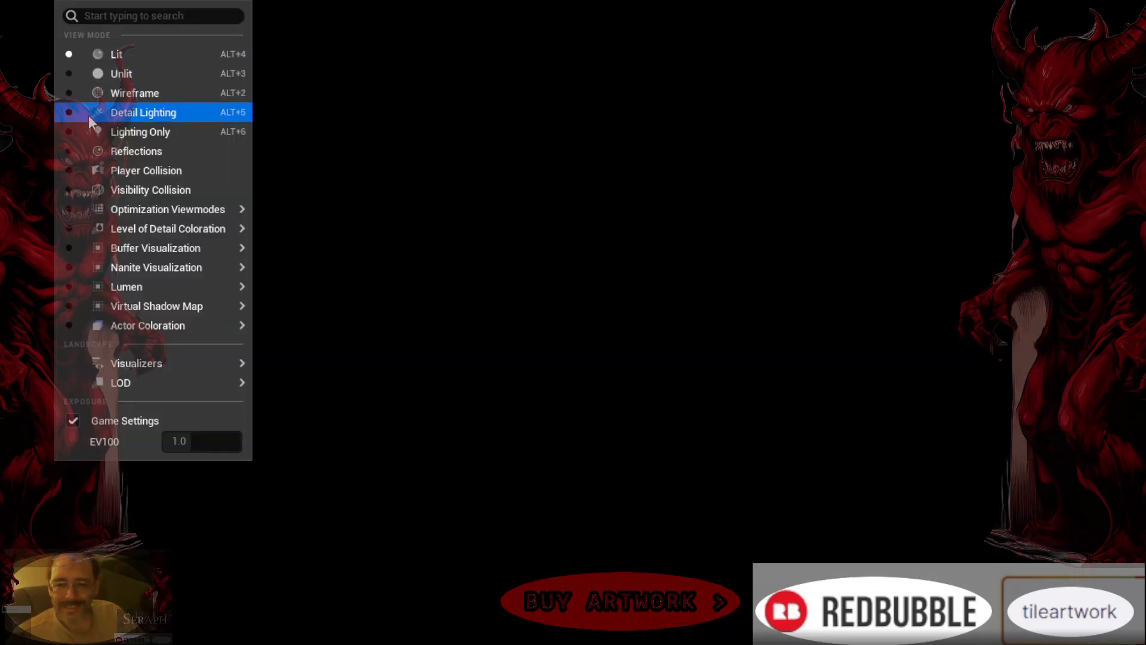
left_click(91, 78)
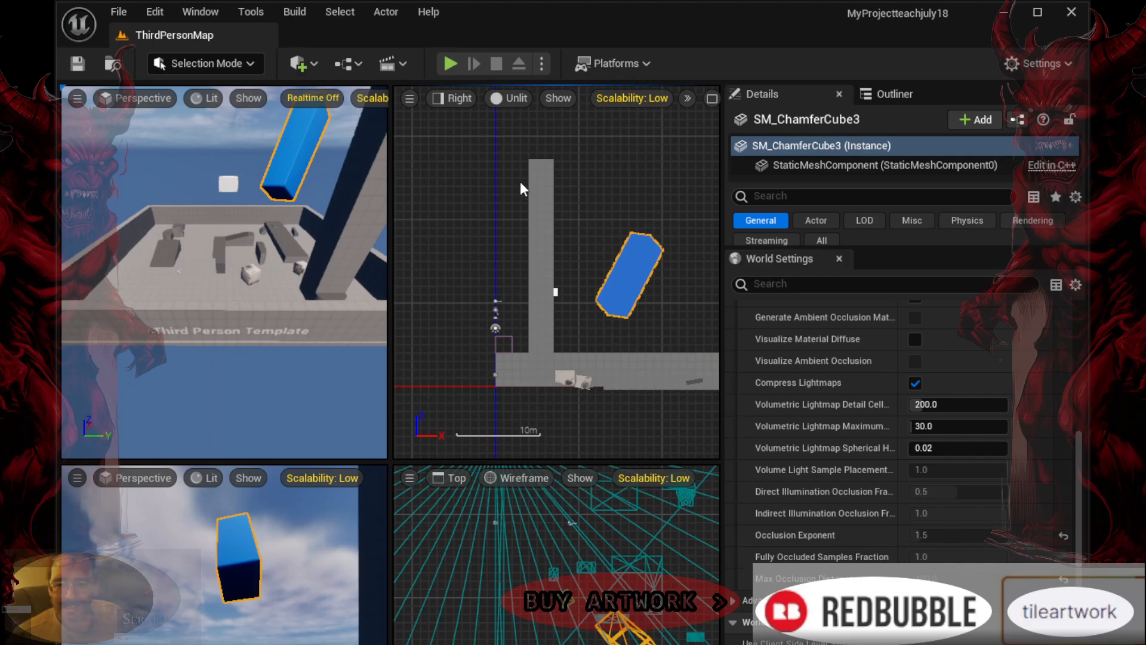
left_click(513, 101)
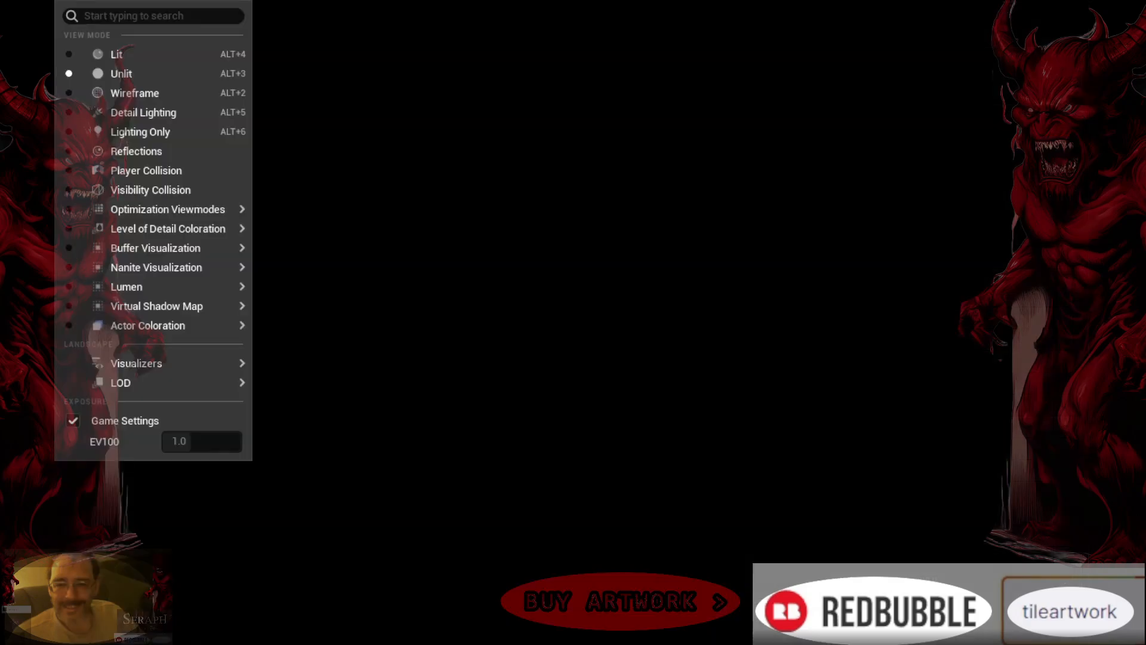
left_click(92, 88)
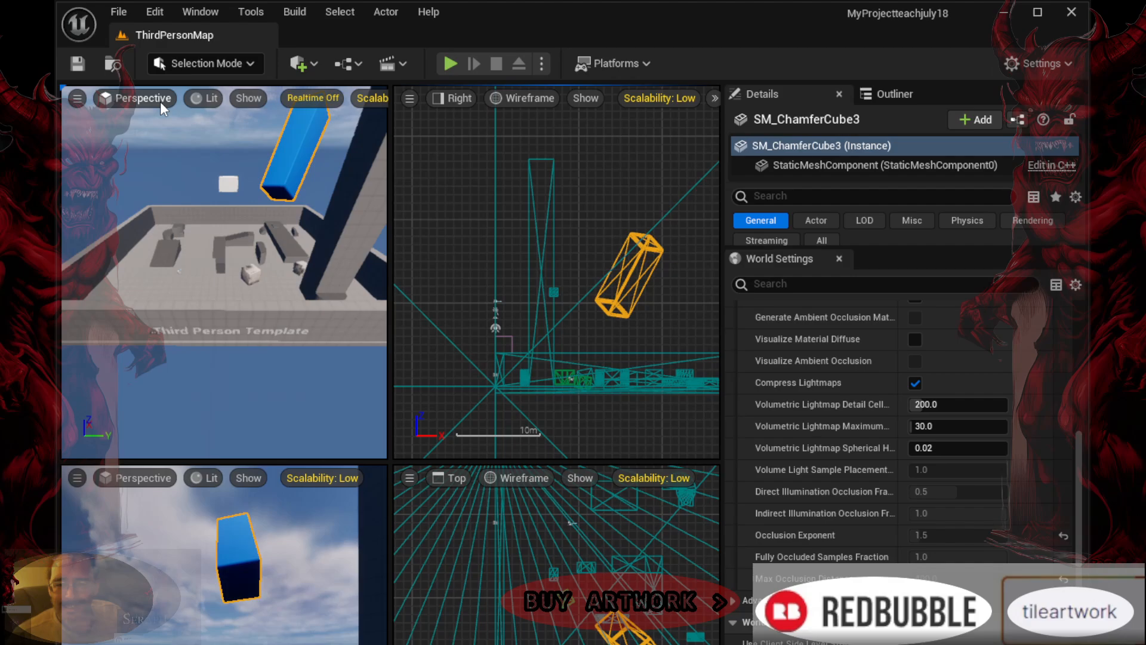
Try the Cinematic Viewport type in the upper perspective viewport, and return it to Default Viewport
left_click(142, 99)
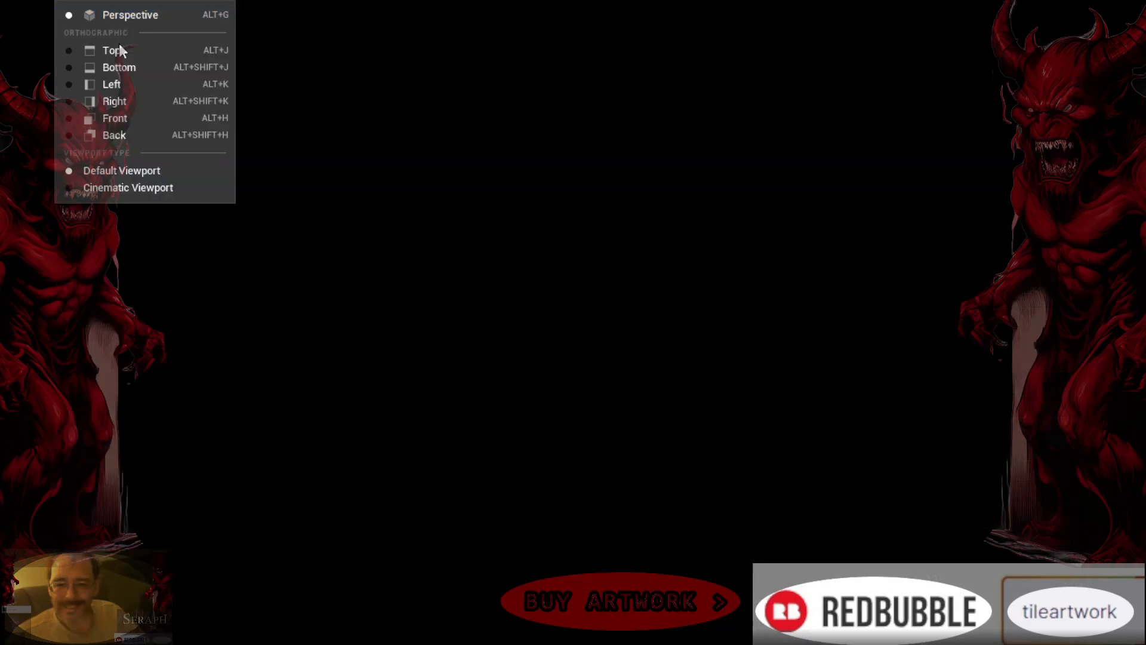
left_click(113, 188)
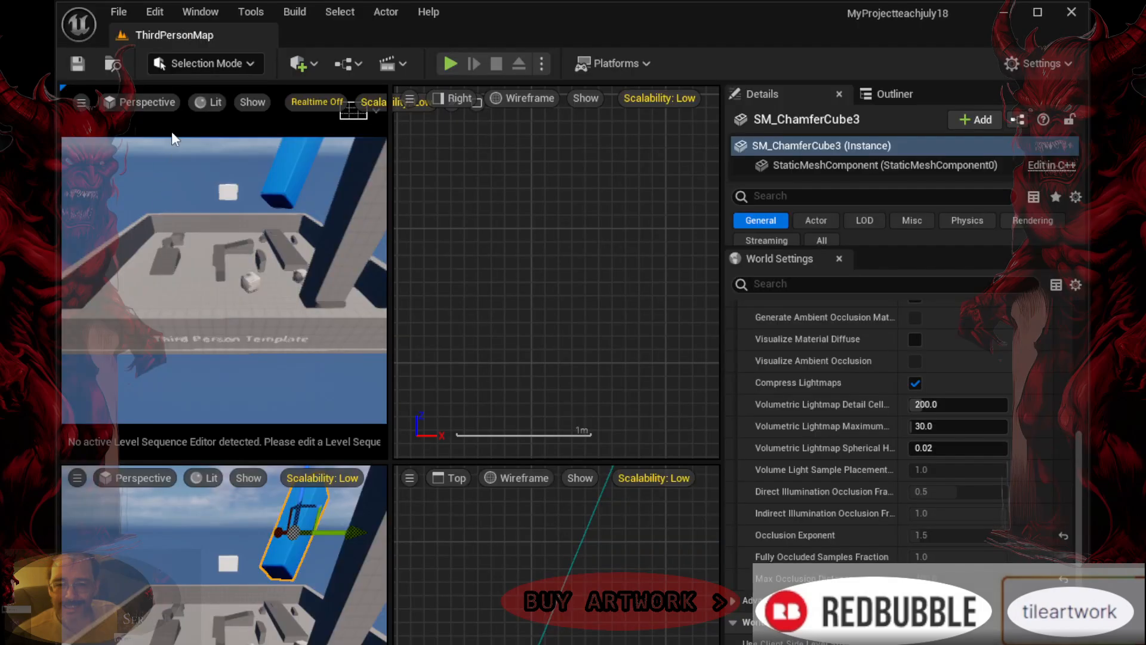
left_click(169, 101)
left_click(123, 171)
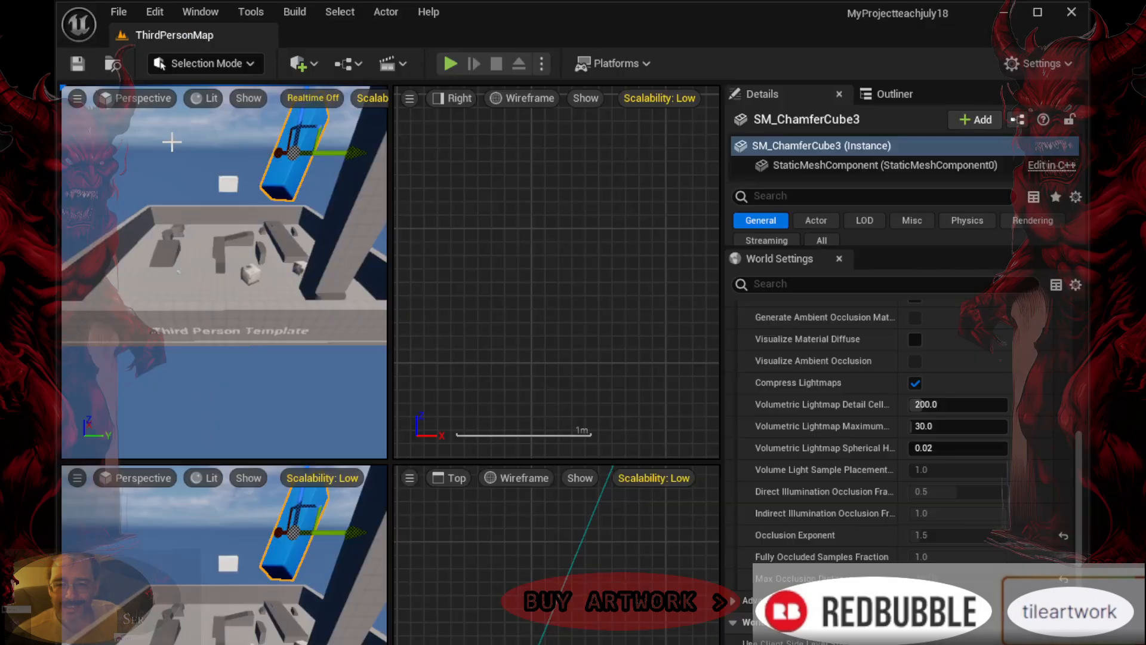
Turn on realtime rendering in the upper perspective viewport and view the scalability settings
left_click(309, 101)
left_click(309, 101)
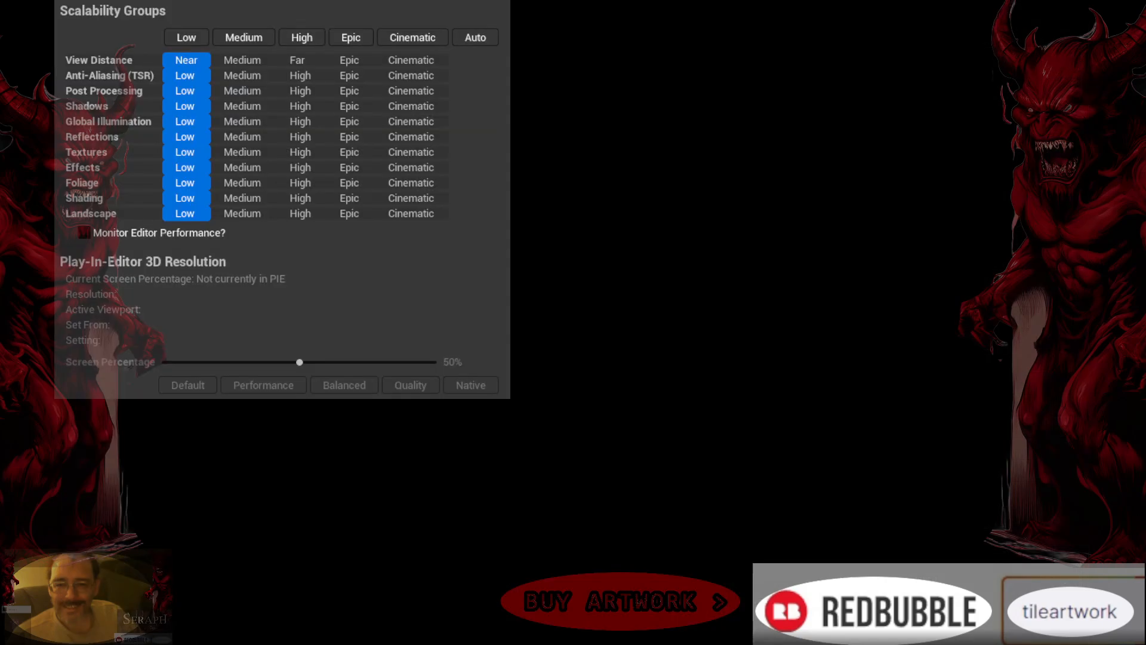
left_click(309, 100)
left_click(378, 98)
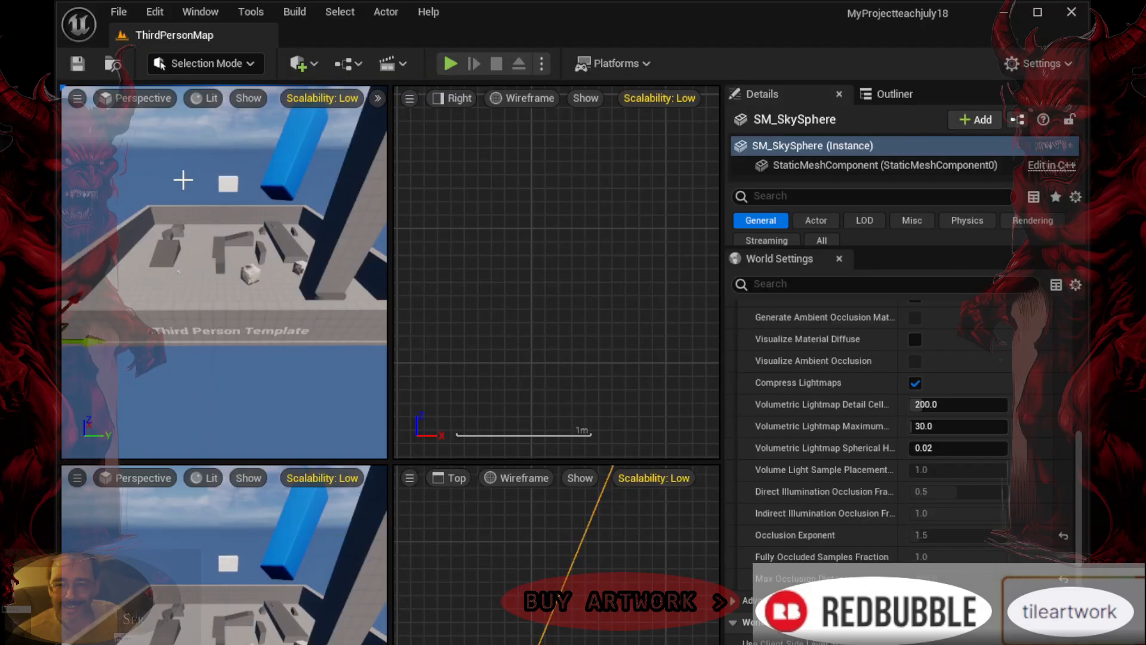
Switch the level viewport from four panes to the single-pane layout and view its viewport options
left_click(80, 98)
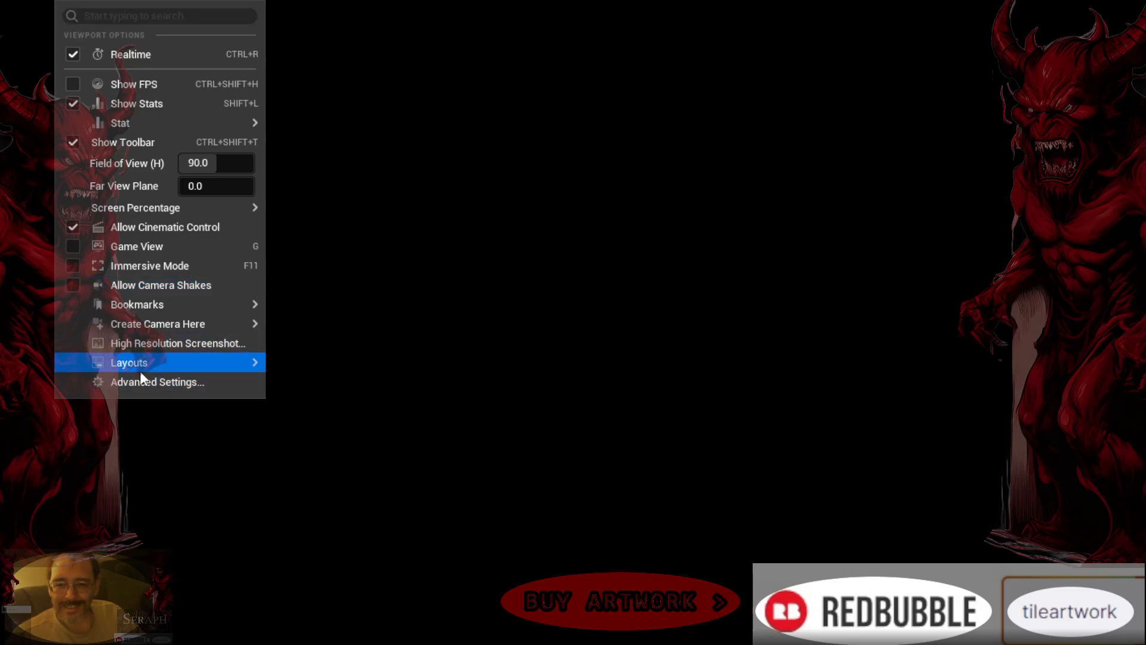
left_click(305, 486)
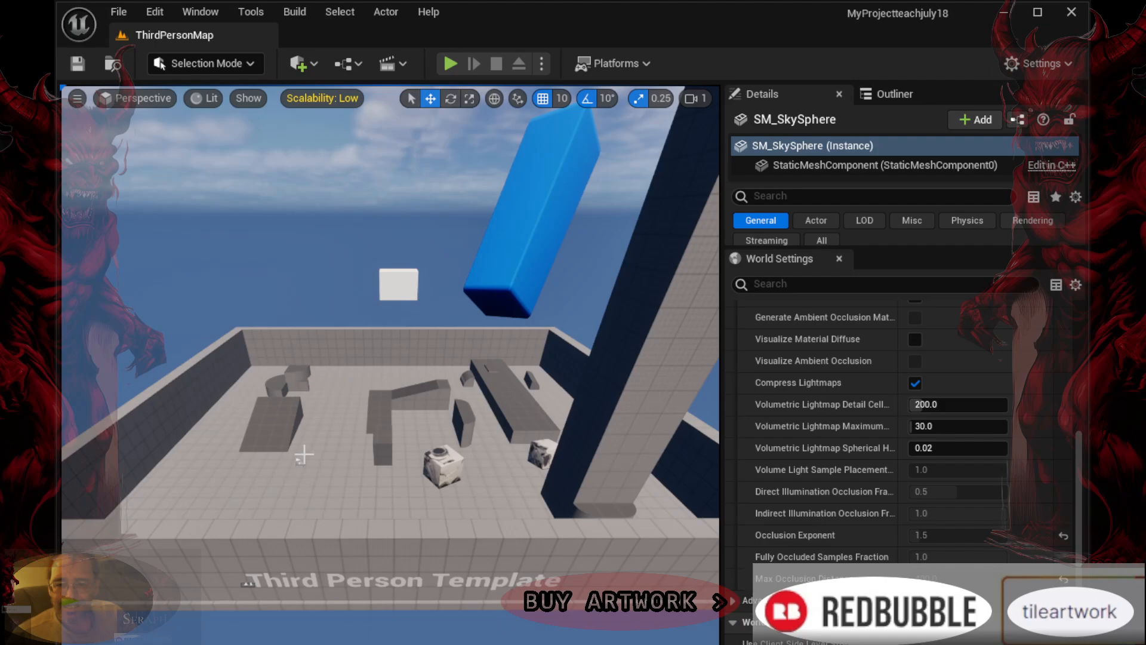
left_click(110, 100)
left_click(94, 100)
left_click(77, 99)
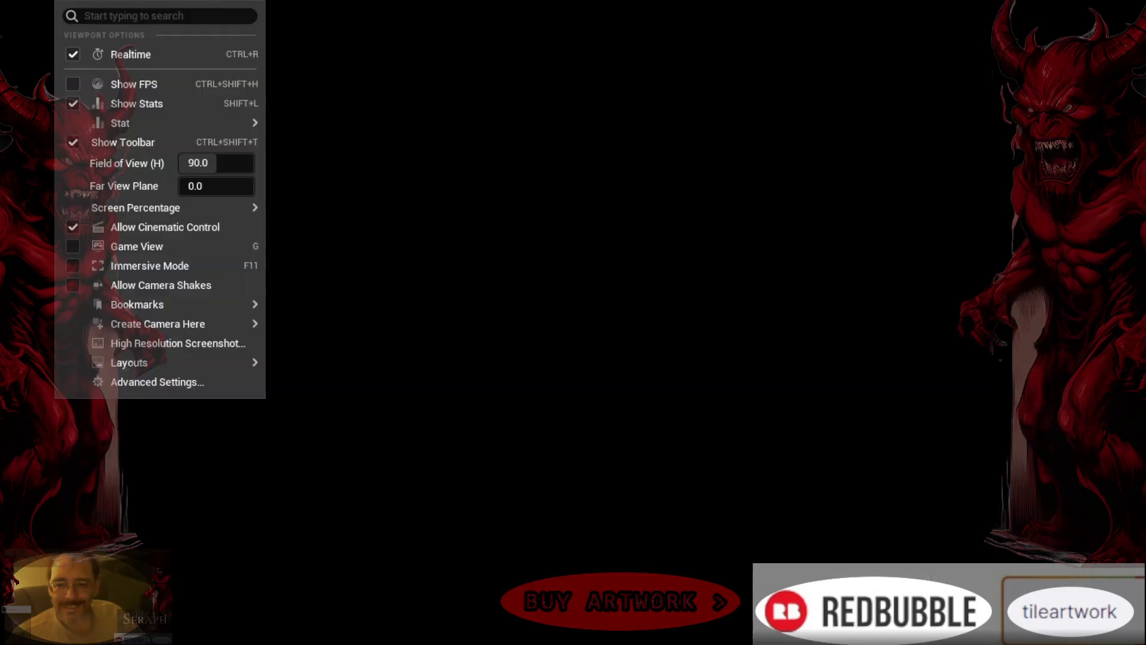